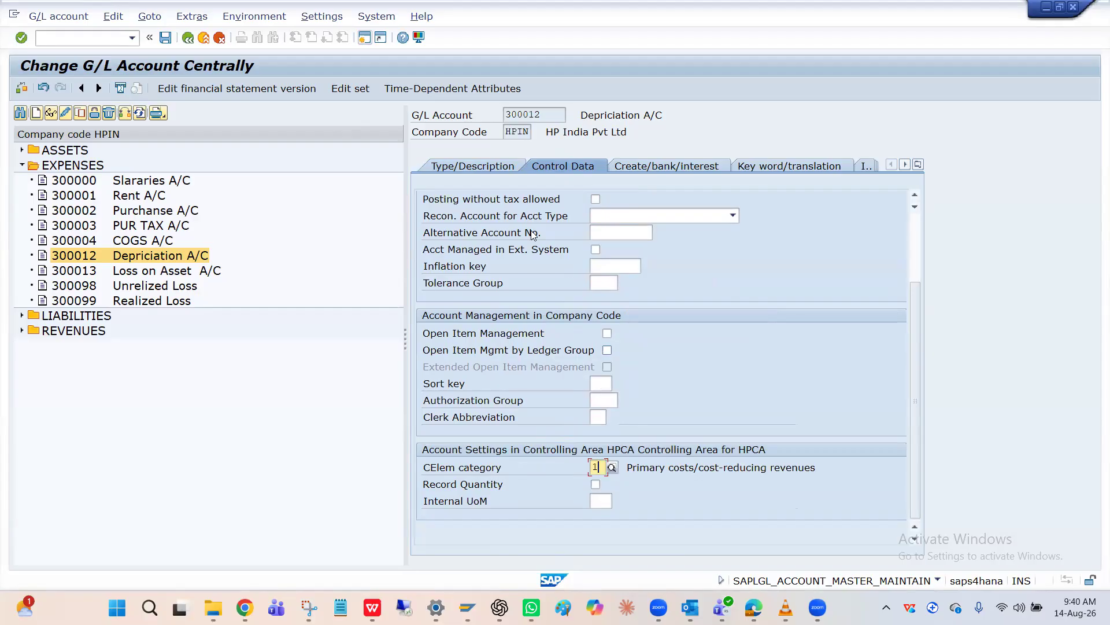
Check the G/L account type options and the cost element category of the Depriciation A/C
left_click(495, 167)
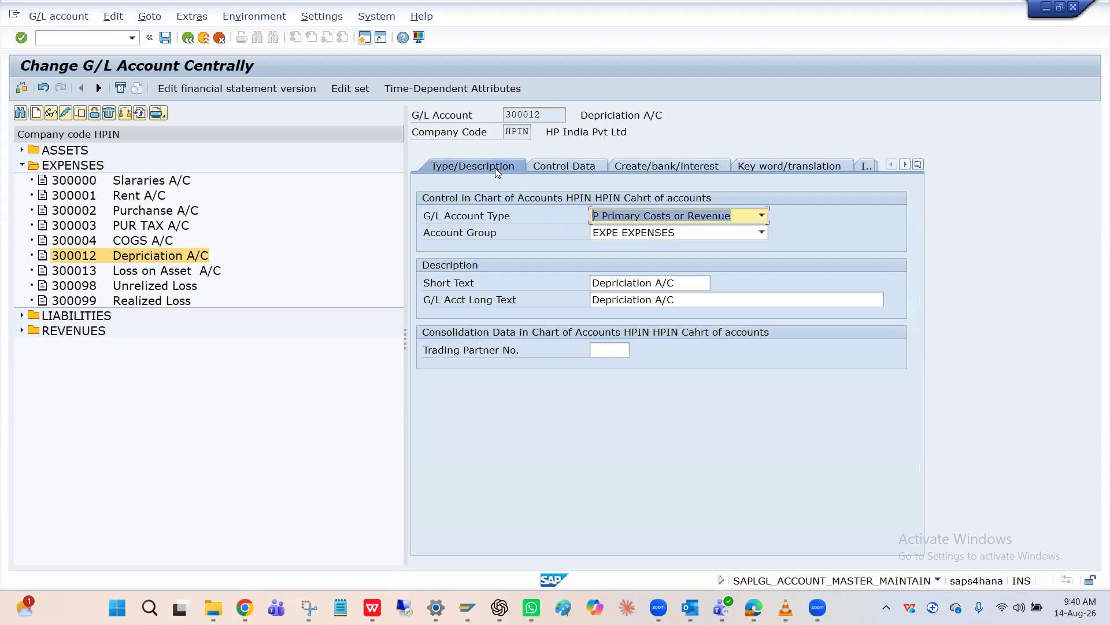
left_click(631, 212)
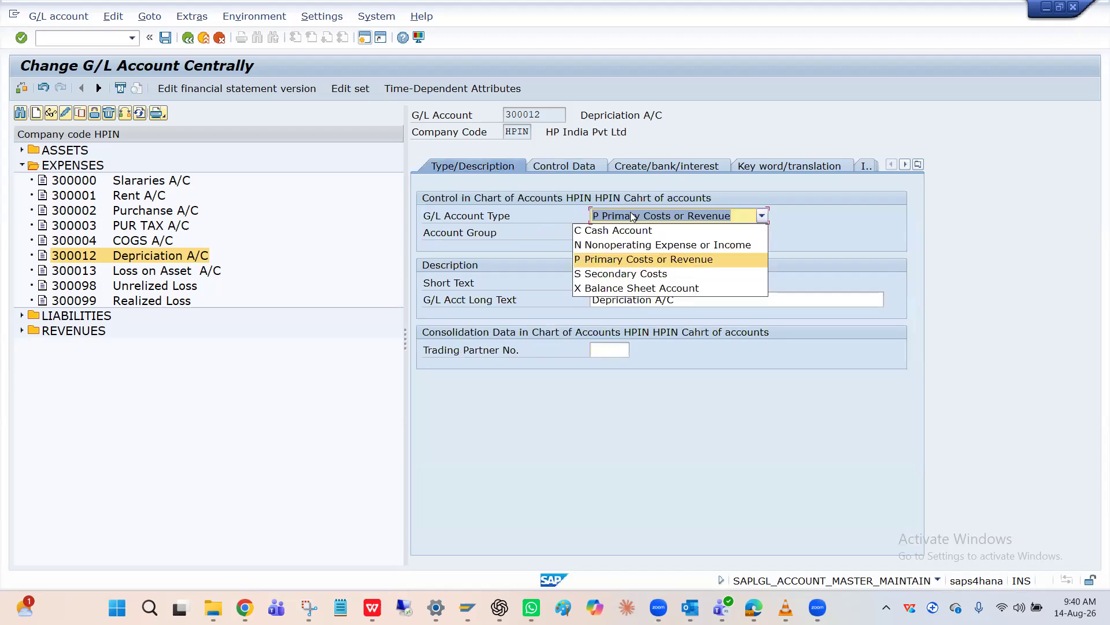
left_click(619, 259)
left_click(568, 167)
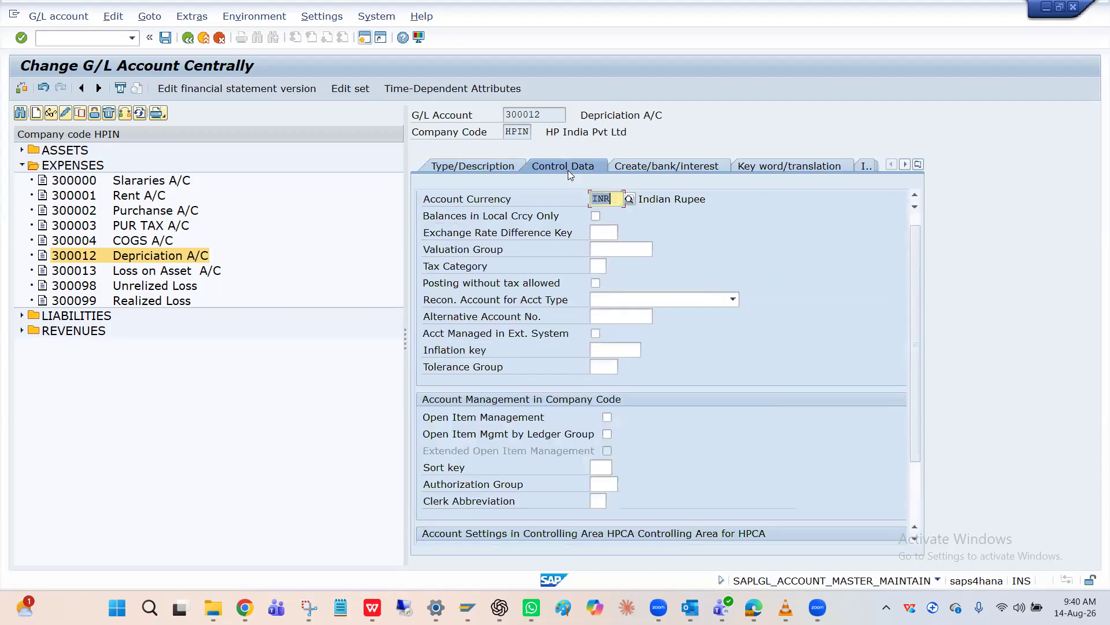
scroll(638, 473, "down", 3)
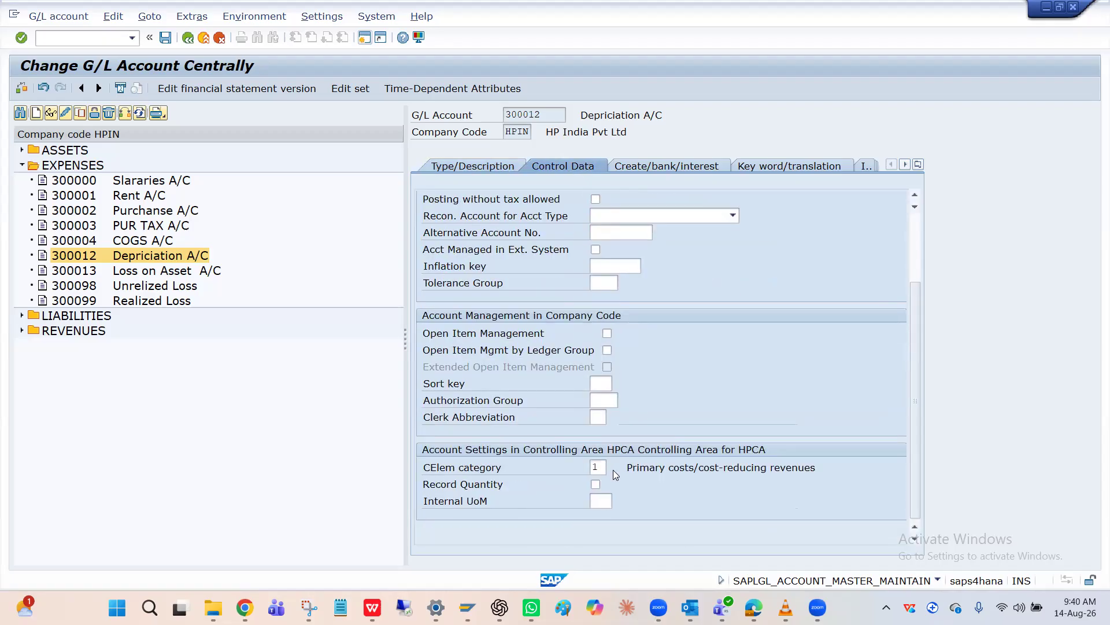
left_click(596, 467)
left_click(627, 468)
left_click(606, 470)
Open the Sales A/C under Revenues and check its G/L account type and cost element category
left_click(21, 333)
left_click(76, 350)
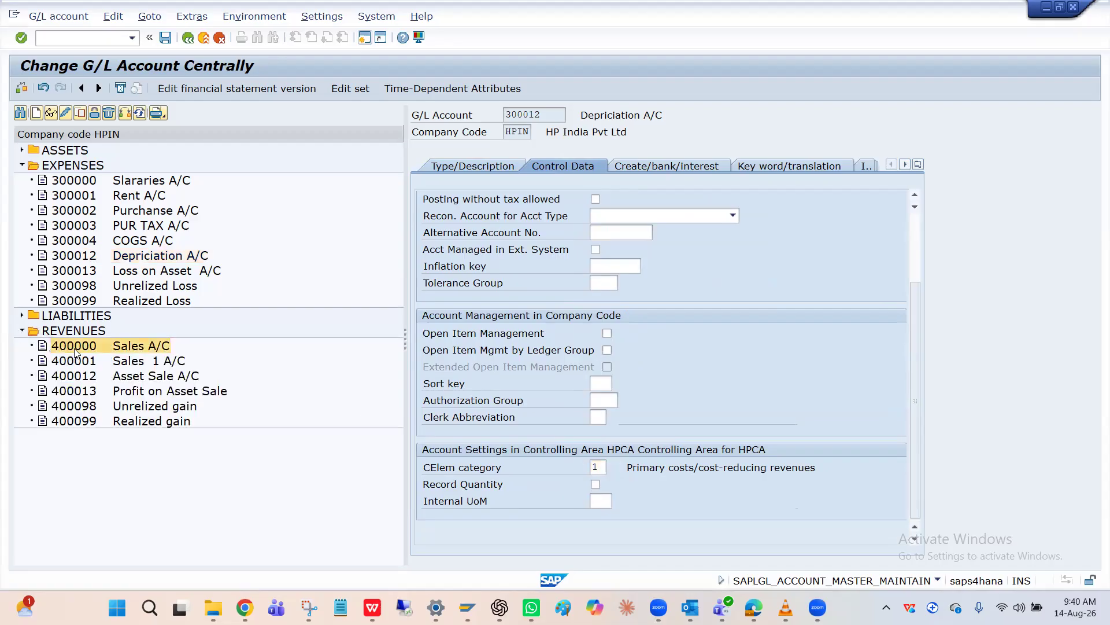
left_click(492, 167)
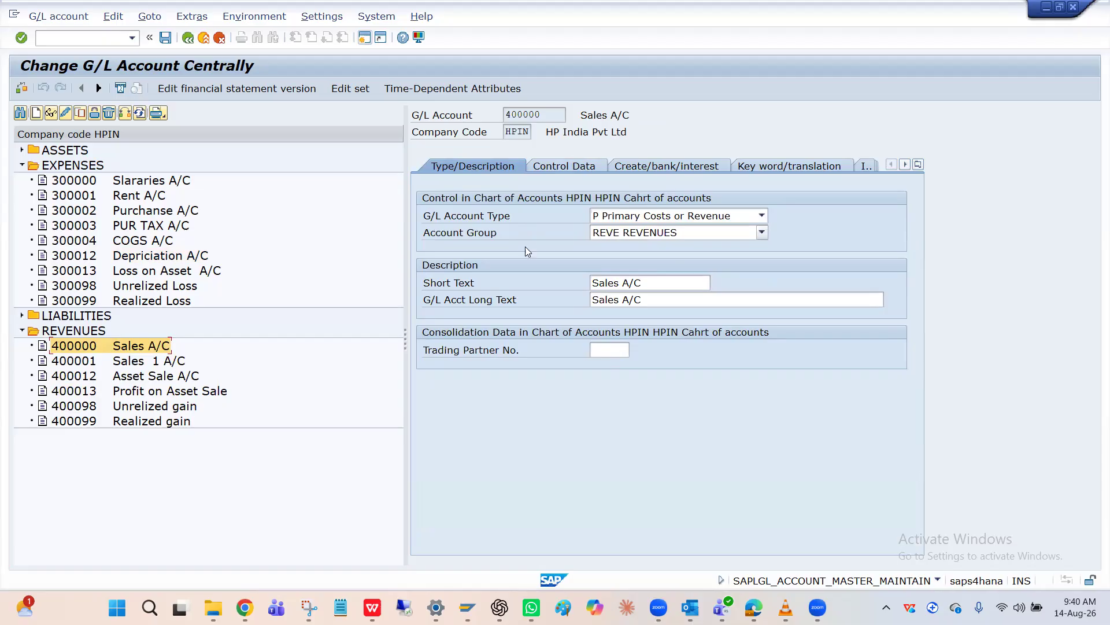
left_click(596, 167)
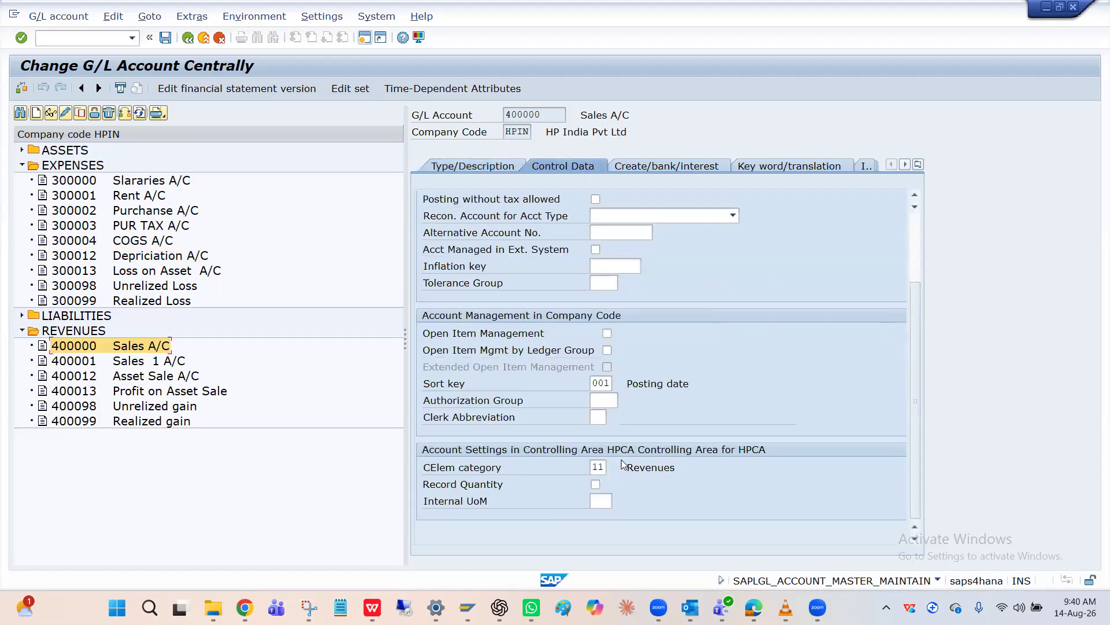
left_click(602, 468)
left_click(22, 331)
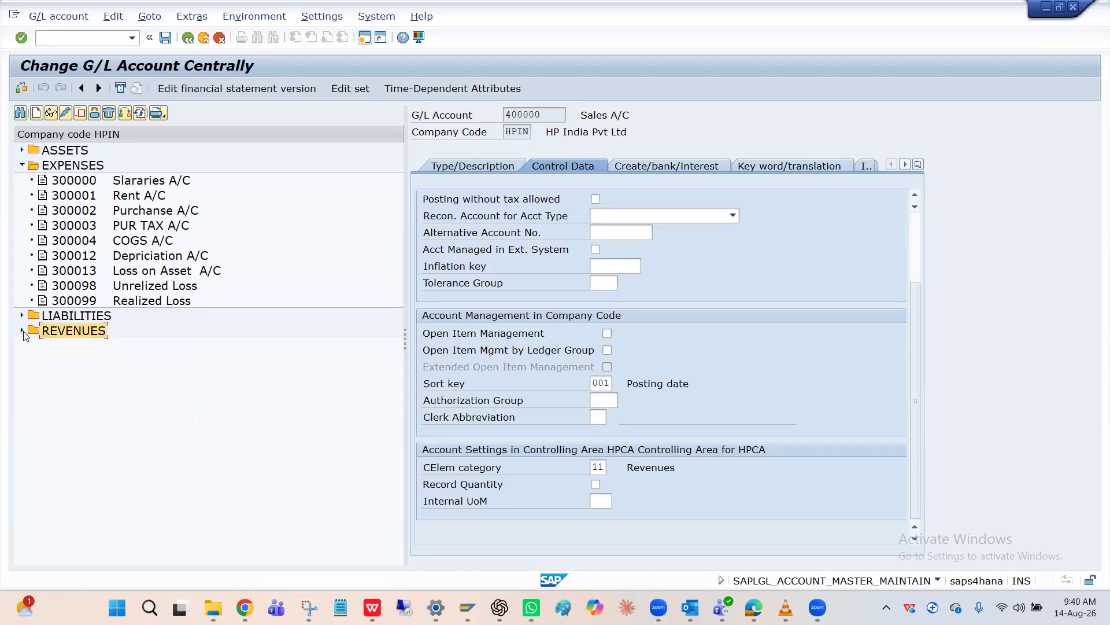
left_click(22, 332)
left_click(22, 331)
left_click(23, 331)
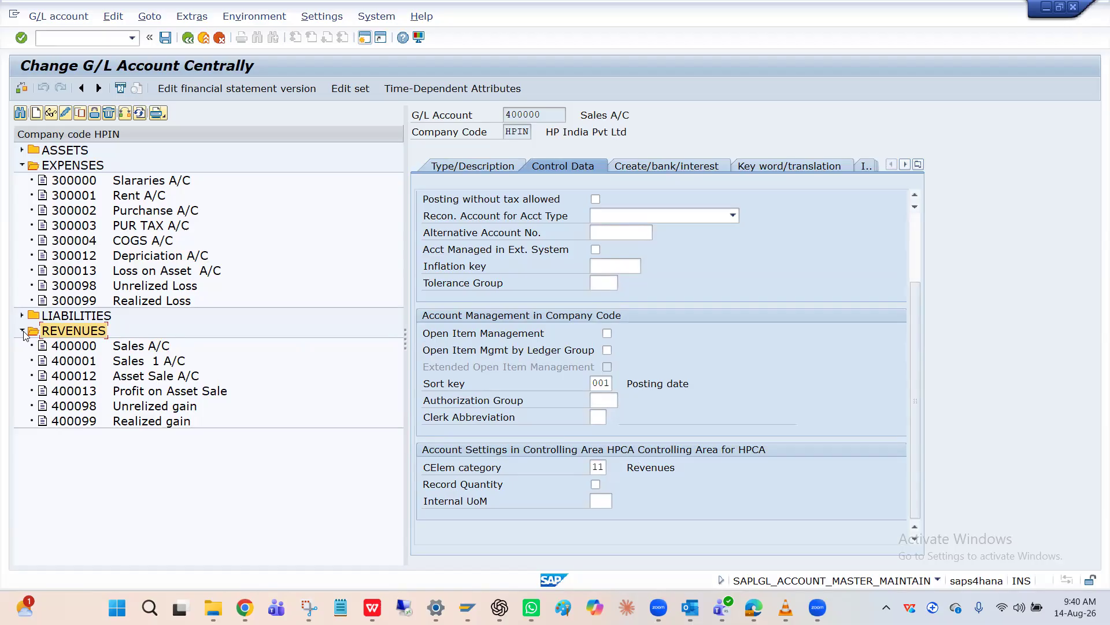
left_click(73, 352)
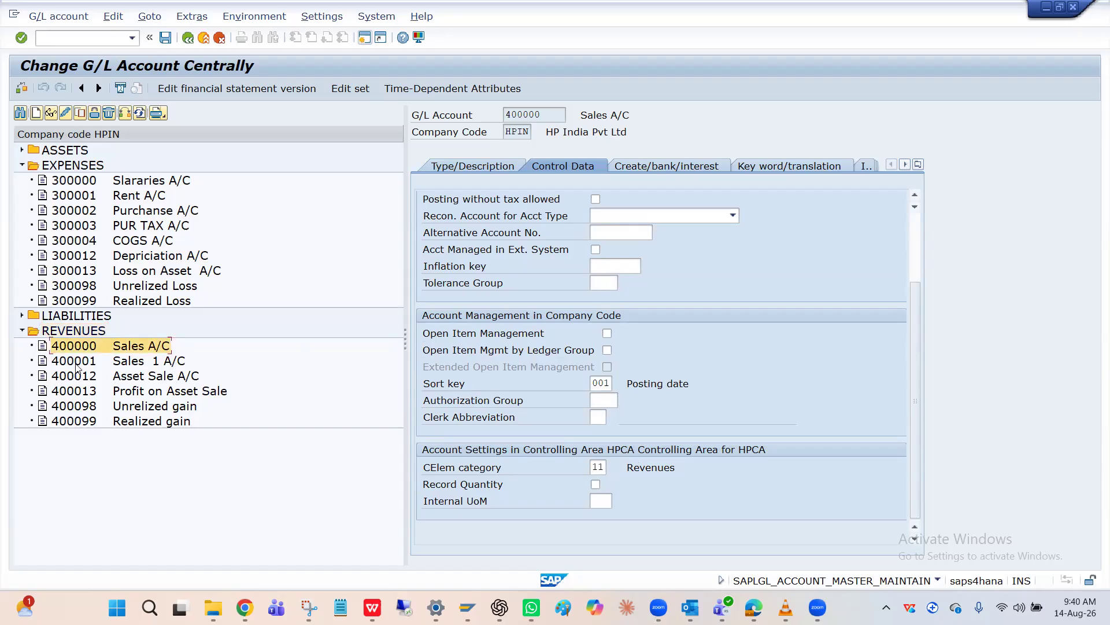
left_click(76, 362)
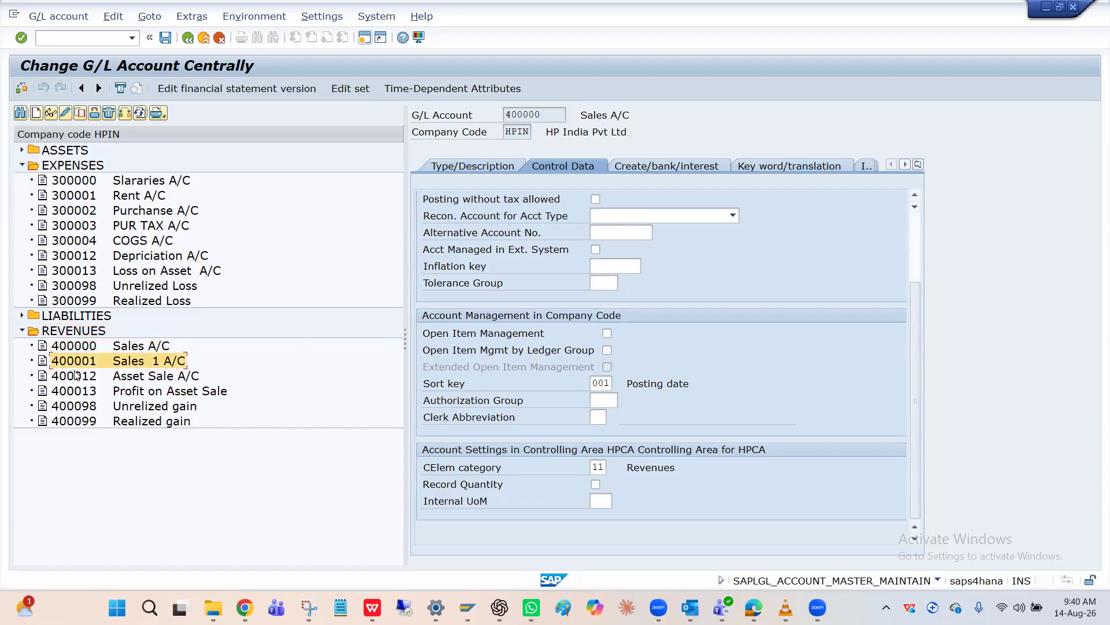
left_click(76, 377)
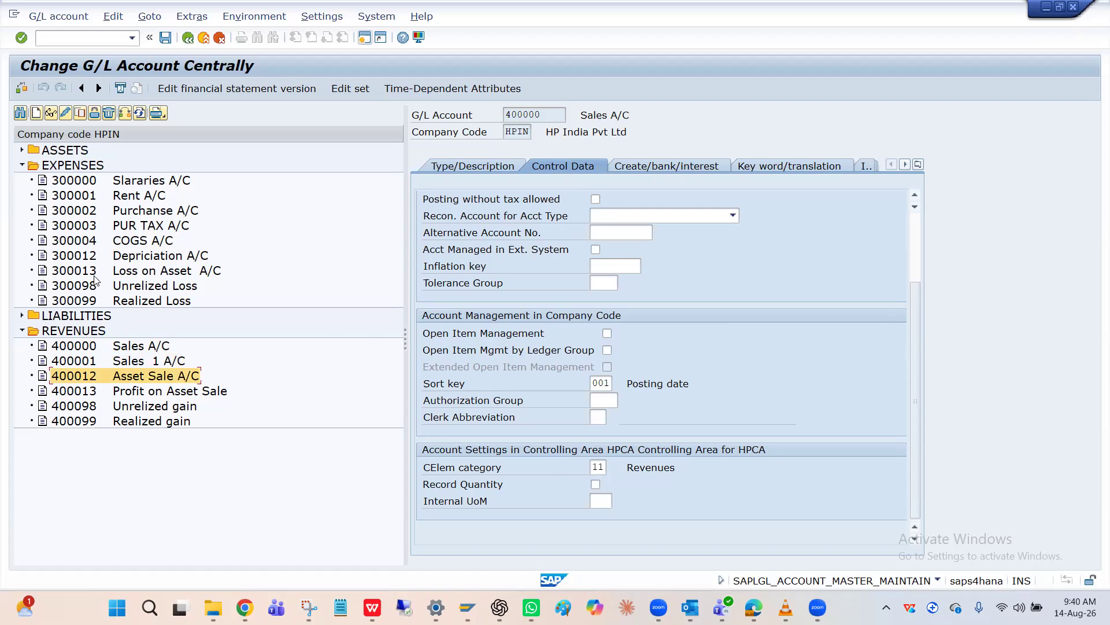
left_click(77, 257)
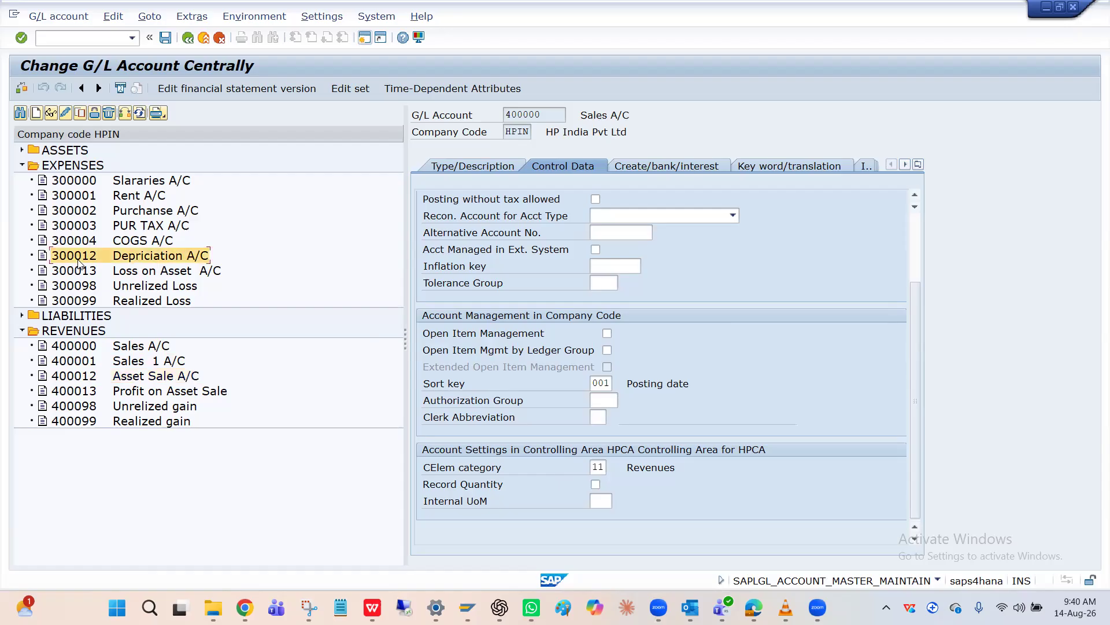
left_click(90, 211)
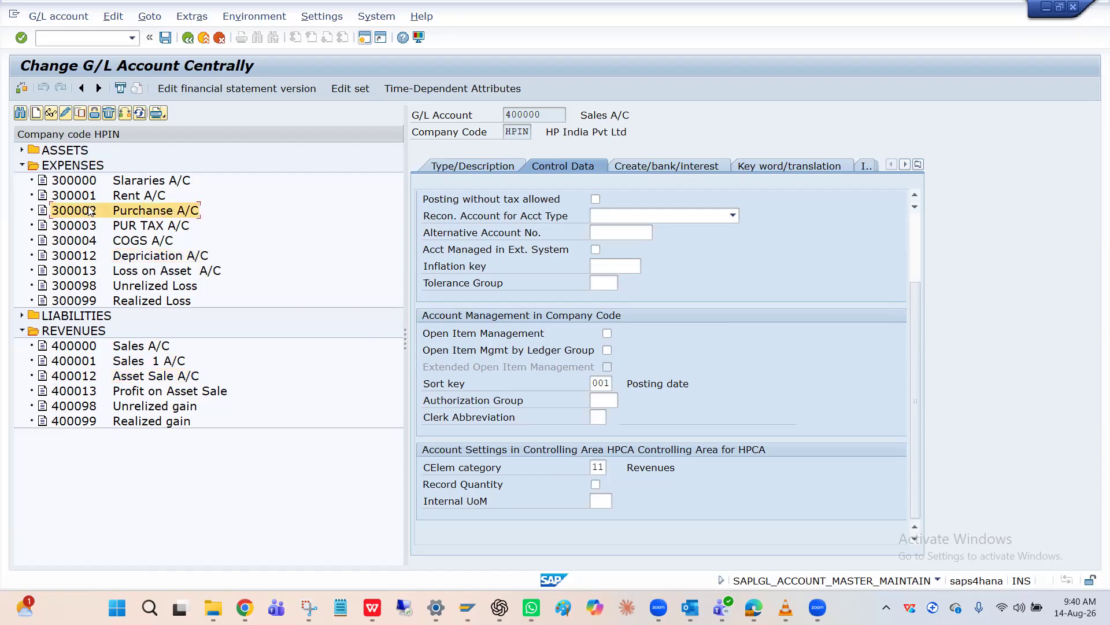
left_click(85, 196)
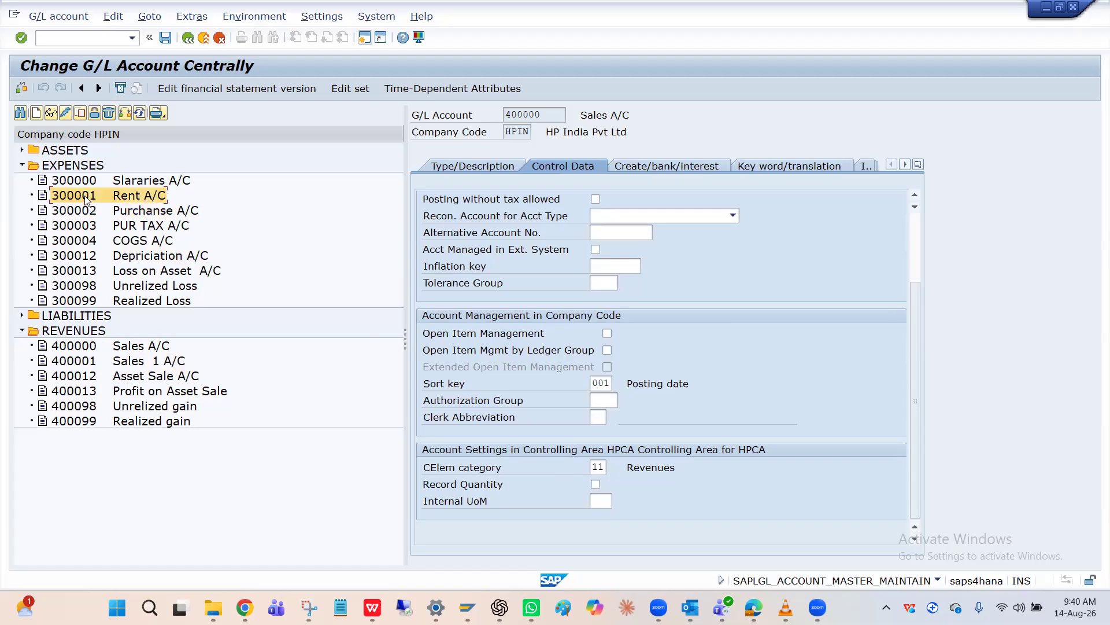
Try to save the COGS A/C with the G/L account type N Nonoperating Expense or Income
left_click(77, 242)
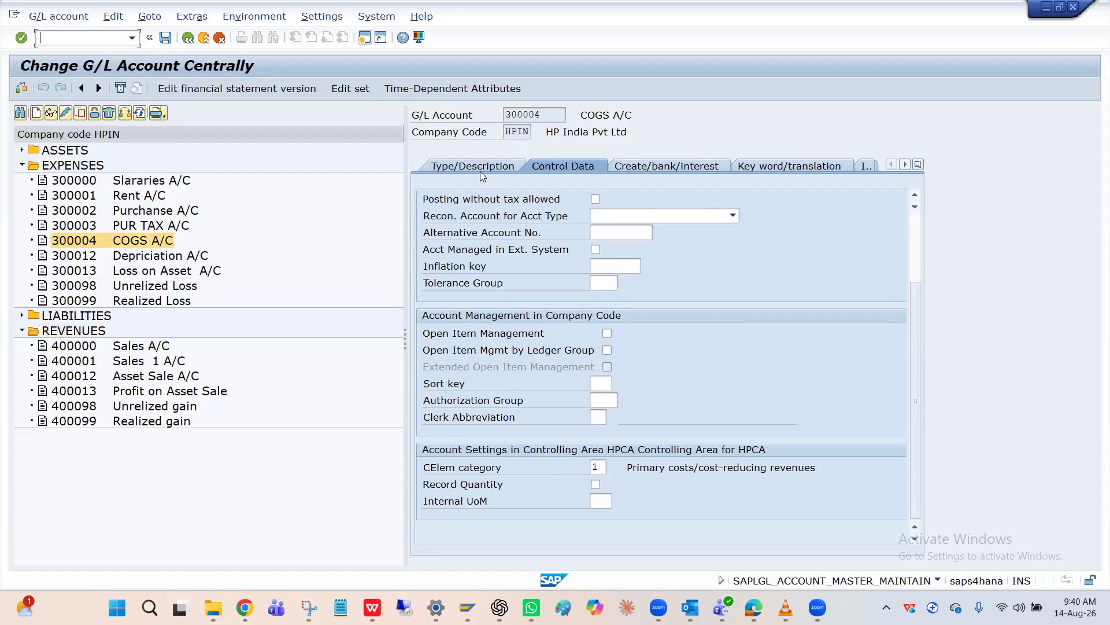
left_click(494, 166)
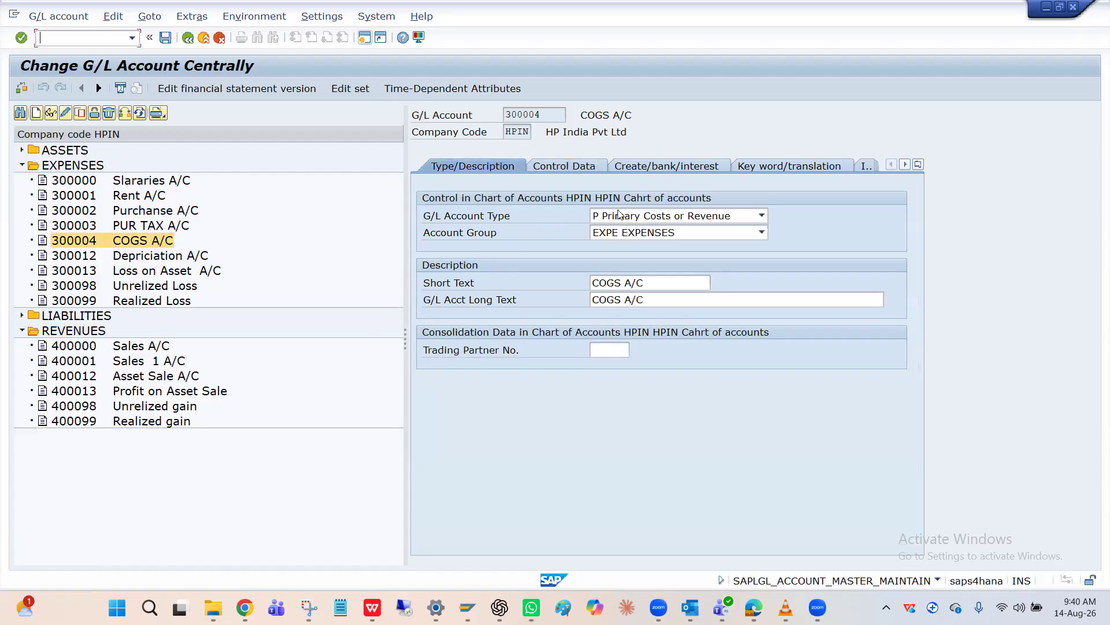
left_click(645, 217)
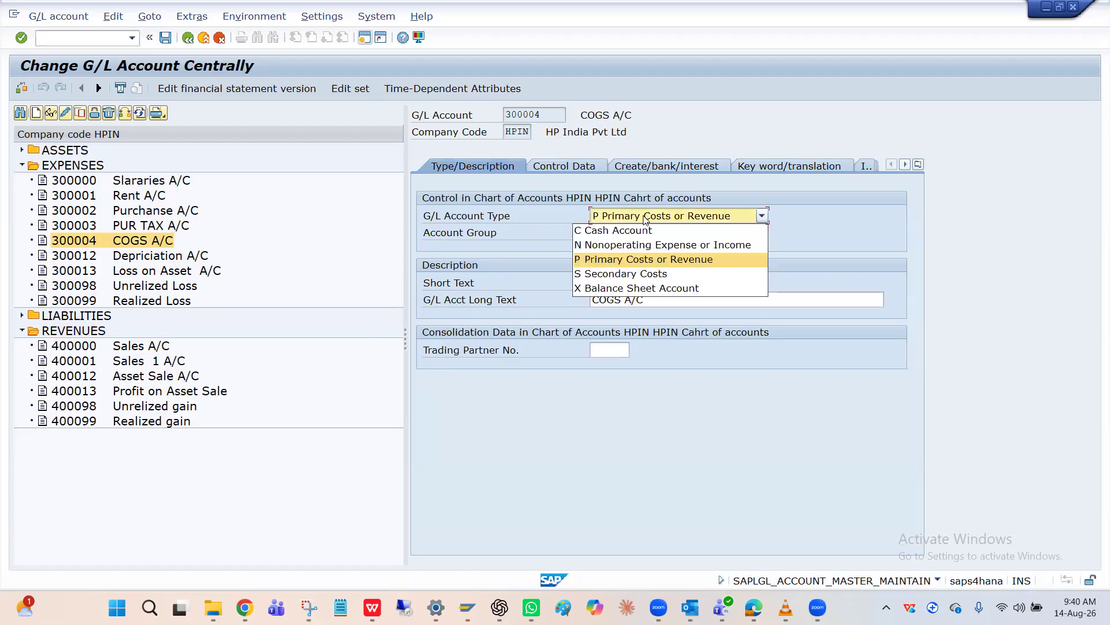
left_click(617, 247)
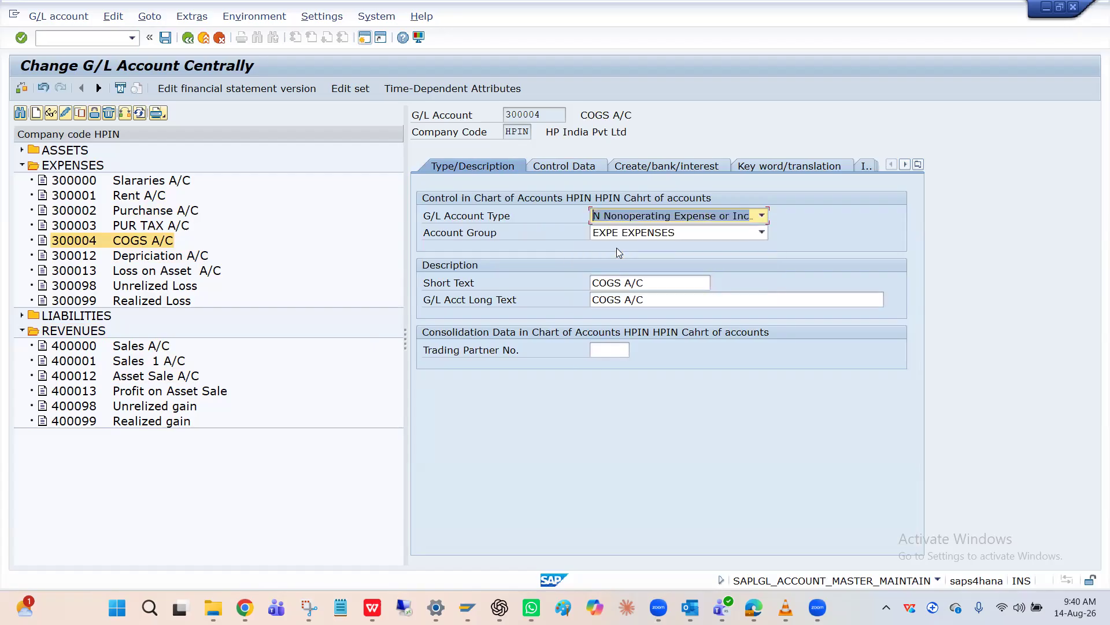
left_click(576, 168)
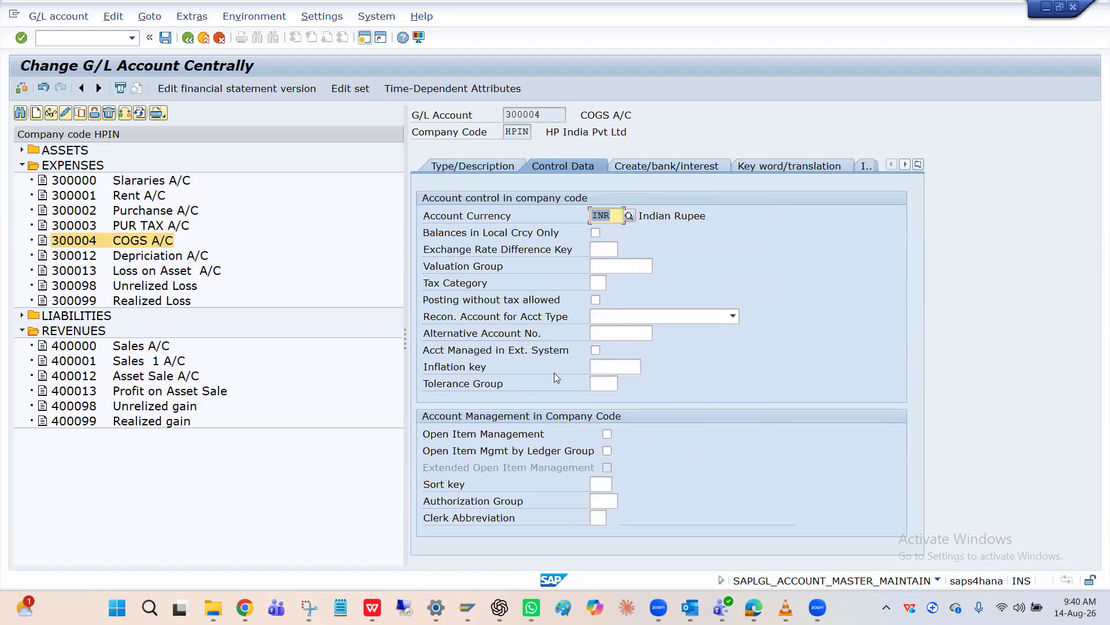
key("ctrl+s")
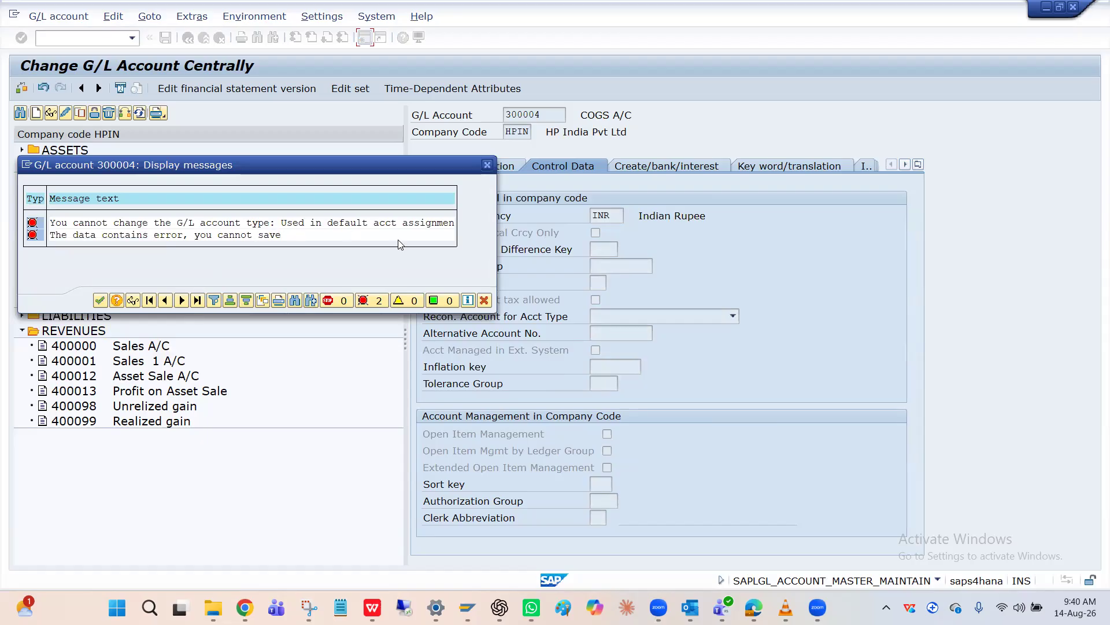
left_click(488, 165)
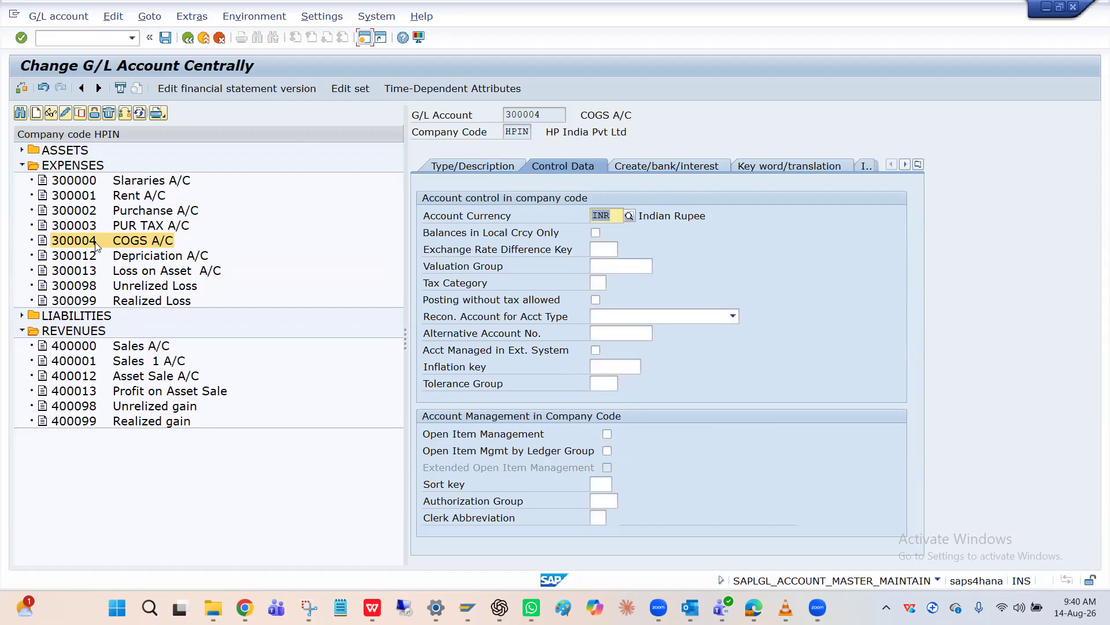
Review the control data and the available G/L account types of the COGS A/C
left_click(488, 166)
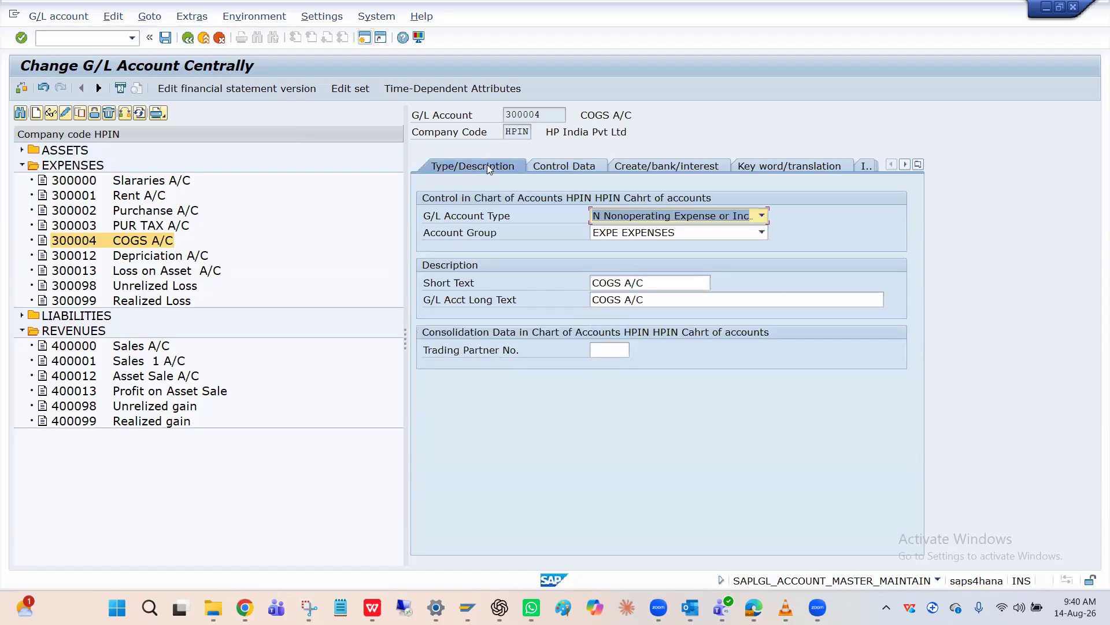
left_click(556, 165)
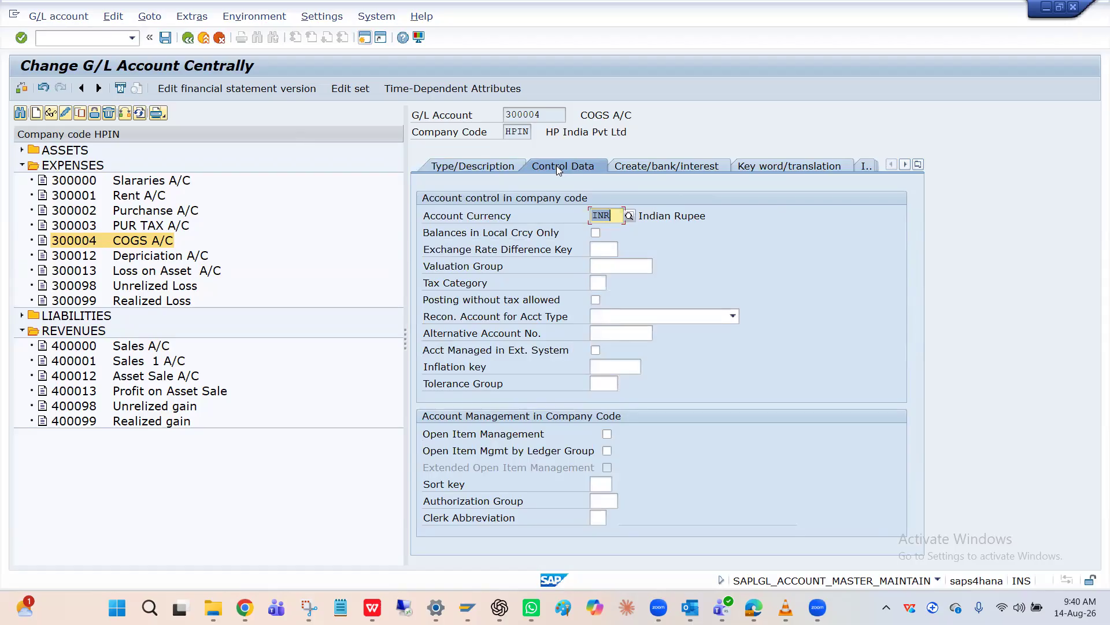
left_click(495, 167)
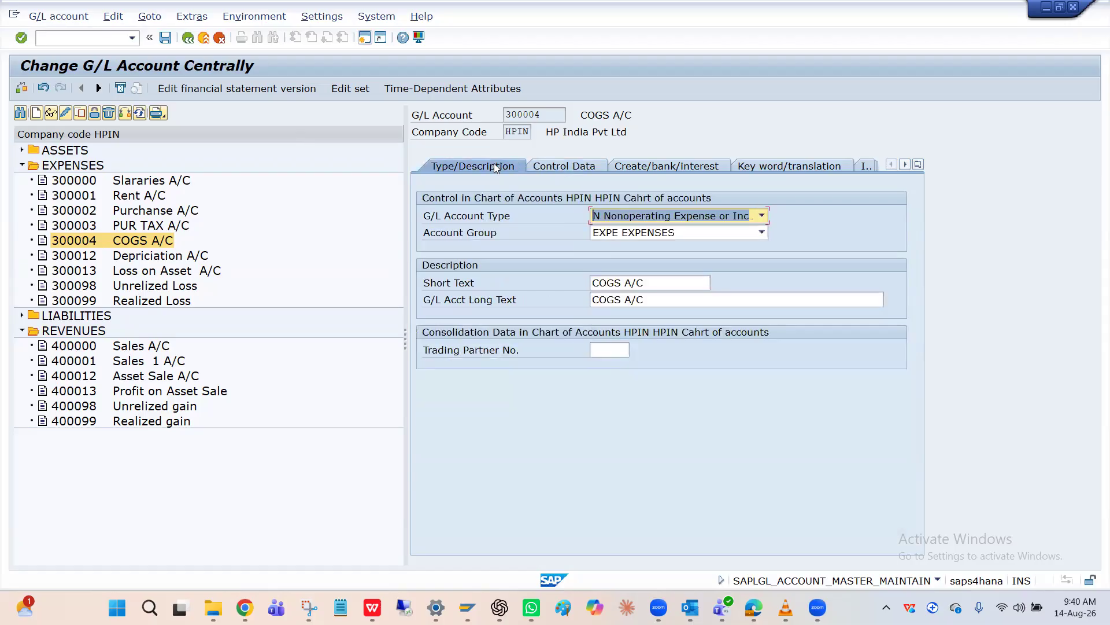
left_click(679, 217)
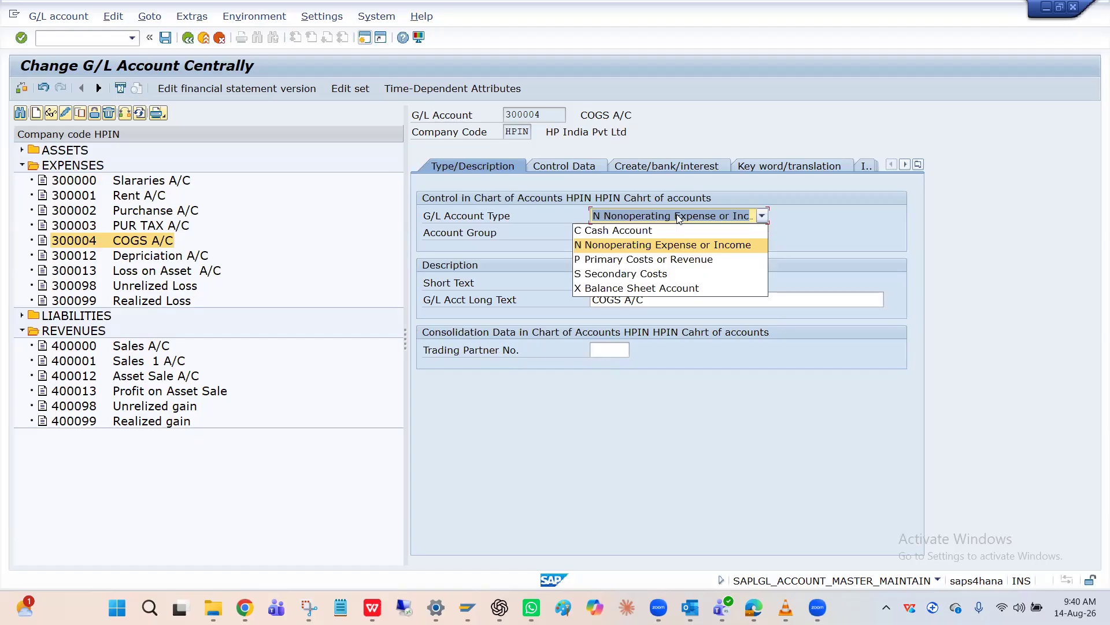
left_click(22, 153)
left_click(22, 152)
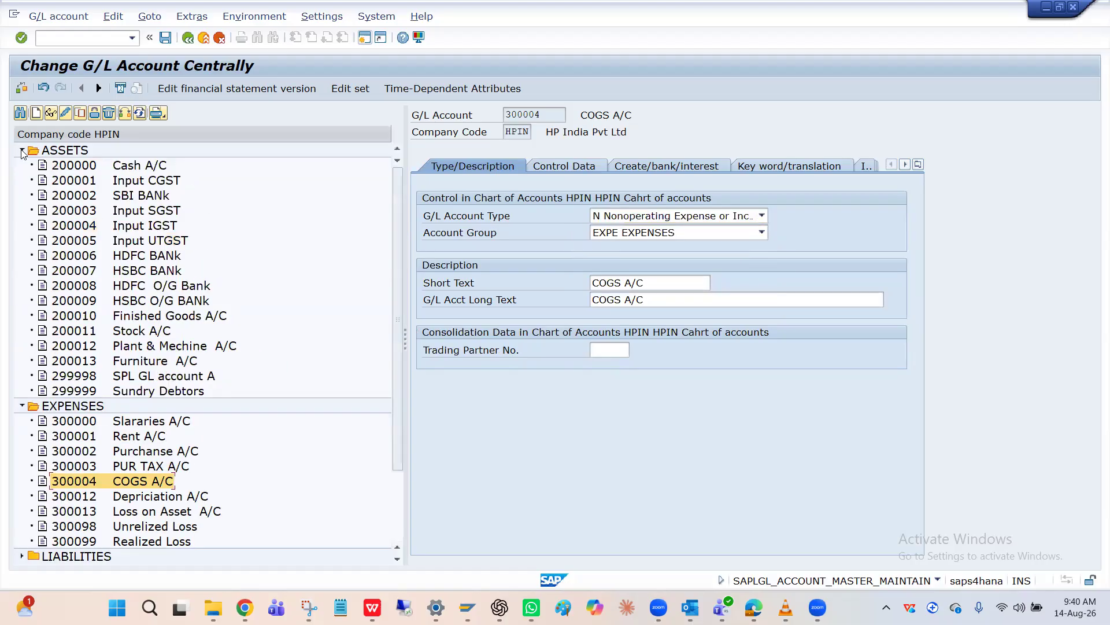
left_click(21, 151)
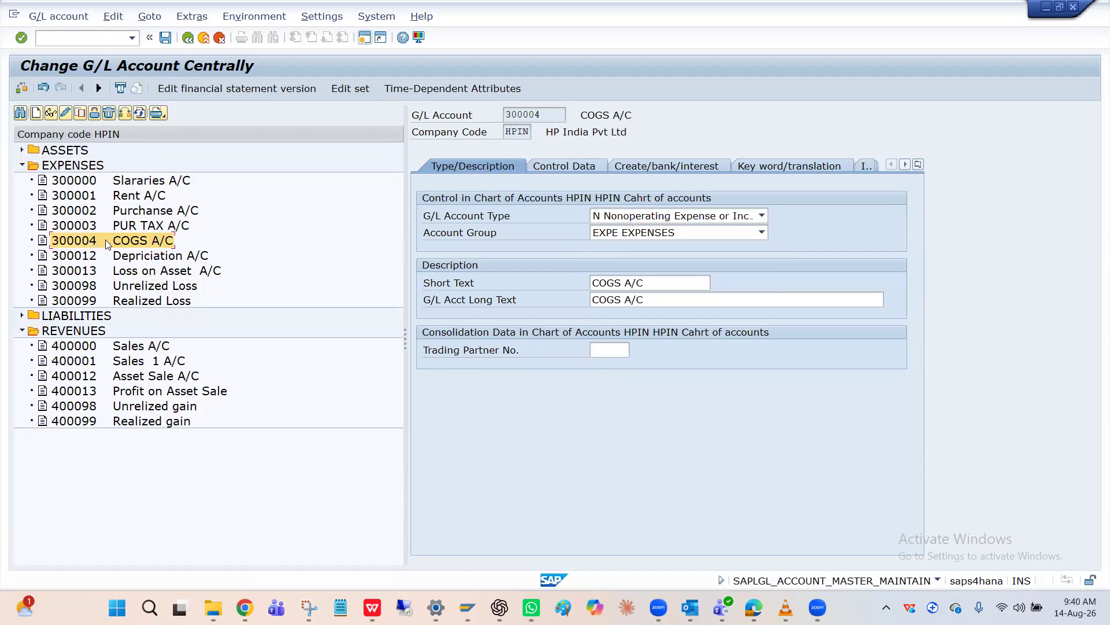
Leave the G/L account maintenance and discard the changes to the COGS A/C
left_click(187, 38)
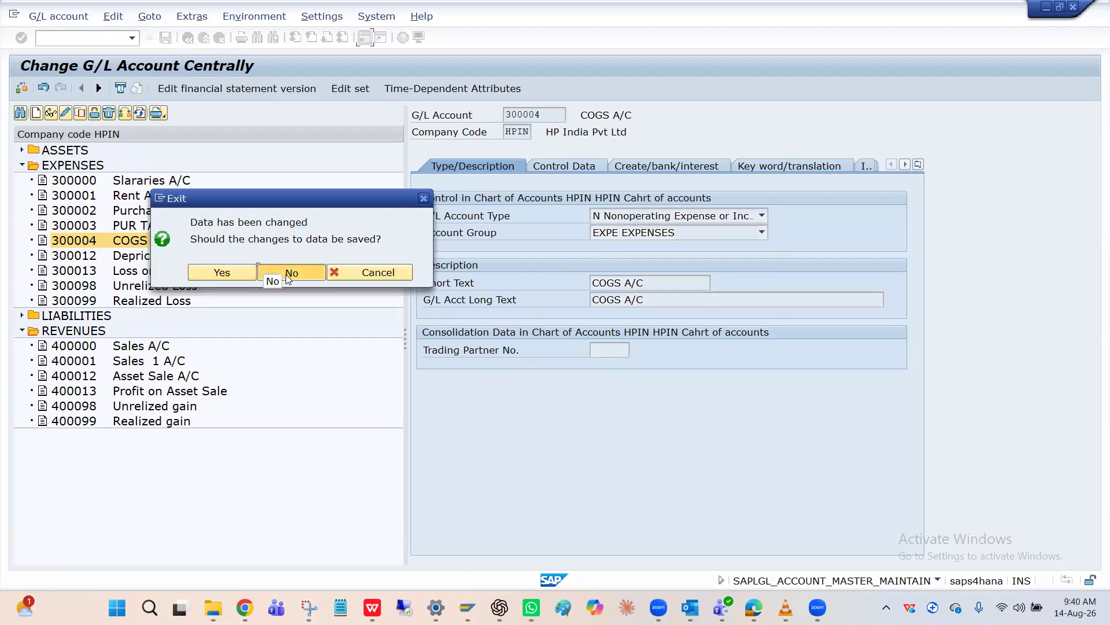
left_click(291, 272)
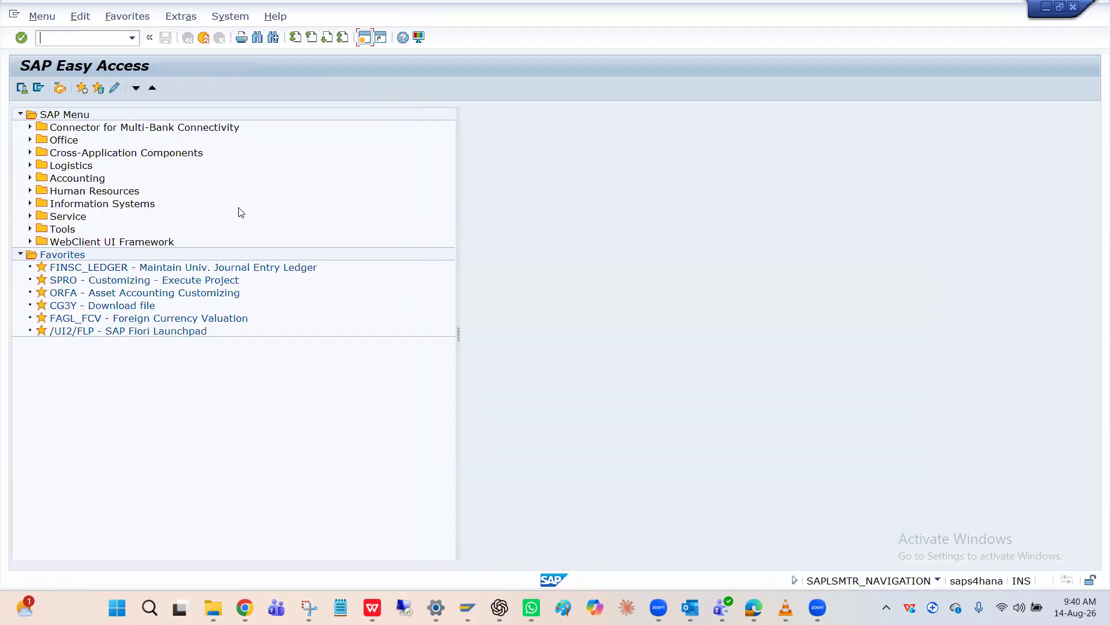
Try to run transaction ACSCT from SAP Easy Access
key("alt+Tab")
key("Tab")
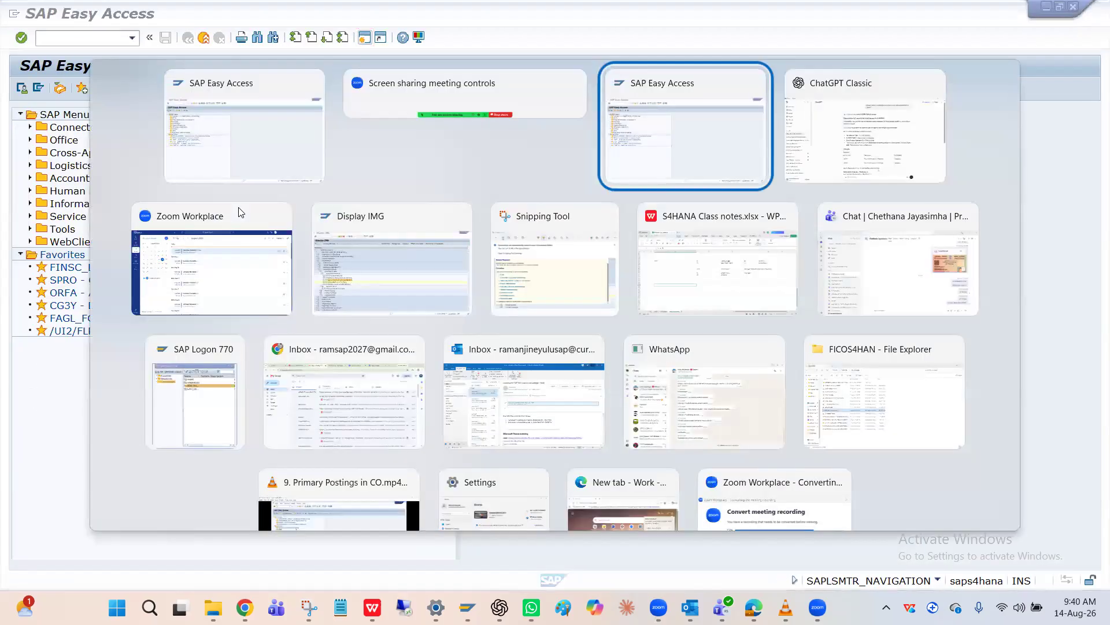
left_click(101, 39)
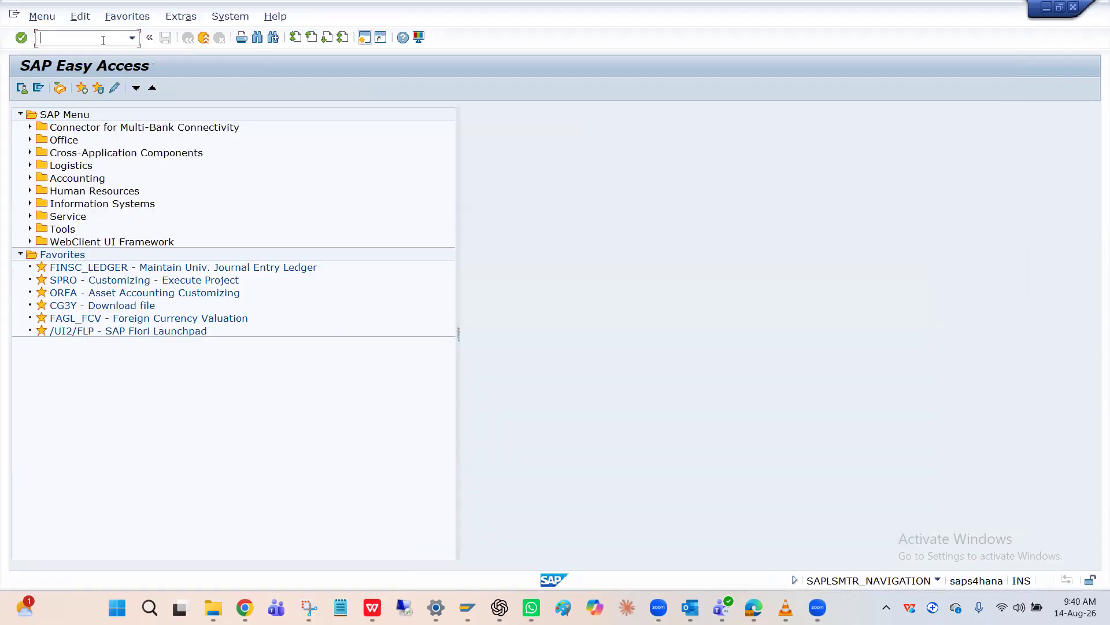
type("/")
key("BackSpace")
type("ACSCT")
key("Return")
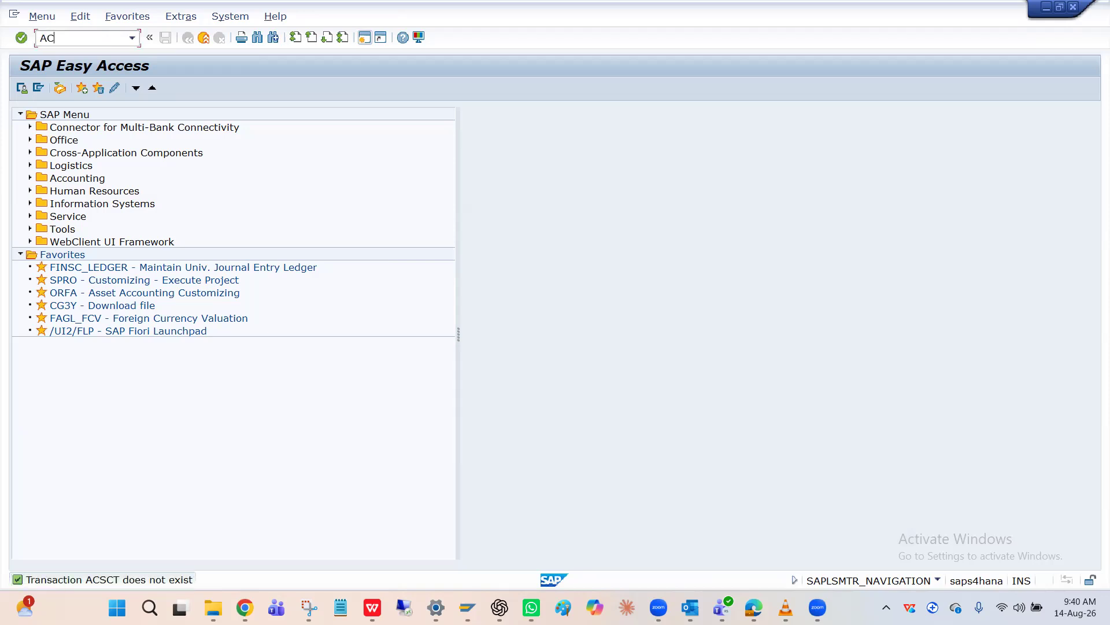
Run transaction ACSET and position the company code overview at HPIN
key("Return")
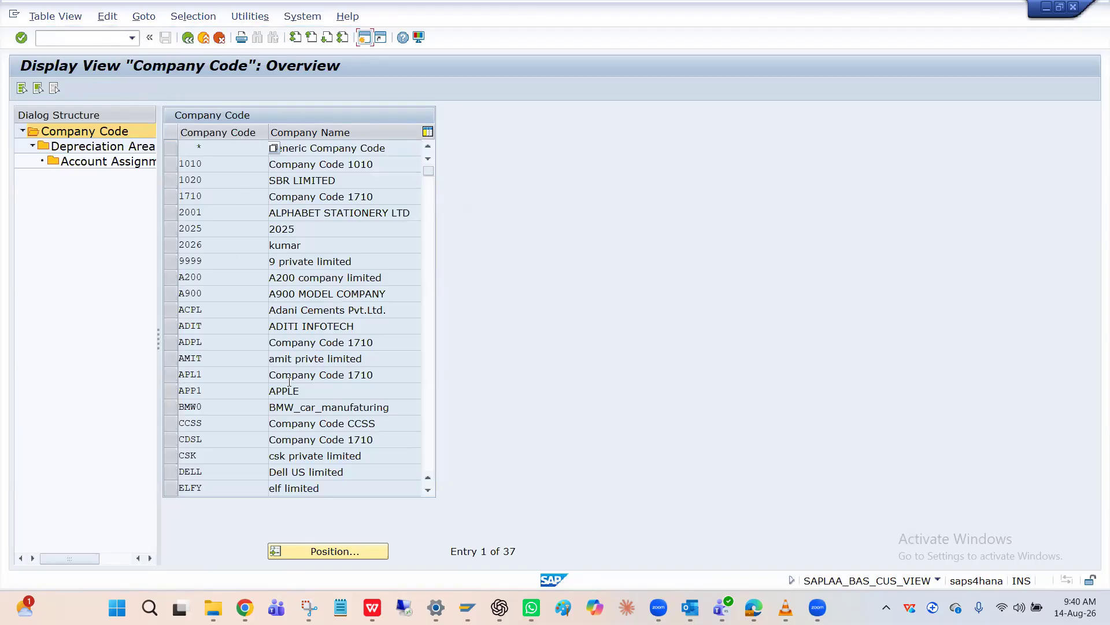
left_click(342, 553)
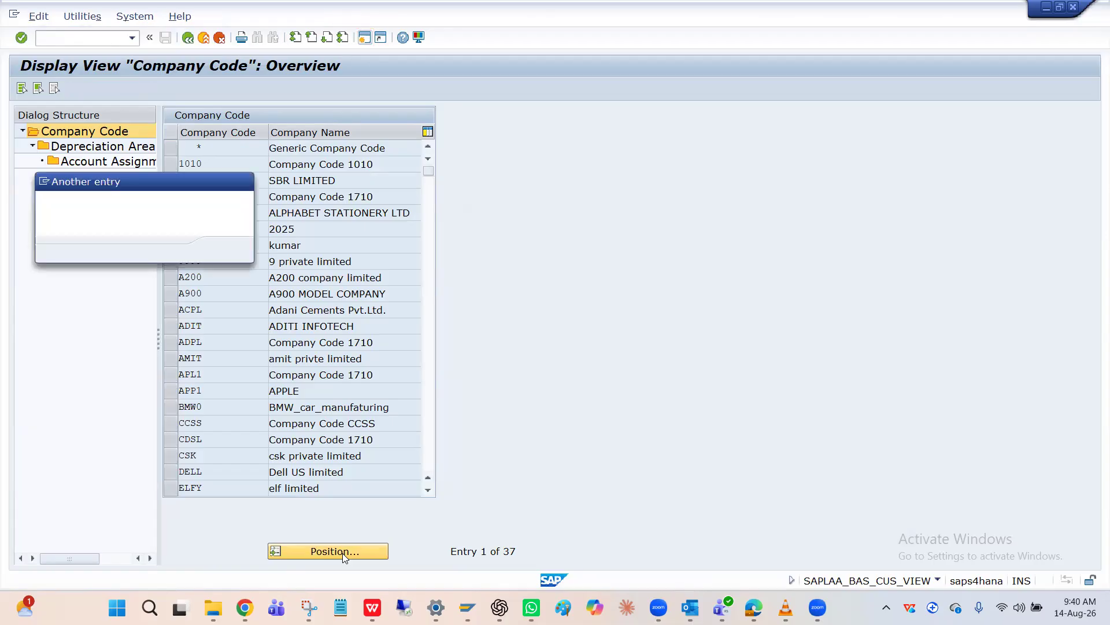
key("Down")
key("Return")
key("Return")
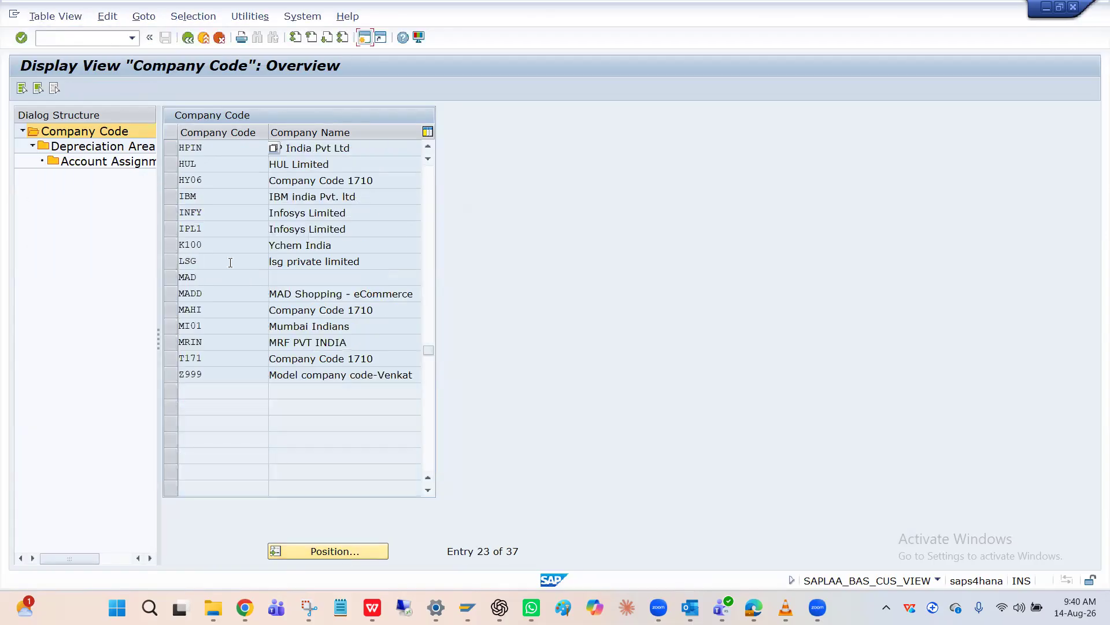
Open the account assignment objects of depreciation area 1 for company code HPIN
left_click(171, 148)
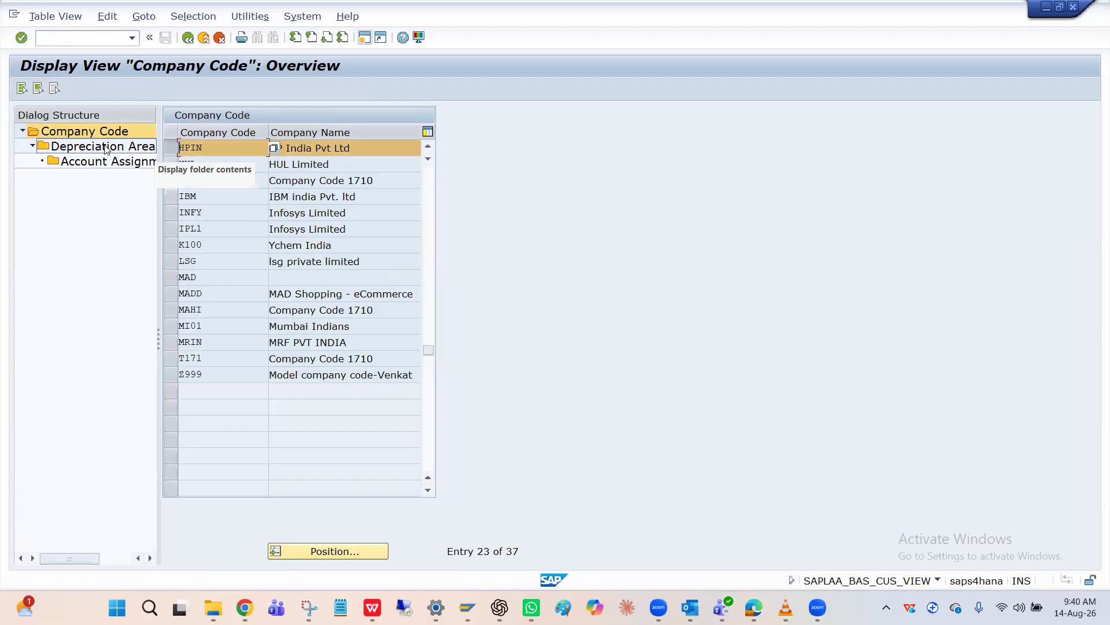
double_click(106, 148)
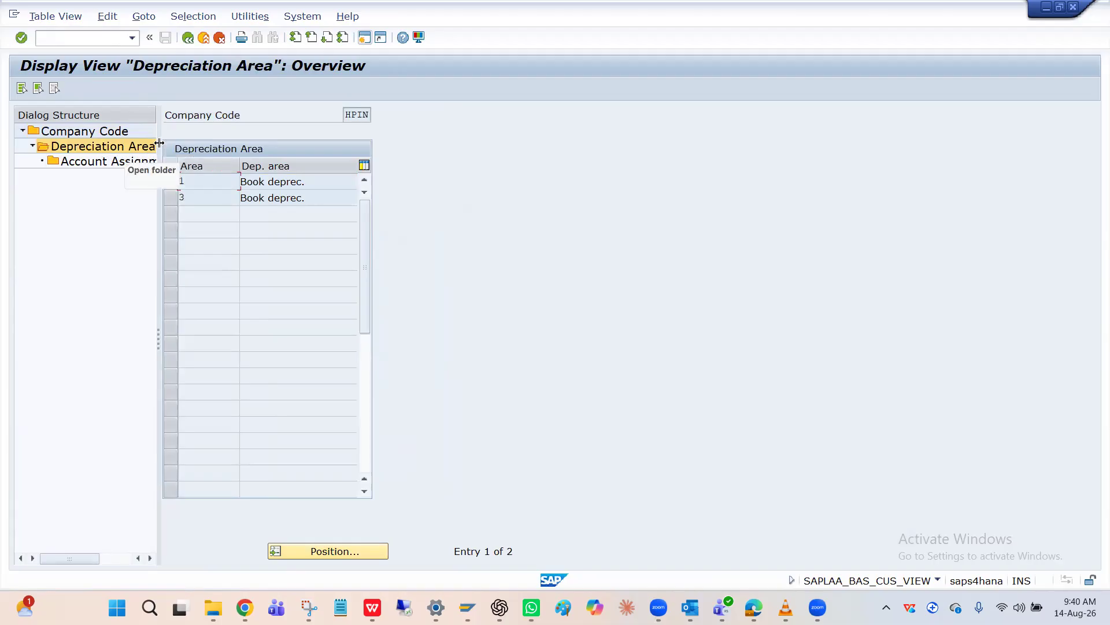
left_click_drag(157, 143, 265, 145)
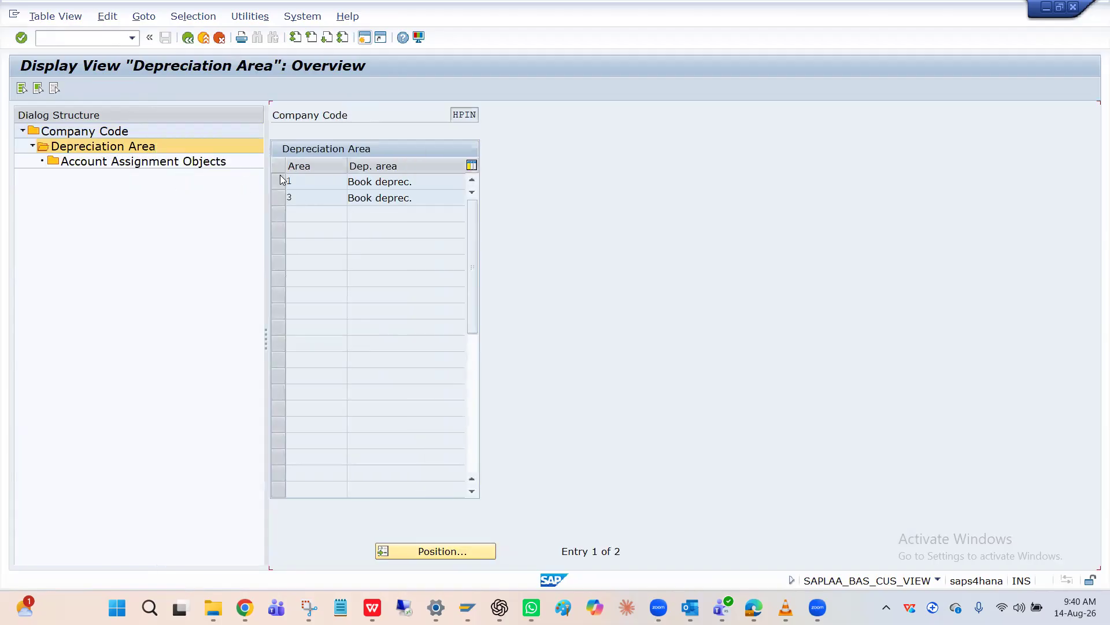
left_click(278, 182)
double_click(144, 162)
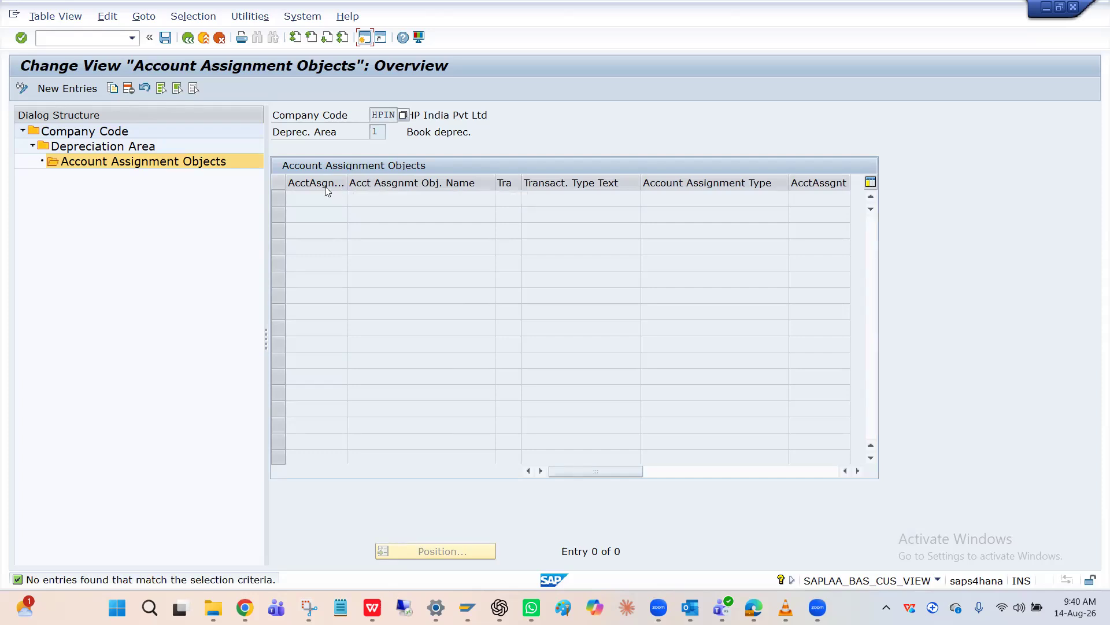
Start a new account assignment entry with the object KOSTL (Cost Center)
left_click(72, 88)
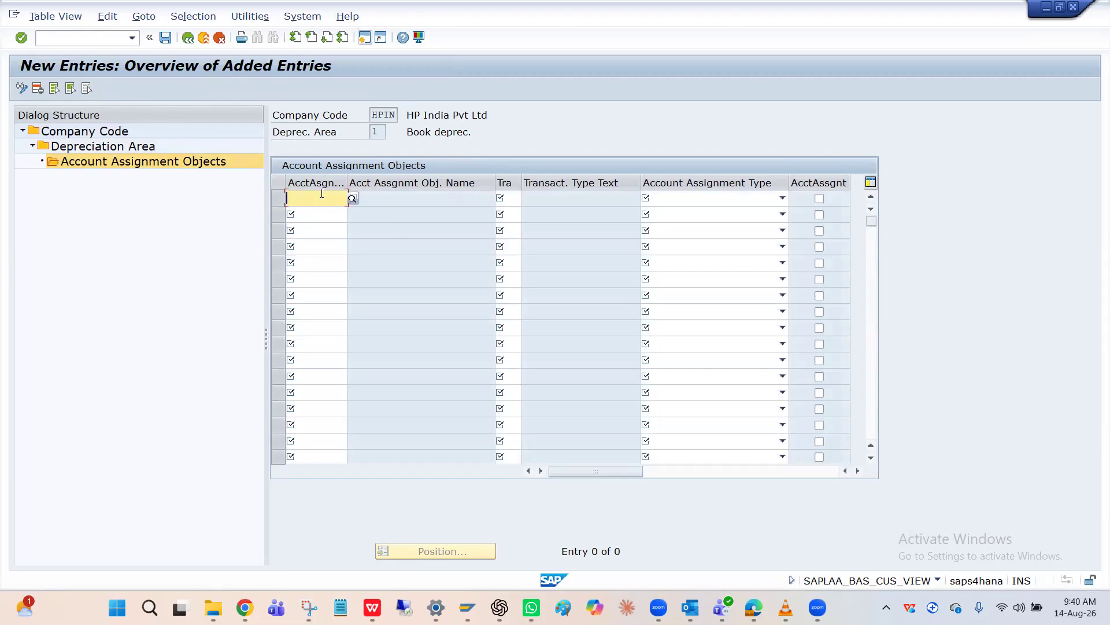
left_click(352, 199)
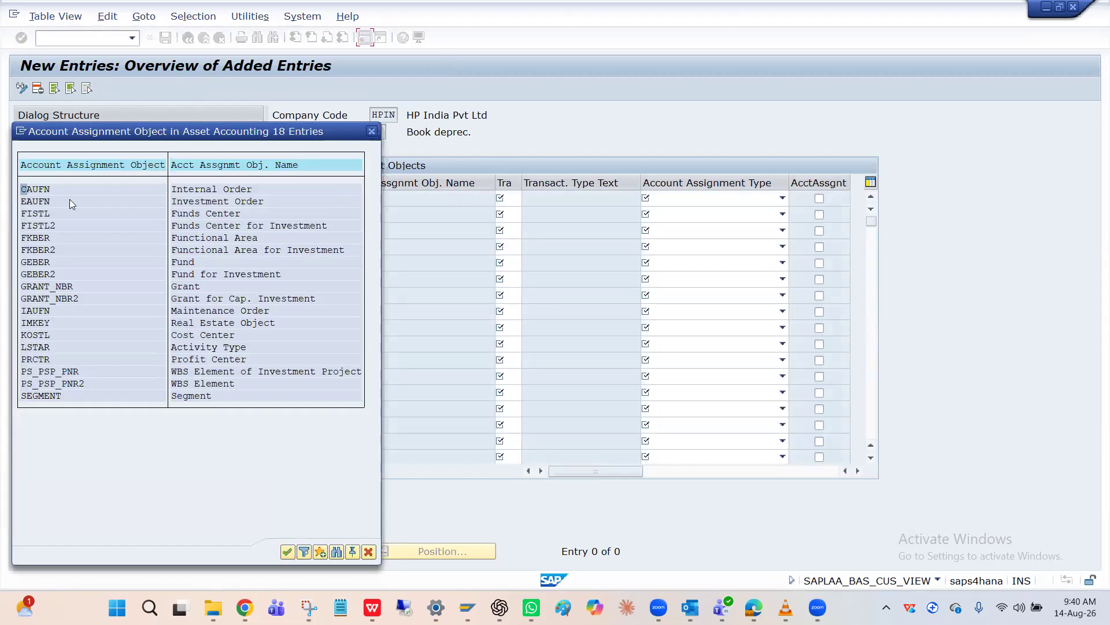
double_click(92, 334)
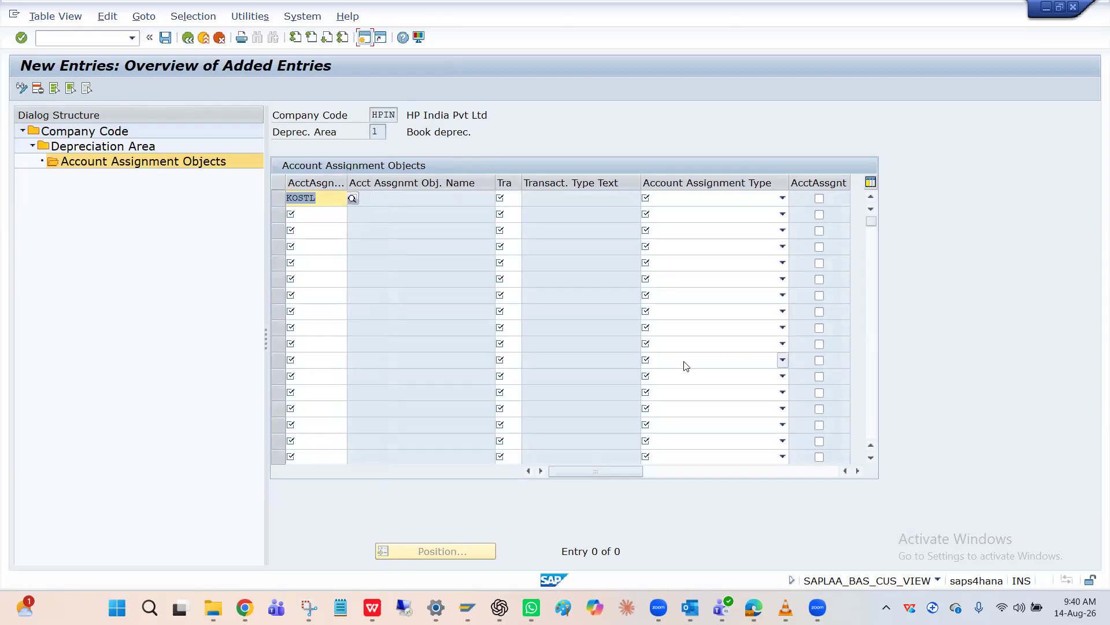
Examine the asset transaction types available for the KOSTL entry and leave the list without choosing one
left_click(511, 198)
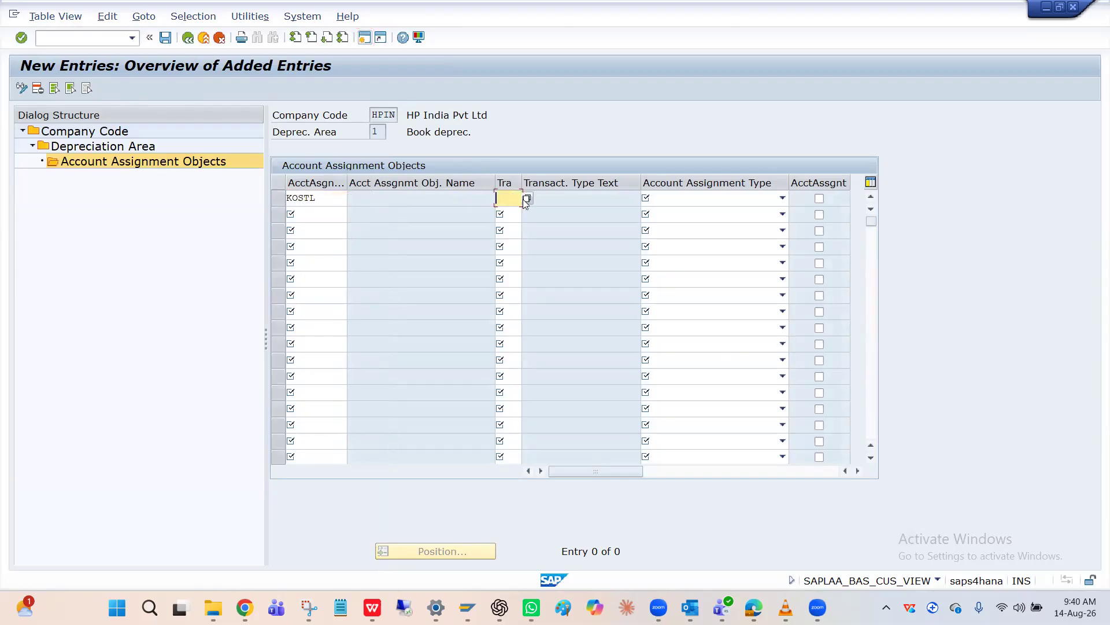
left_click(527, 199)
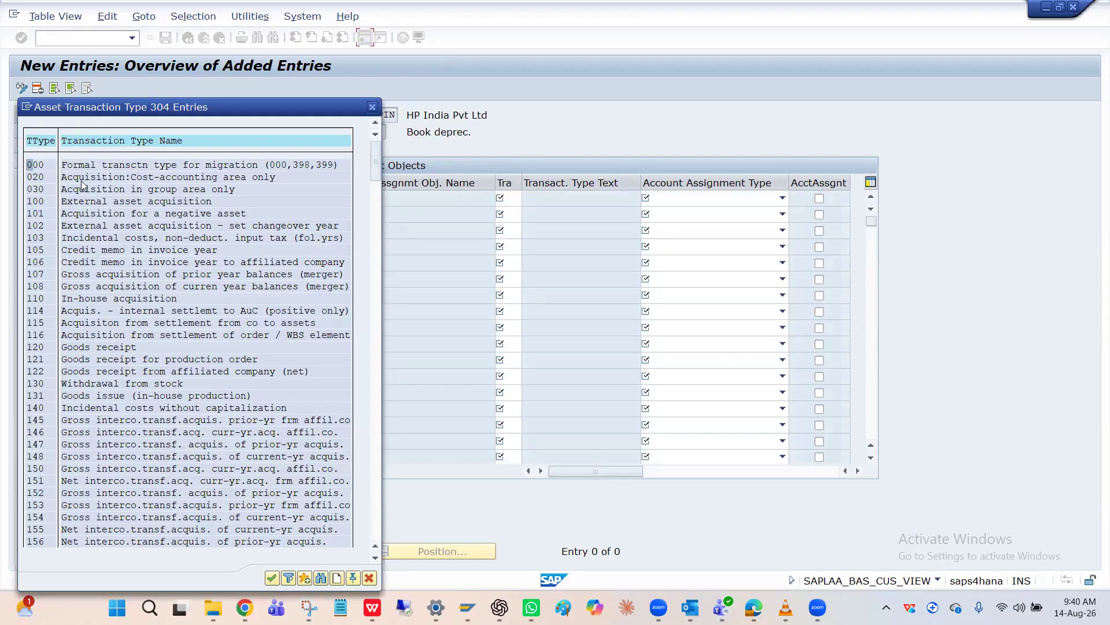
scroll(81, 185, "down", 5)
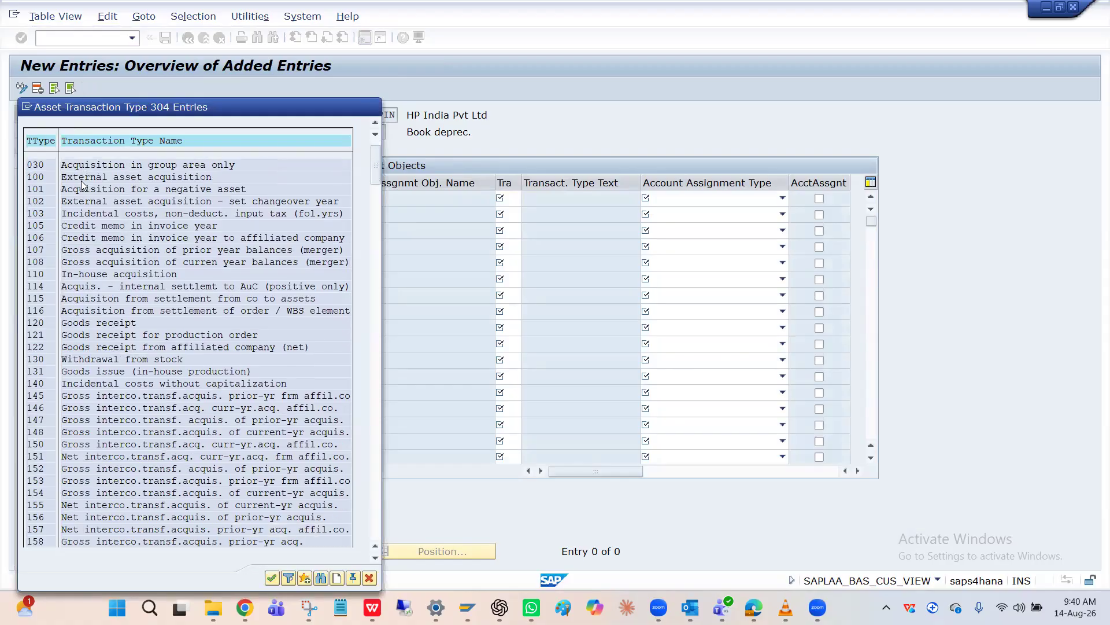
scroll(82, 185, "down", 2)
scroll(82, 185, "up", 5)
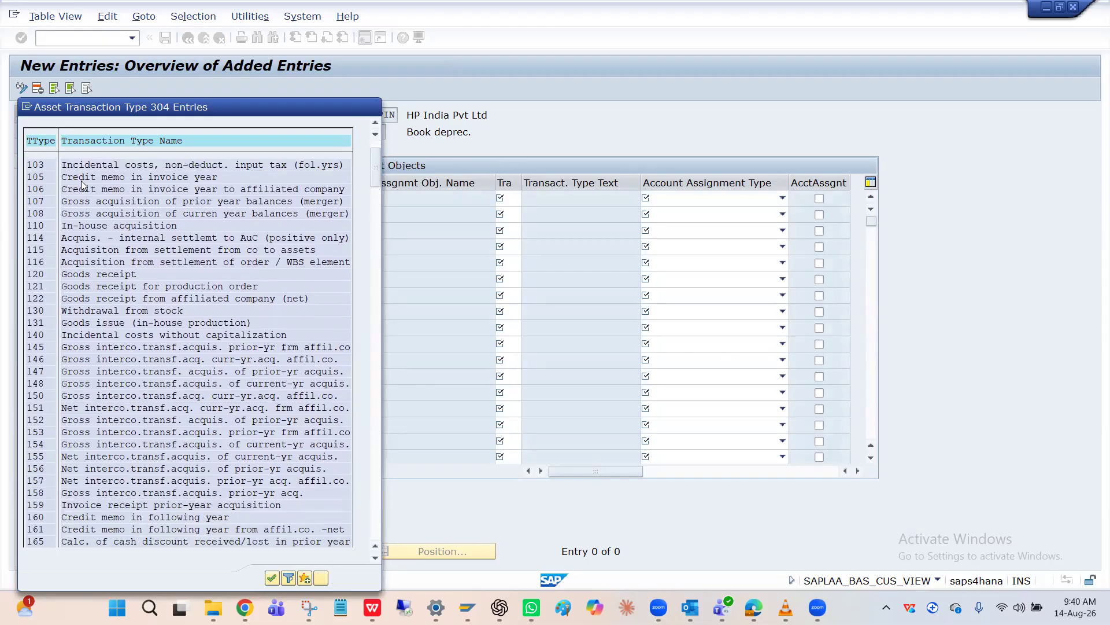
scroll(81, 186, "up", 2)
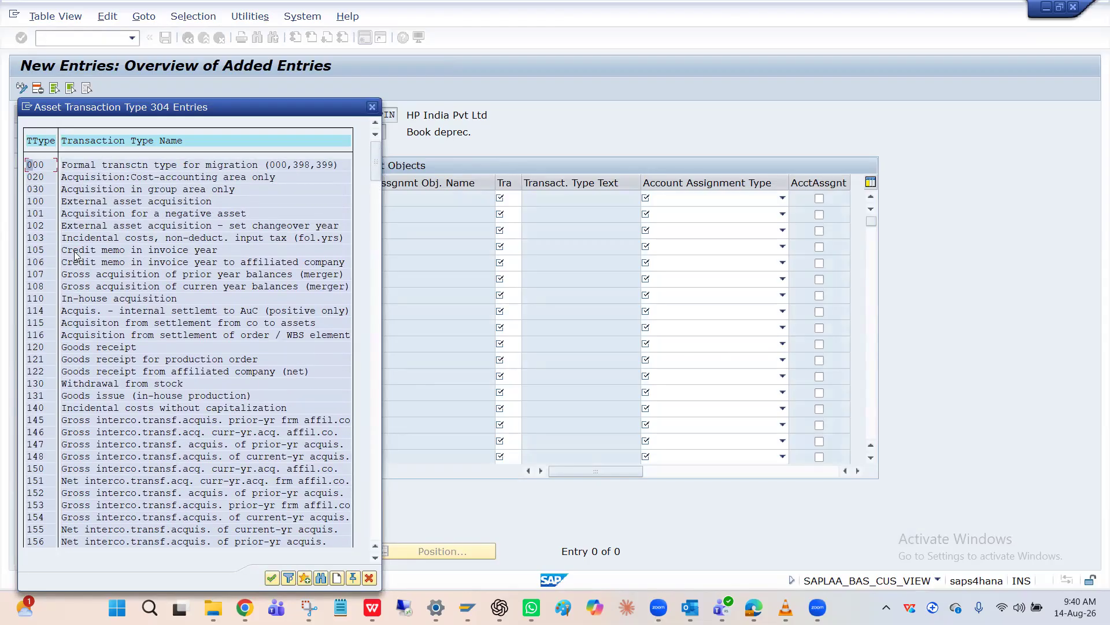
scroll(75, 255, "down", 2)
scroll(75, 256, "up", 1)
scroll(76, 255, "up", 1)
scroll(75, 256, "down", 4)
scroll(74, 251, "down", 3)
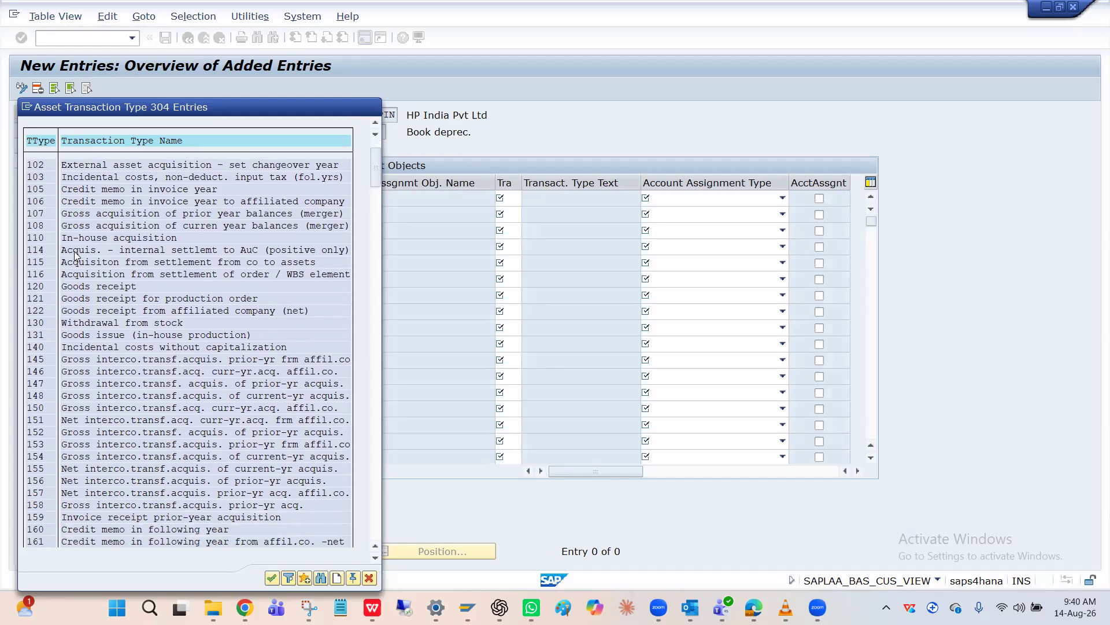
left_click(379, 222)
left_click(374, 263)
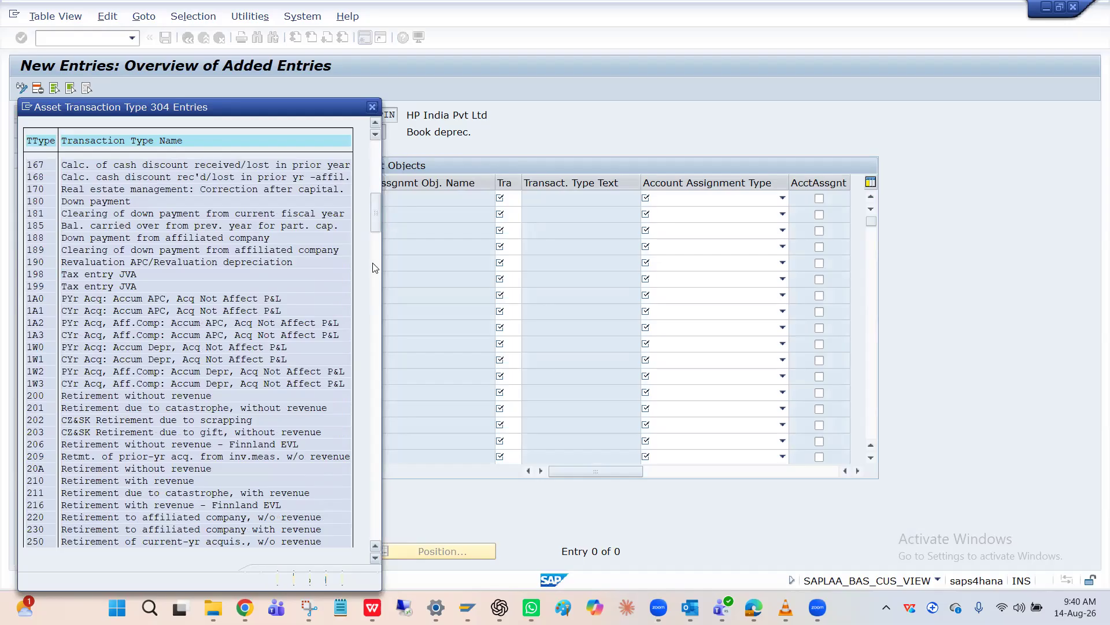
left_click(373, 108)
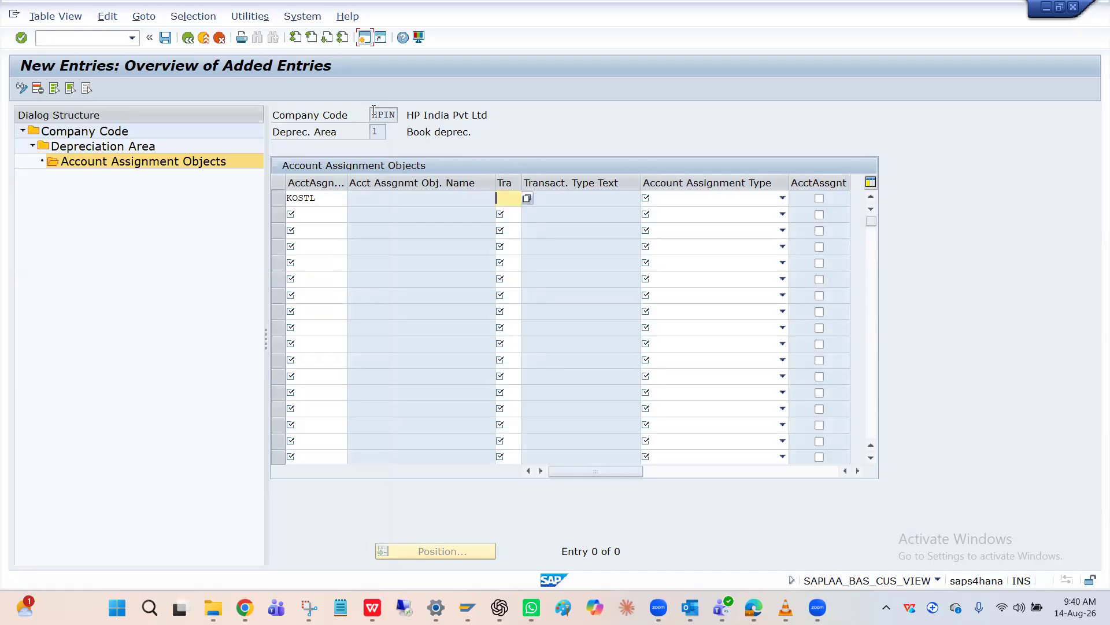
Give the KOSTL entry transaction type * and account assignment type 02 Depreciation Run, and save it in the proposed customizing request
type("*")
key("Return")
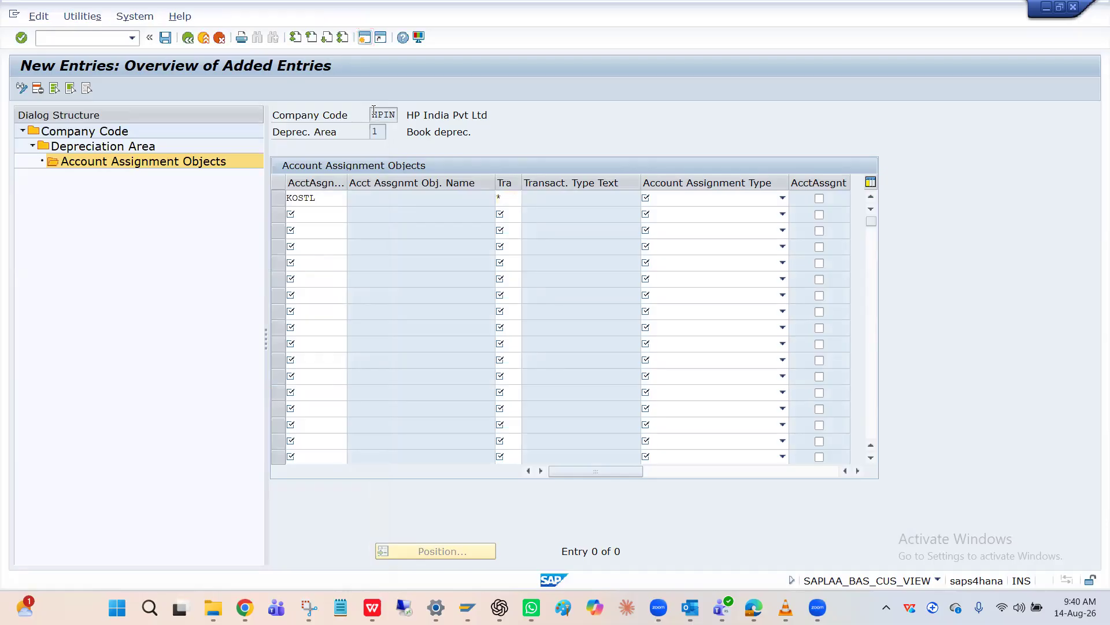
left_click(752, 197)
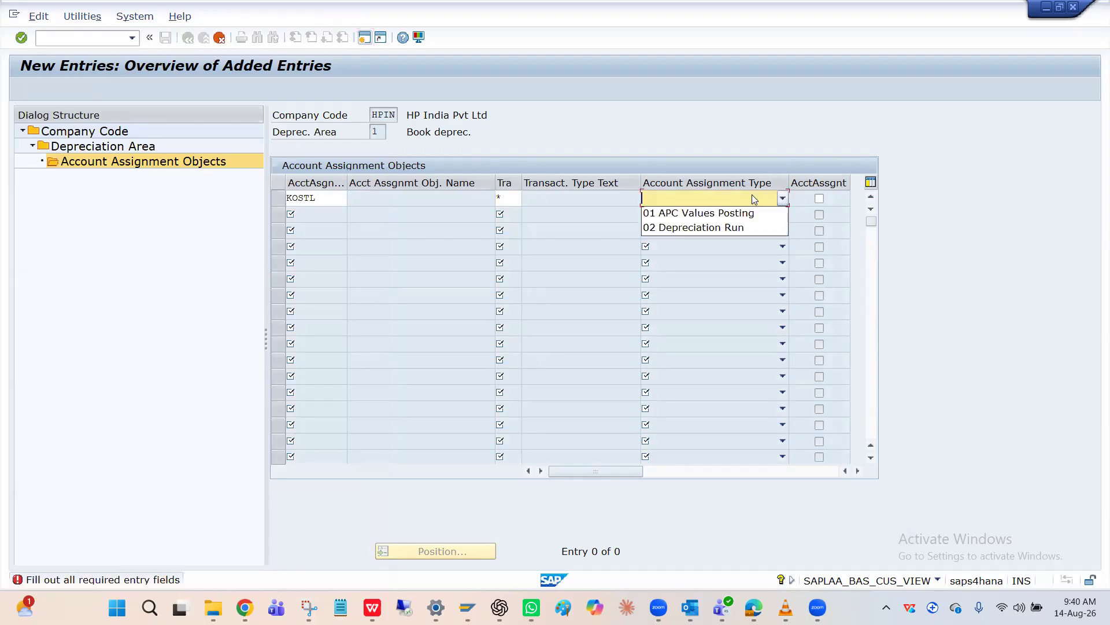
left_click(711, 227)
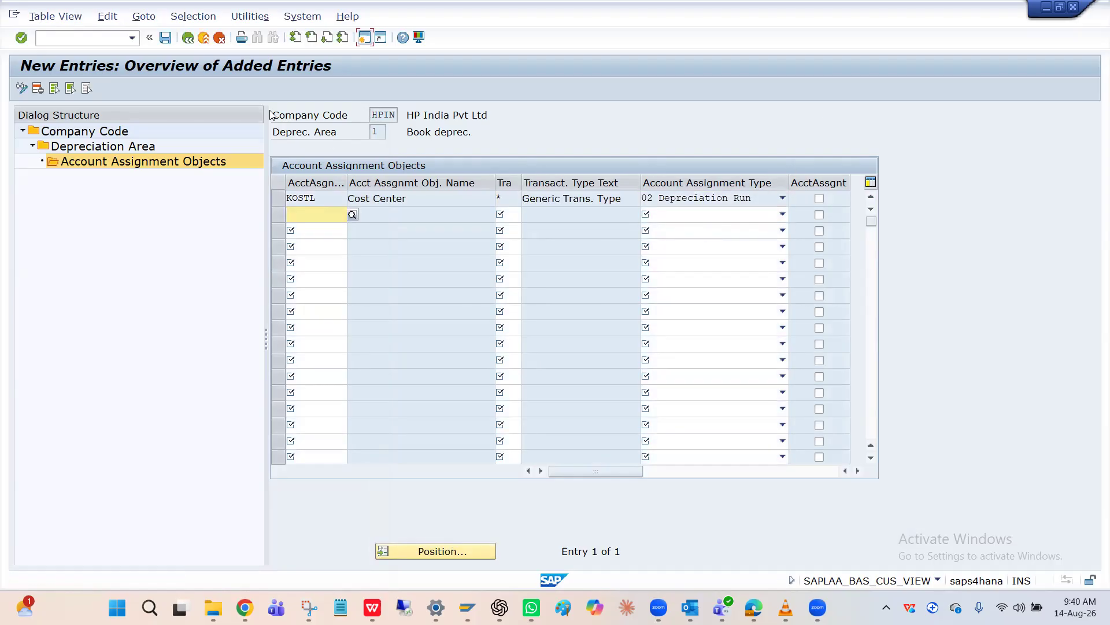
left_click(164, 38)
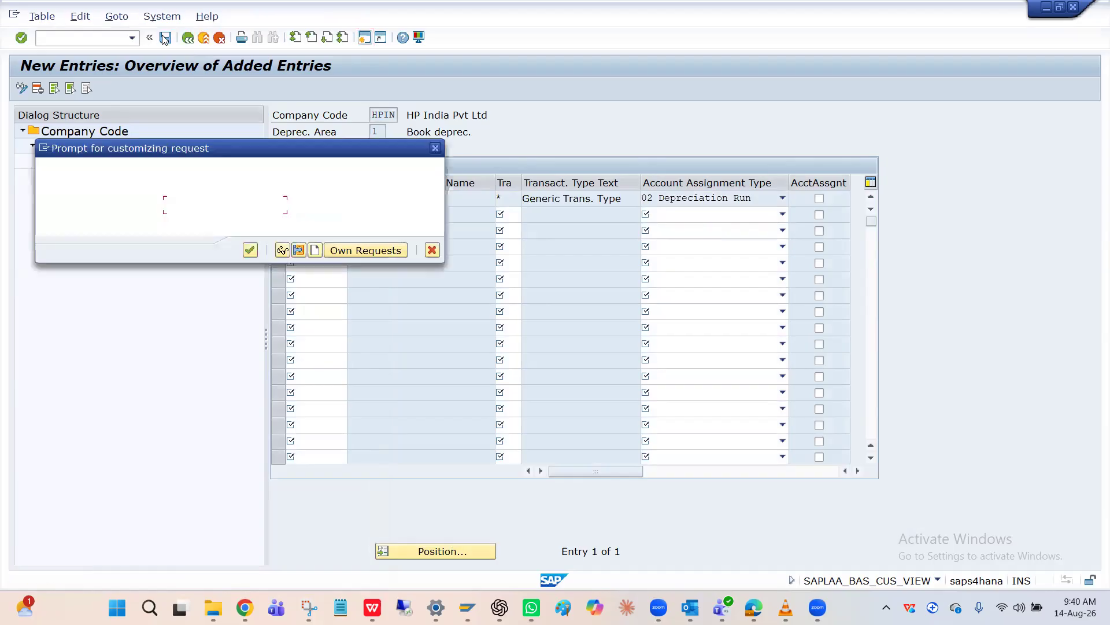
left_click(253, 248)
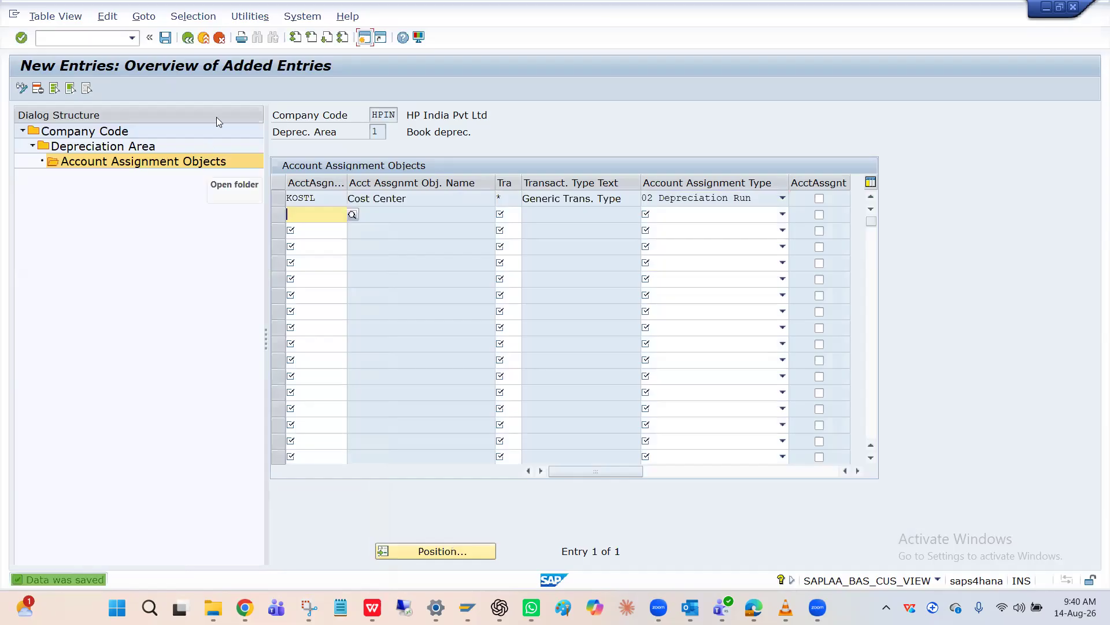
Switch to the SAP Easy Access session and run transaction AFAB for the depreciation posting run
left_click(129, 39)
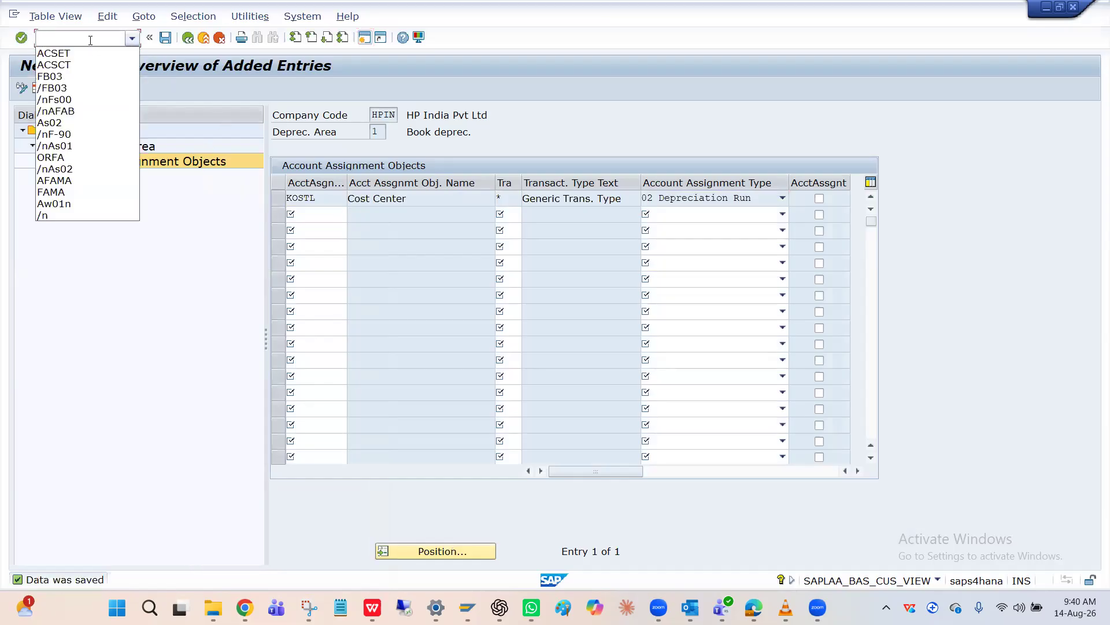
key("alt+Tab")
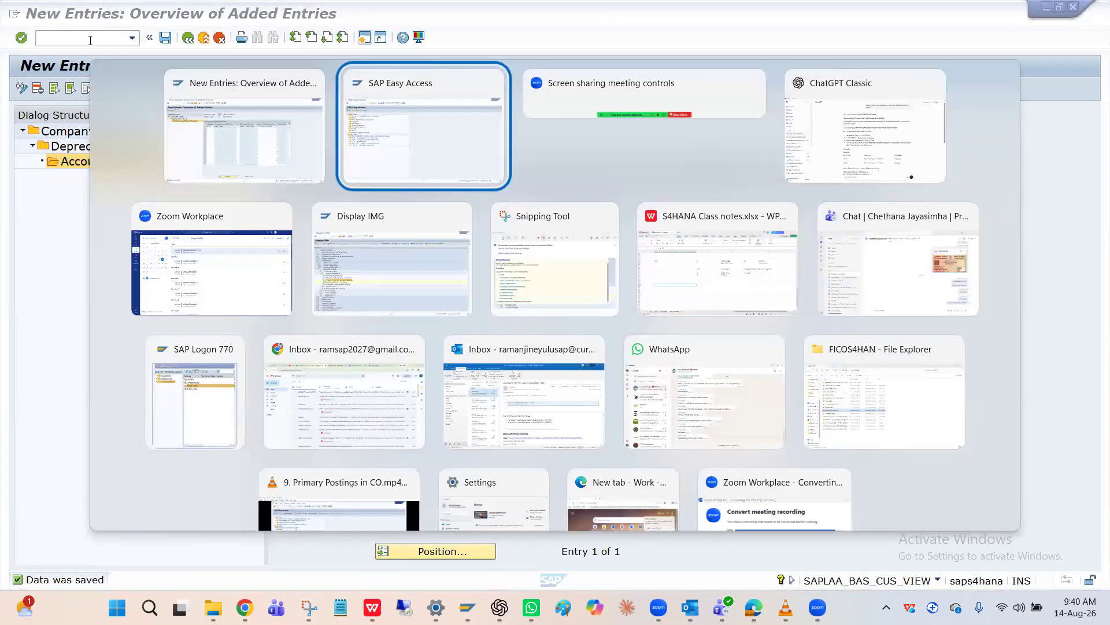
type("AFAB")
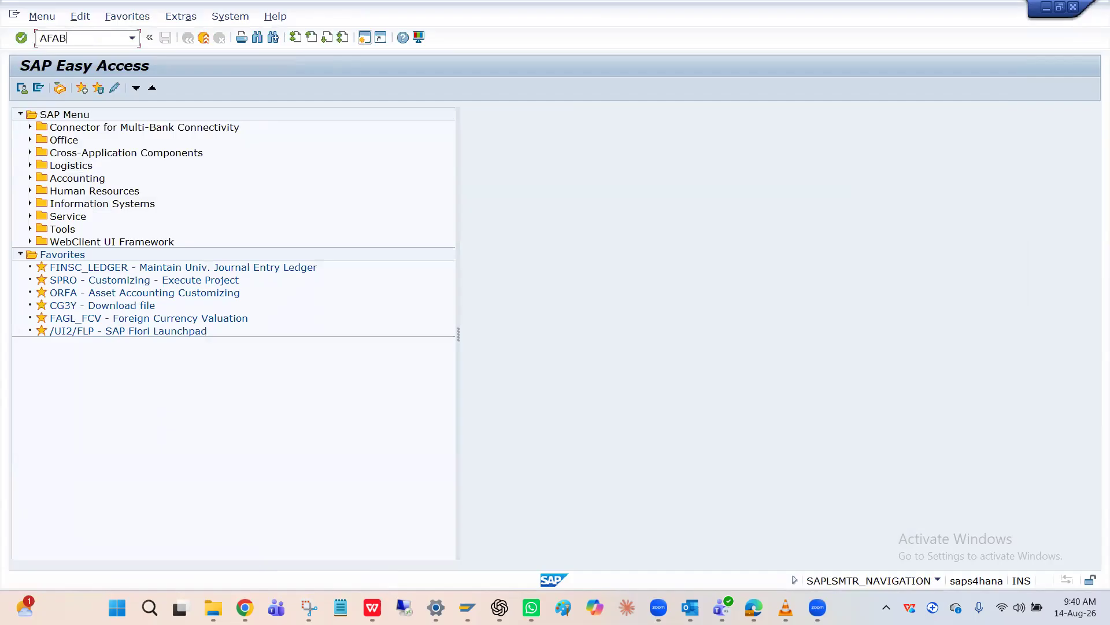
key("Return")
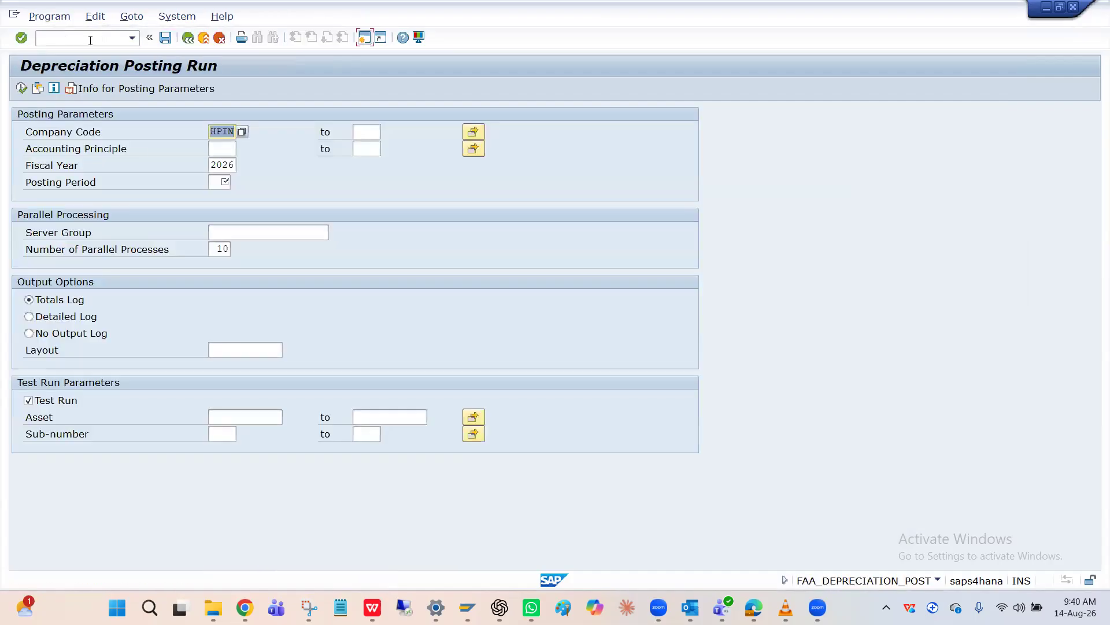
Execute a depreciation test run for HPIN, fiscal year 2026, posting period 8, and review its messages
left_click(218, 184)
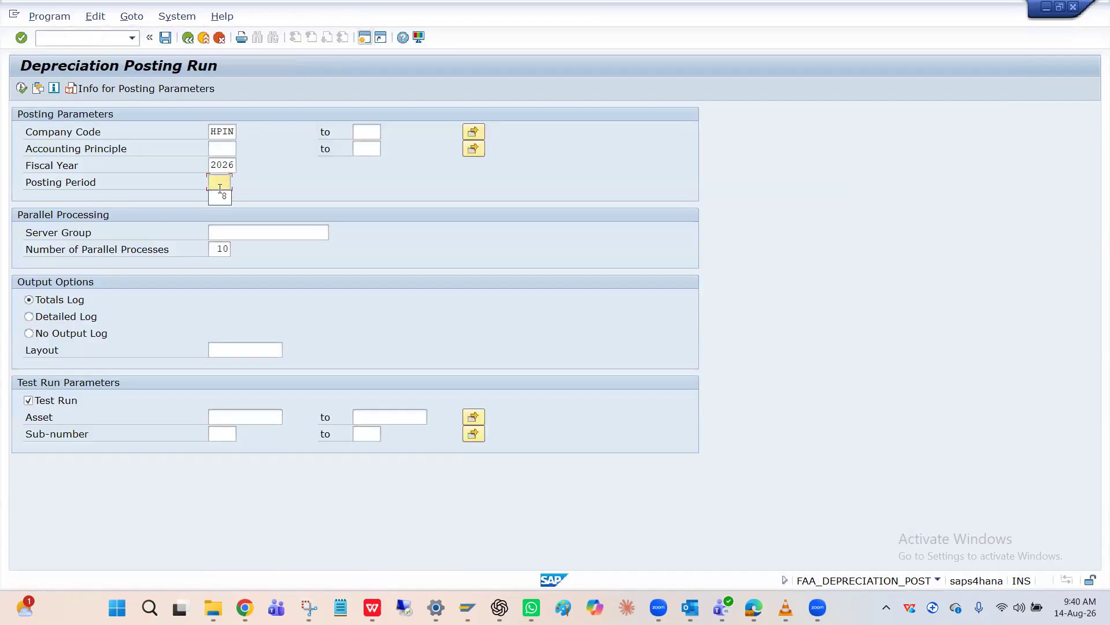
left_click(222, 197)
left_click(22, 88)
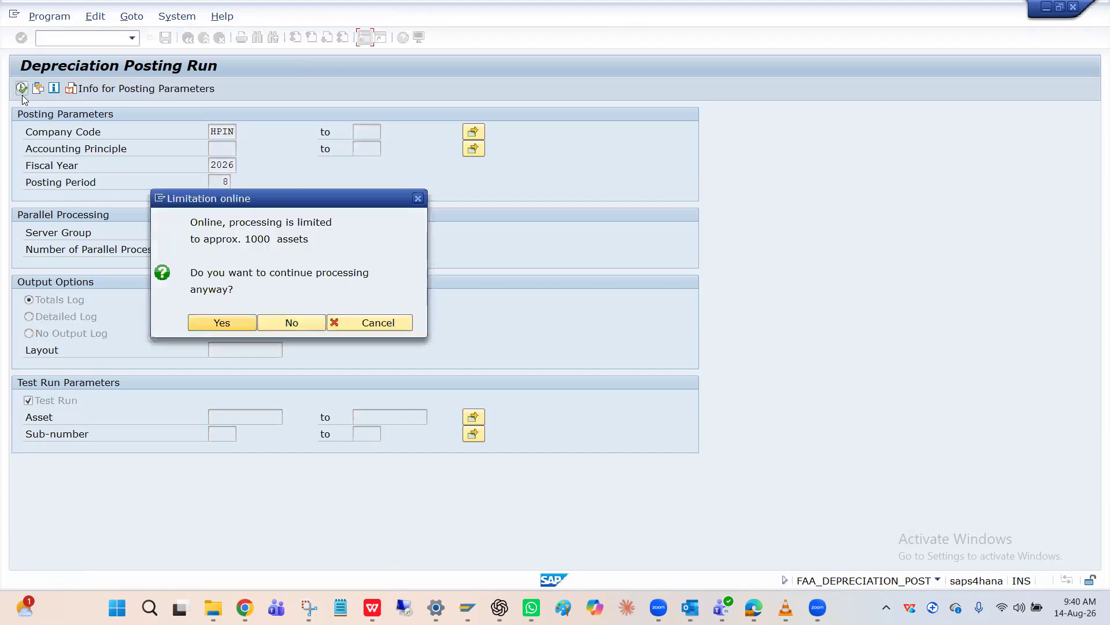
left_click(216, 320)
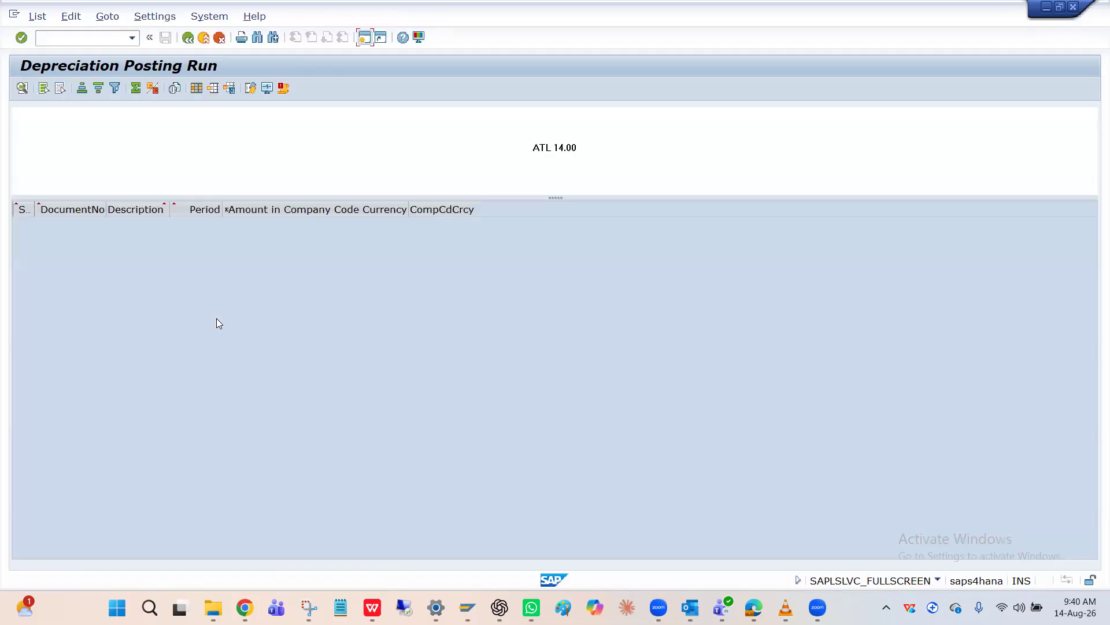
left_click(283, 89)
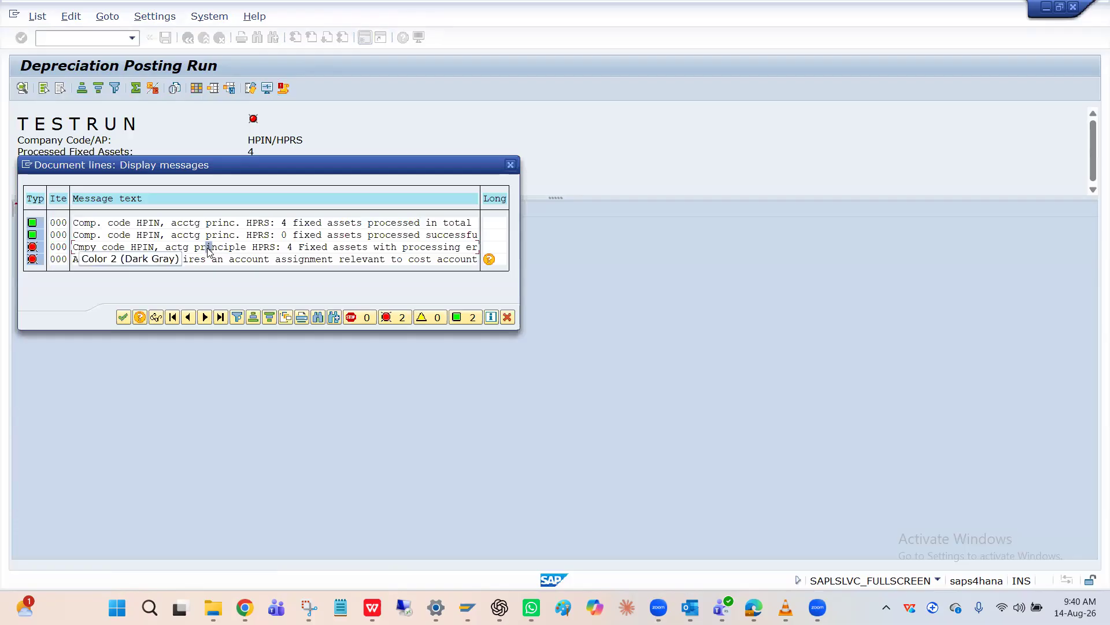
left_click(511, 166)
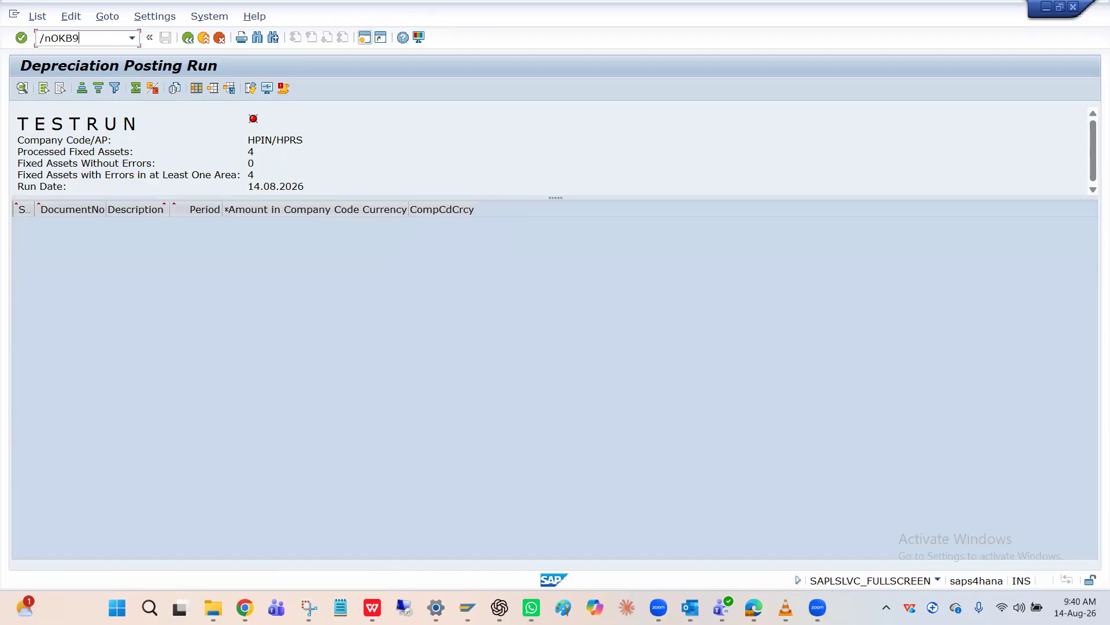
Open transaction OKB9 and position the default account assignment list at company code HPIN
key("Return")
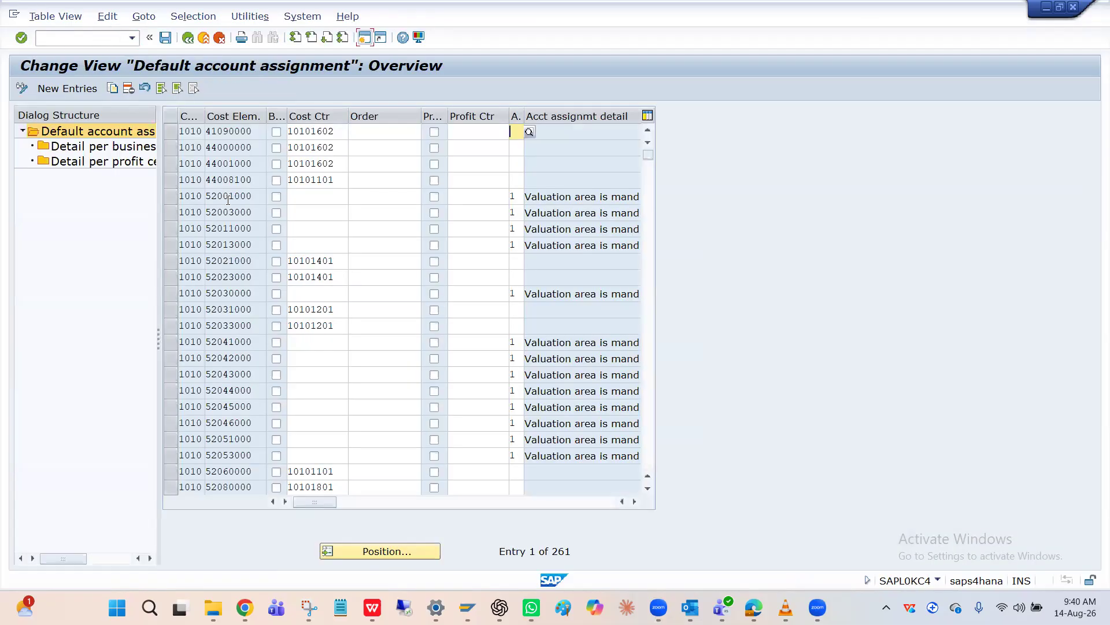
left_click(373, 551)
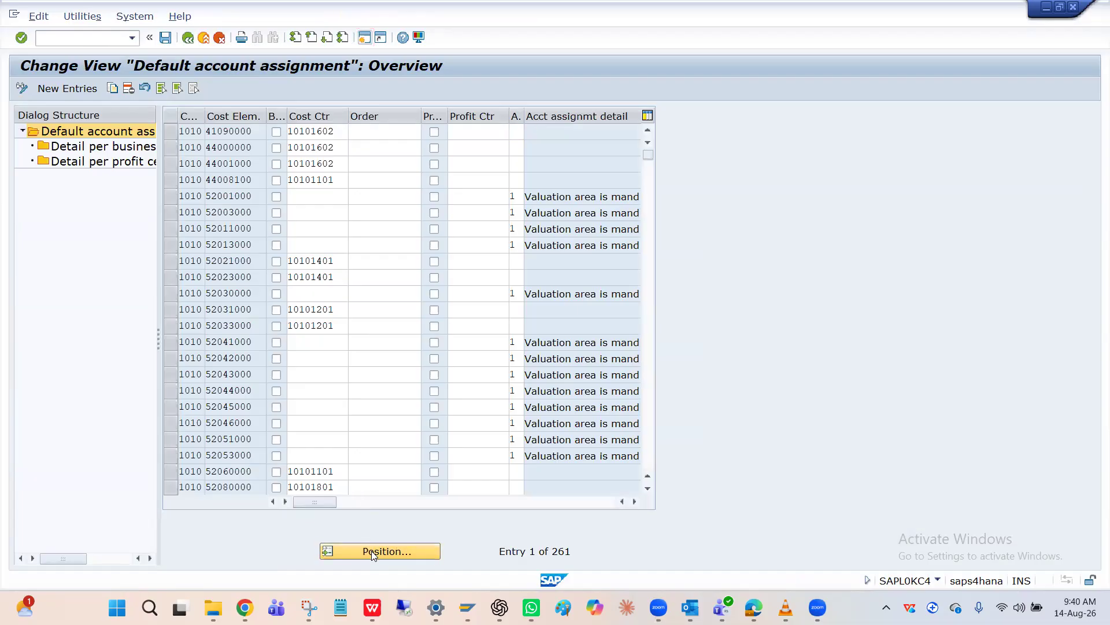
key("Down")
key("Return")
key("Return")
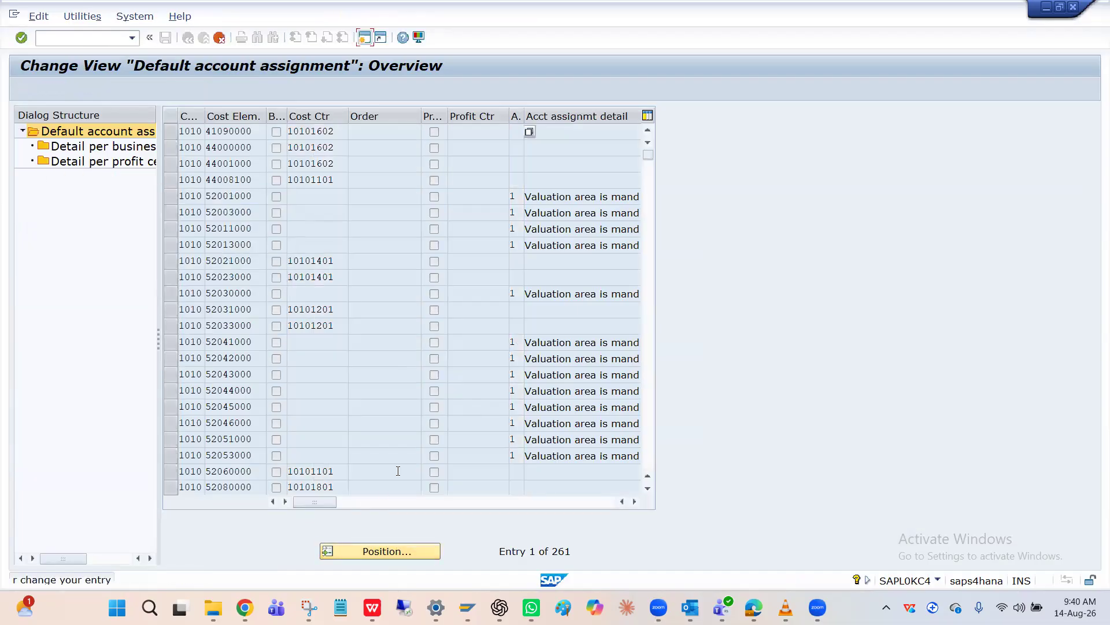
key("Return")
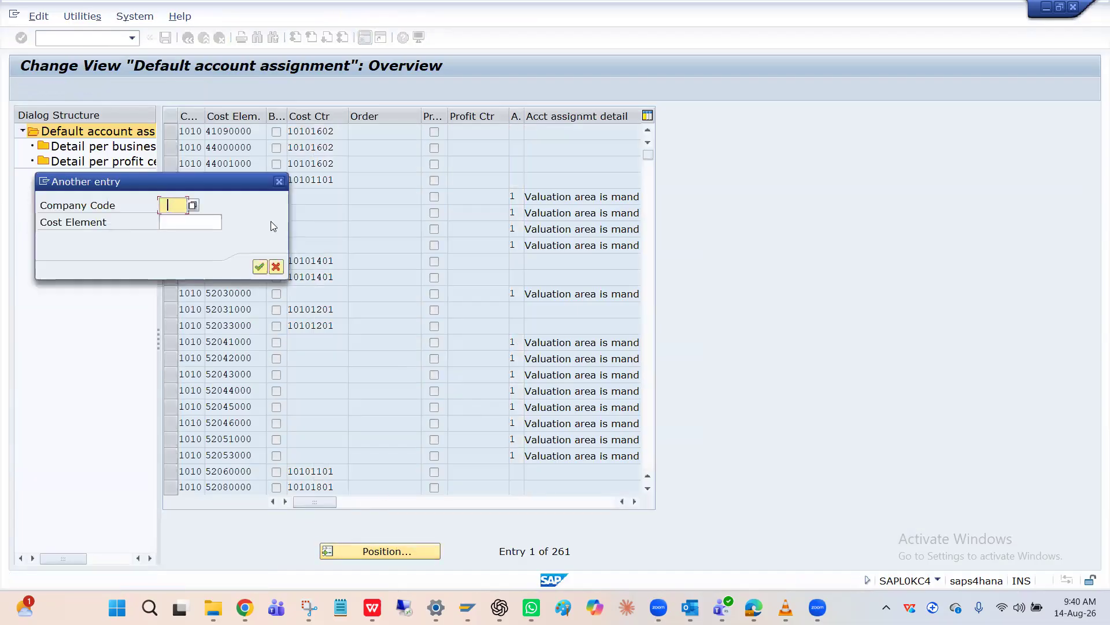
left_click(271, 222)
type("HP")
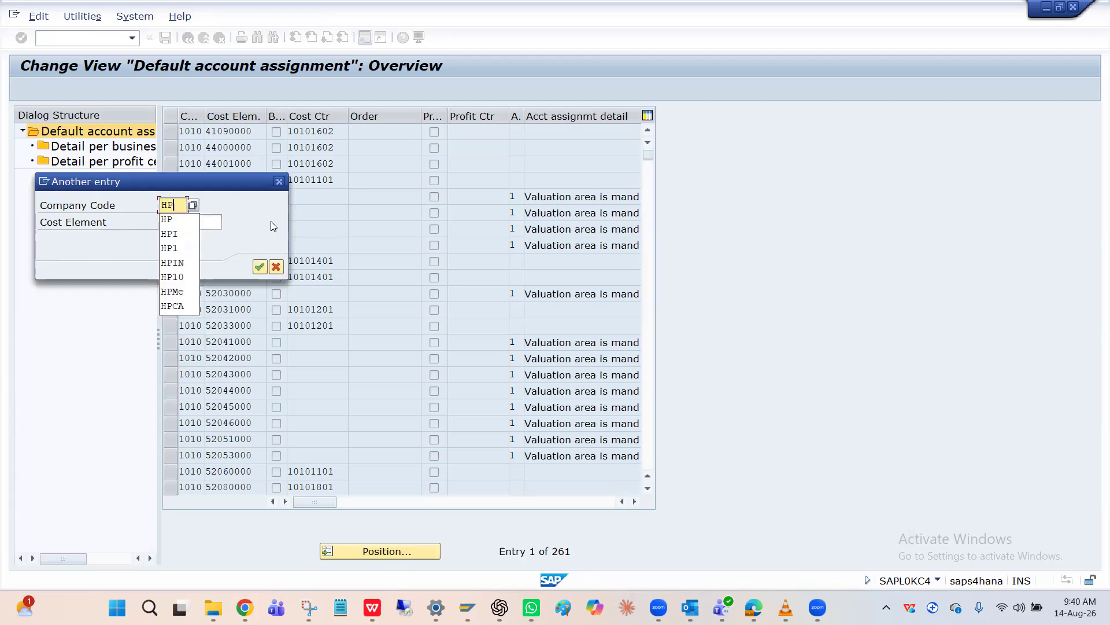
type("IN")
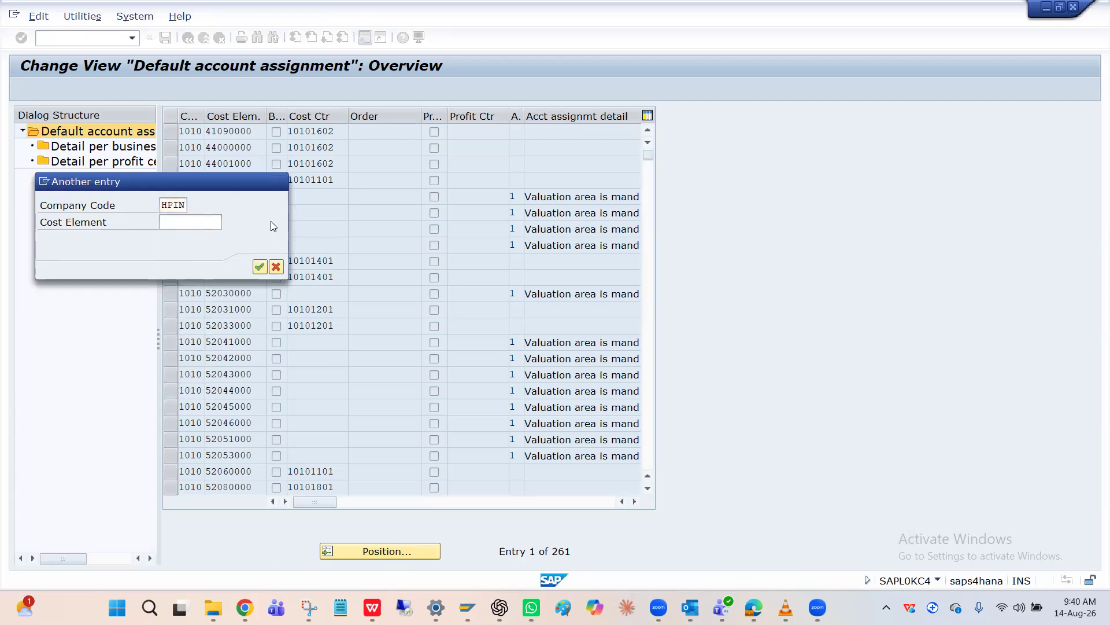
key("Return")
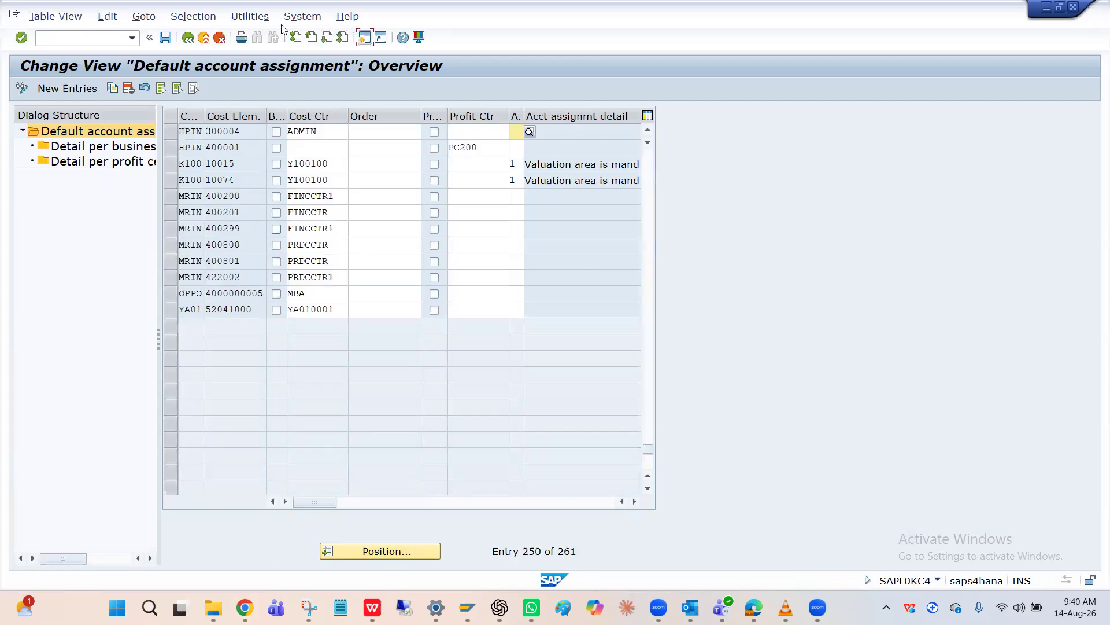
Copy the HPIN entry for cost element 300004 to cost element 300012, keeping cost center ADMIN, save it, and leave the view
left_click(170, 131)
left_click(112, 89)
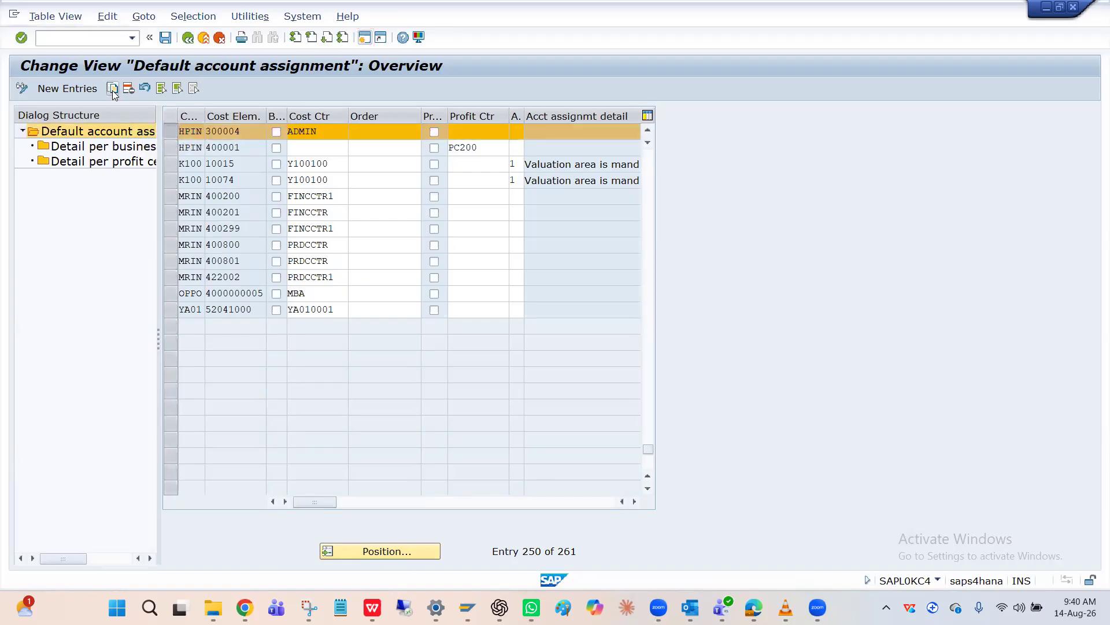
left_click(247, 133)
key("BackSpace")
key("BackSpace")
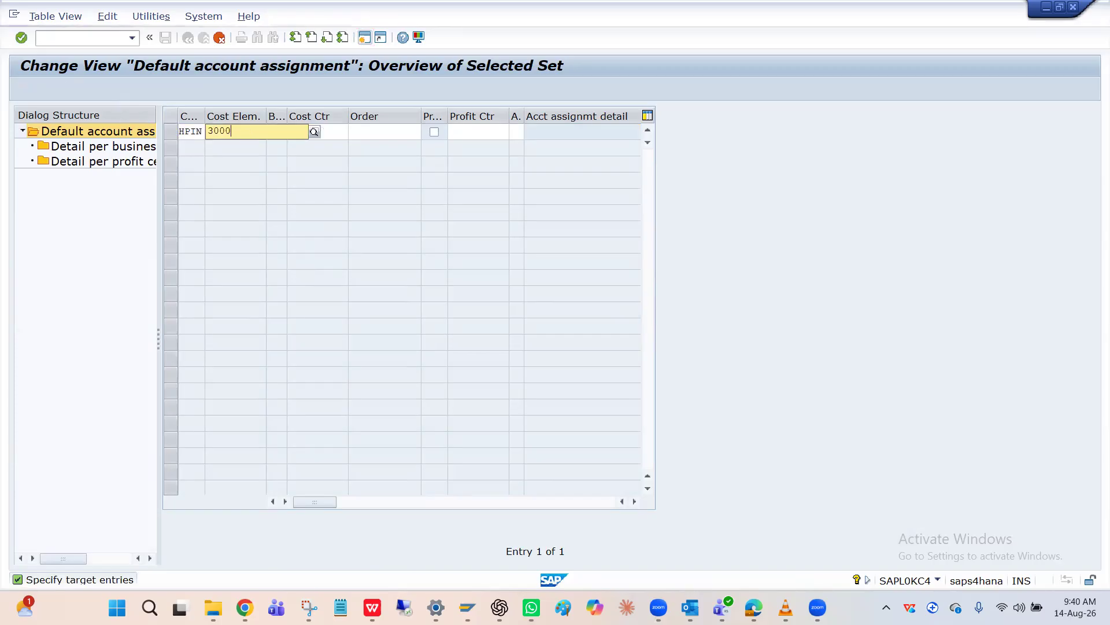
type("12")
key("Return")
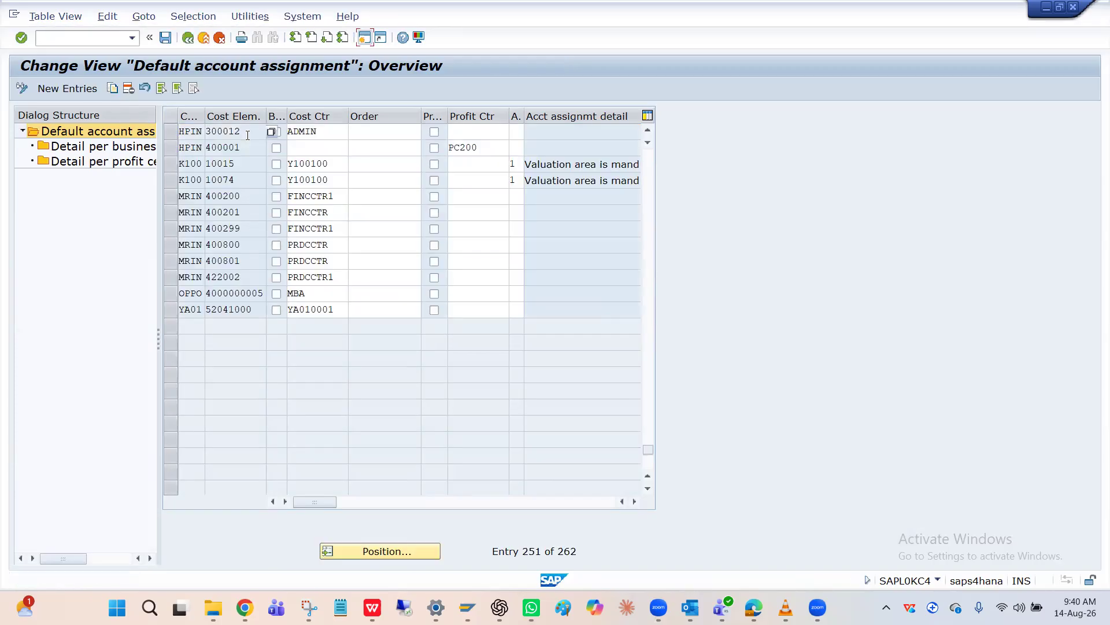
left_click(166, 38)
key("Return")
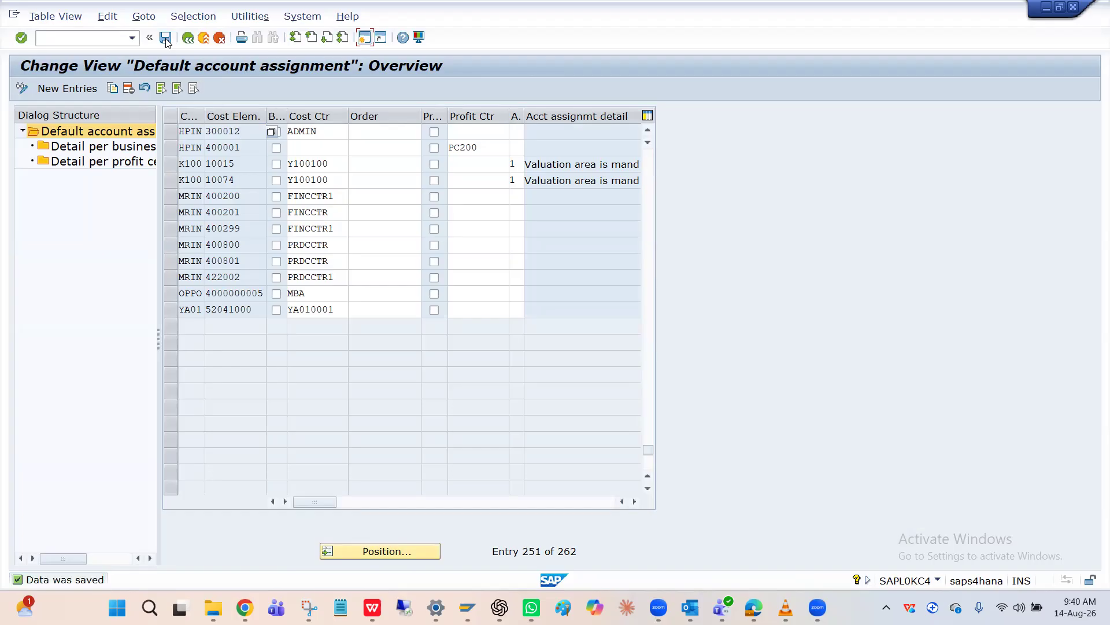
left_click(188, 38)
In the other session, run AFAB and execute a test run for HPIN, fiscal year 2026, with posting period 8
key("alt+Tab")
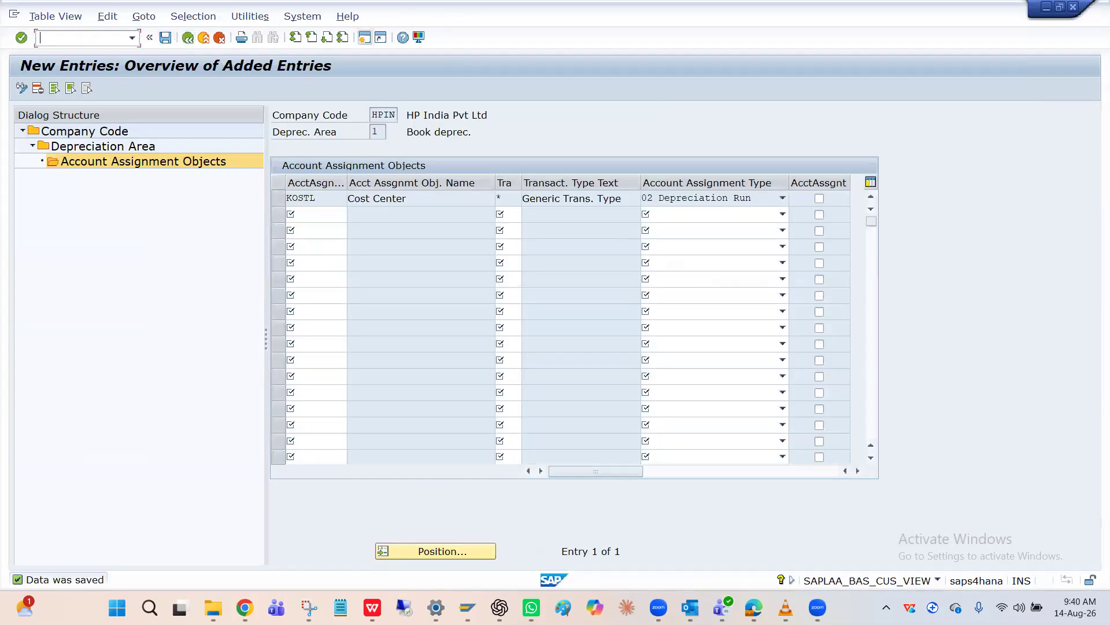
type("/nAFAB")
key("Return")
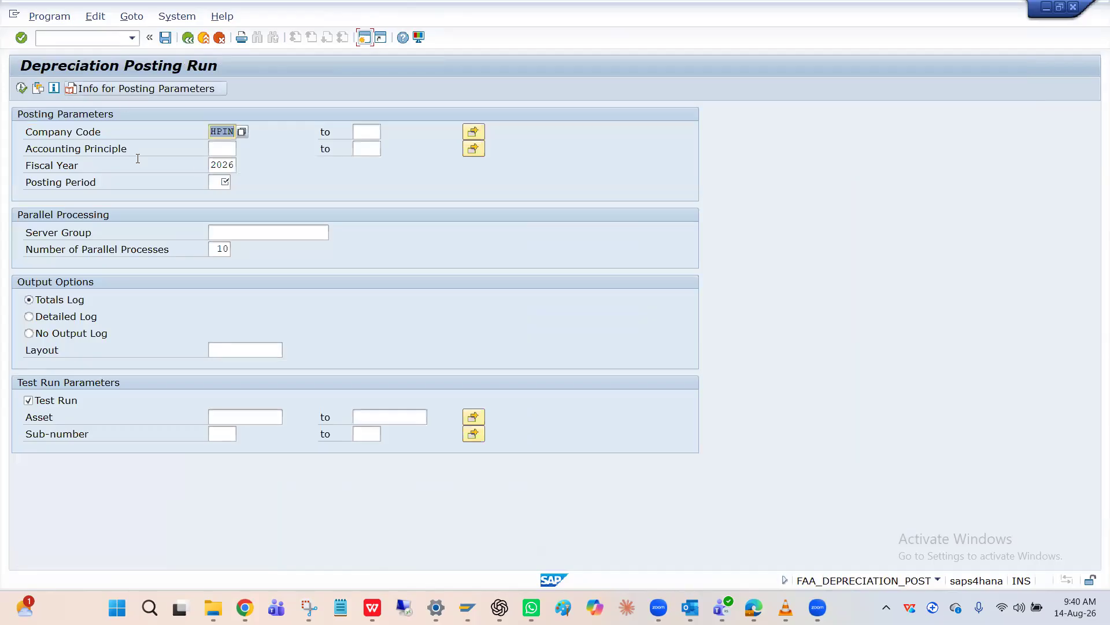
left_click(218, 181)
type("8")
left_click(22, 89)
key("Return")
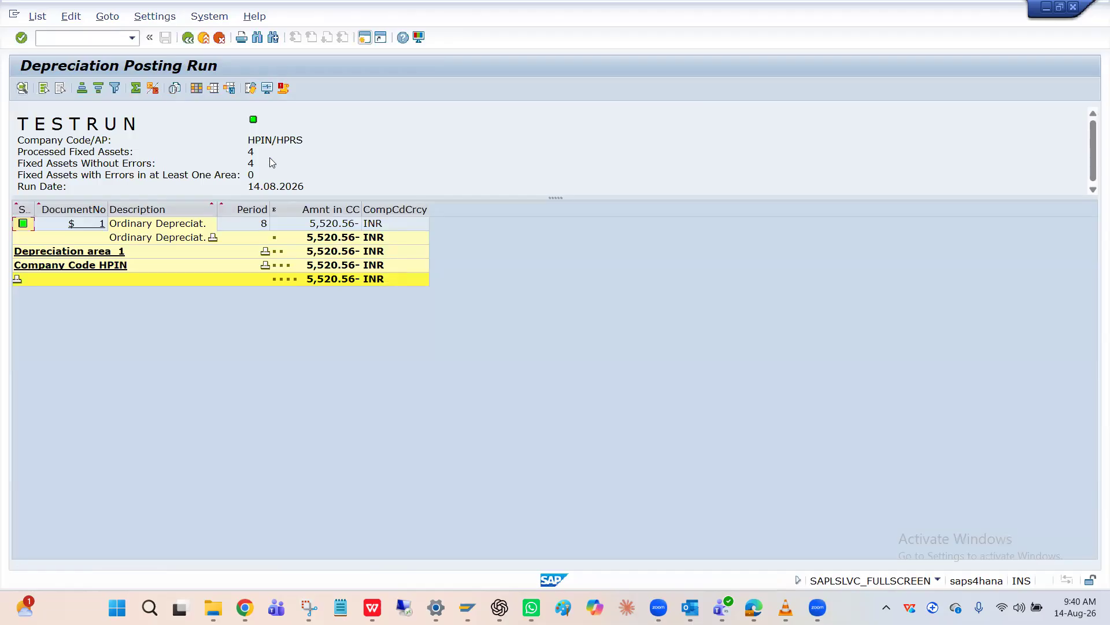
Display the test run's document line messages, check the asset processing and profit center entries, and close the log
left_click(284, 89)
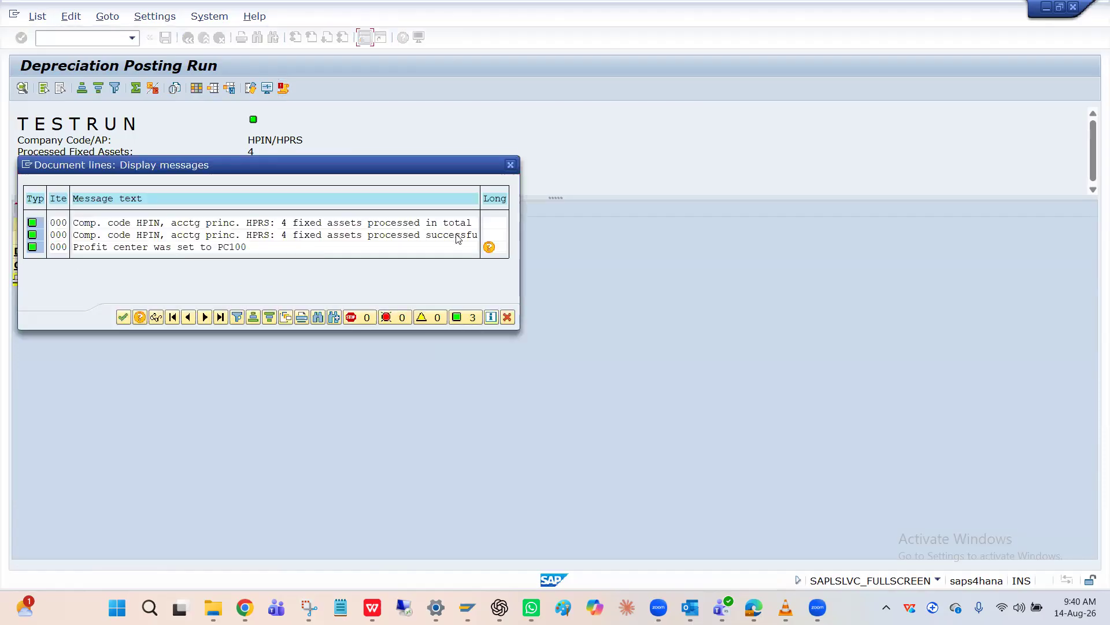
left_click(301, 223)
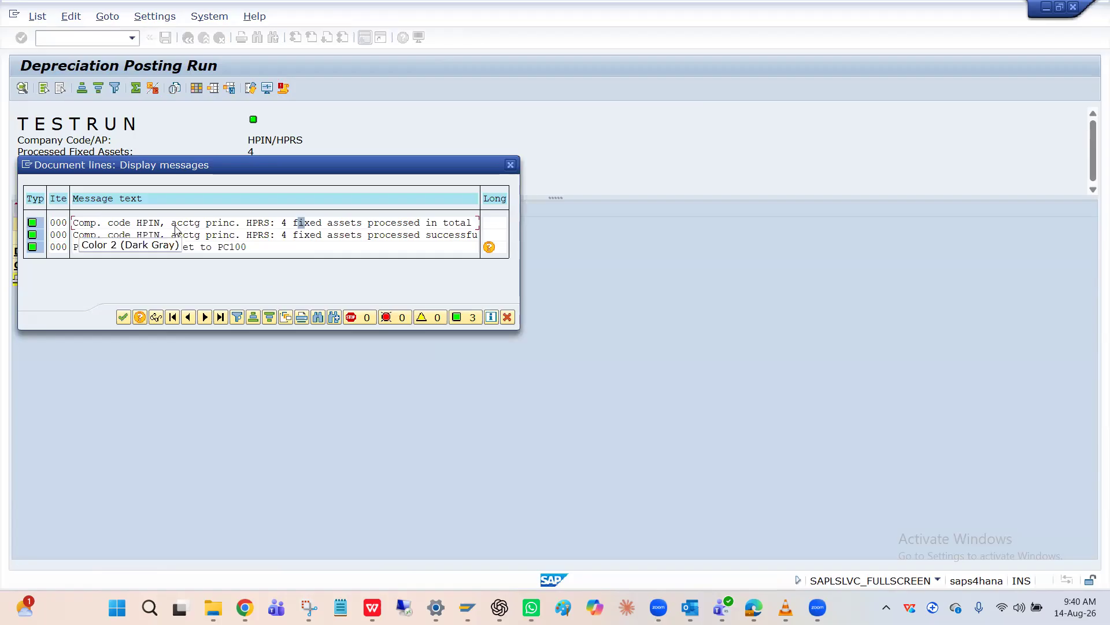
left_click(255, 225)
left_click(327, 229)
left_click(157, 247)
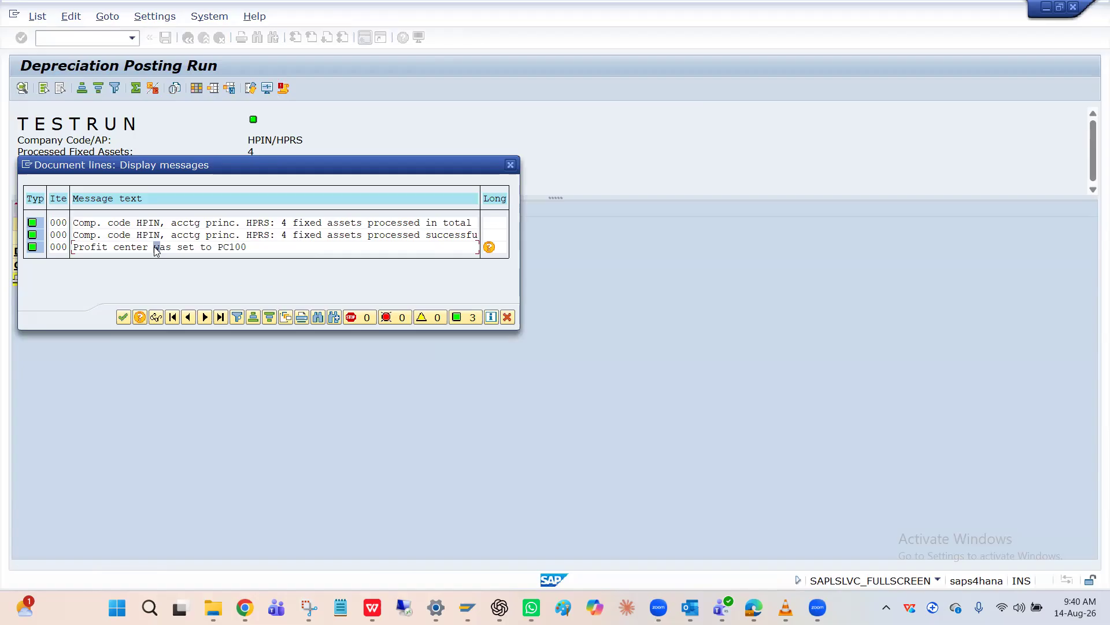
left_click(219, 252)
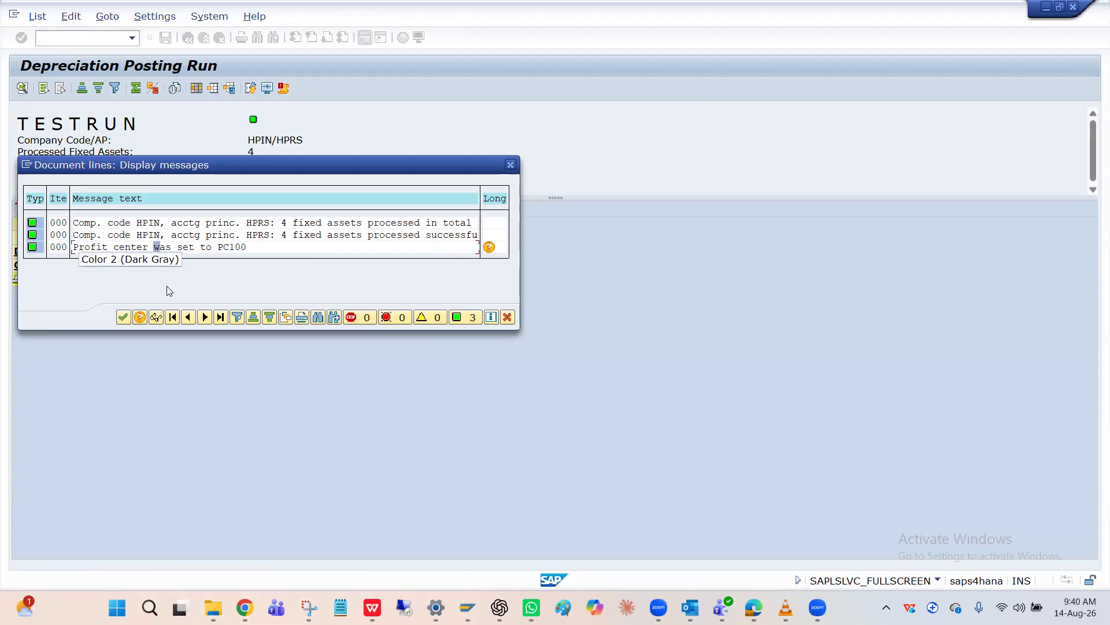
left_click(126, 316)
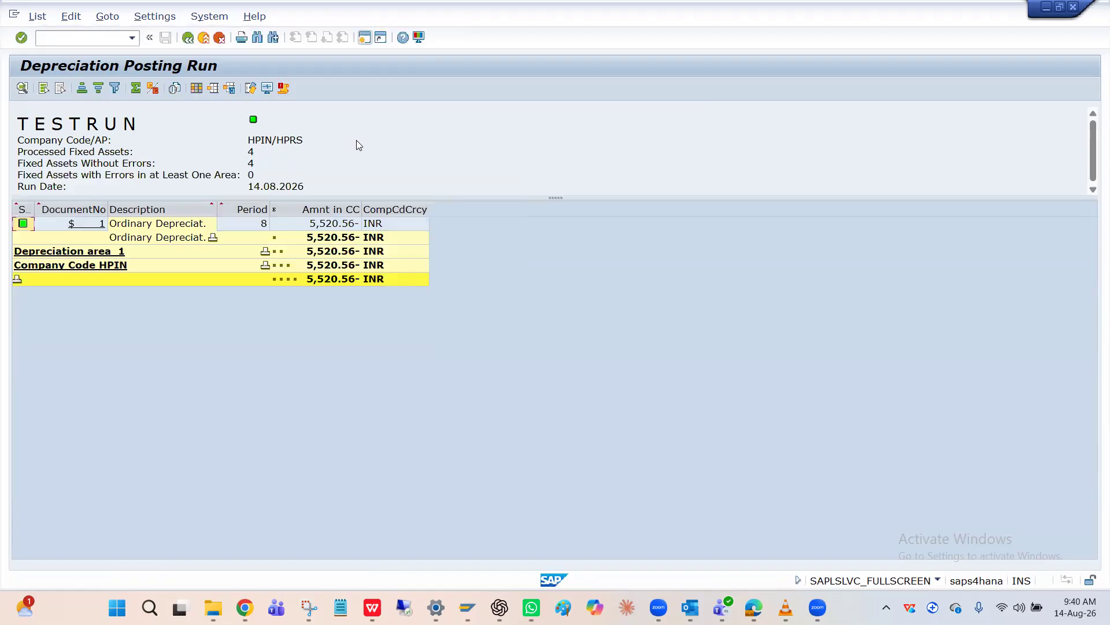
Return to the run parameters, turn off Test Run, and execute in background with output device LP01 and print time Immediately
left_click(188, 38)
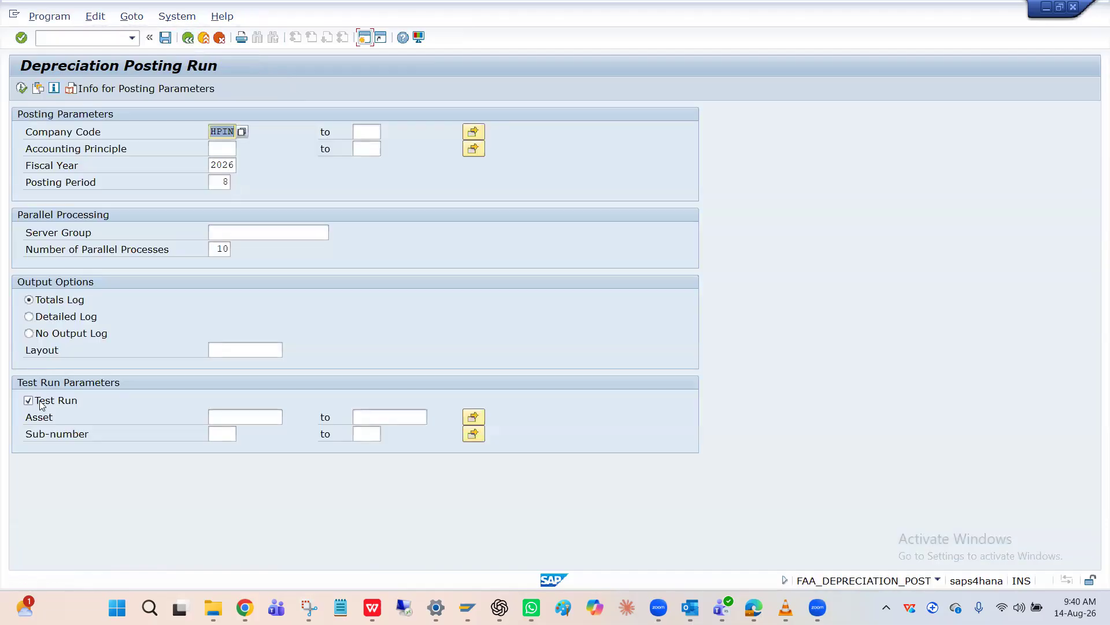
left_click(42, 401)
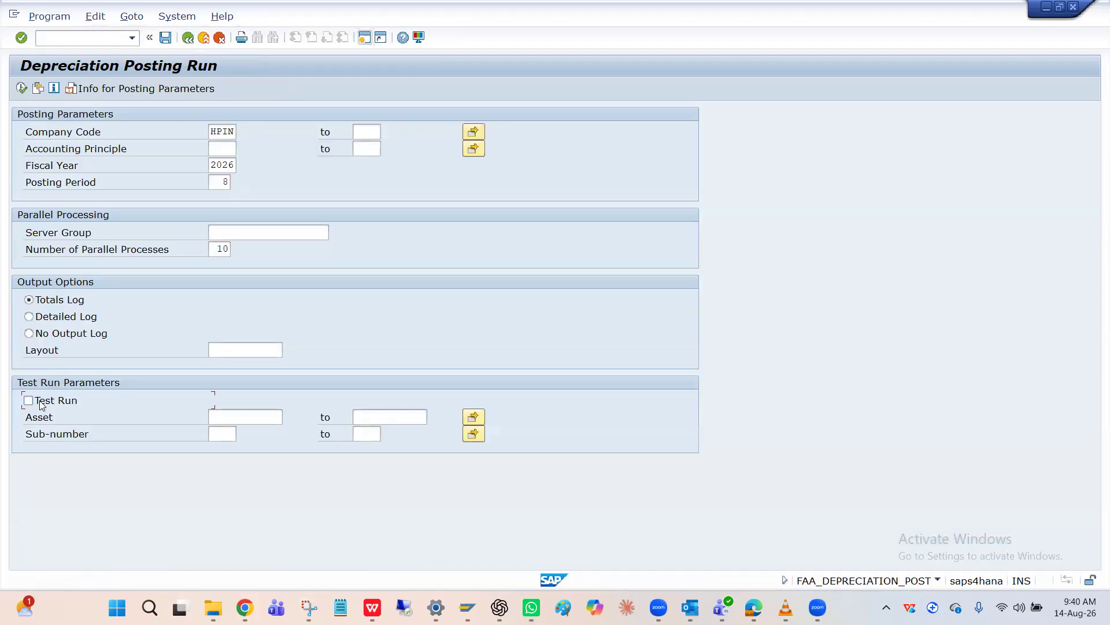
left_click(52, 16)
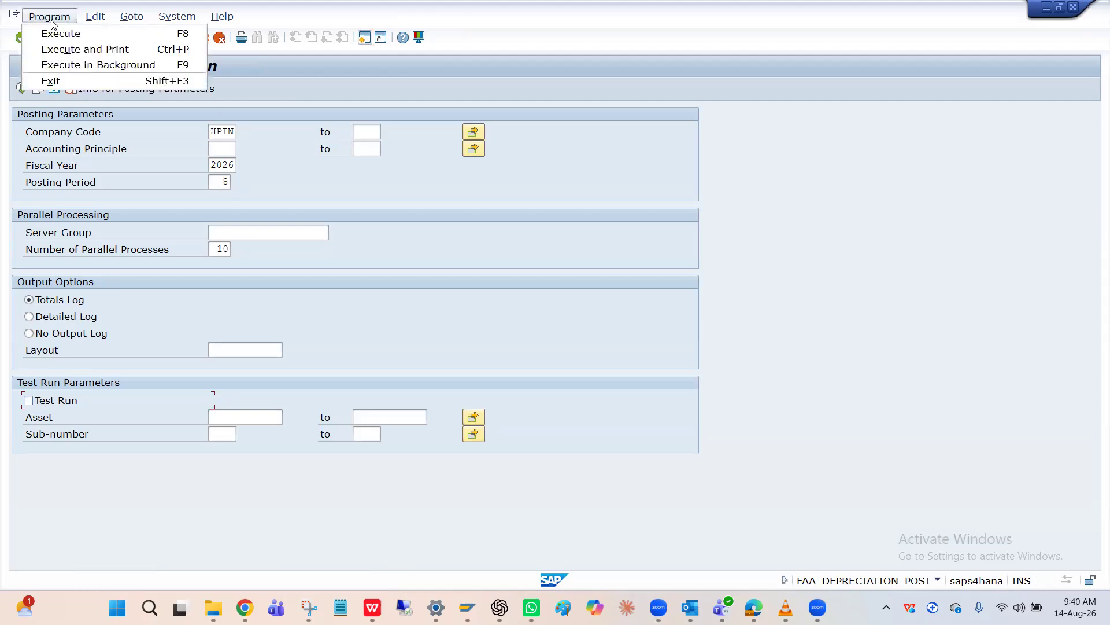
left_click(81, 65)
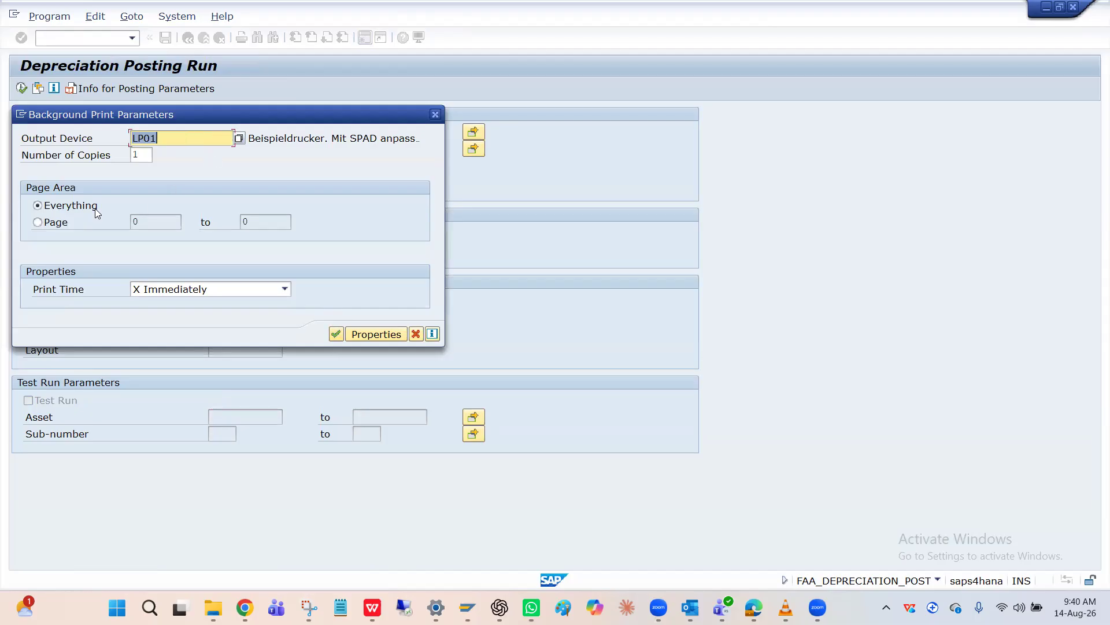
left_click(172, 289)
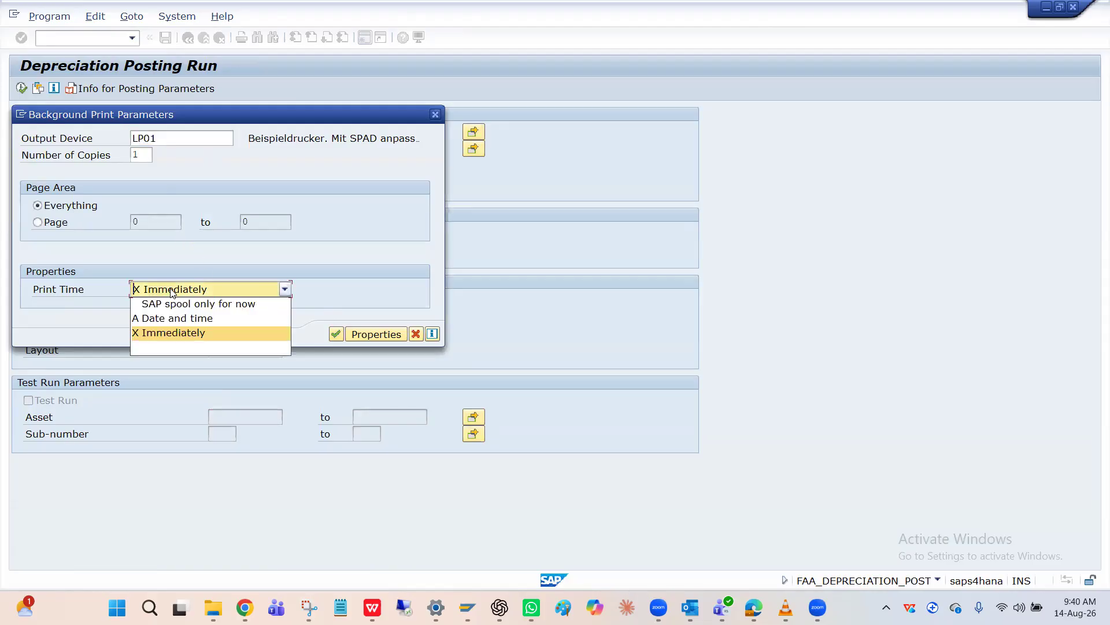
left_click(313, 263)
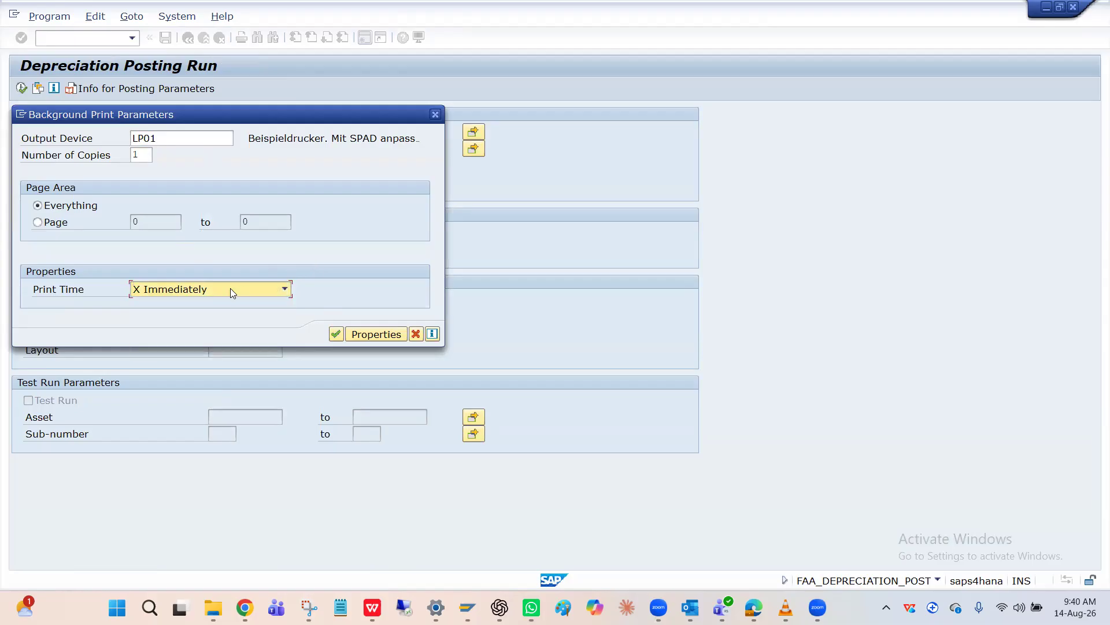
left_click(334, 336)
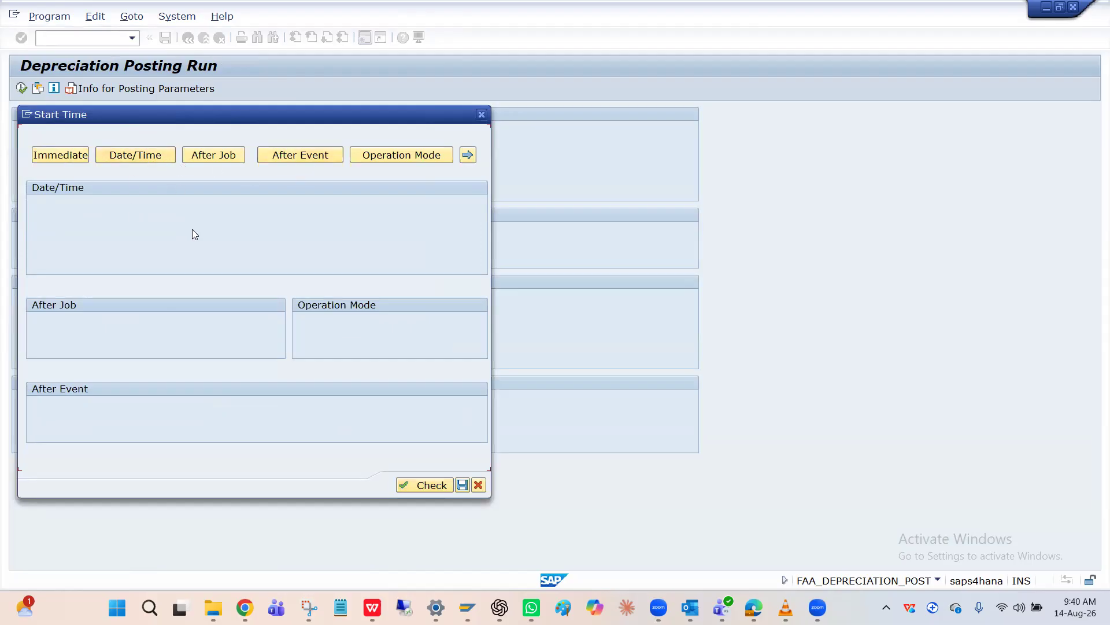
Set the background job's start time to Immediate instead of a date and time, and save the schedule
left_click(144, 160)
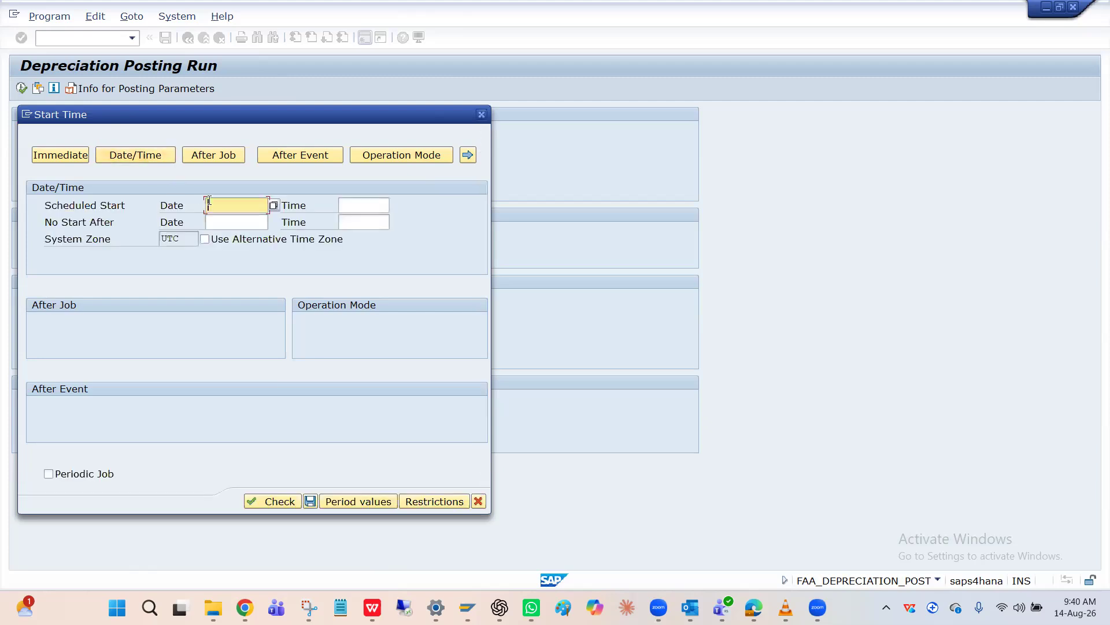
left_click(229, 221)
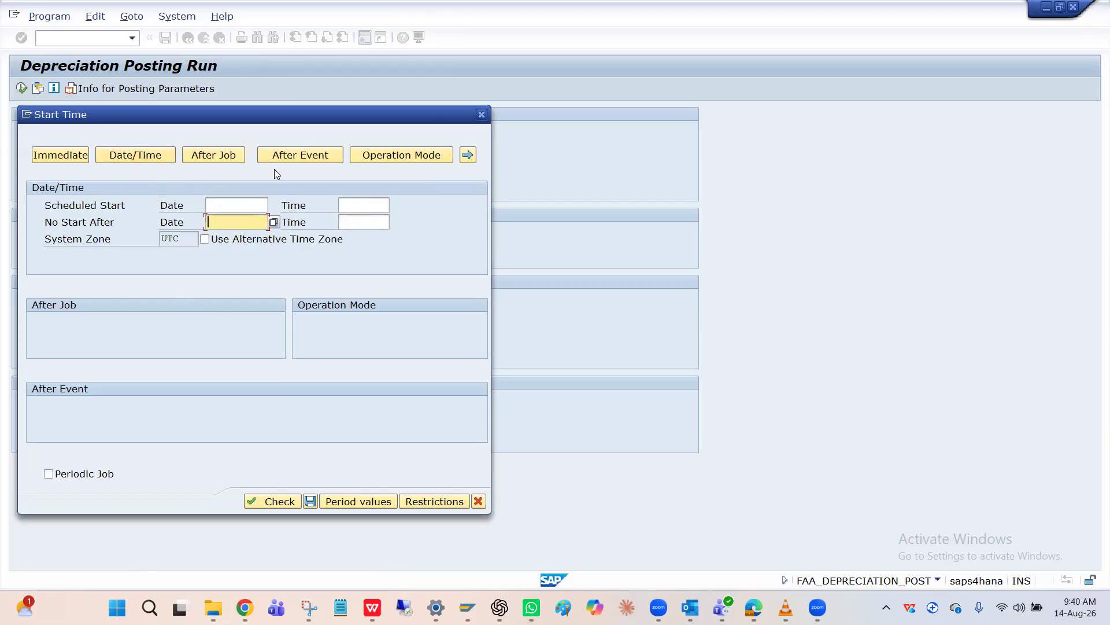
left_click(70, 153)
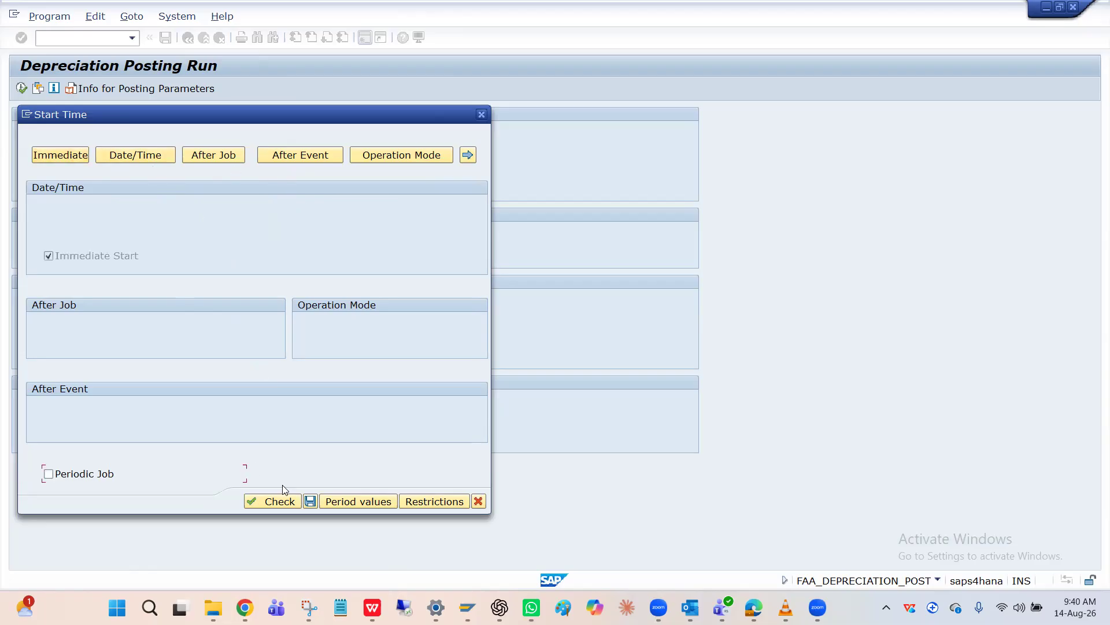
left_click(310, 502)
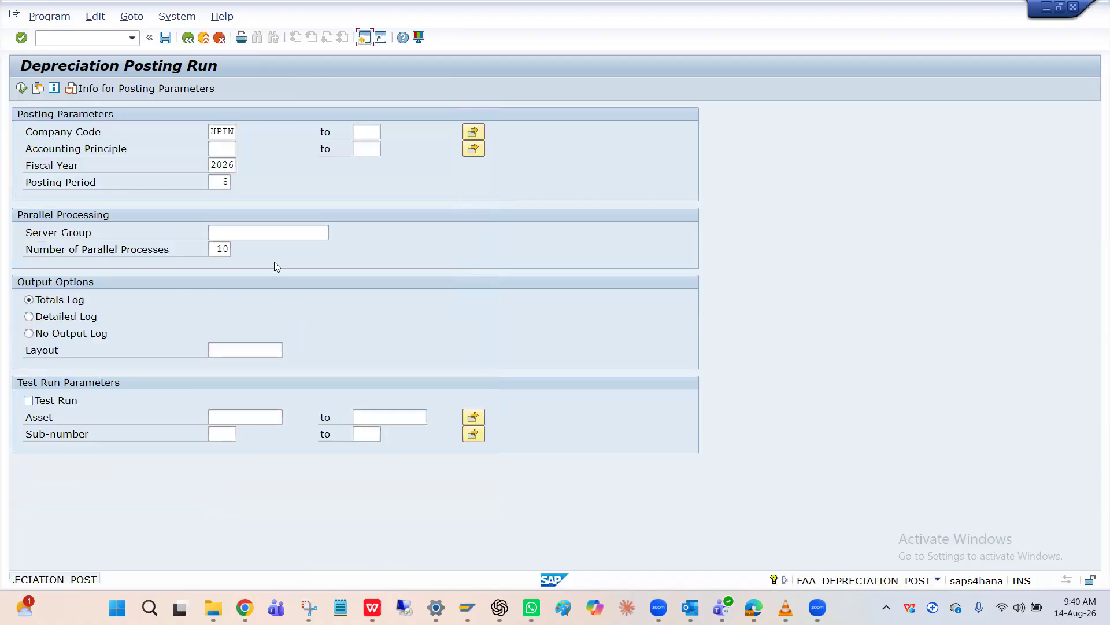
Run transaction SM37 and list the background jobs dated 14.08.2026 using the default selection
type("/n")
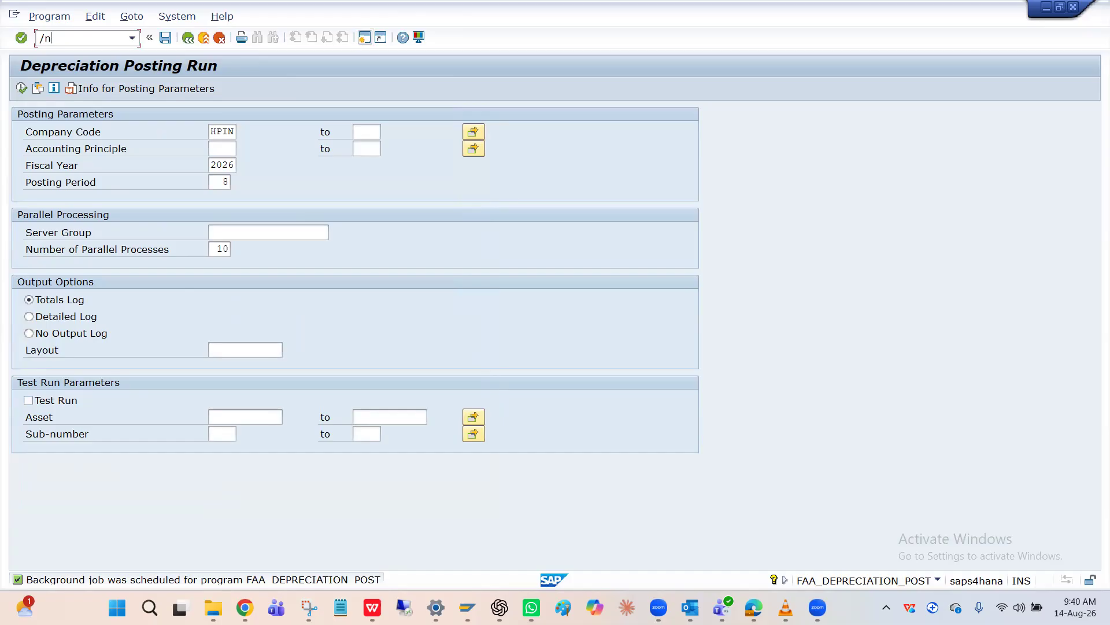
type("Sm37")
key("Return")
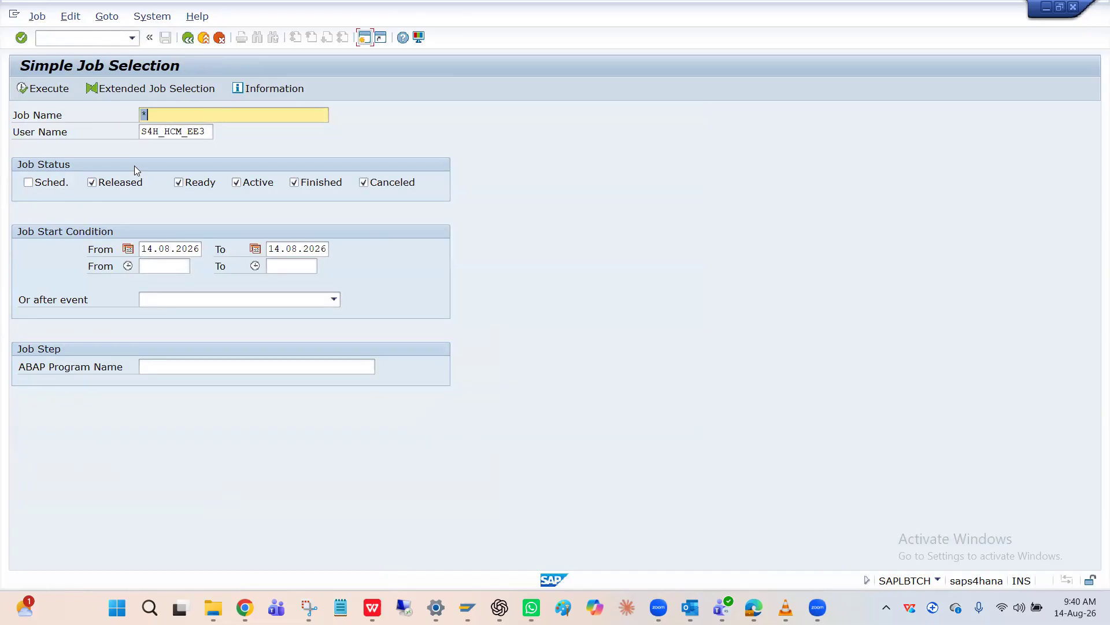
left_click(24, 92)
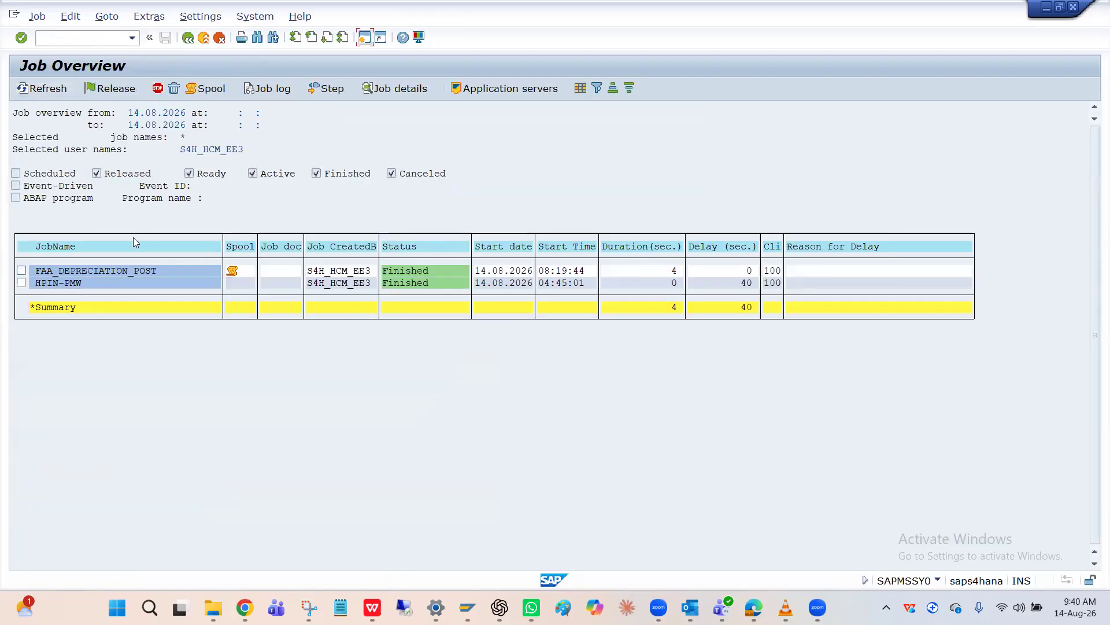
Check the FAA_DEPRECIATION_POST job in the overview, open its spool list, and display the contents of the spool request for HPIN
left_click(318, 275)
left_click(150, 286)
left_click(481, 284)
left_click(103, 281)
left_click(176, 286)
left_click(232, 271)
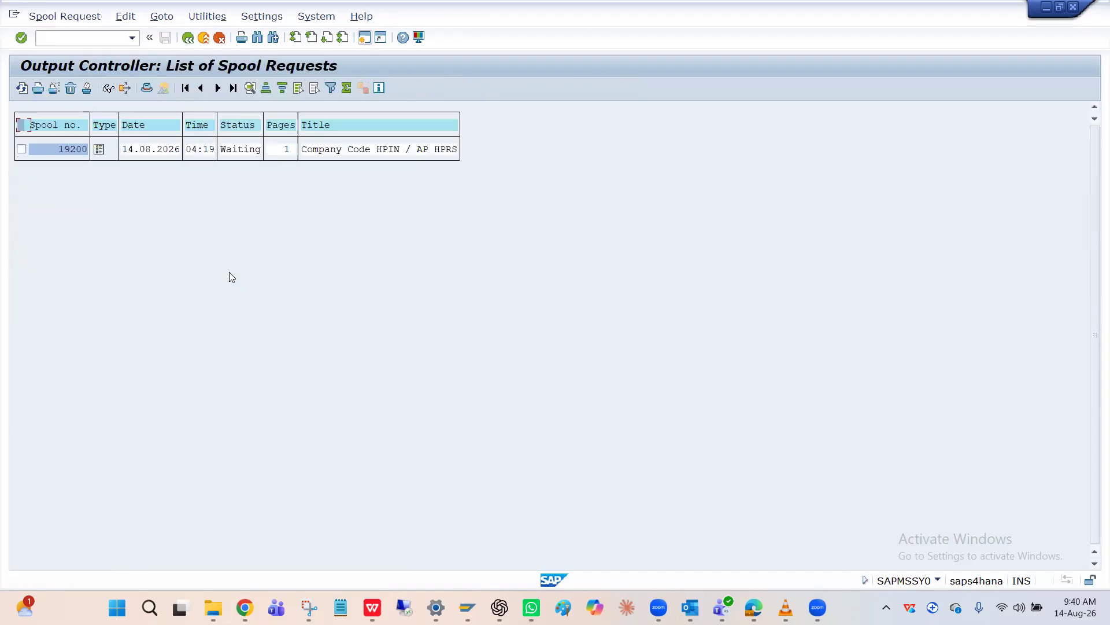
left_click(99, 150)
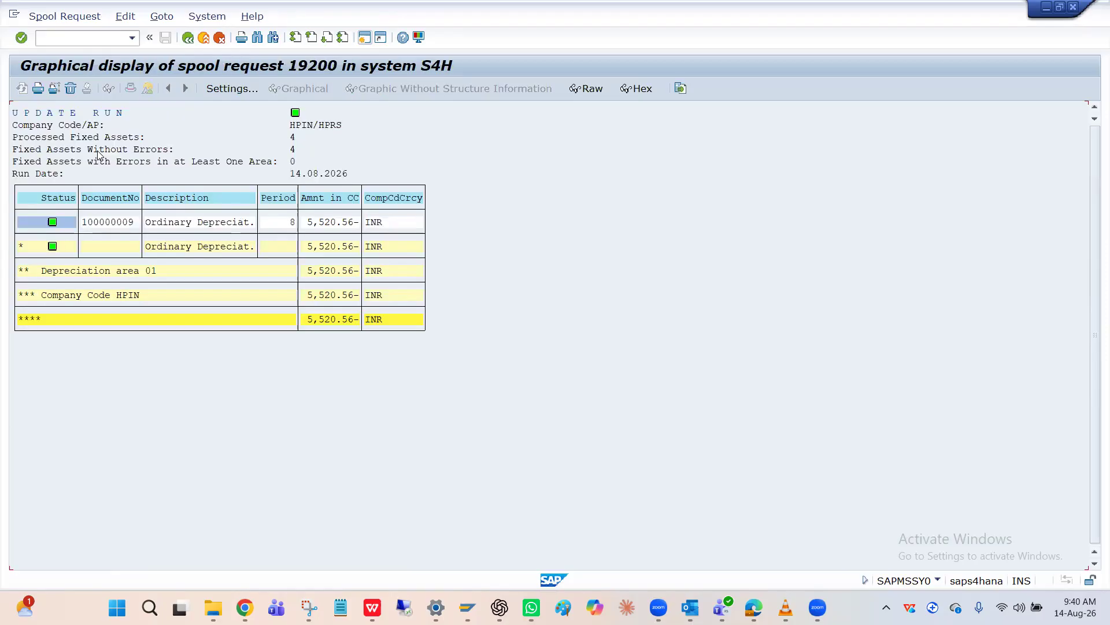
Check the posted depreciation amount in the HPIN spool output and return to the list of spool requests
left_click(322, 223)
key("Tab")
left_click(317, 227)
left_click(85, 21)
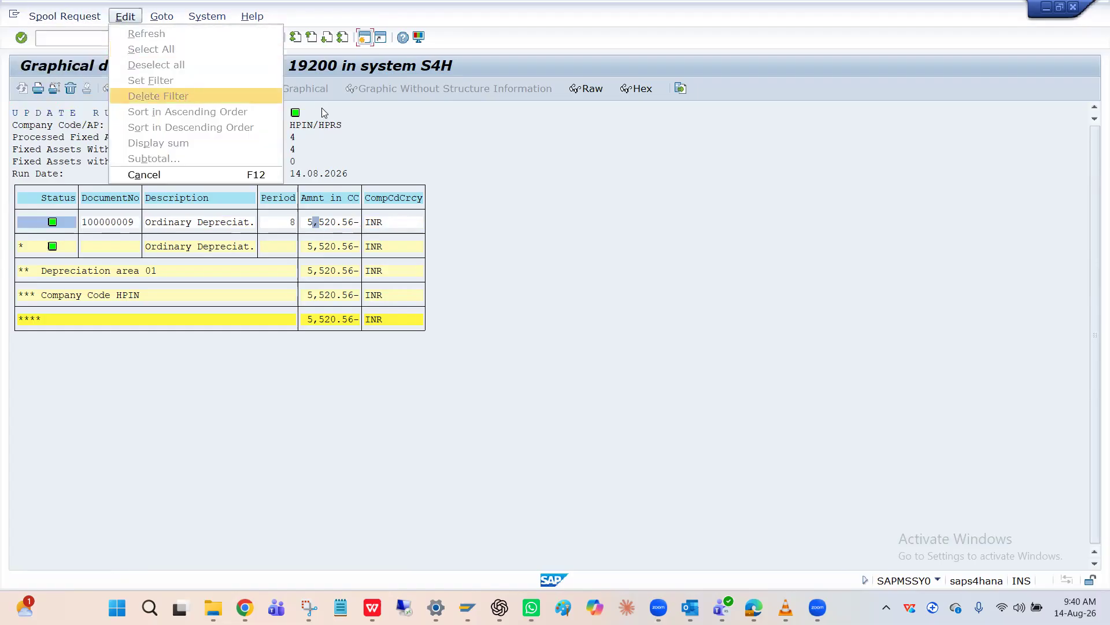
left_click(363, 126)
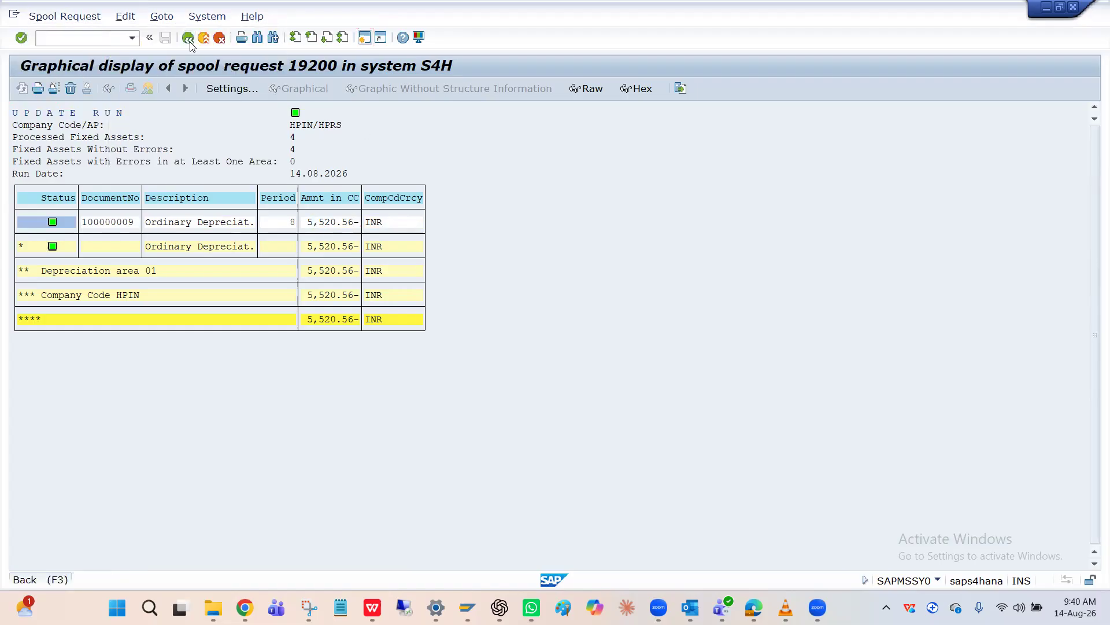
left_click(188, 37)
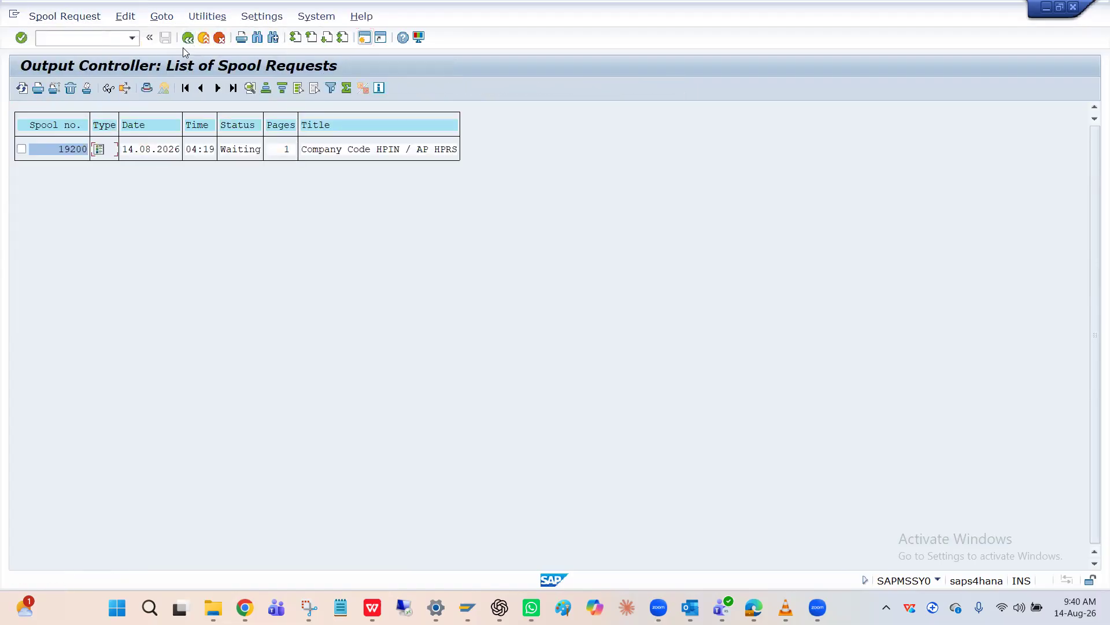
Run transaction FB03, clear the document number, and open the document list selection for company code HPIN
left_click(65, 37)
type("/nfb03")
key("Return")
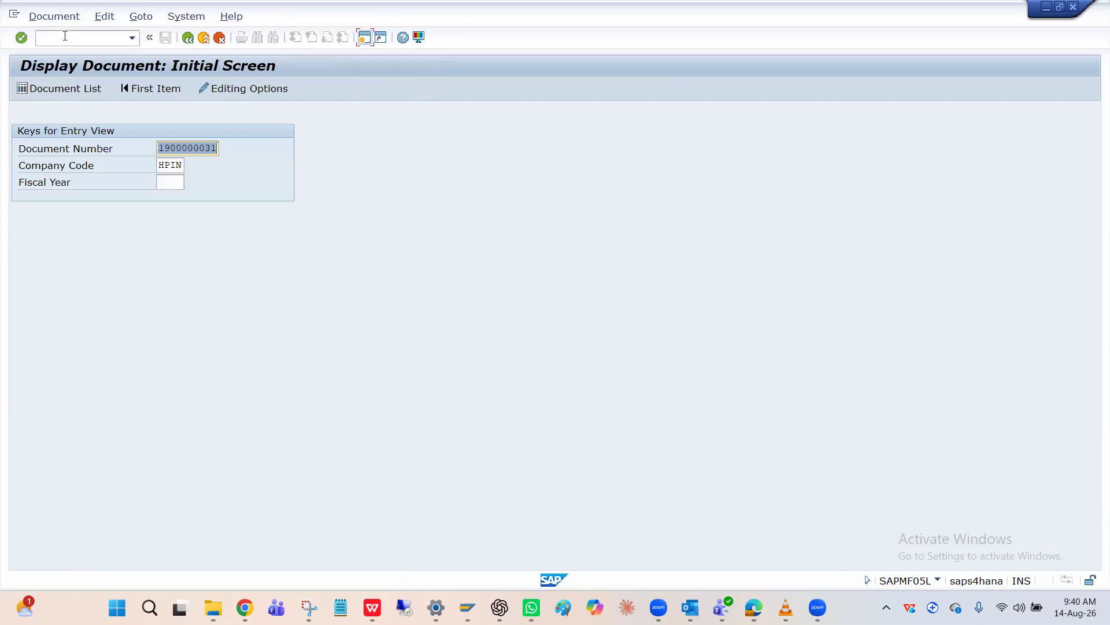
key("BackSpace")
left_click(54, 88)
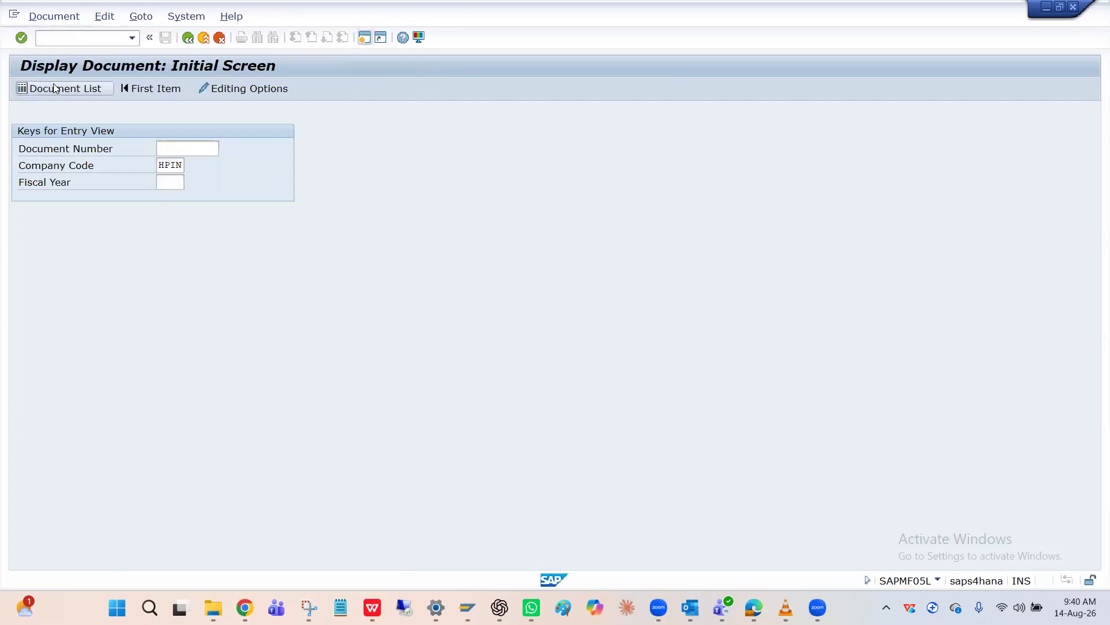
Set the document list's entry date to 14.08.2026 and execute the selection
left_click(215, 231)
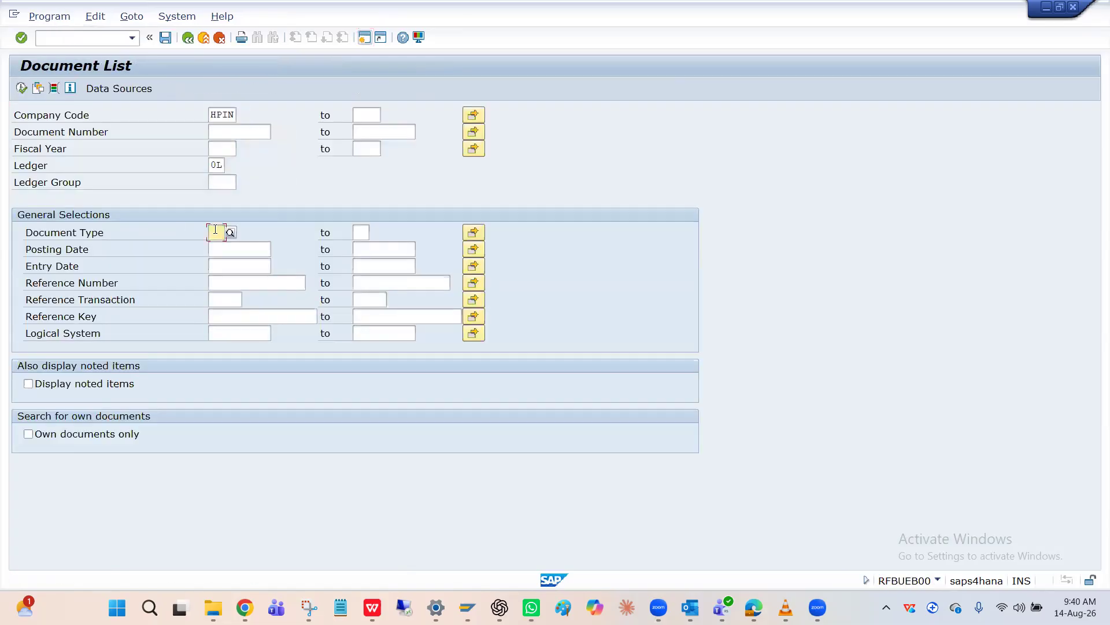
left_click(228, 250)
left_click(228, 270)
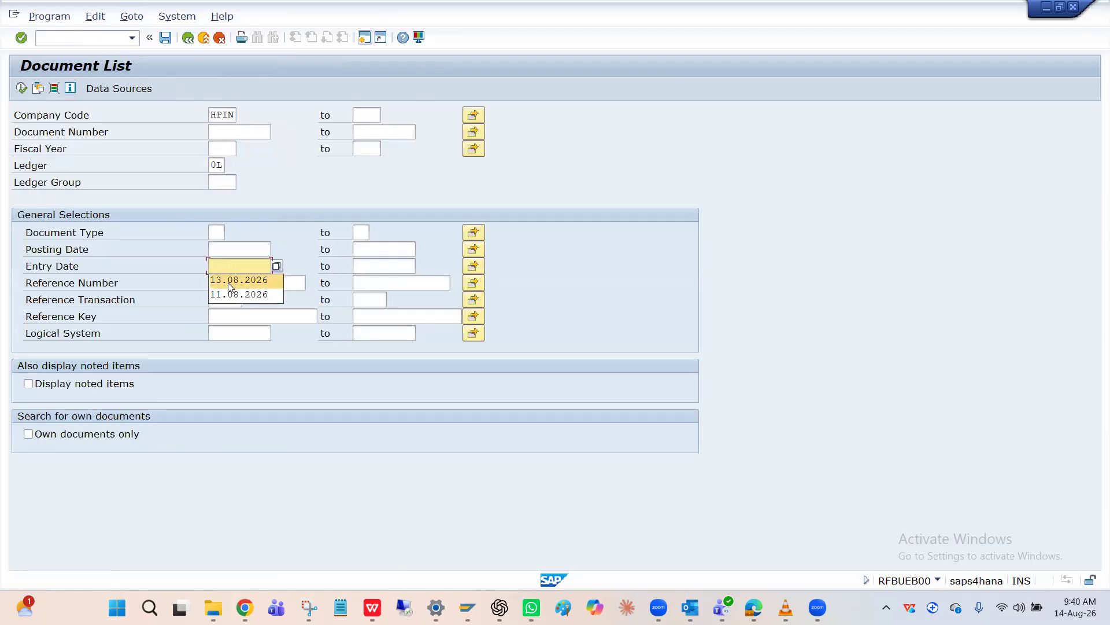
left_click(228, 283)
left_click(222, 265)
key("BackSpace")
type("4")
key("Return")
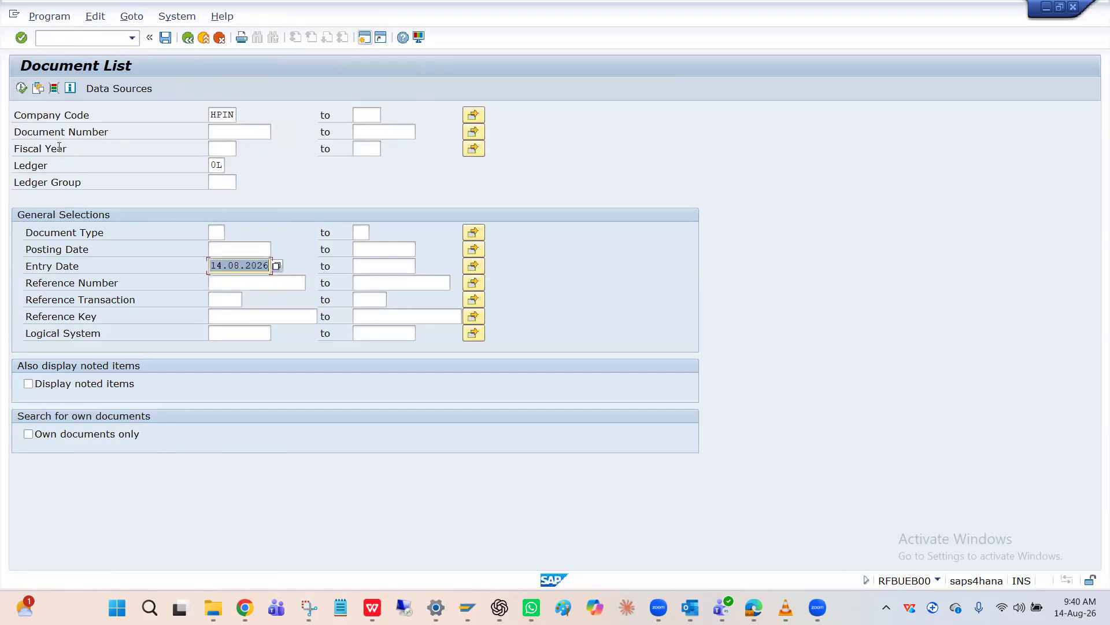
left_click(22, 89)
Switch to the SAP Easy Access session, run transaction AW01N, and display the posted values of asset 2002
key("alt+Tab")
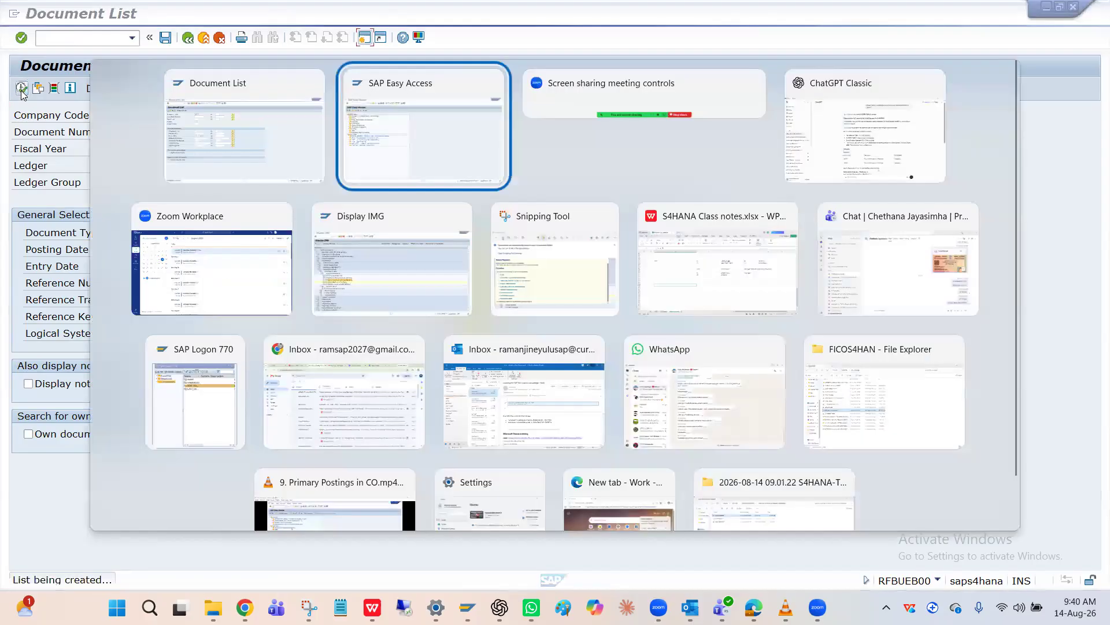
type("A")
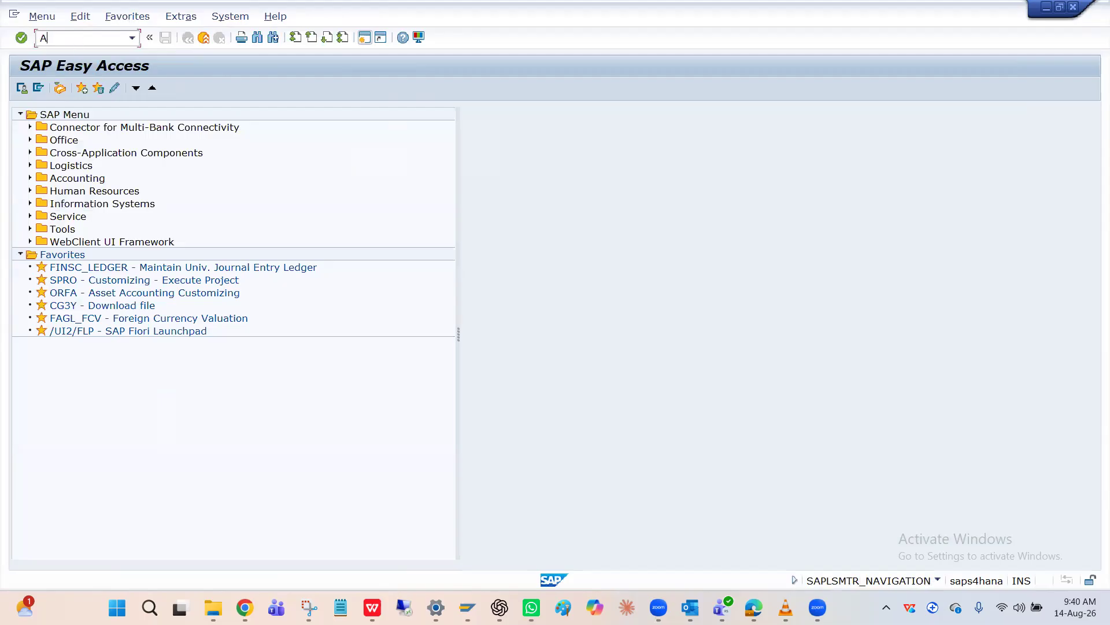
type("w01n")
key("Return")
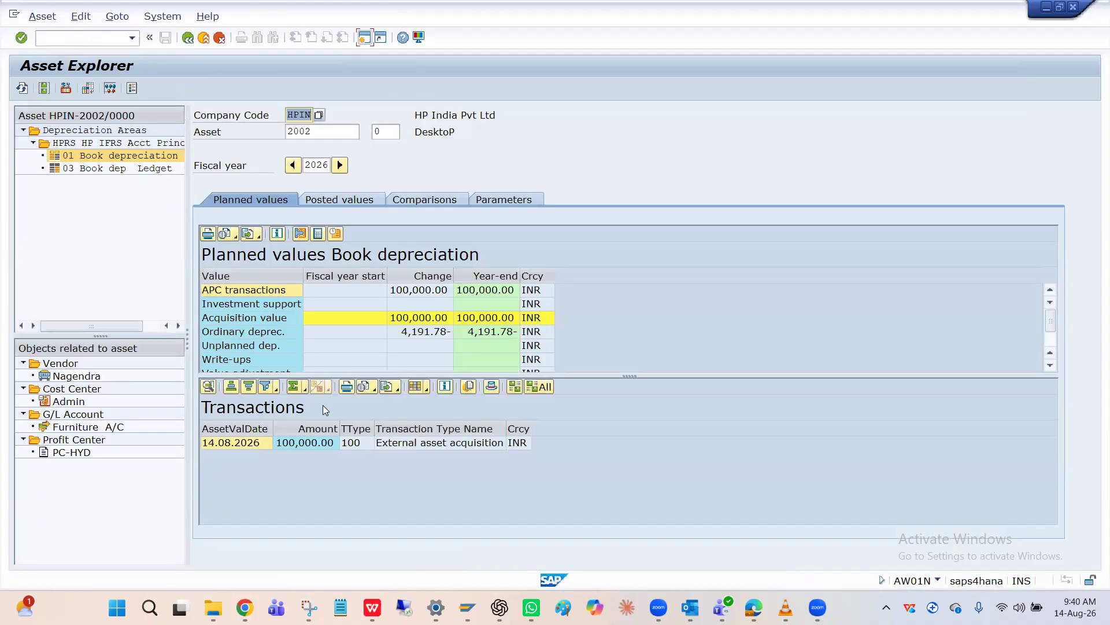
left_click(347, 201)
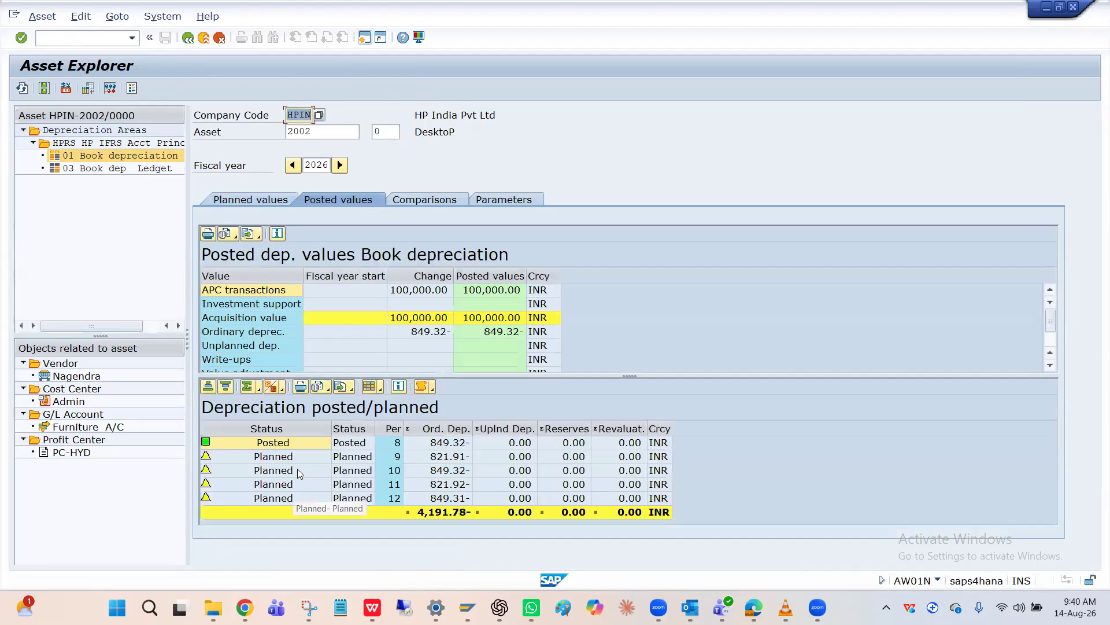
Drill down from the posted period 8 depreciation of asset 2002 to its accounting document and check the line items
left_click(298, 448)
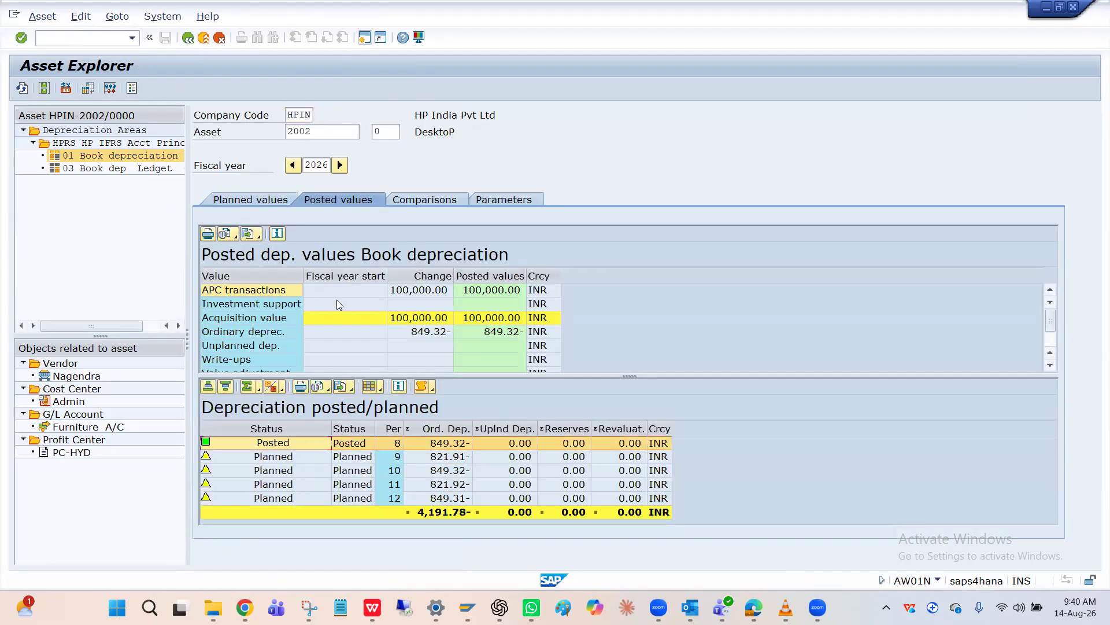
double_click(270, 444)
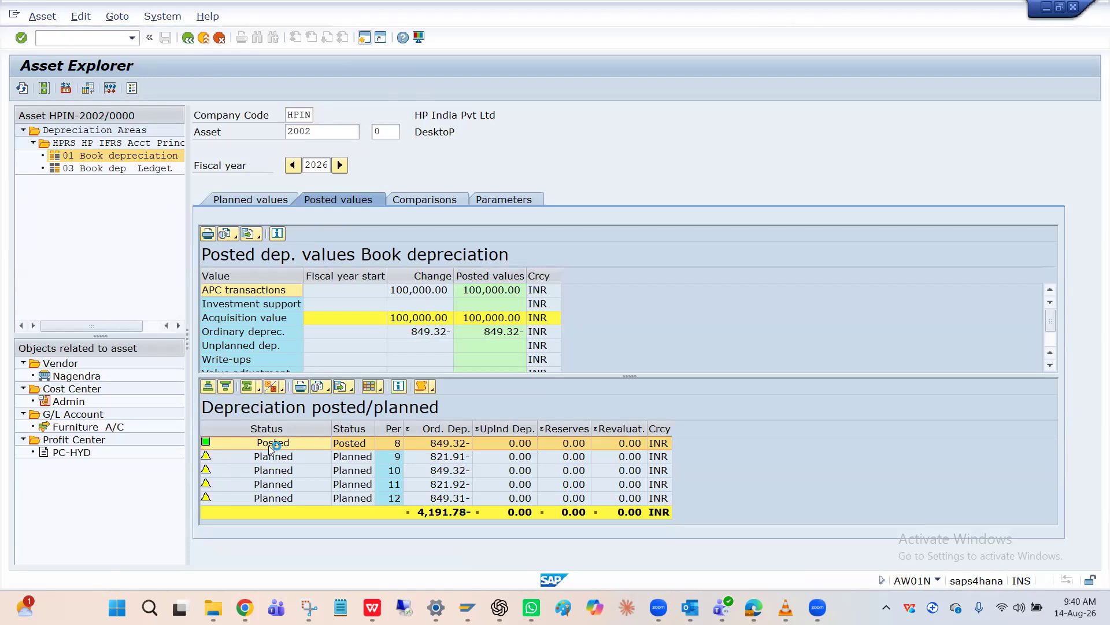
double_click(130, 274)
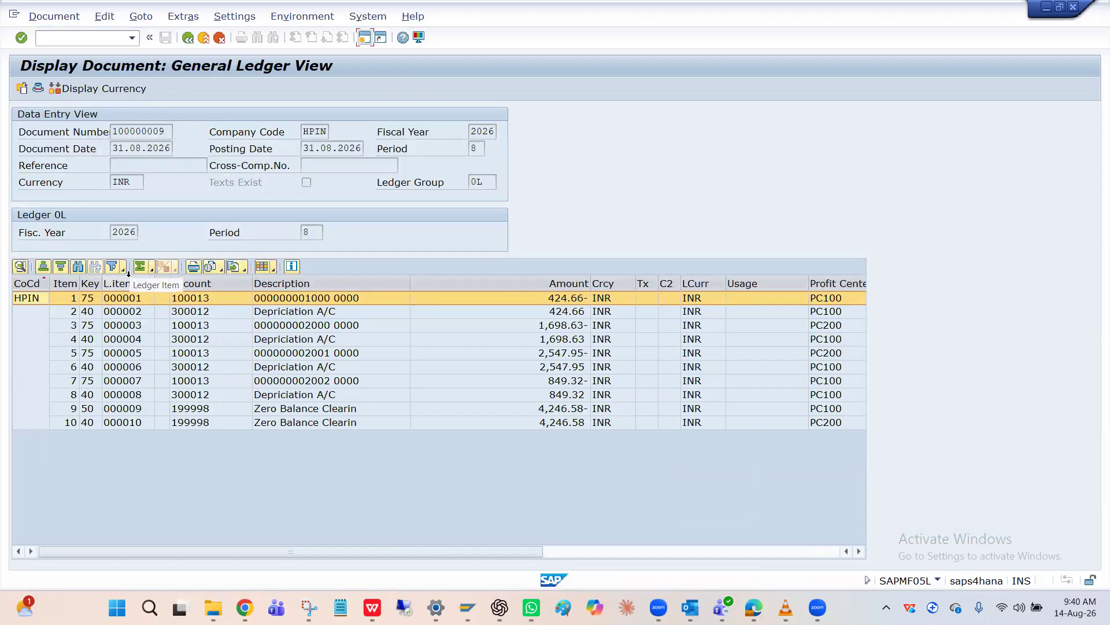
left_click(126, 327)
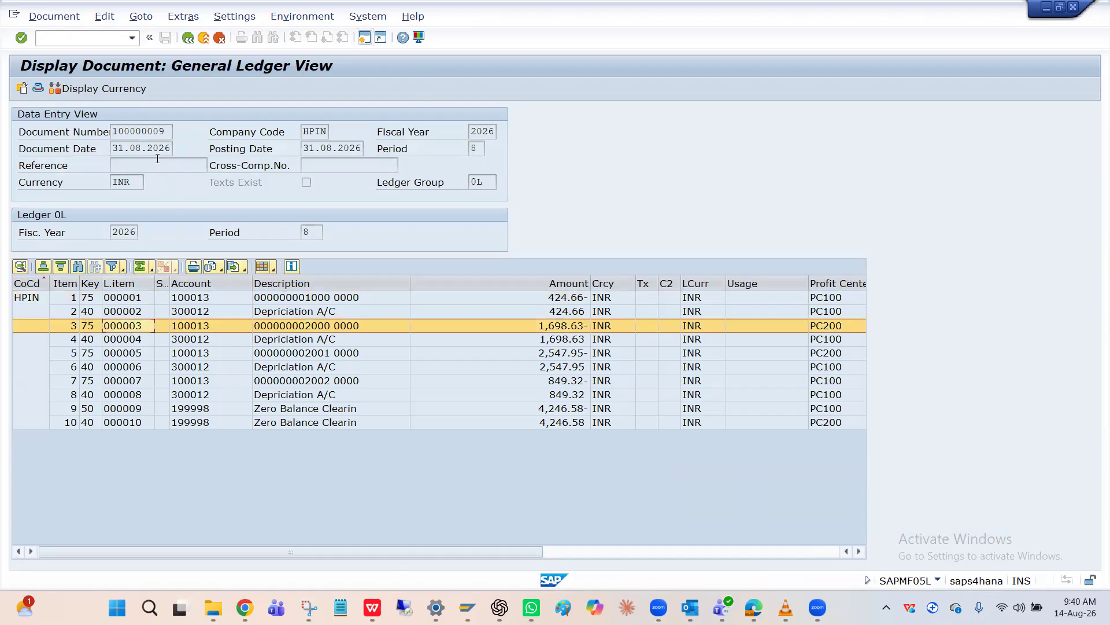
Compare the asset's depreciation document with the FB03 document list in the other session, and leave the document display
key("alt+Tab")
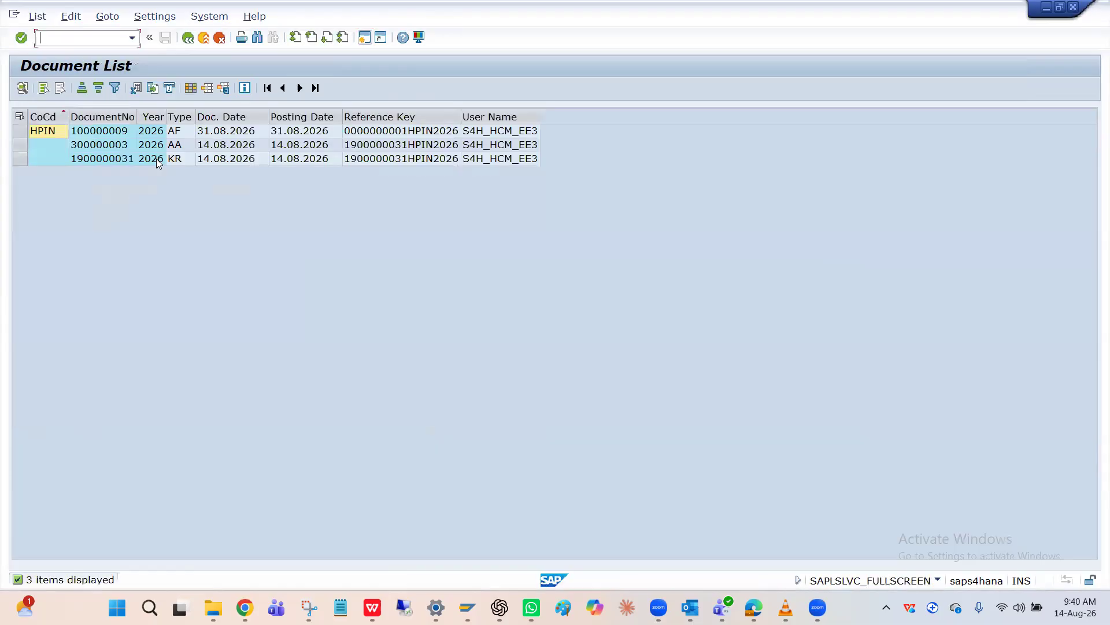
key("alt+Tab")
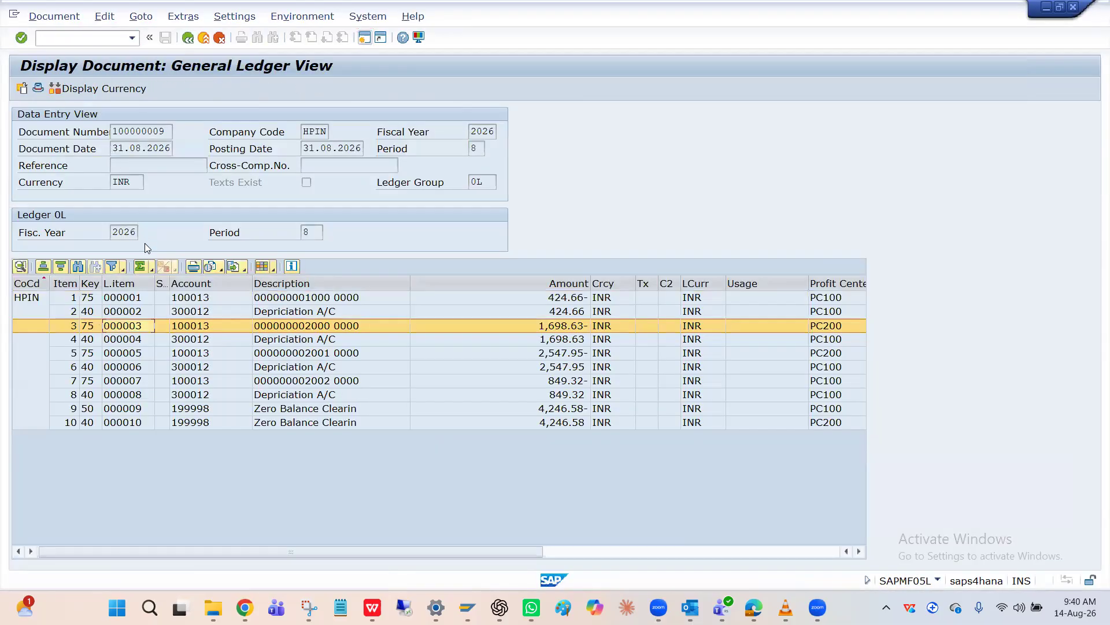
key("alt+Tab")
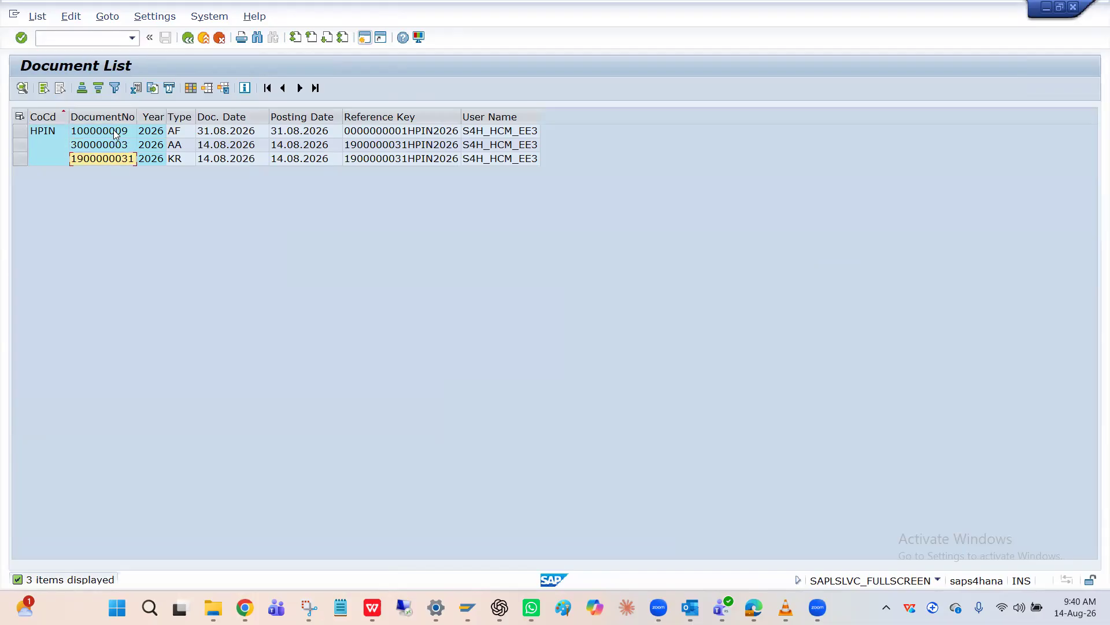
key("alt+Tab")
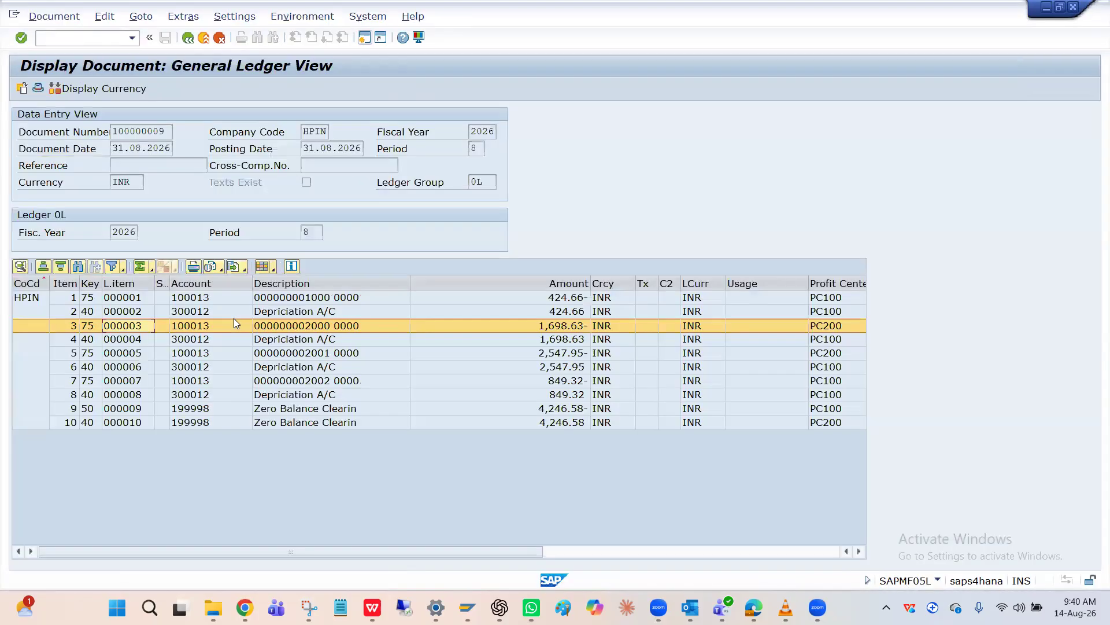
left_click(187, 38)
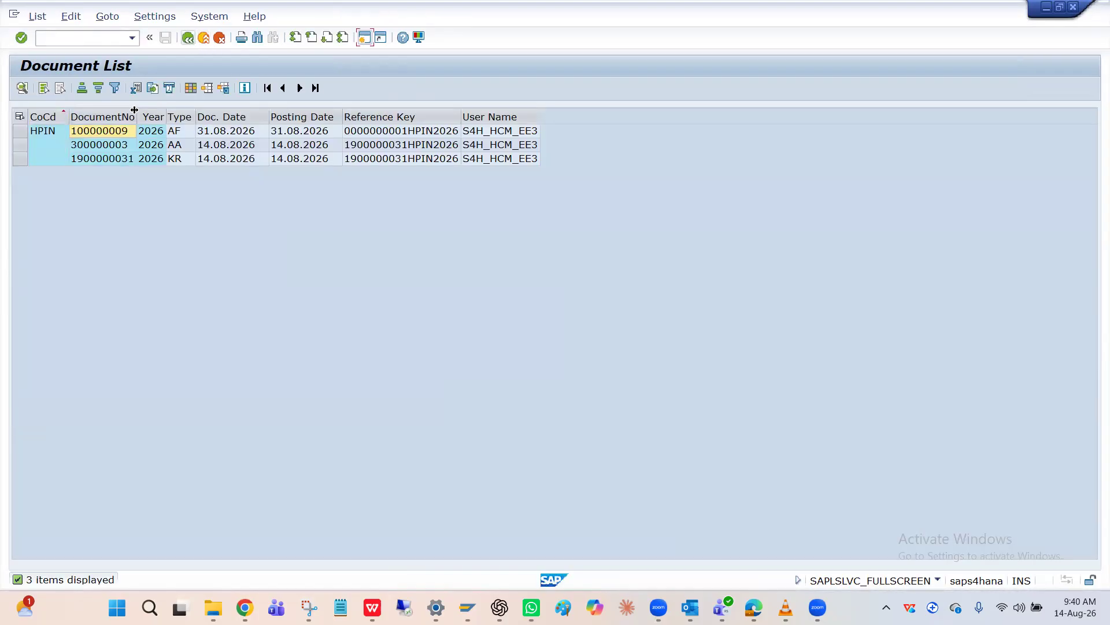
Open the AF depreciation document from the document list and examine the account and description of its second line item
left_click(110, 131)
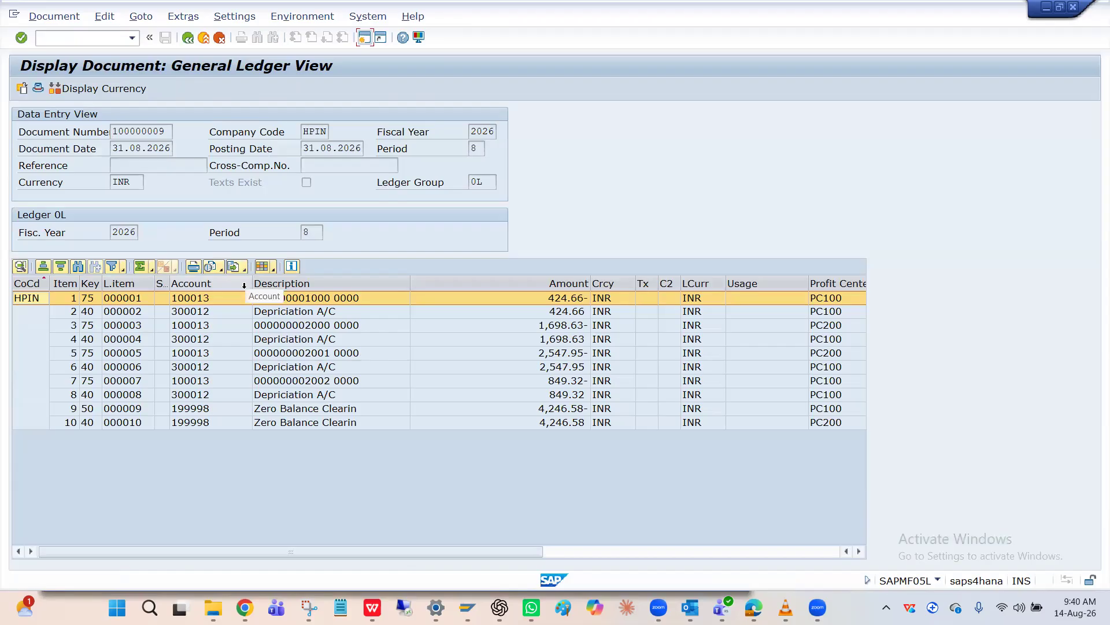
left_click(326, 317)
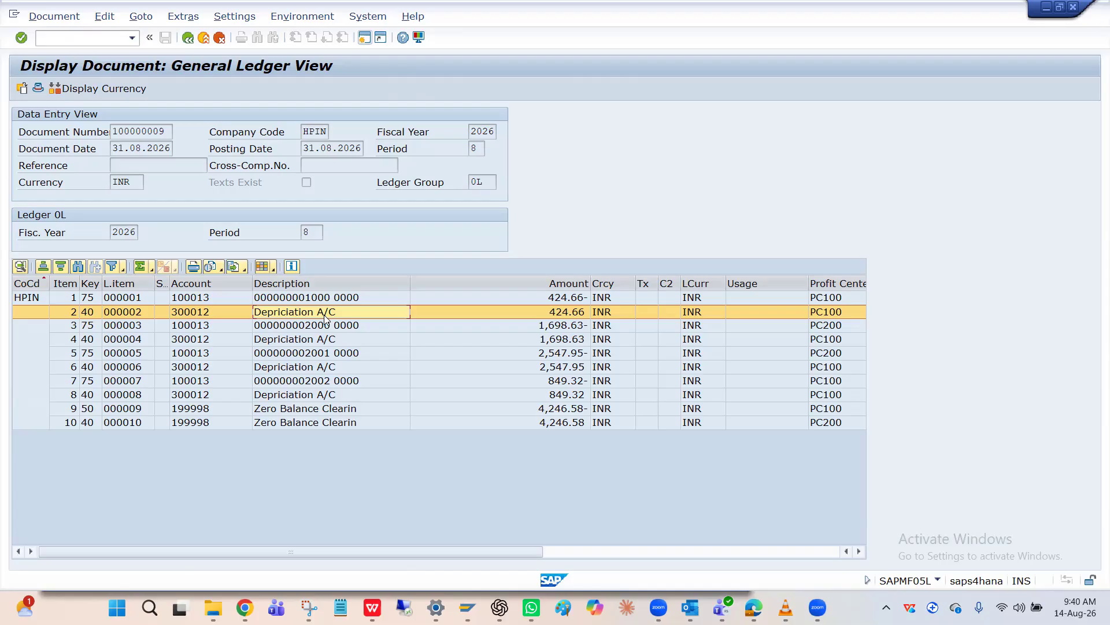
left_click(215, 313)
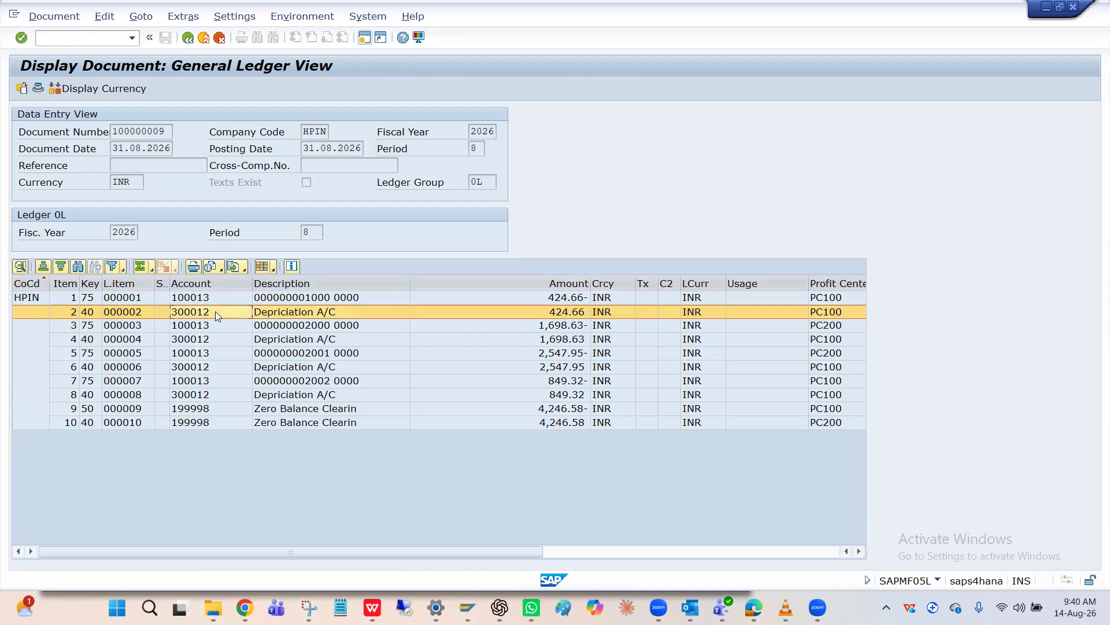
Return to the Asset Explorer session, close the document table of posted depreciation, and open a new session
key("alt+Tab")
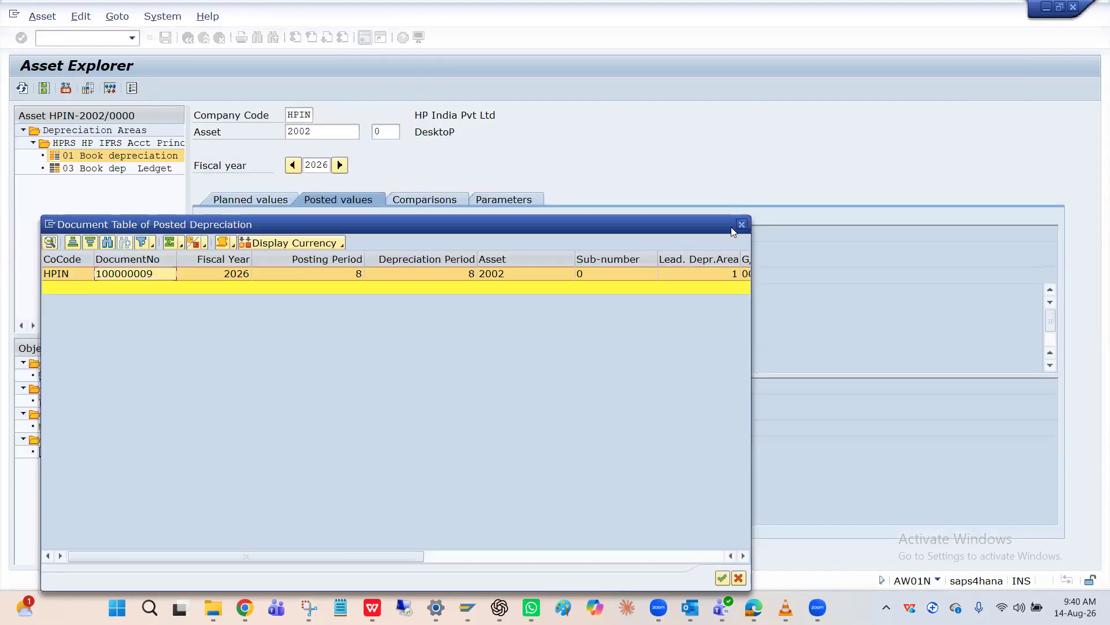
left_click(745, 227)
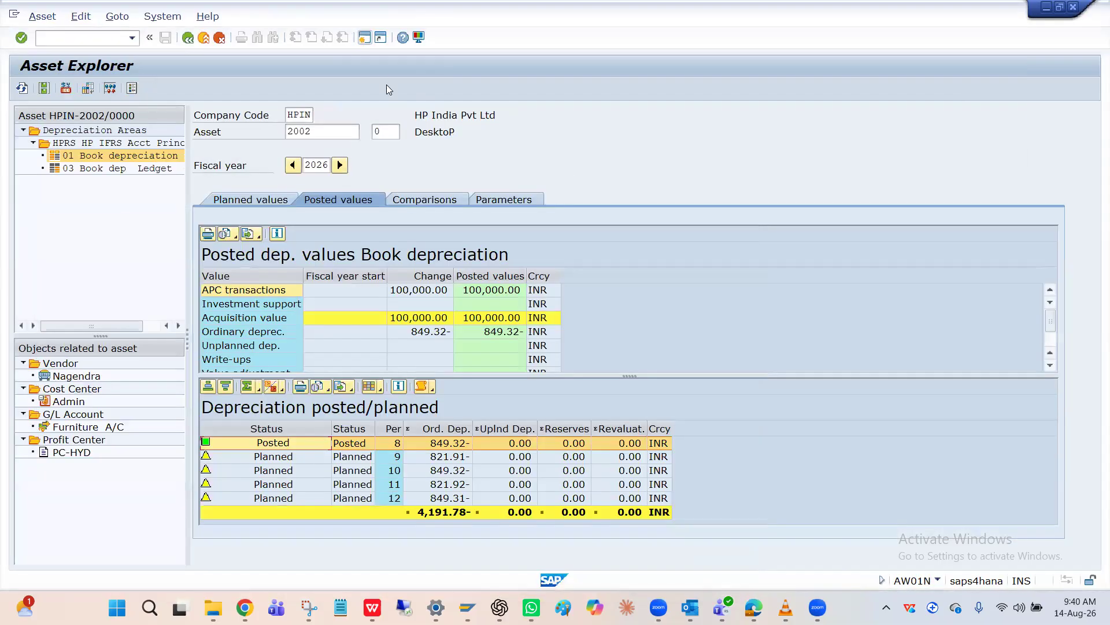
left_click(364, 38)
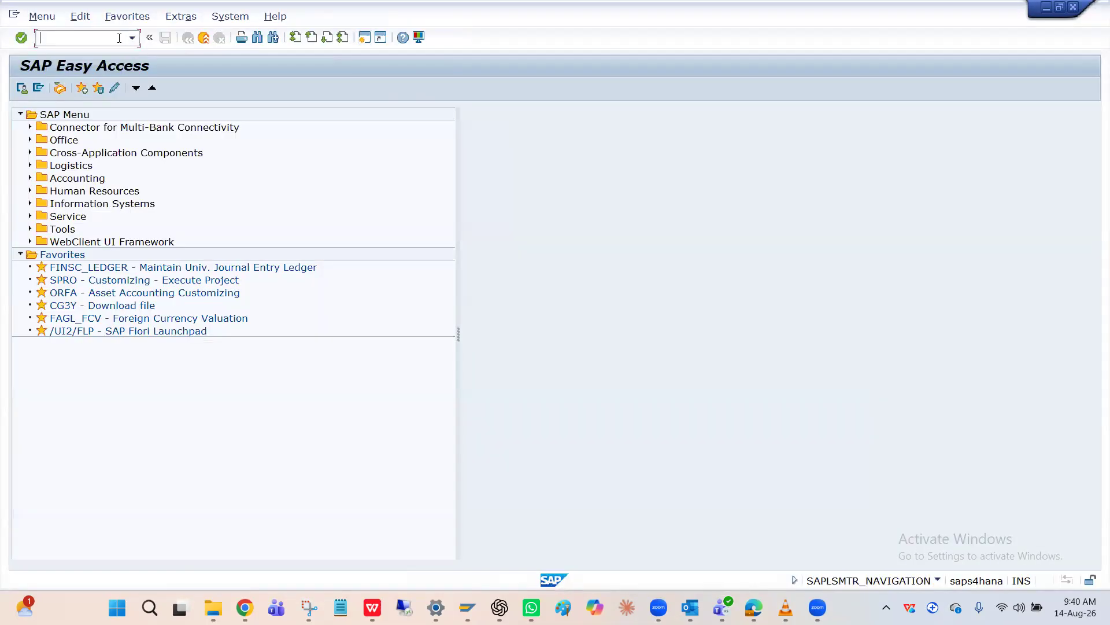
type("A0909")
key("Return")
type("A090")
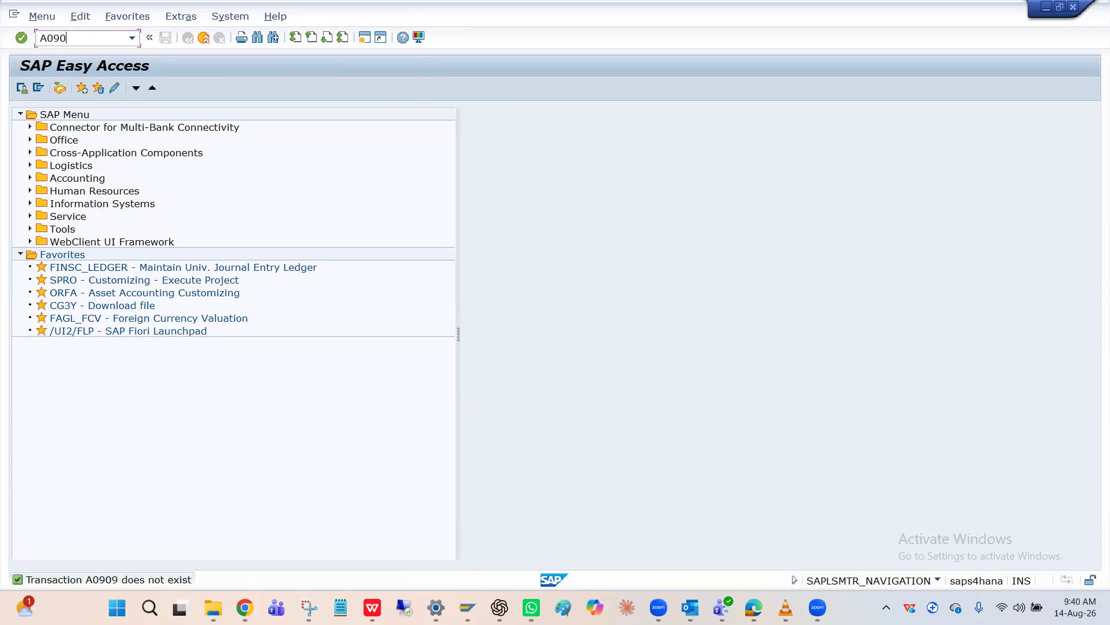
key("Return")
type("Ao90\\")
key("Return")
Run transaction AO90, select the HPIN chart of accounts, and open its account determination overview
type("Ao90")
key("Return")
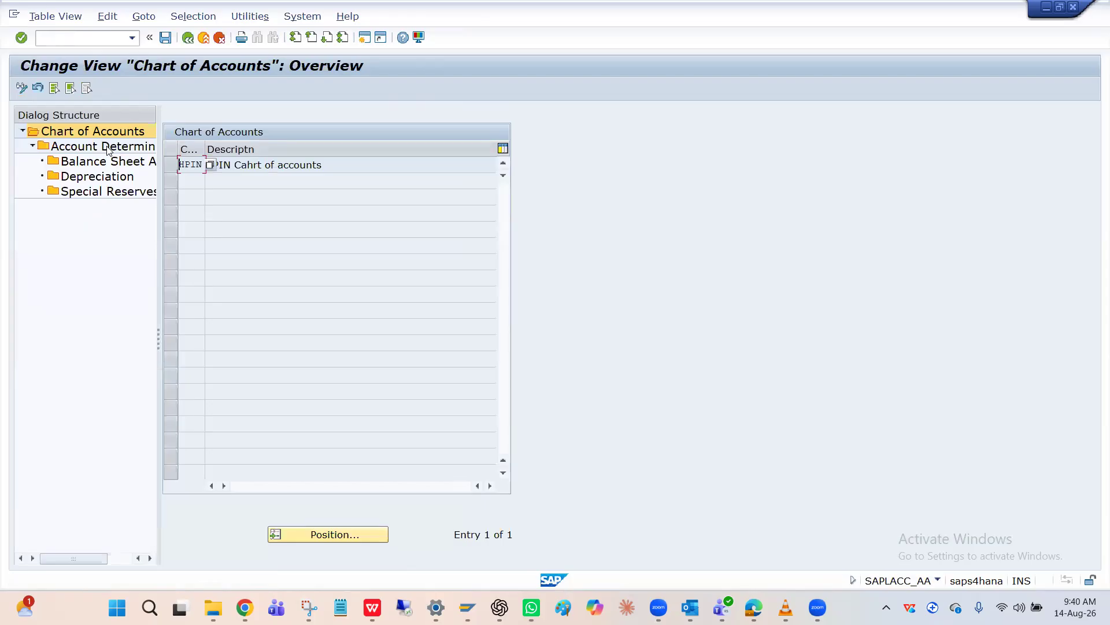
left_click(171, 164)
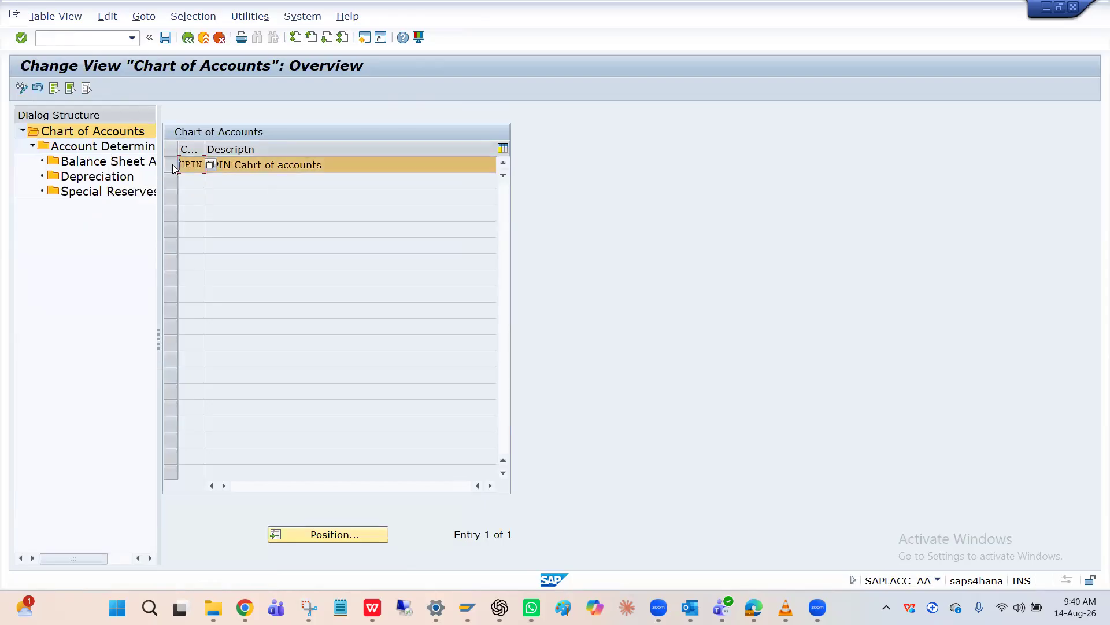
left_click(83, 151)
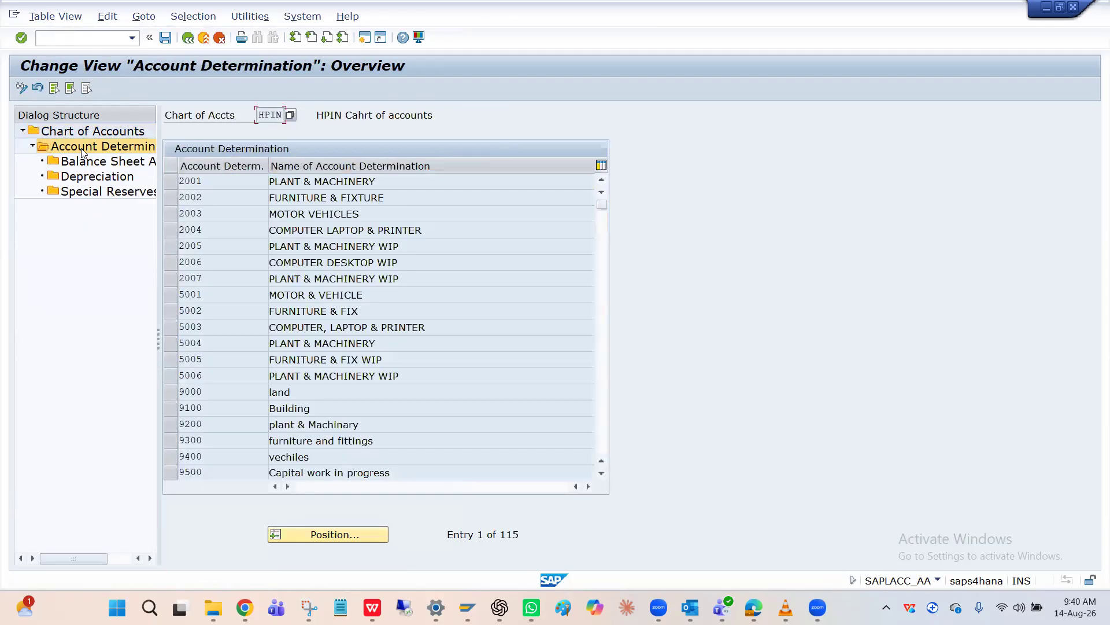
Position the account determination list at HPIN, select HPMECHIN, and open its balance sheet accounts
left_click(320, 535)
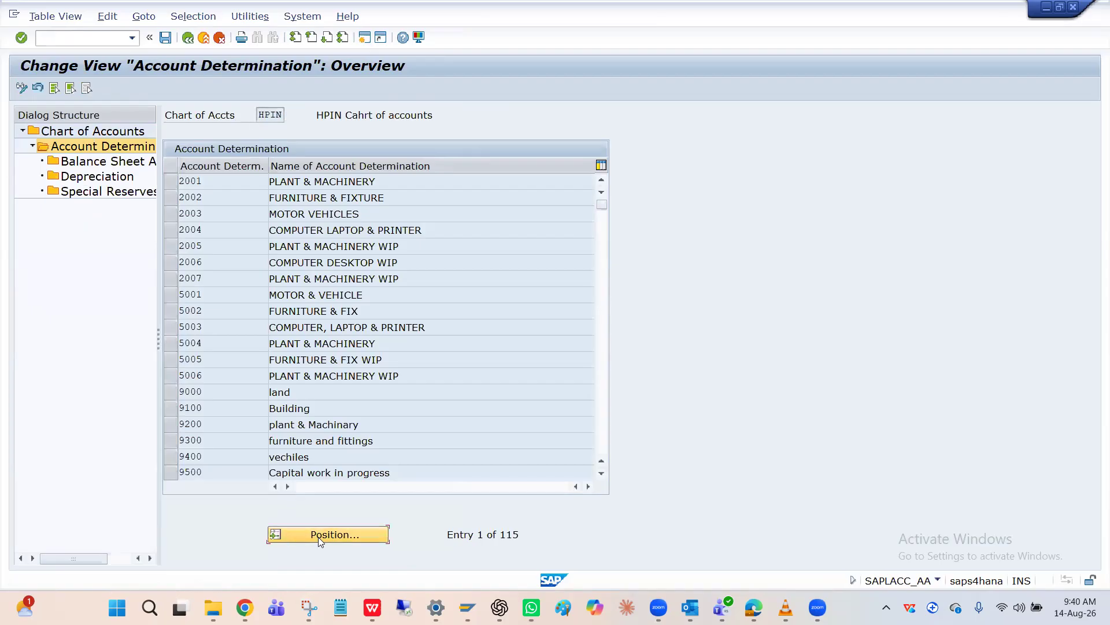
type("HPM")
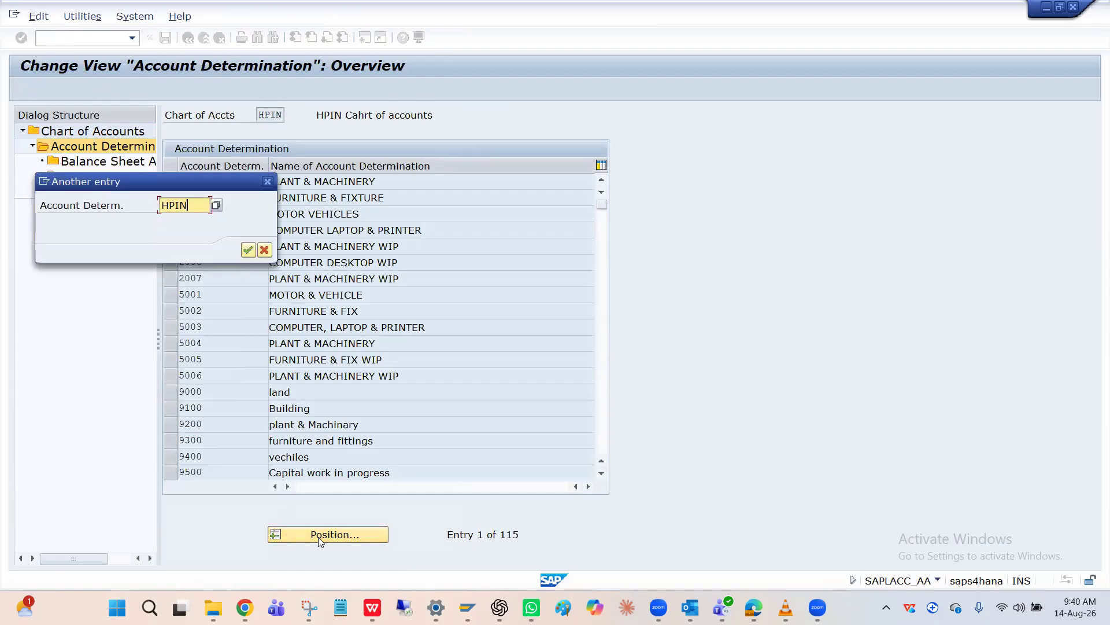
key("Return")
scroll(268, 247, "up", 1)
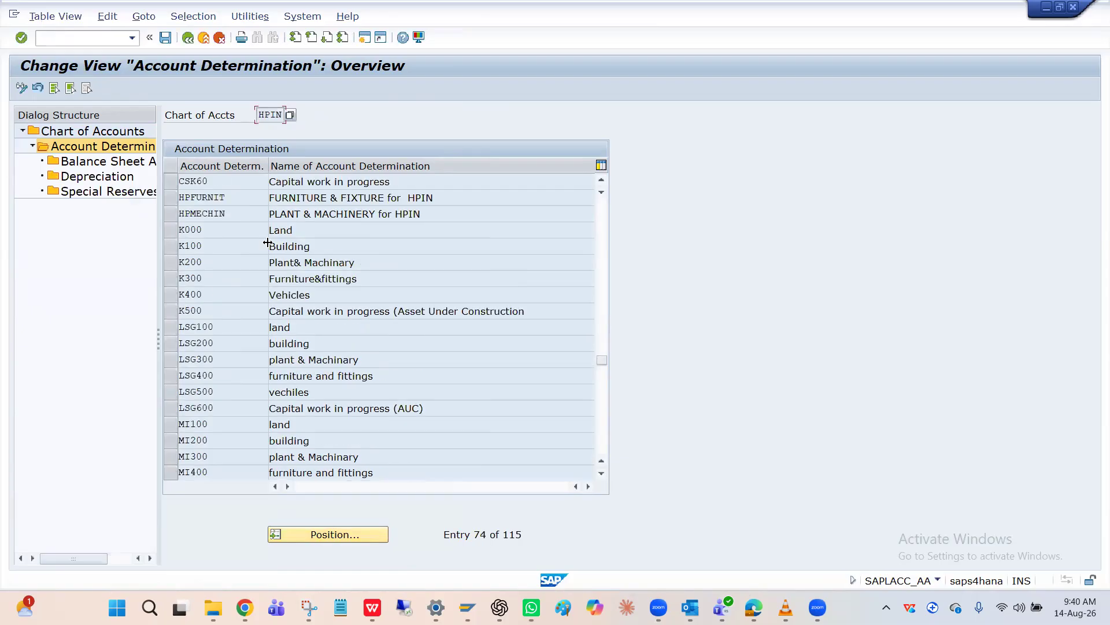
left_click(174, 217)
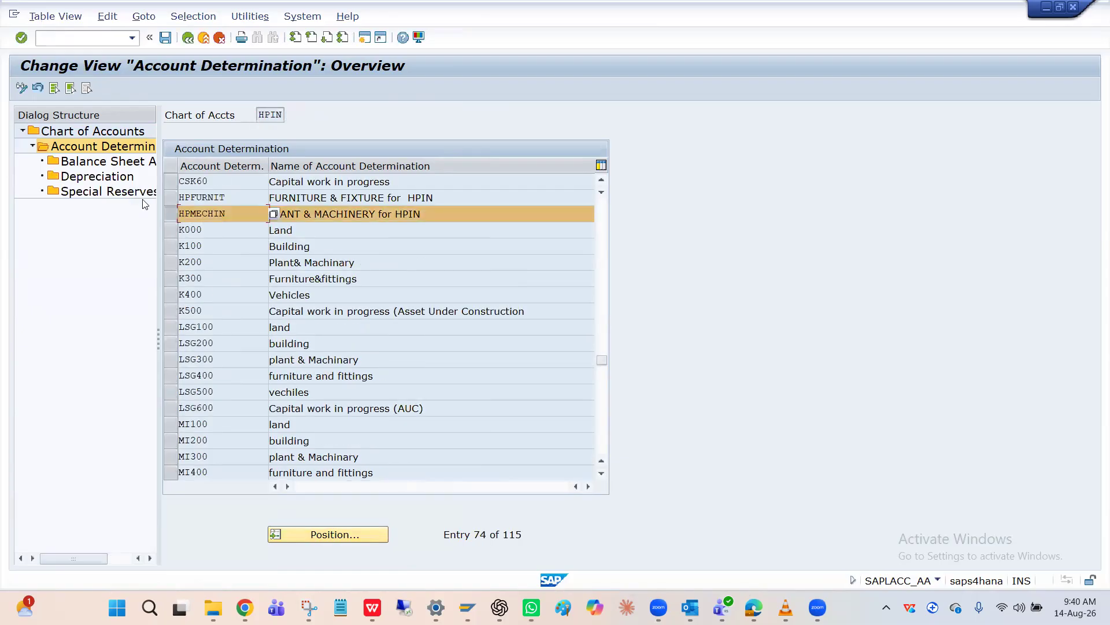
left_click(106, 166)
double_click(106, 166)
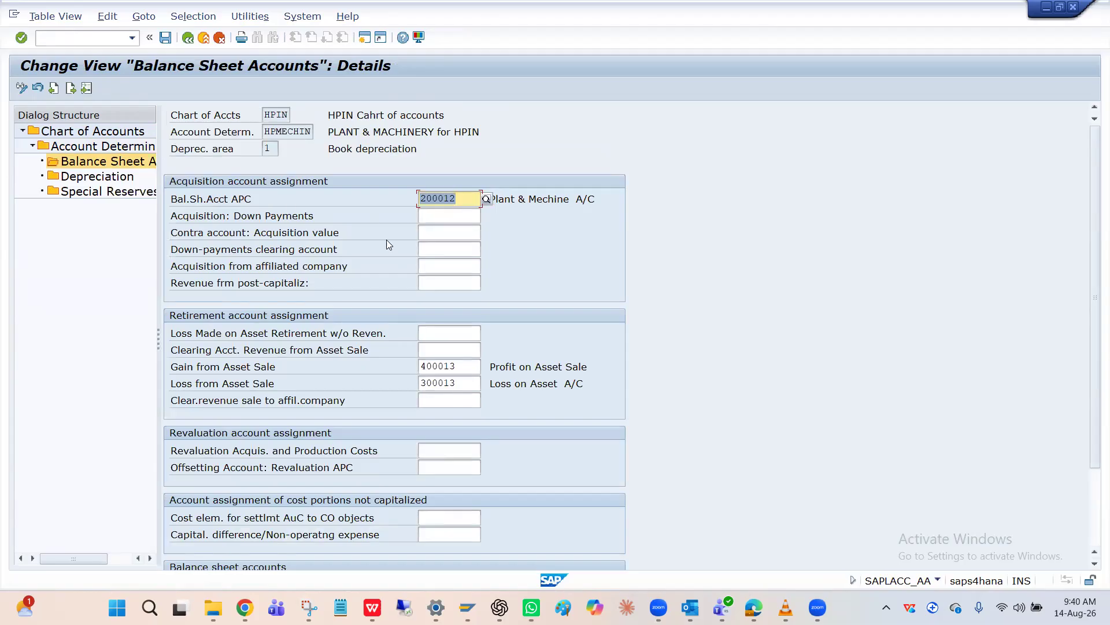
Open the Depreciation accounts of HPMECHIN and examine the accumulated depreciation and expense accounts for ordinary depreciation
double_click(112, 182)
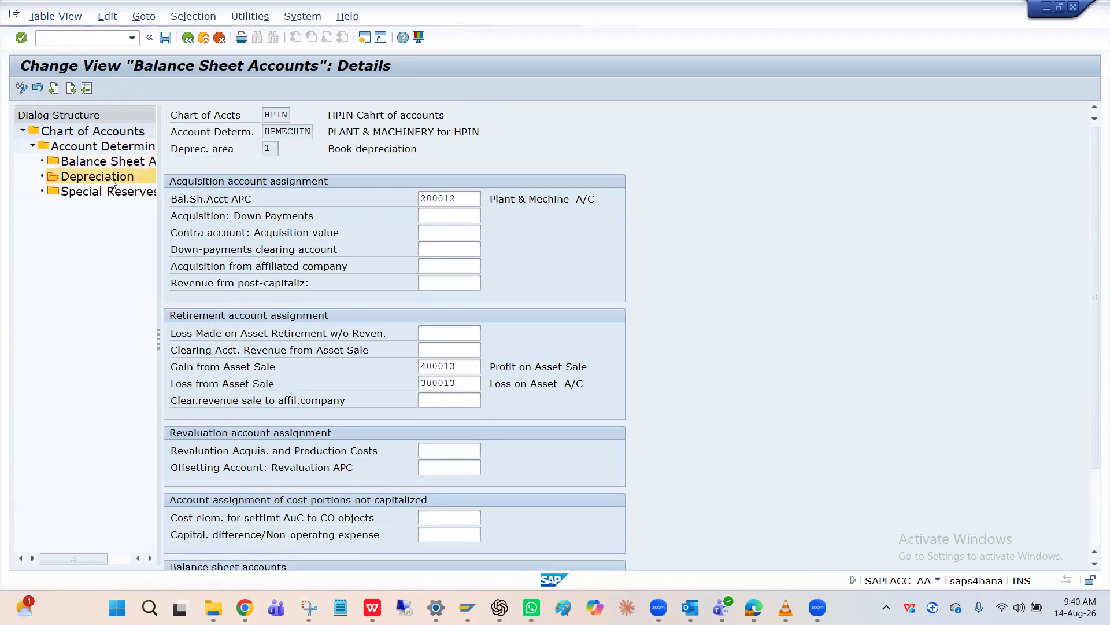
left_click(524, 212)
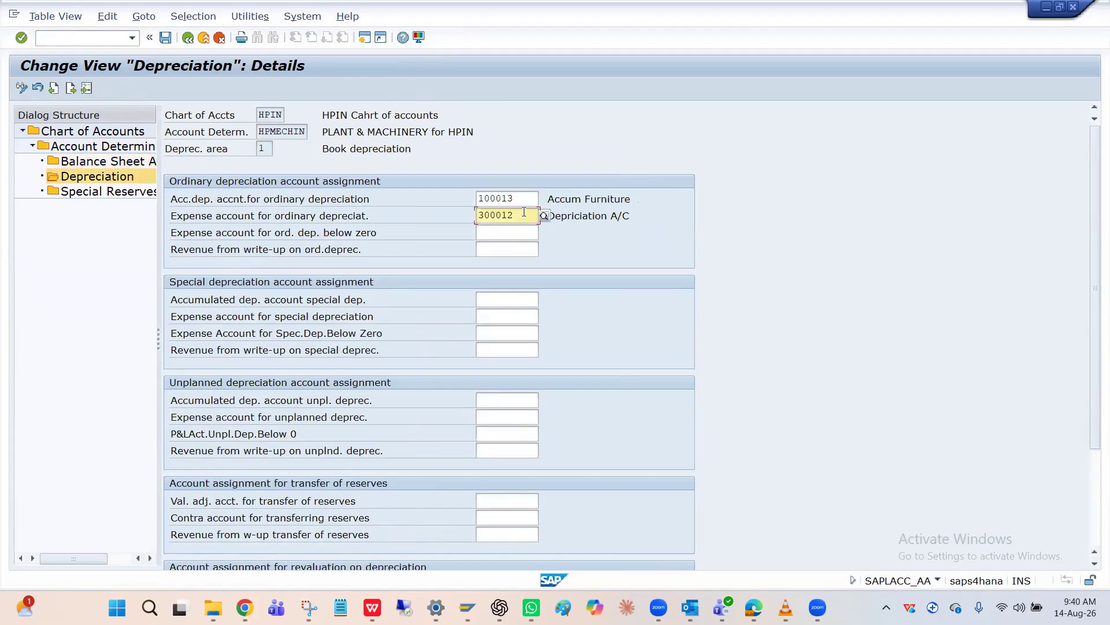
left_click(281, 219)
left_click(517, 198)
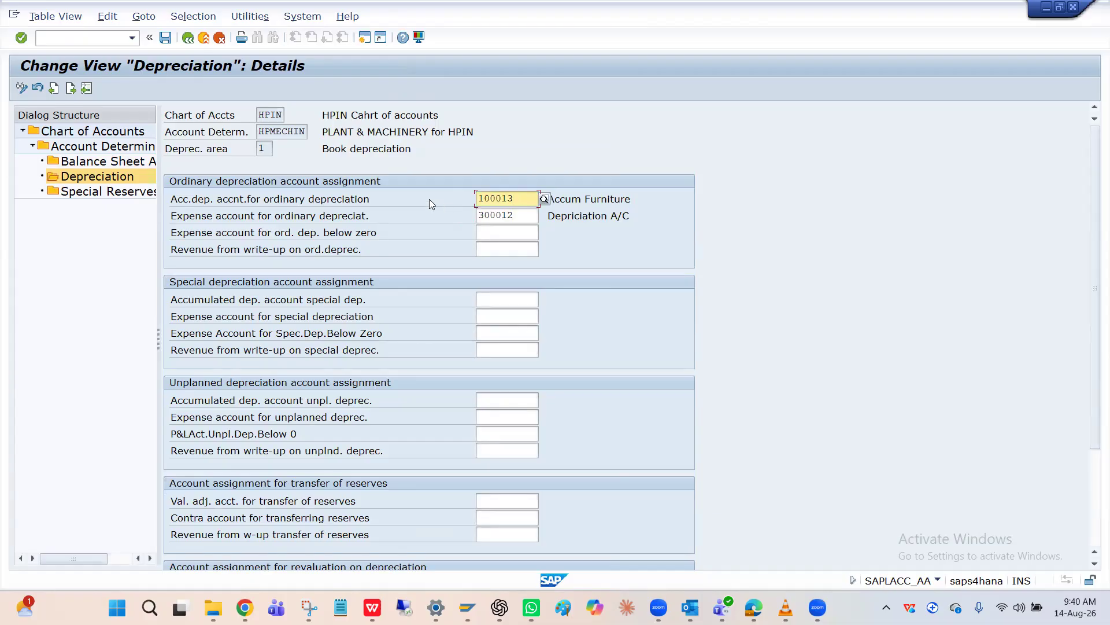
Switch to the depreciation document's general ledger view and examine the accounts, descriptions and amounts of its first three line items
key("alt+Tab")
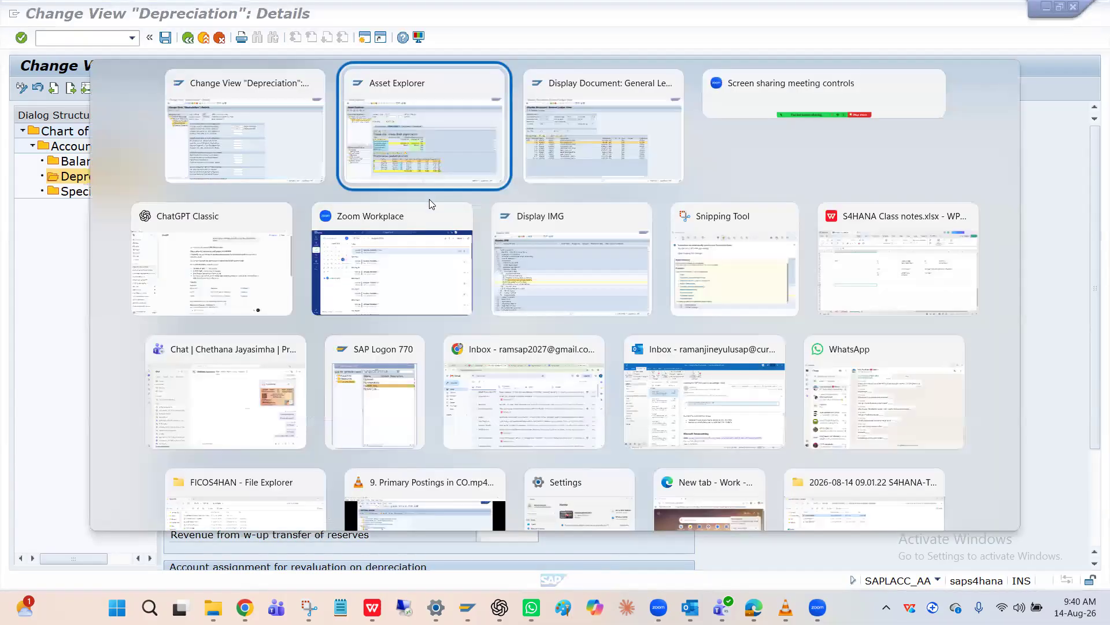
key("alt+Tab")
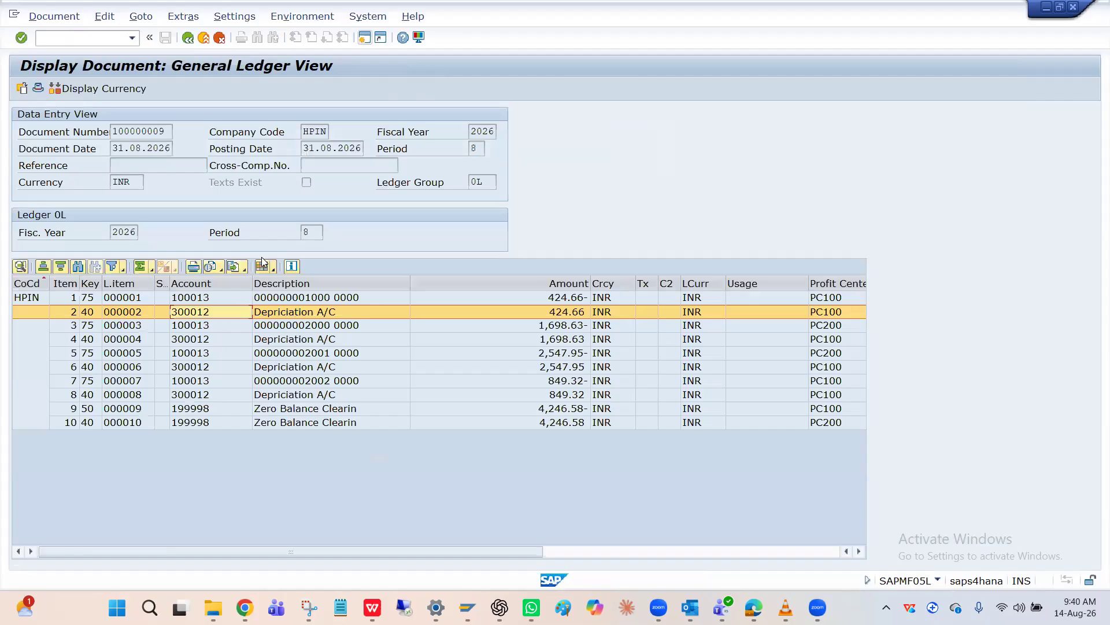
left_click(205, 332)
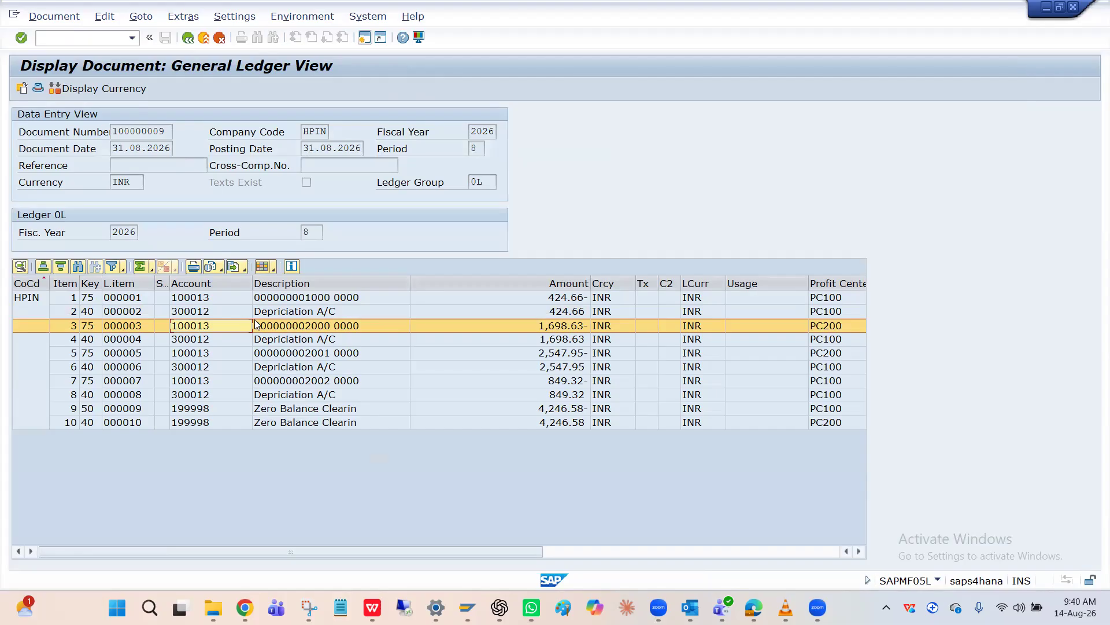
left_click(278, 313)
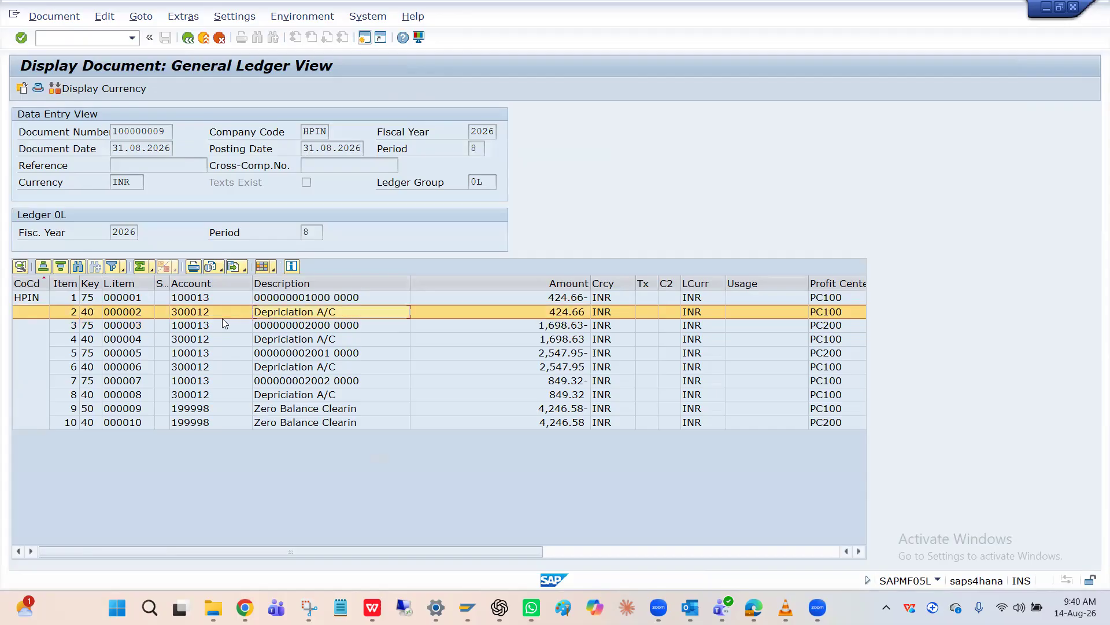
left_click(207, 328)
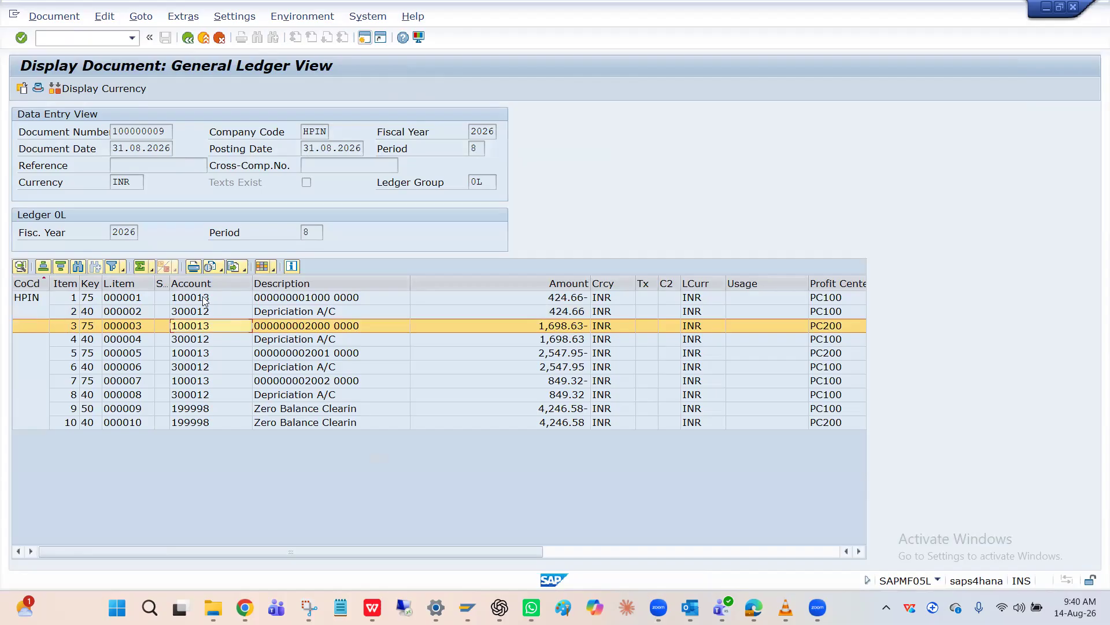
left_click(206, 298)
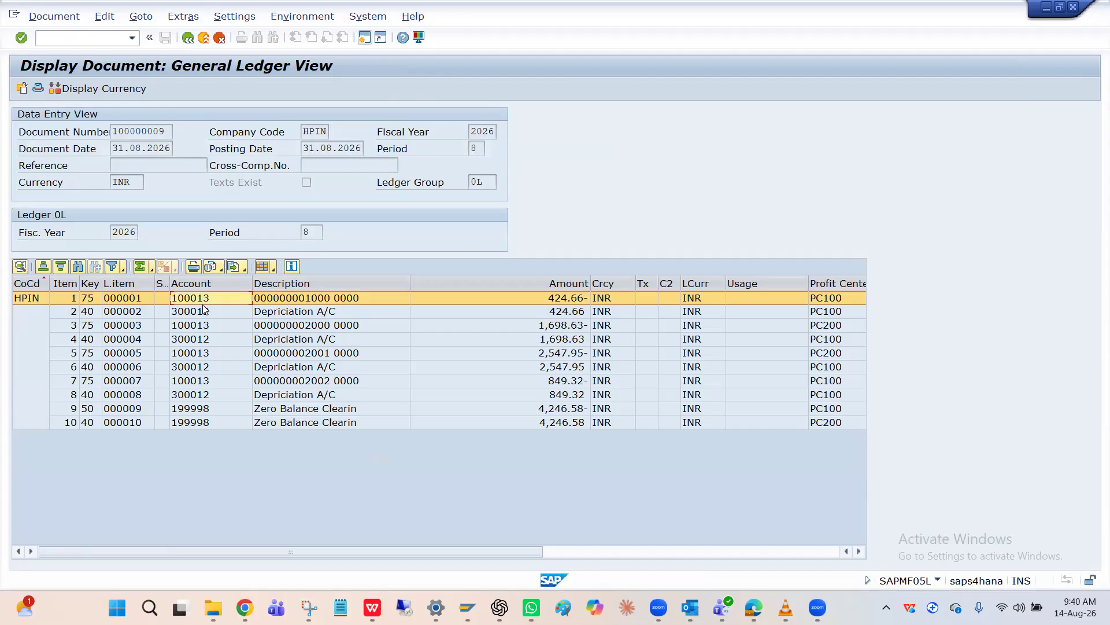
left_click(206, 312)
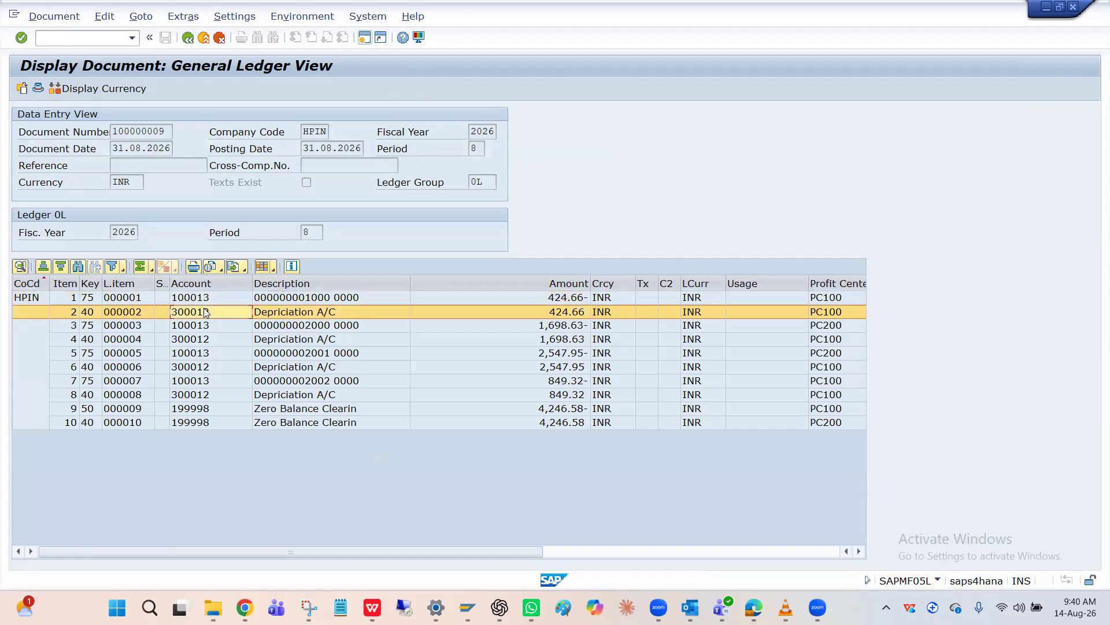
left_click(235, 298)
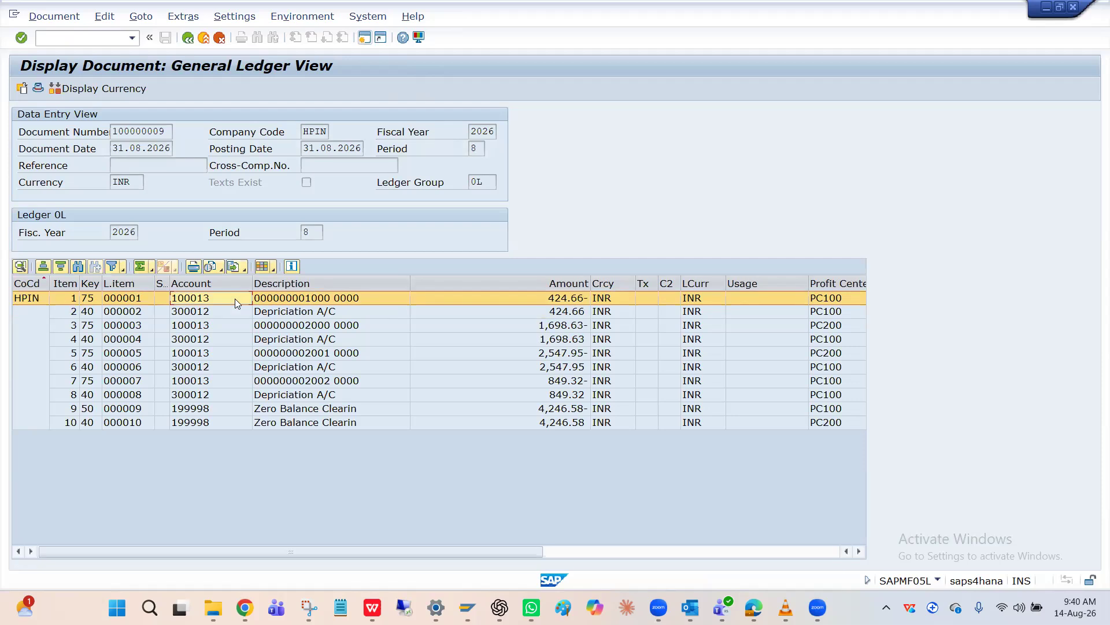
left_click(338, 311)
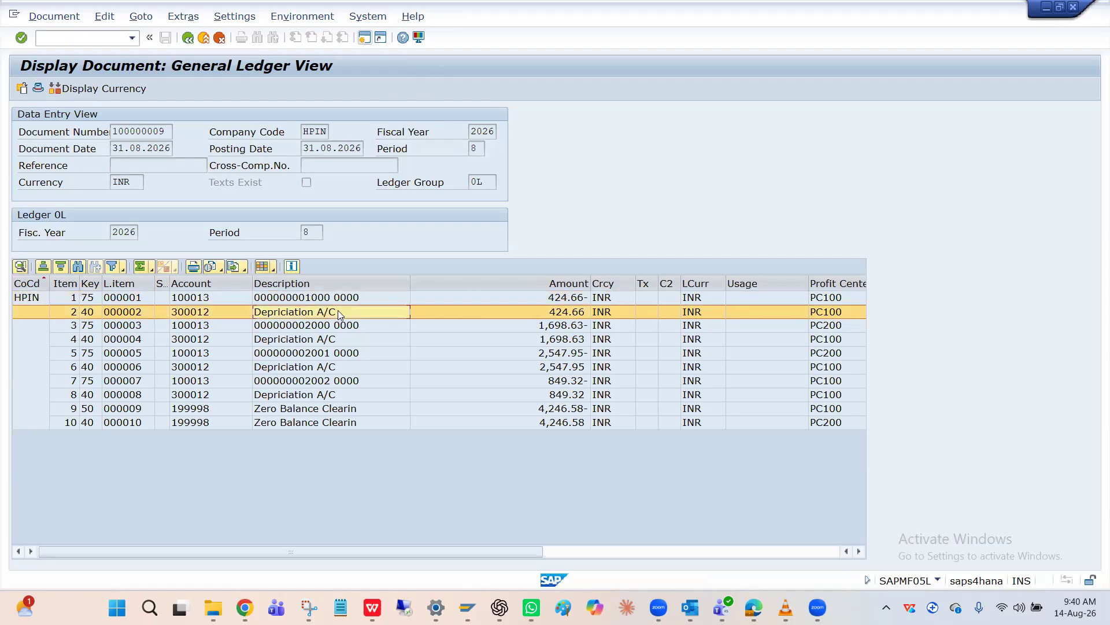
left_click(549, 300)
left_click(310, 300)
Switch to the Asset Explorer session, display asset 1000, and check its posted ordinary depreciation for period 8
key("alt+Tab")
key("alt+Tab")
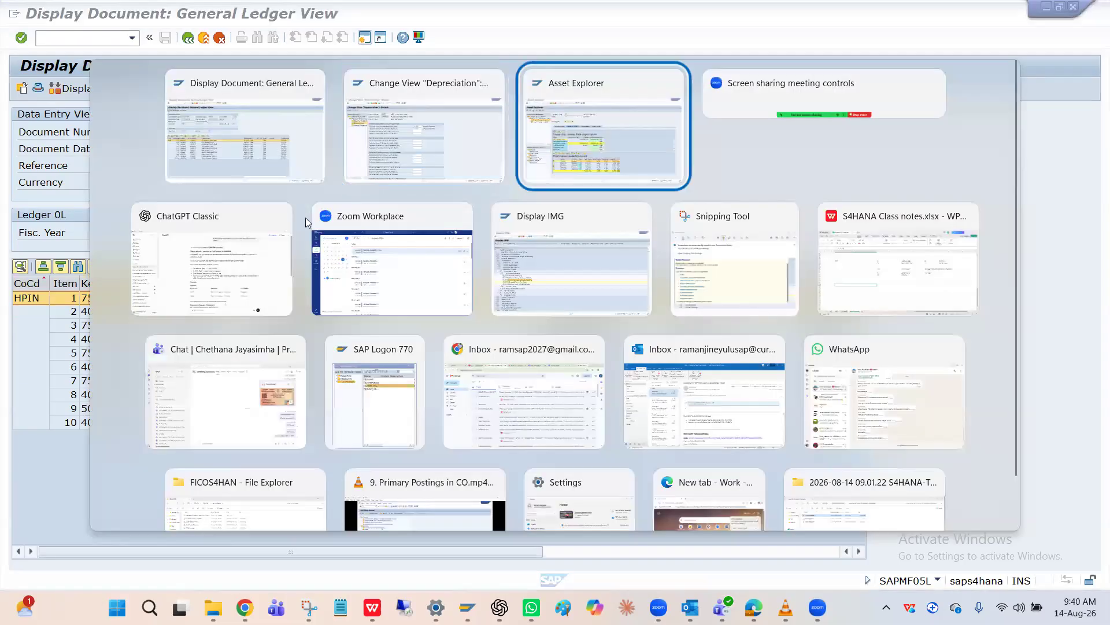
double_click(330, 135)
type("1000")
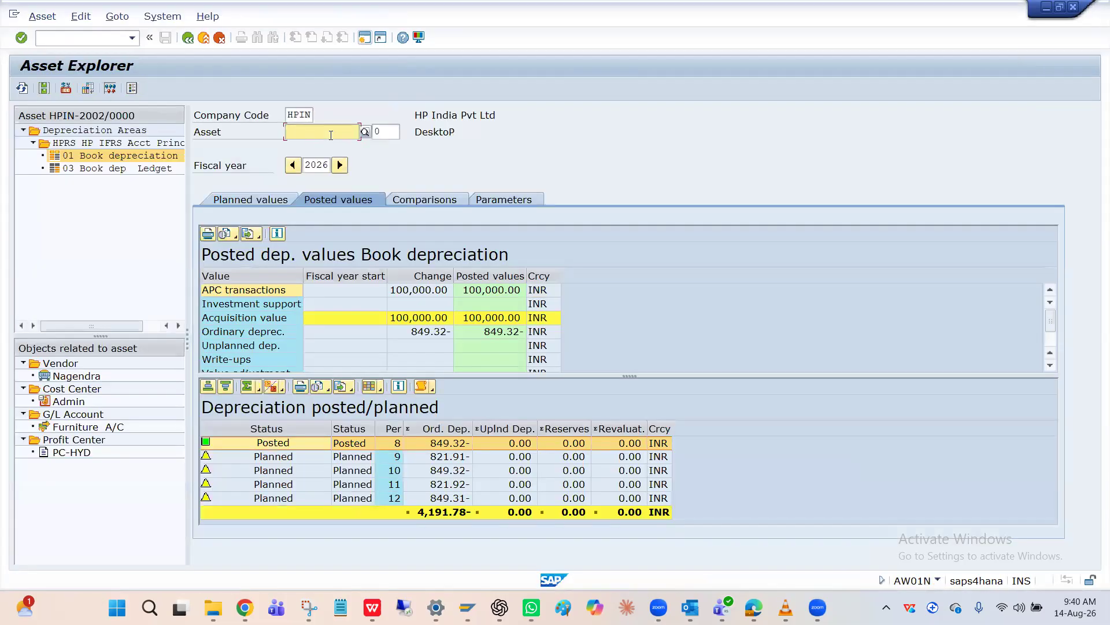
key("Return")
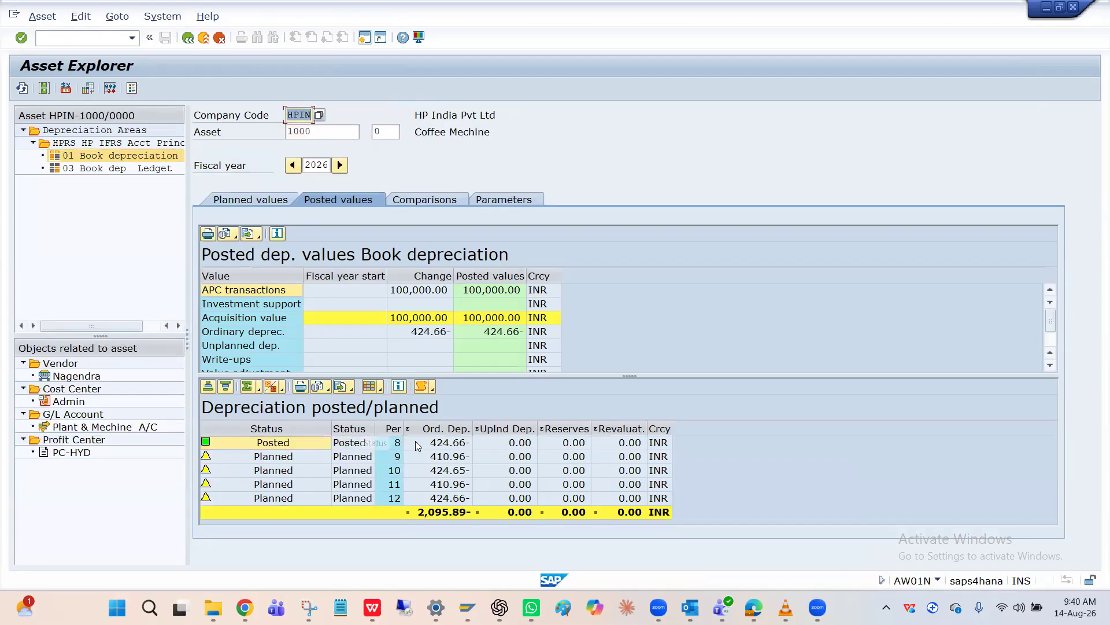
left_click(438, 444)
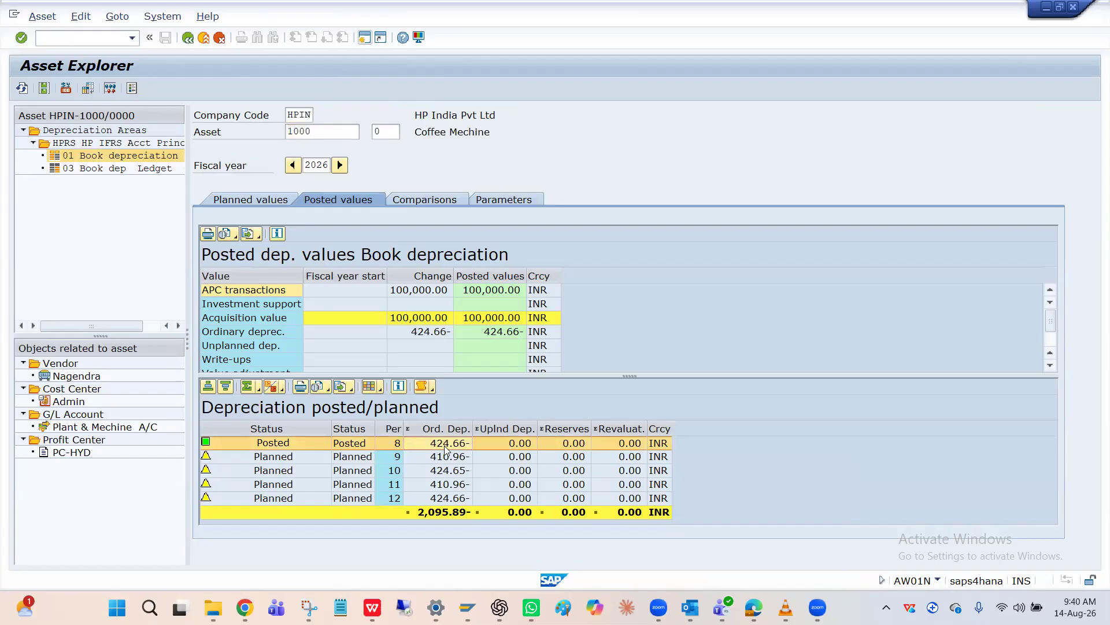
double_click(444, 445)
In the depreciation document's general ledger view, compare the amounts of the two line items belonging to asset 1000
left_click(556, 300)
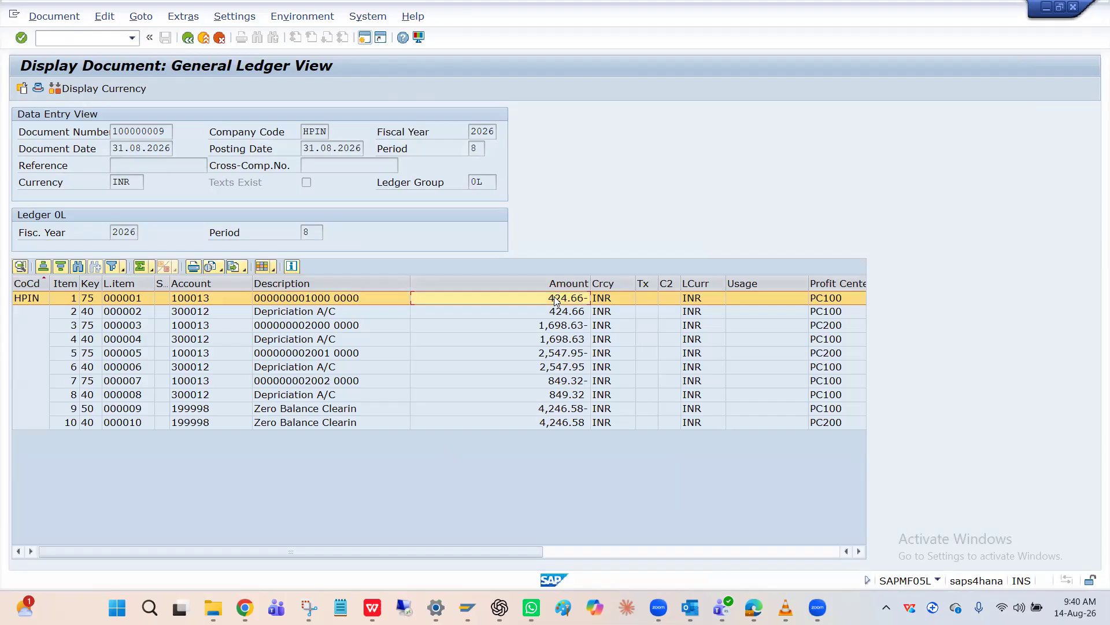
left_click(280, 313)
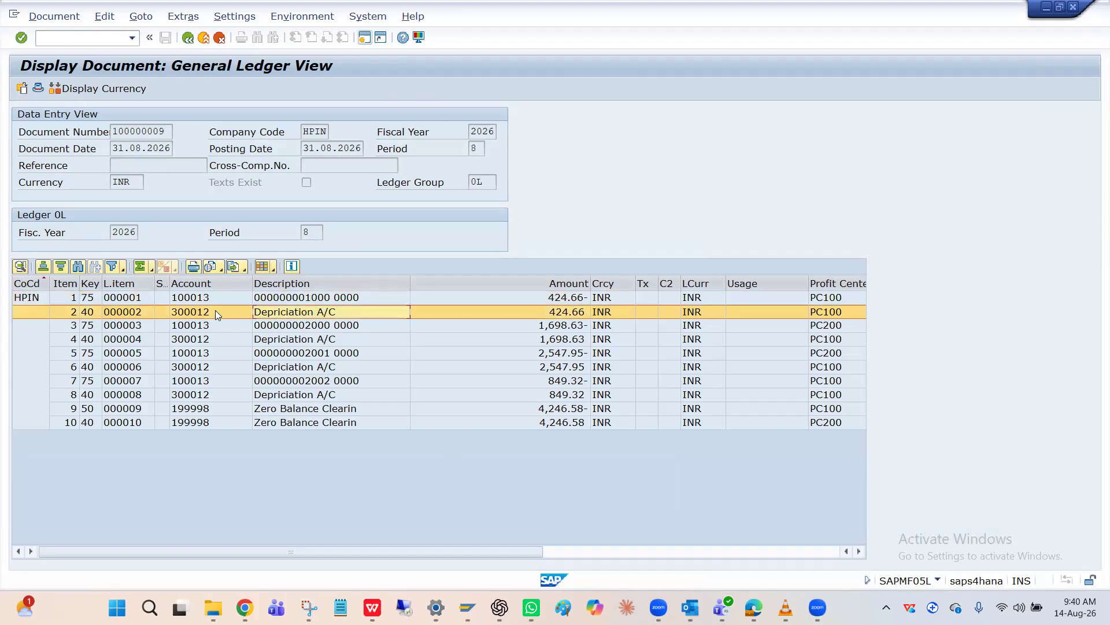
left_click(551, 315)
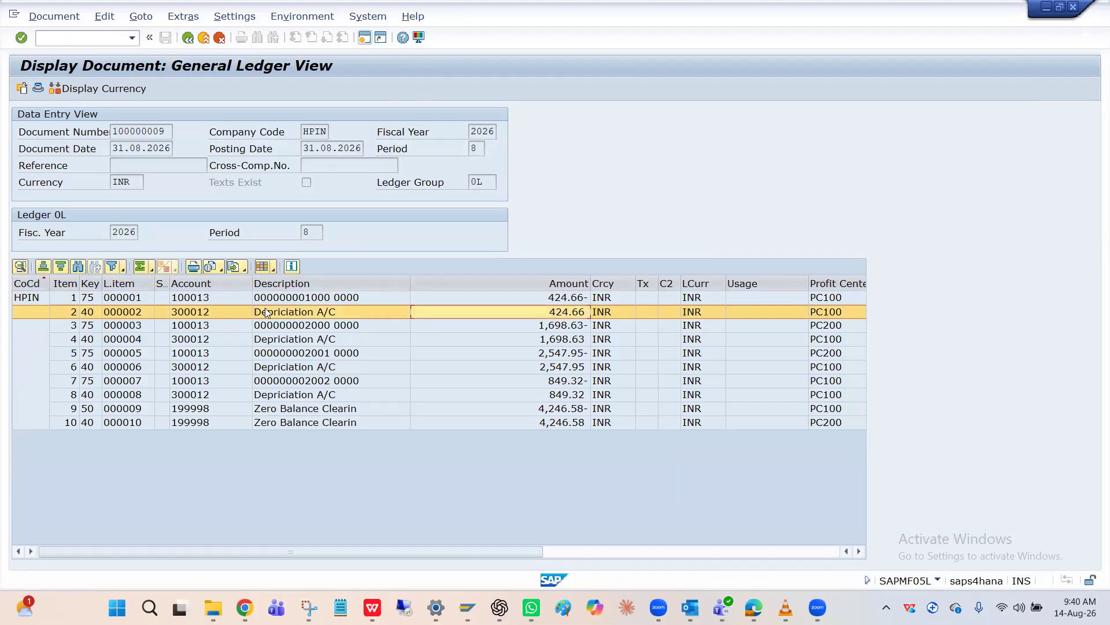
Compare the accumulated depreciation account across the posting key 75 line items of the different assets
left_click(291, 329)
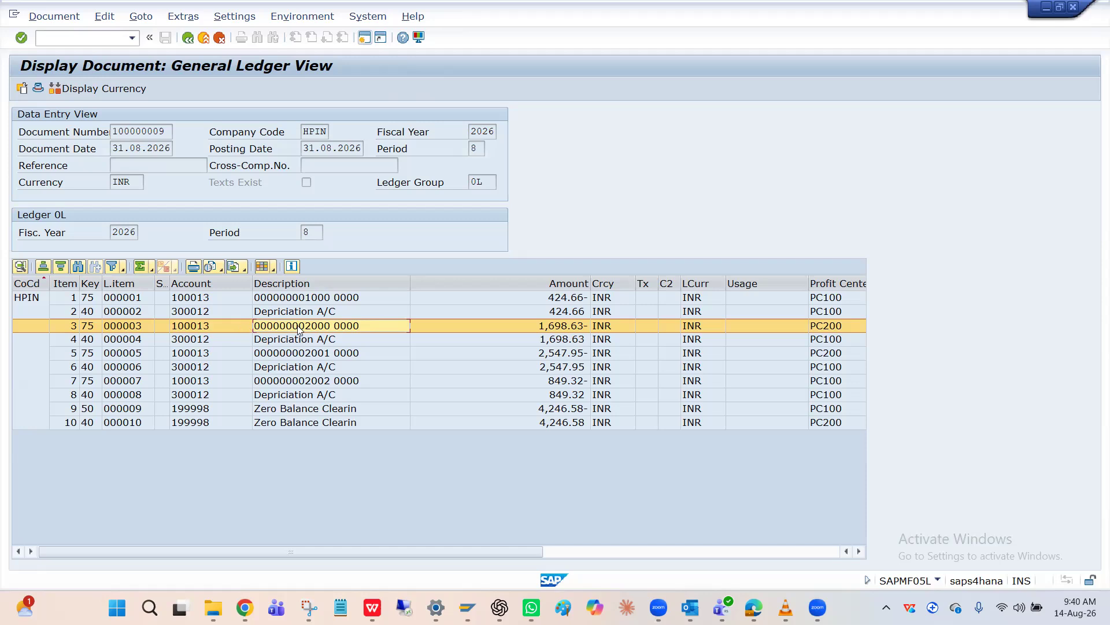
left_click(215, 326)
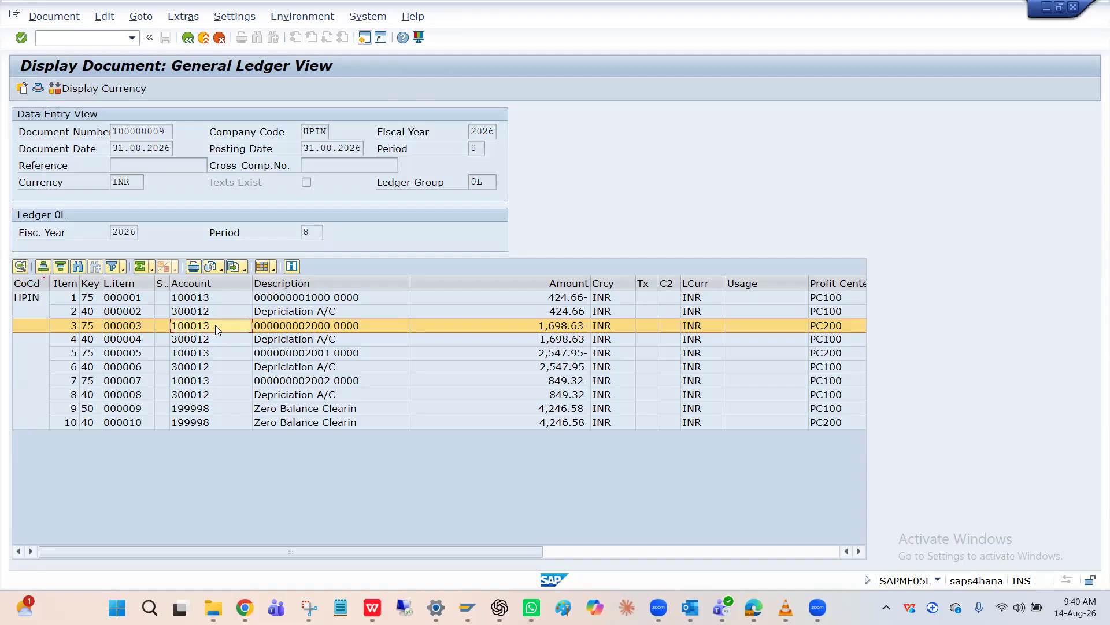
left_click(214, 300)
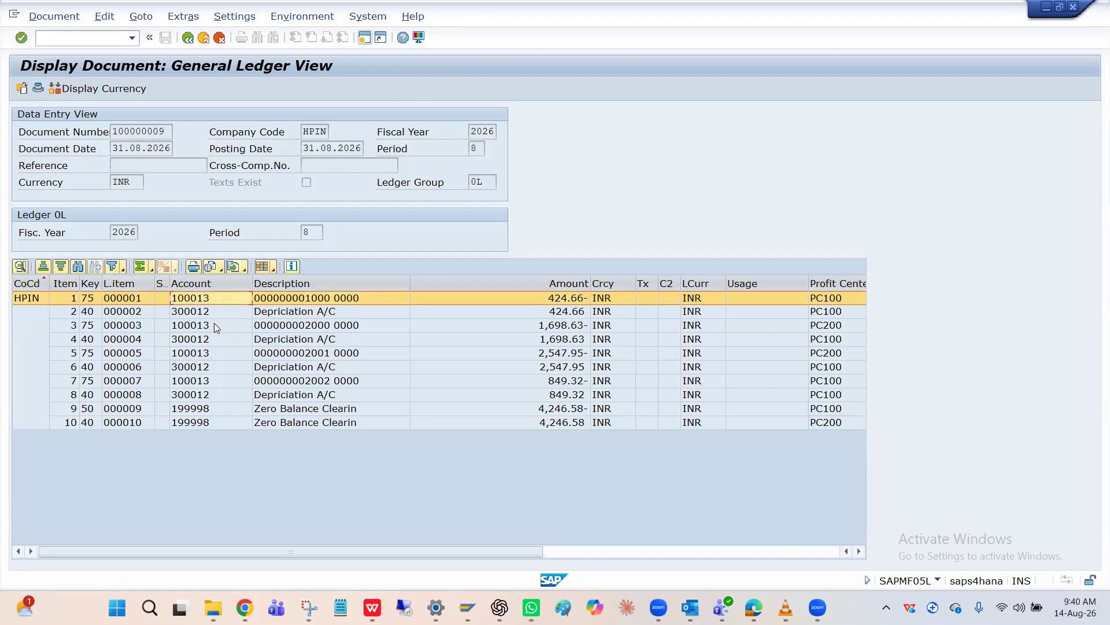
left_click(214, 323)
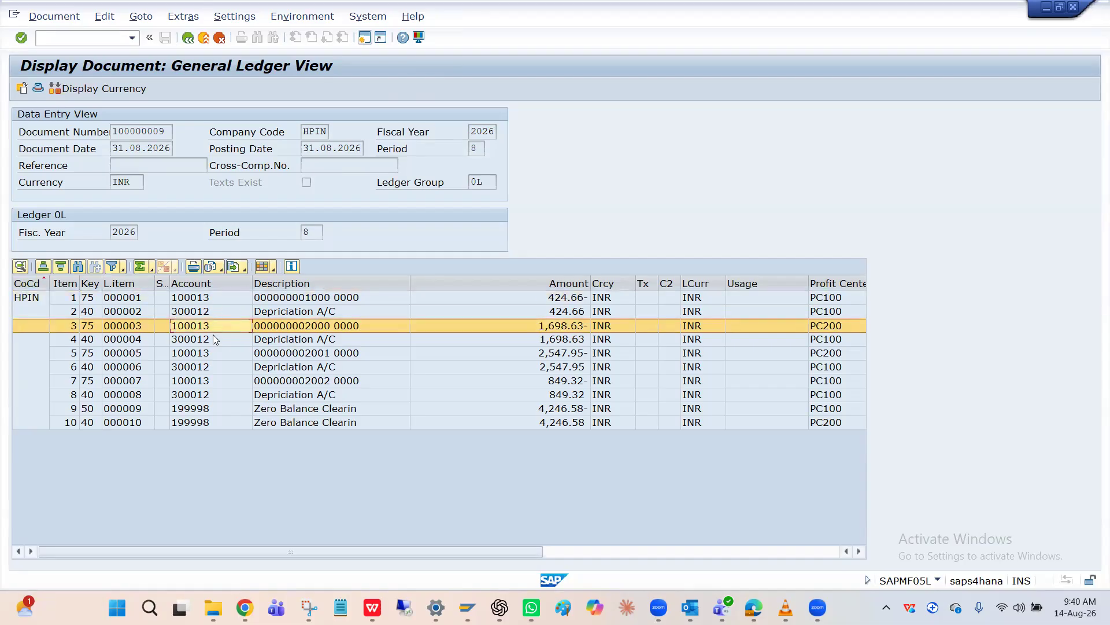
left_click(212, 380)
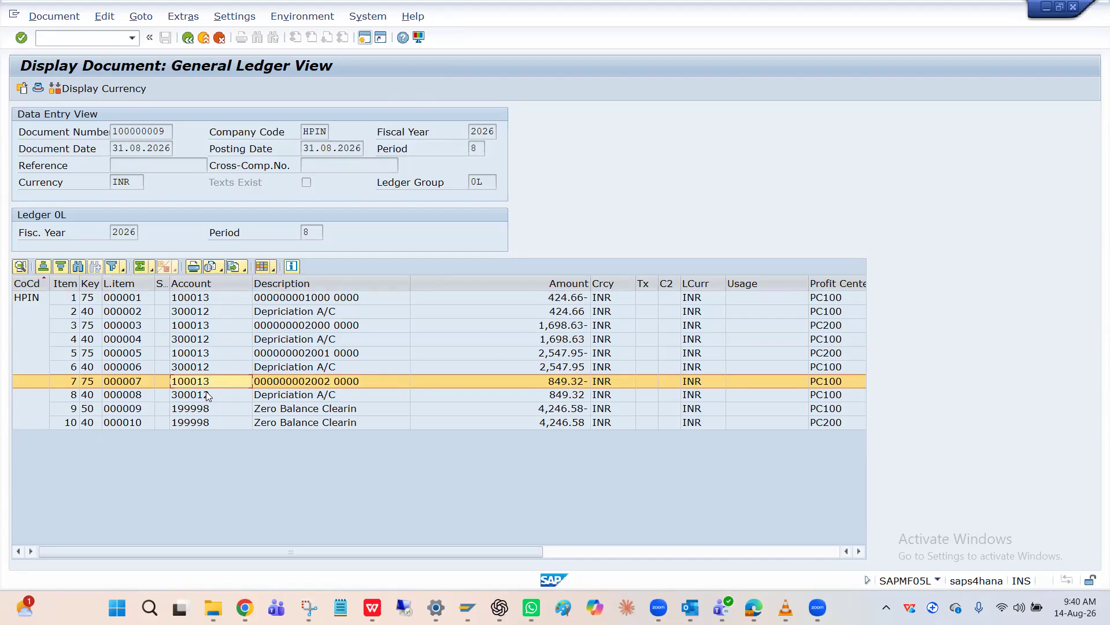
left_click(211, 299)
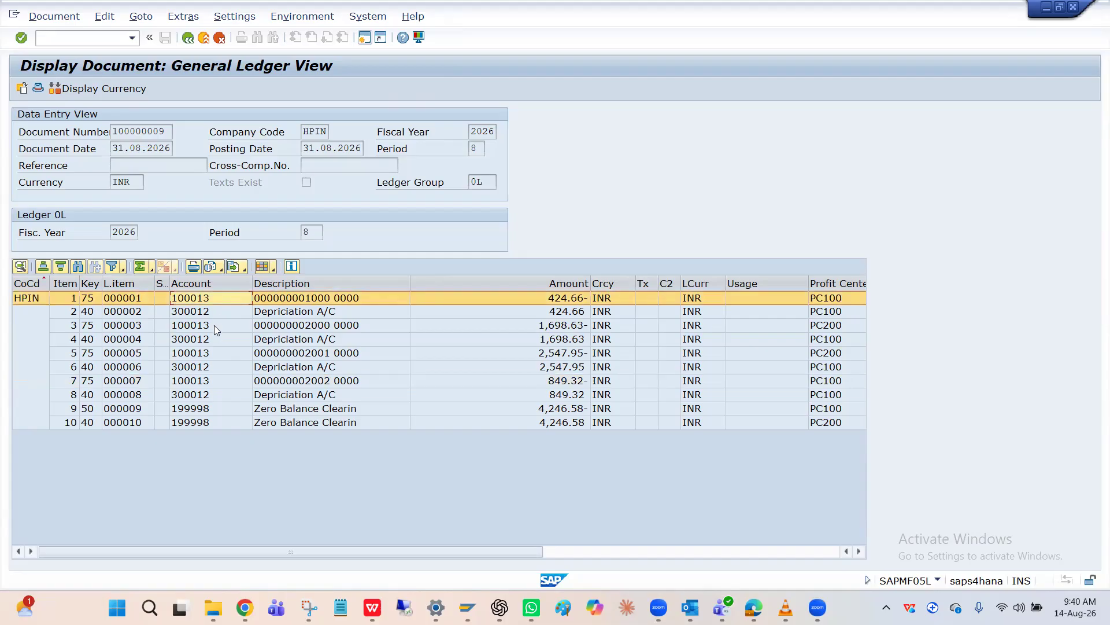
left_click(214, 325)
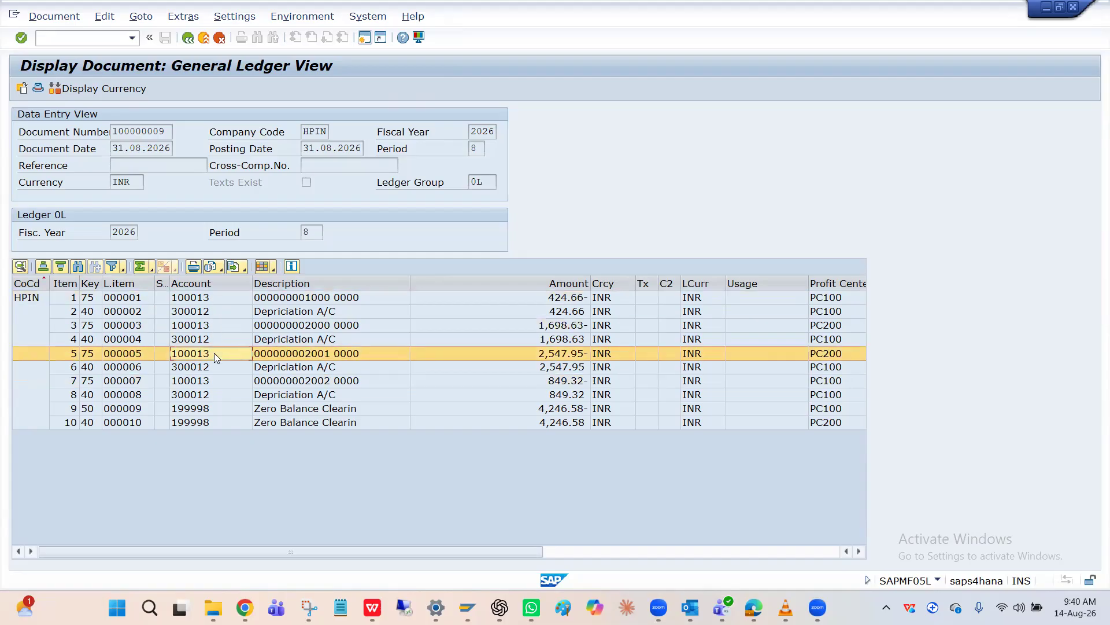
left_click(209, 381)
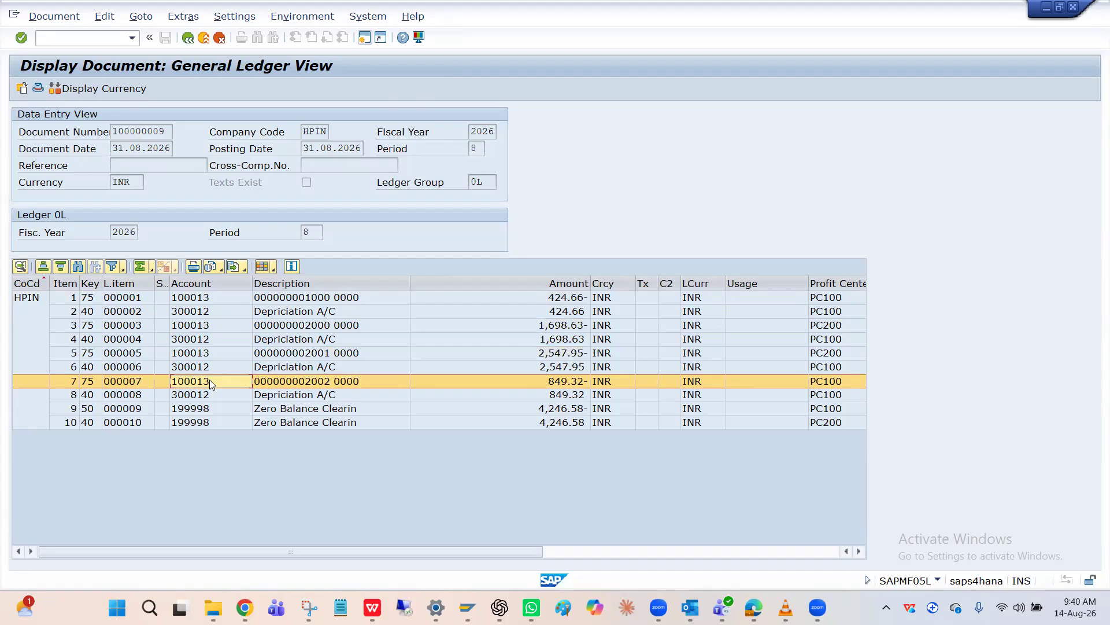
Compare the depreciation expense account across line items 2, 4, 6 and 8 of the document
left_click(224, 313)
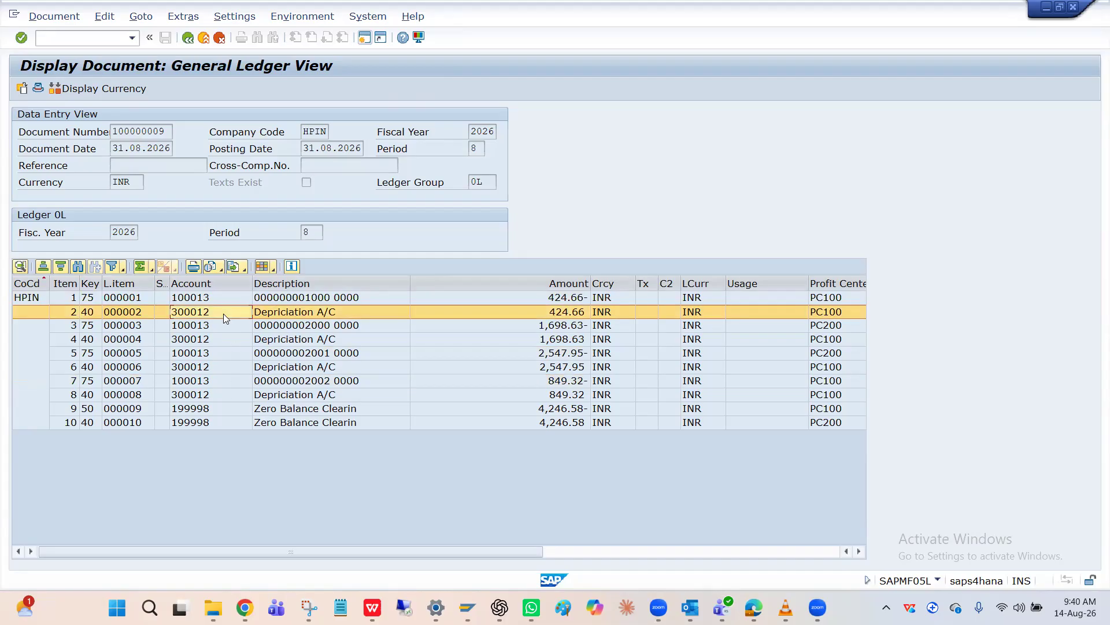
left_click(221, 339)
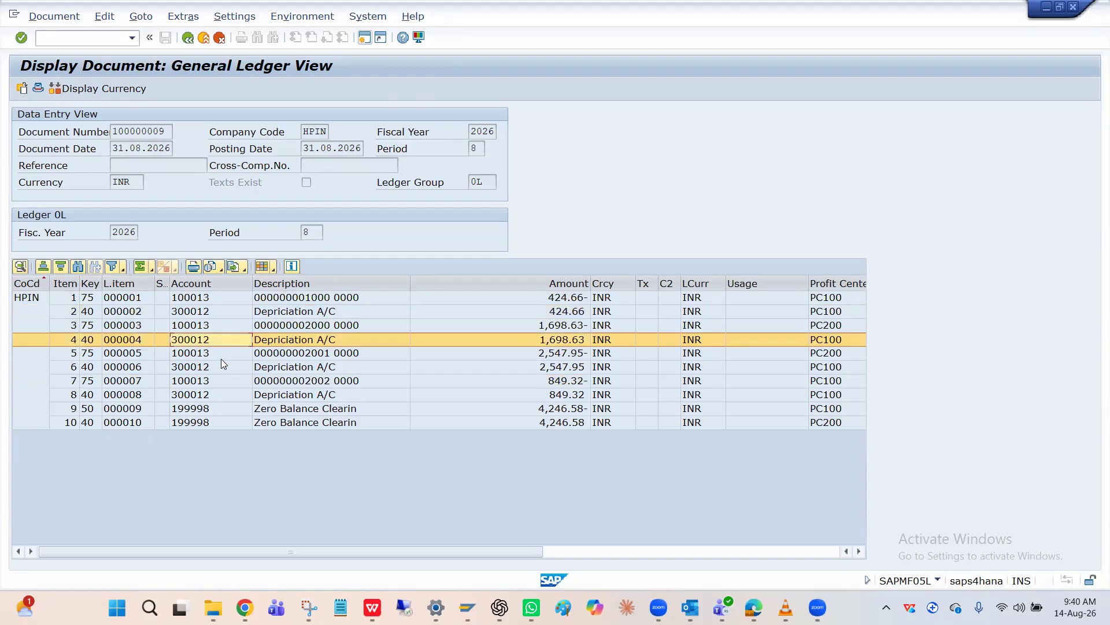
left_click(221, 368)
left_click(218, 392)
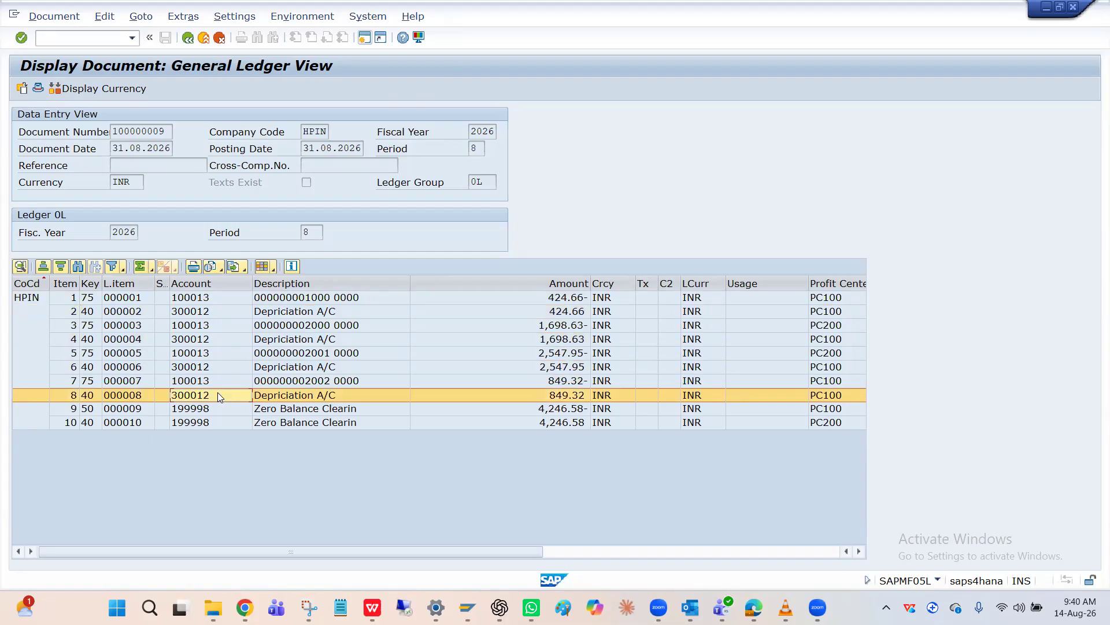
Compare the accounts of line items 1 and 2, the accumulated depreciation and depreciation expense pair for asset 1000
left_click(292, 398)
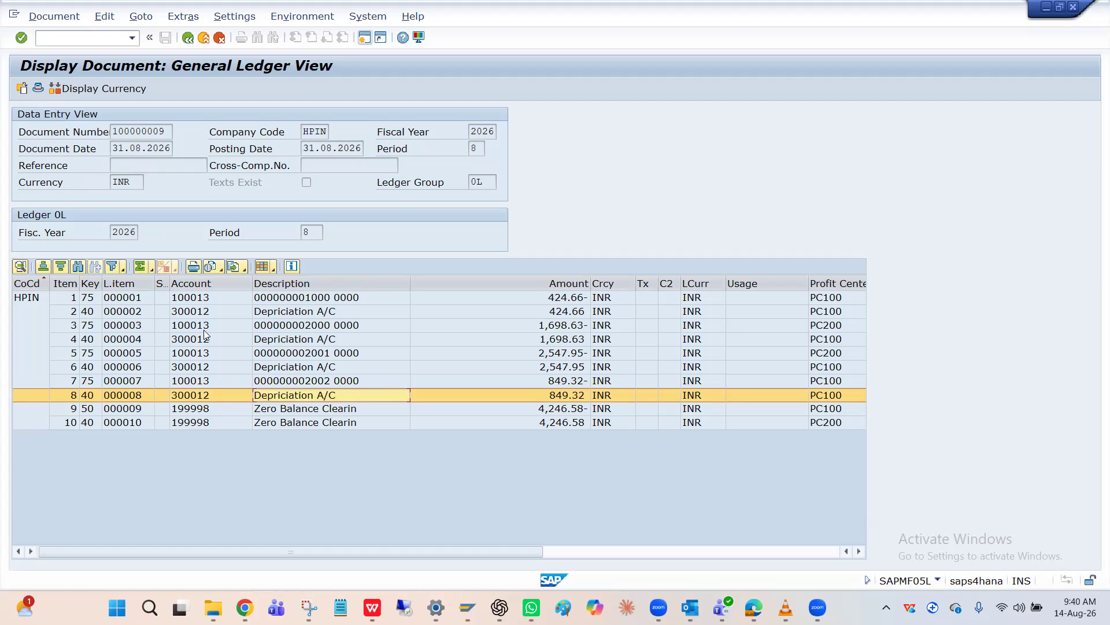
left_click(210, 299)
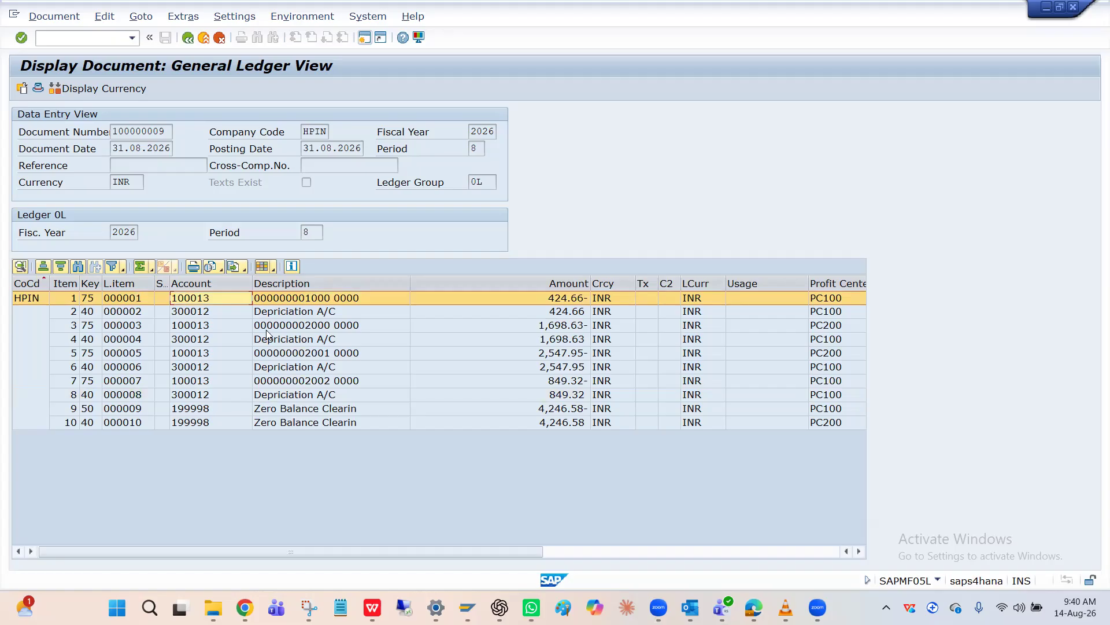
left_click(194, 313)
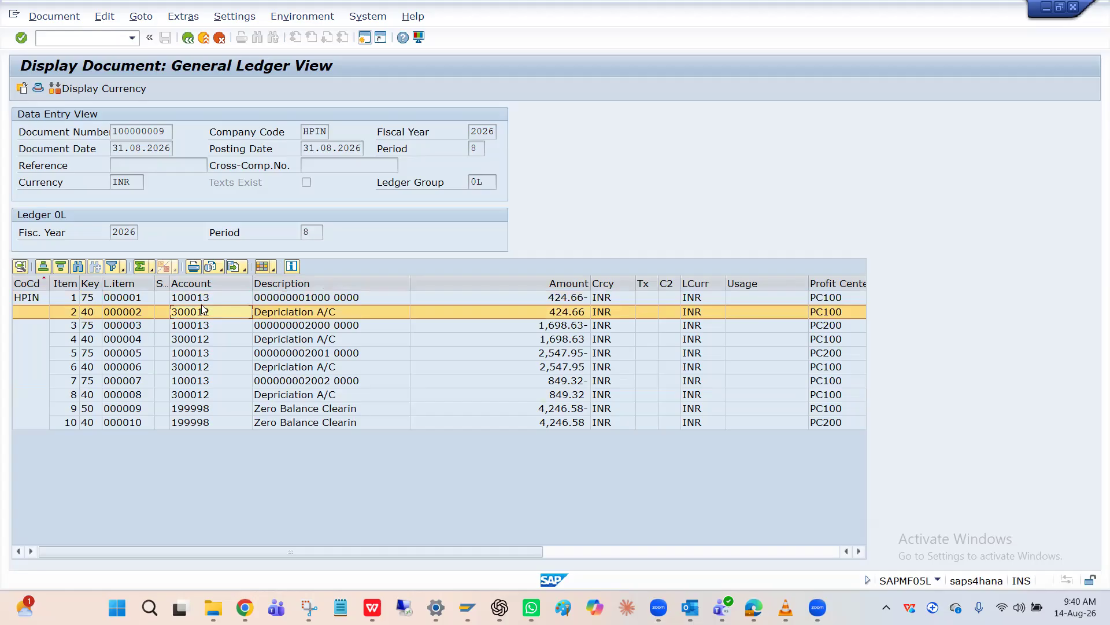
left_click(209, 303)
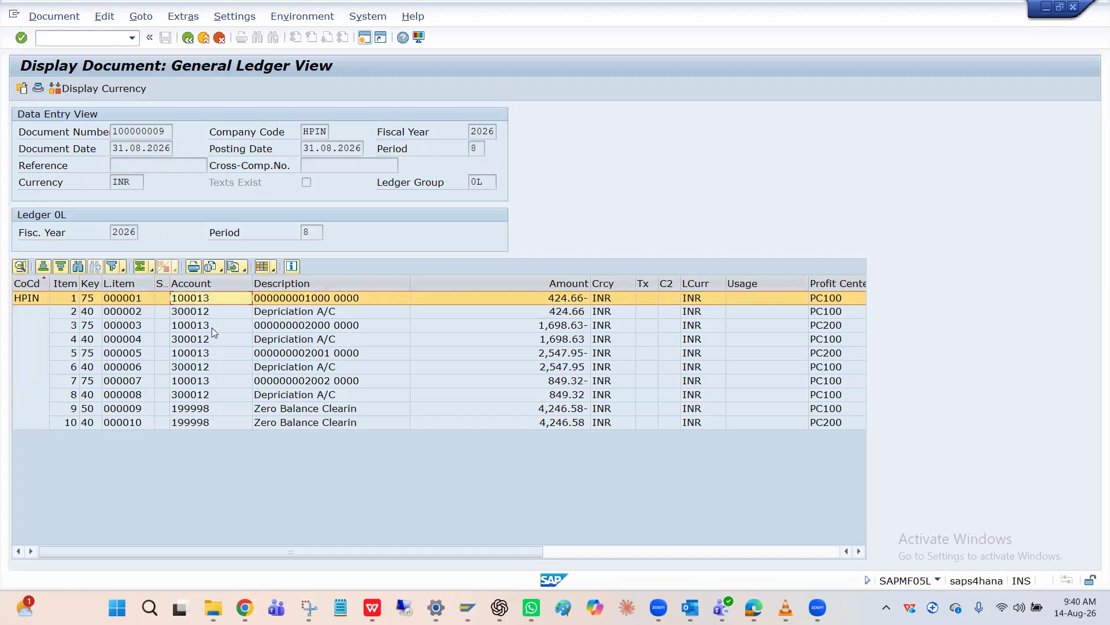
Examine the account, description and profit center of the zero balance clearing entries in line items 9 and 10
left_click(201, 410)
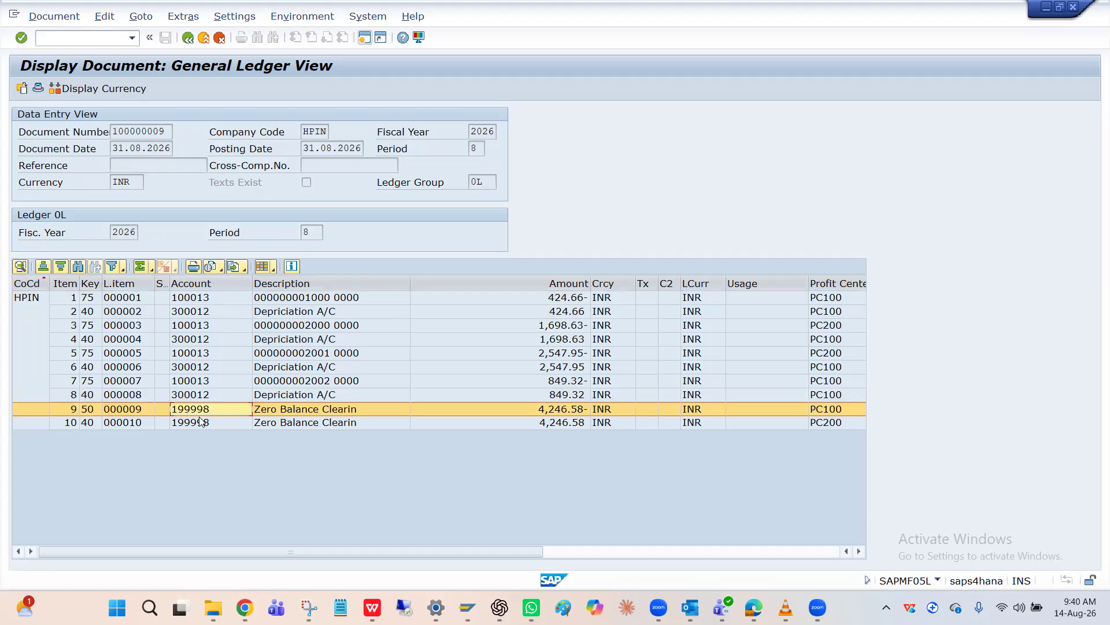
left_click(200, 422)
left_click(200, 411)
left_click(836, 396)
left_click(833, 409)
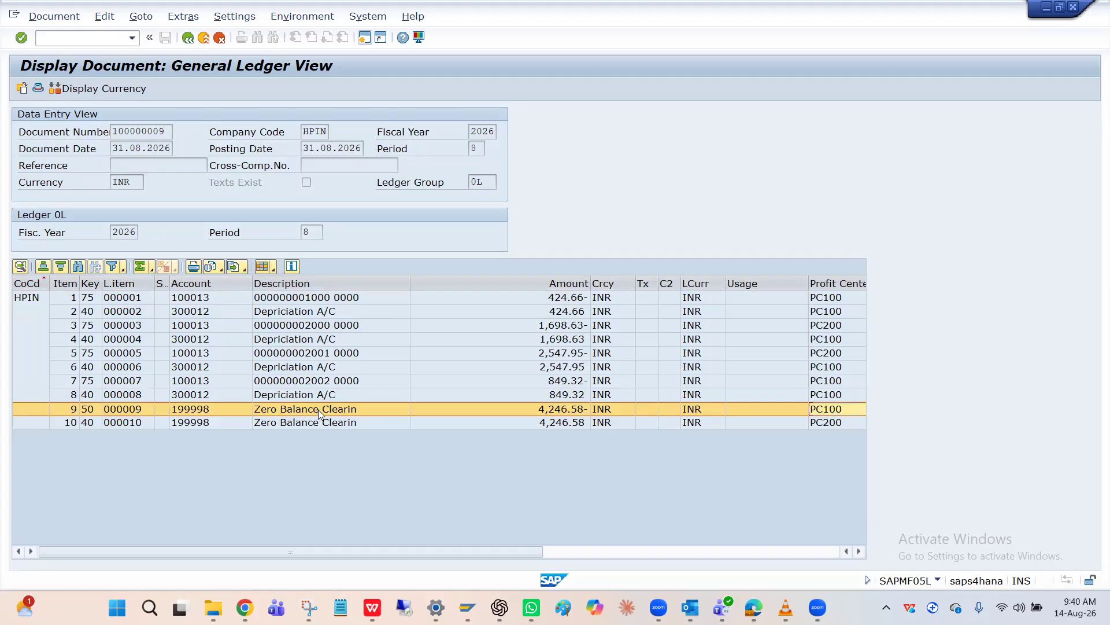
left_click(207, 423)
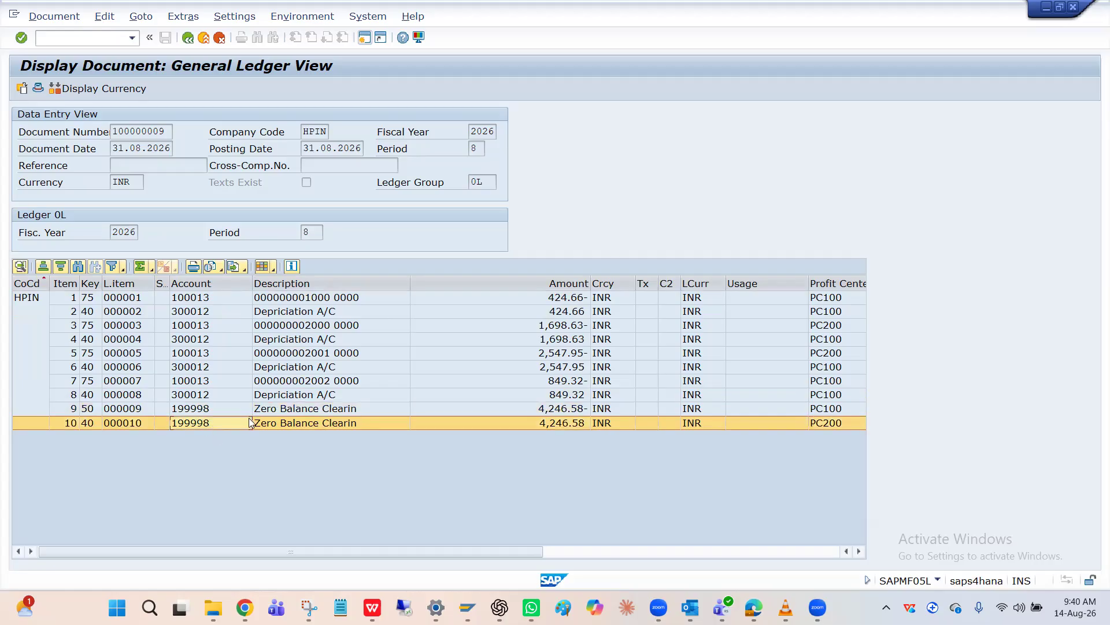
left_click(297, 425)
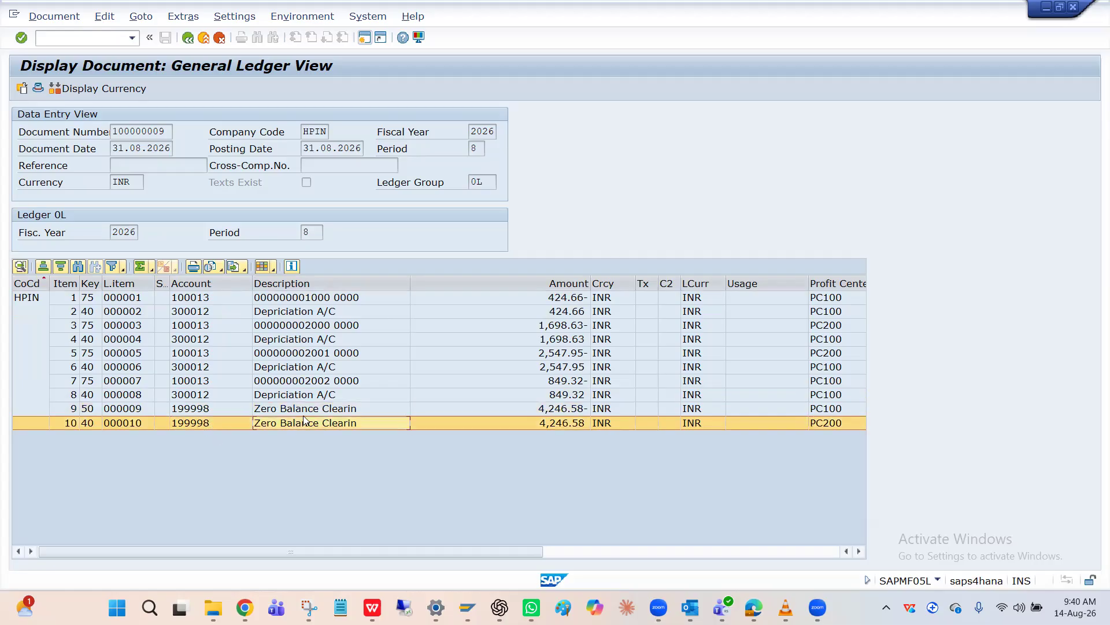
left_click(301, 414)
left_click(306, 427)
left_click(306, 414)
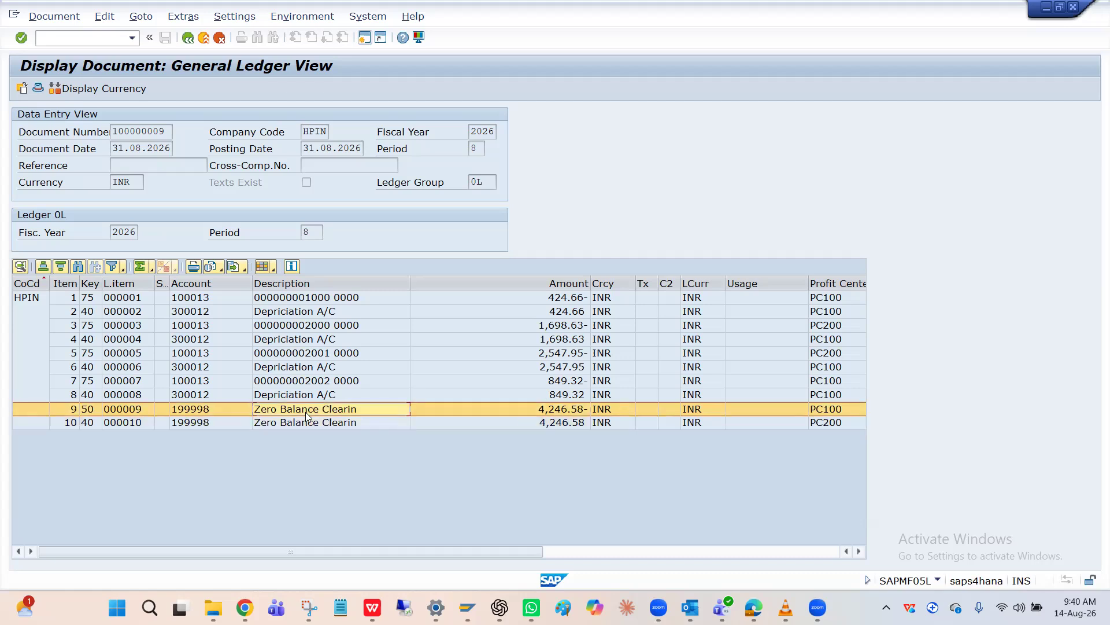
Compare the profit centers of line items 1 to 4 with the one on line item 10
left_click(824, 297)
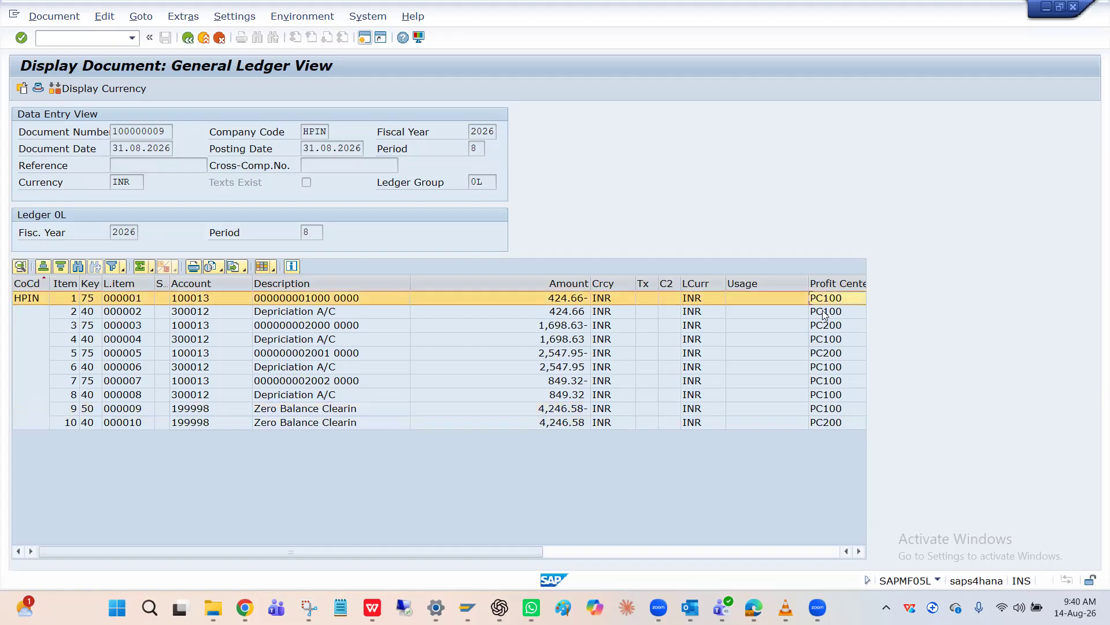
left_click(825, 312)
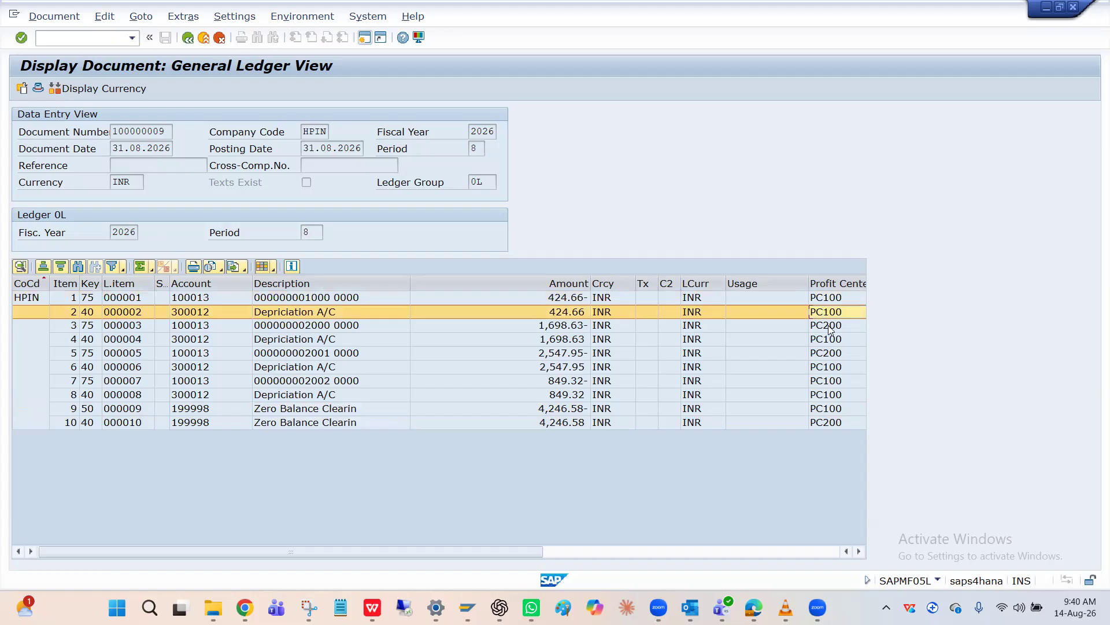
left_click(830, 327)
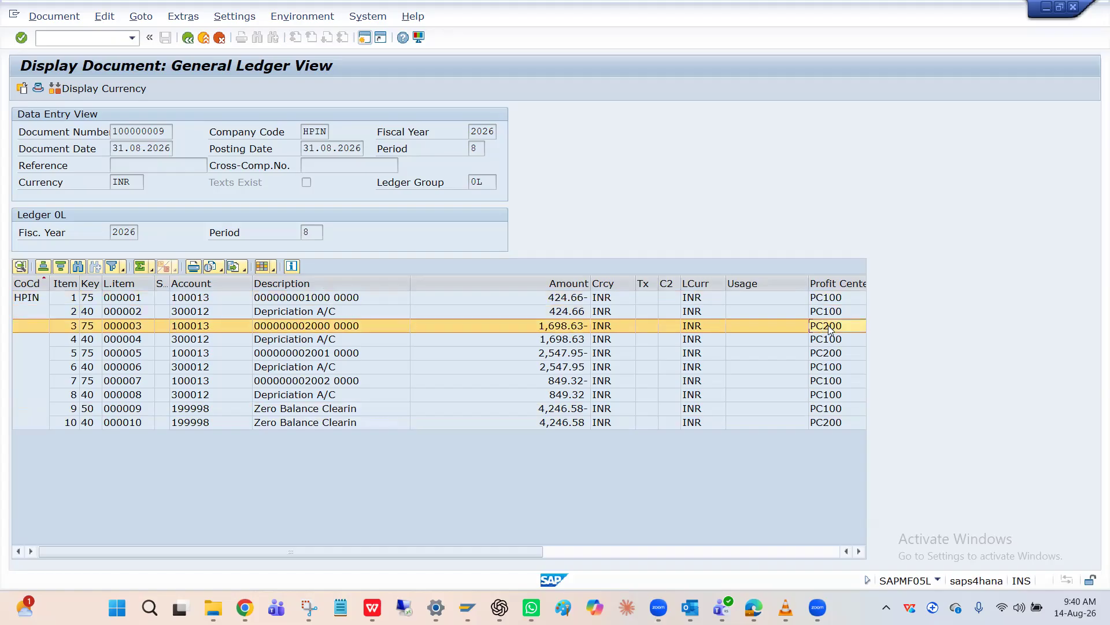
left_click(831, 339)
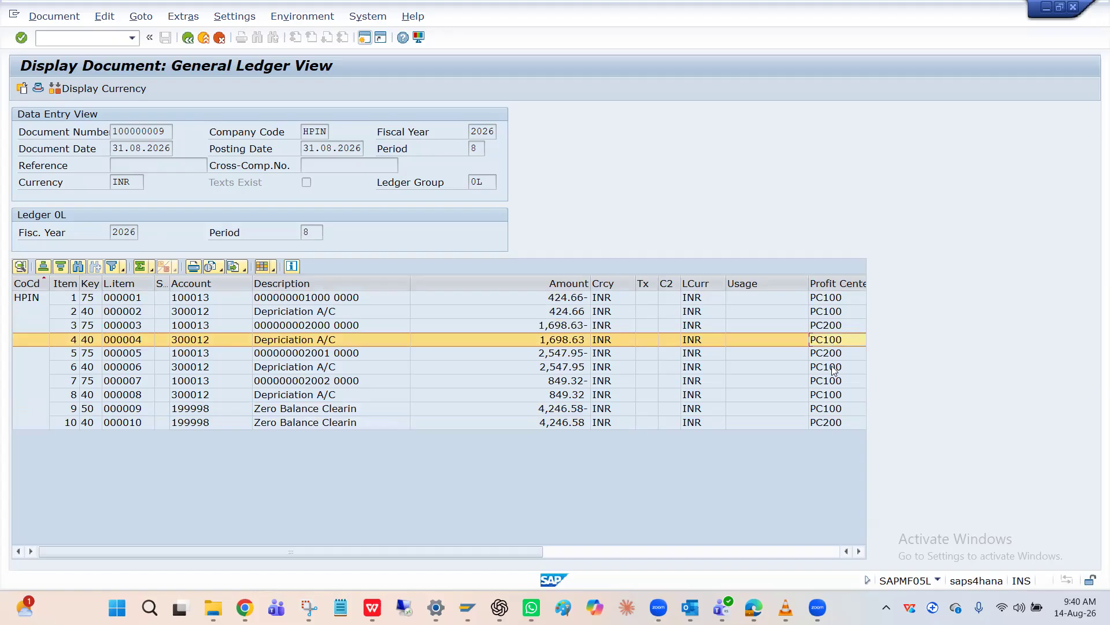
left_click(824, 422)
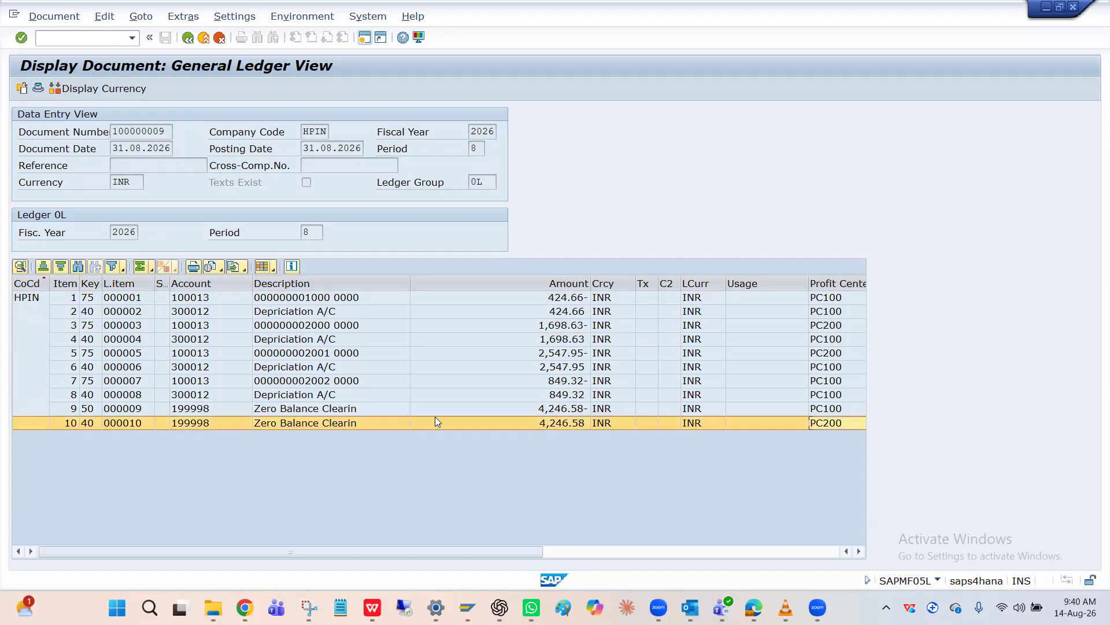
Compare the amounts of the two zero balance clearing entries, line items 9 and 10
left_click(135, 410)
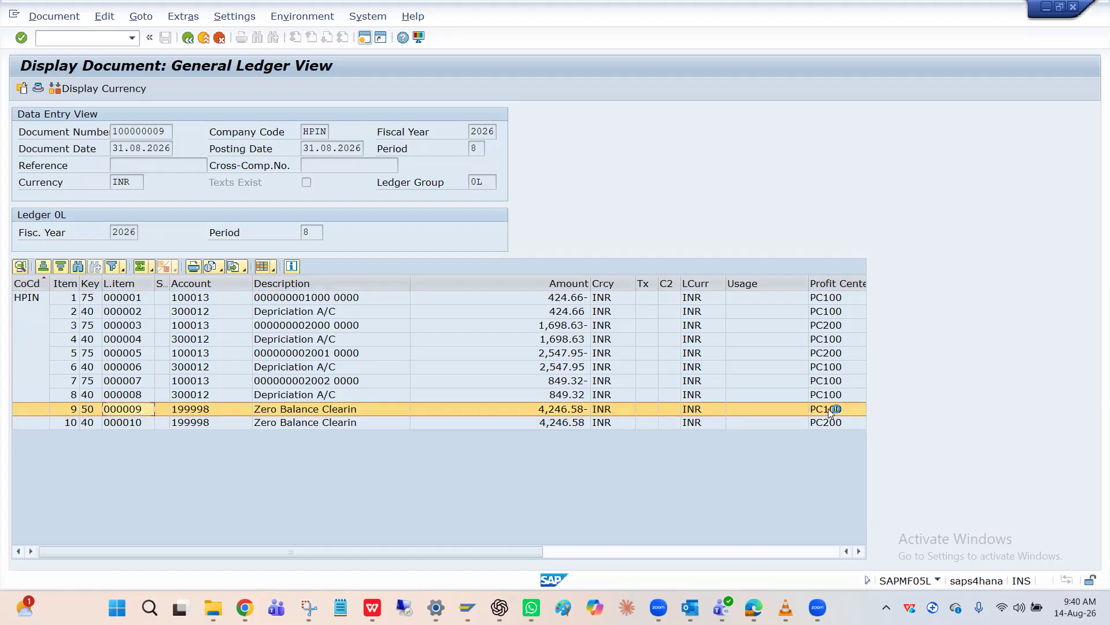
left_click(547, 412)
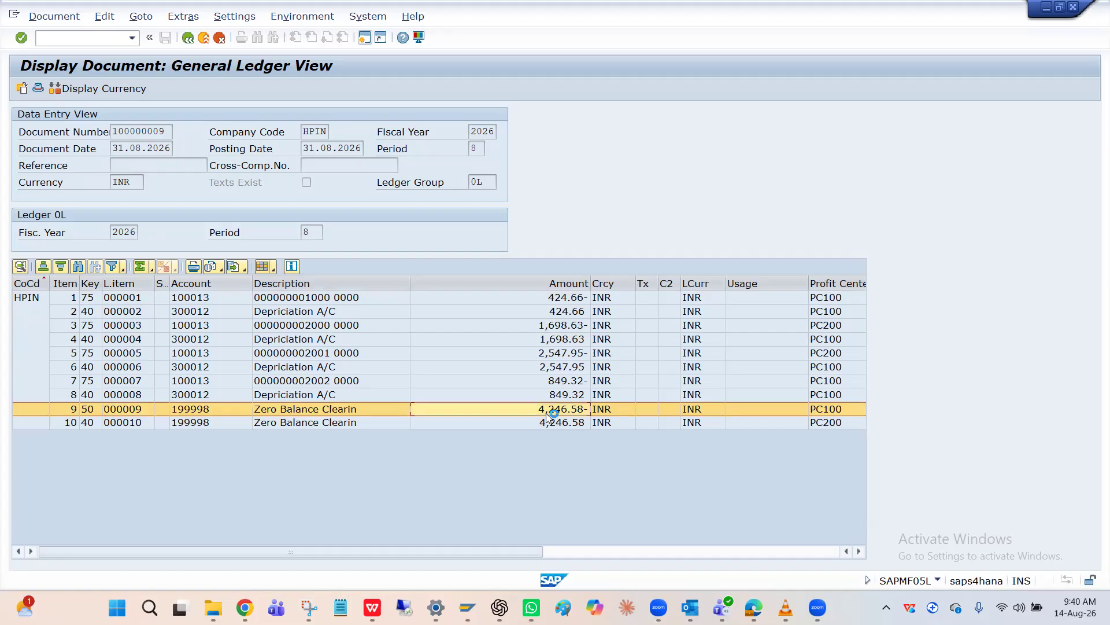
left_click(552, 427)
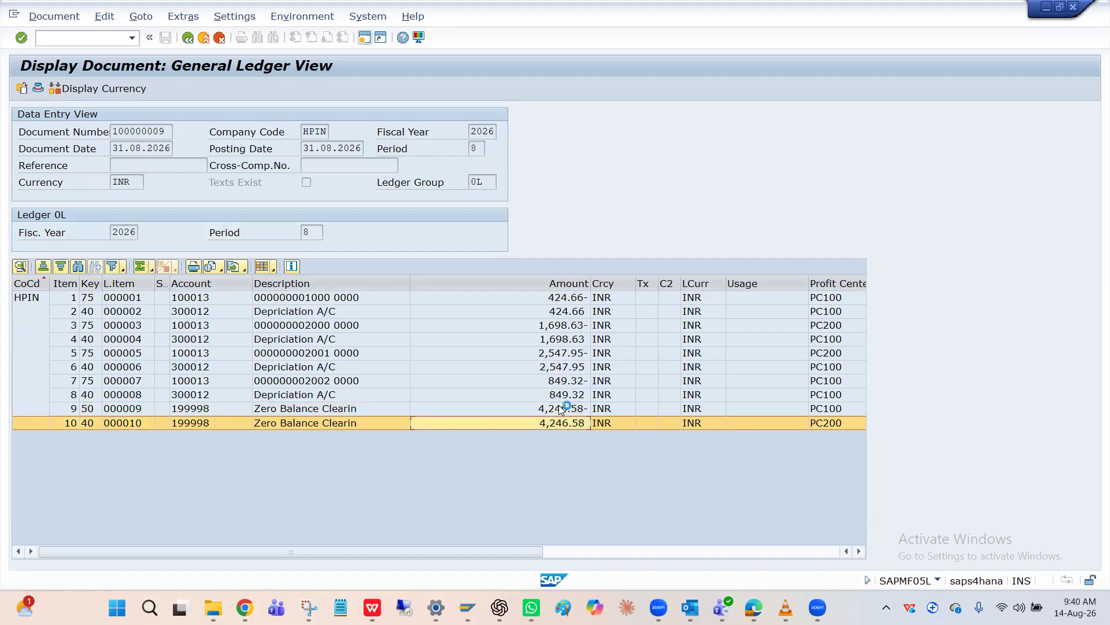
left_click(559, 406)
left_click(544, 422)
left_click(546, 411)
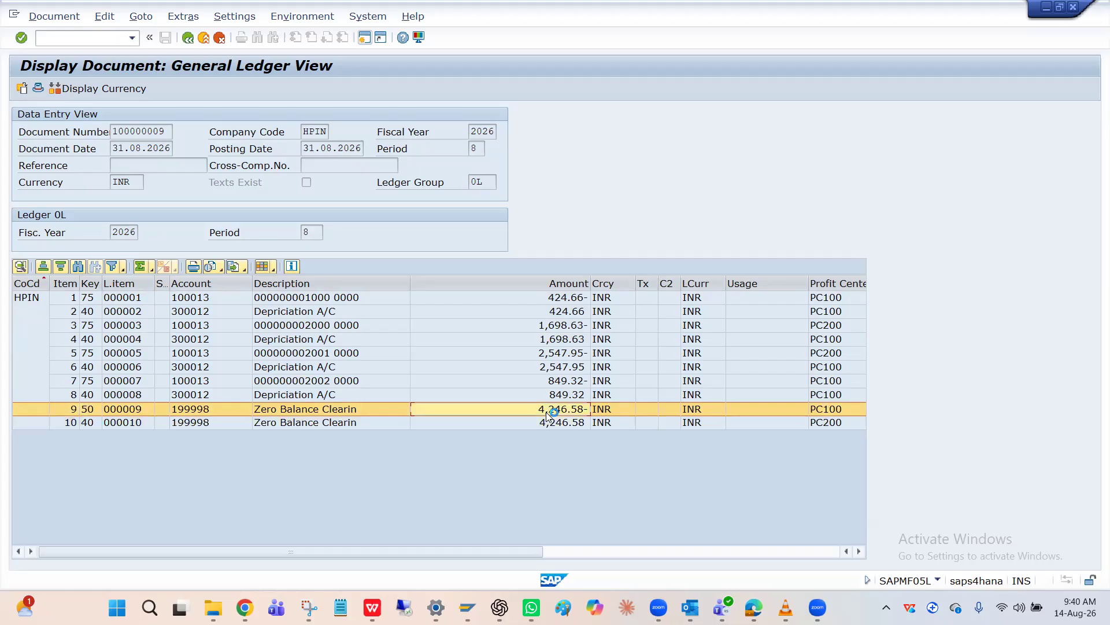
left_click(548, 427)
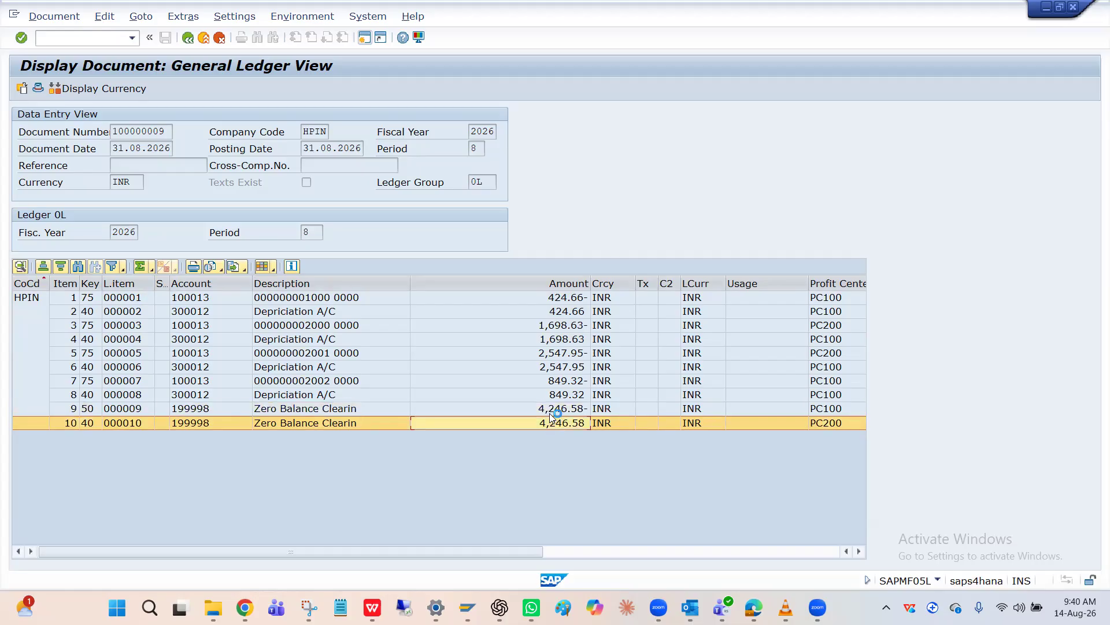
left_click(549, 412)
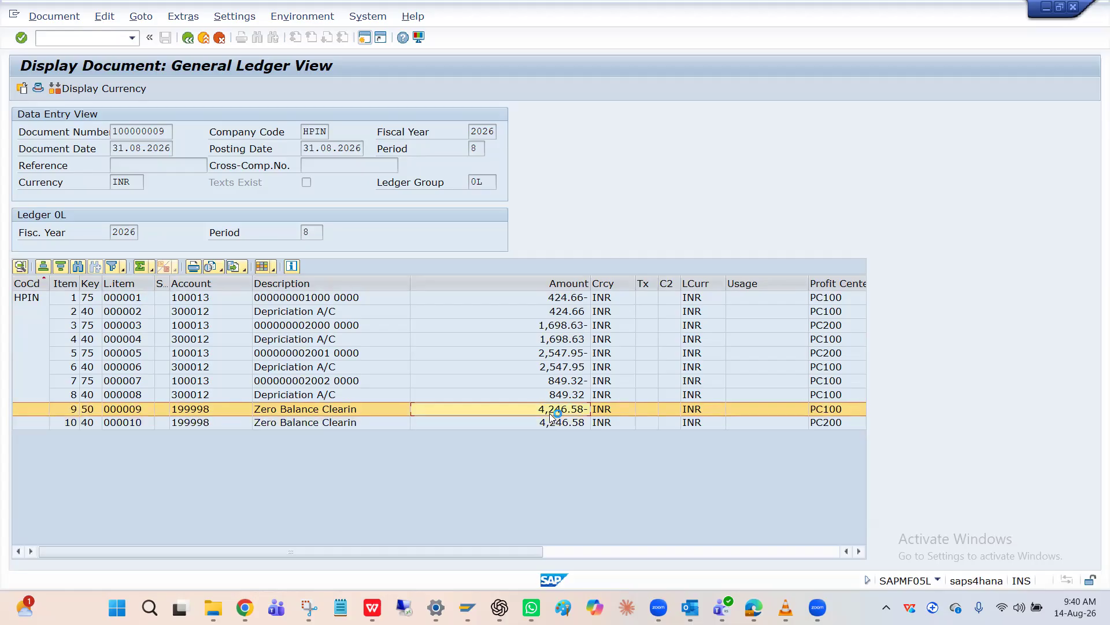
left_click(550, 424)
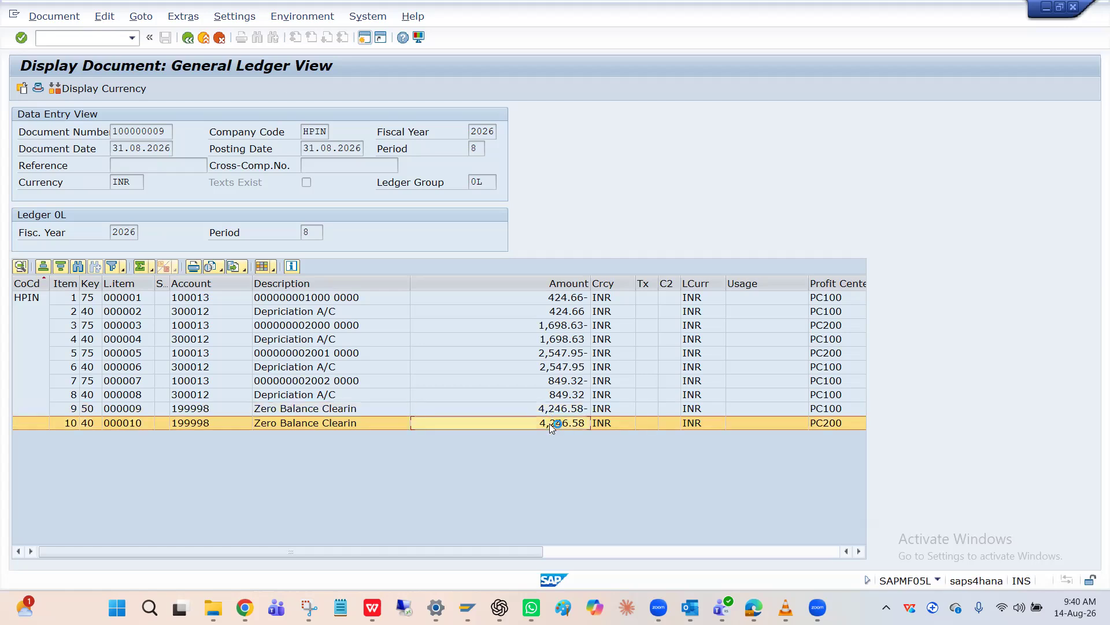
left_click(550, 413)
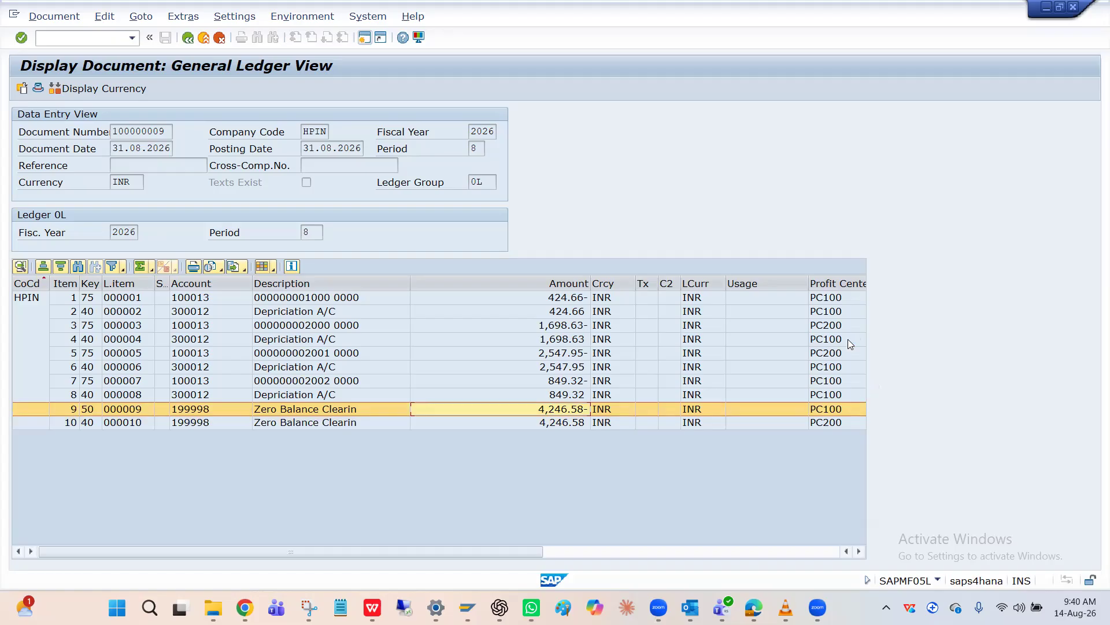
Check the profit center of line item 1 against the accounts and profit centers of the zero balance clearing lines
left_click(835, 302)
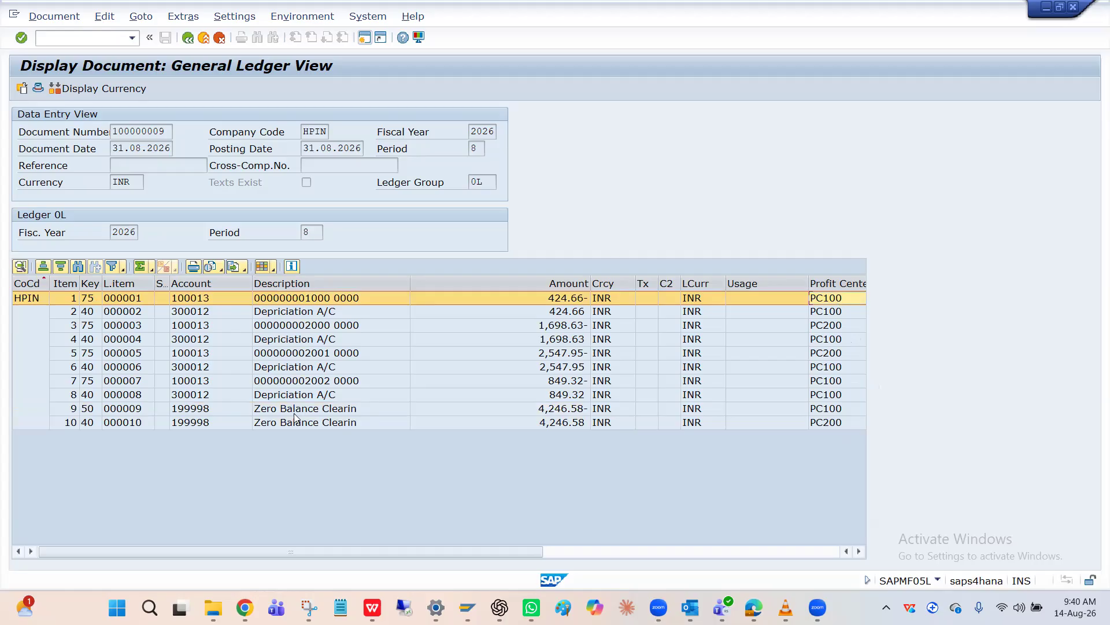
left_click(222, 422)
left_click(217, 409)
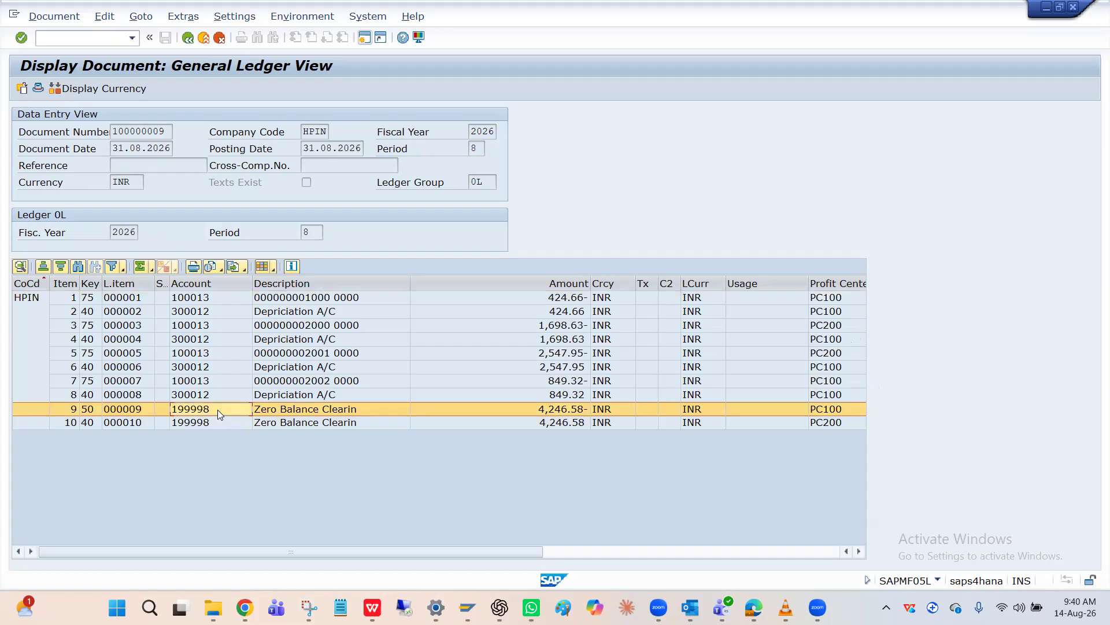
left_click(834, 424)
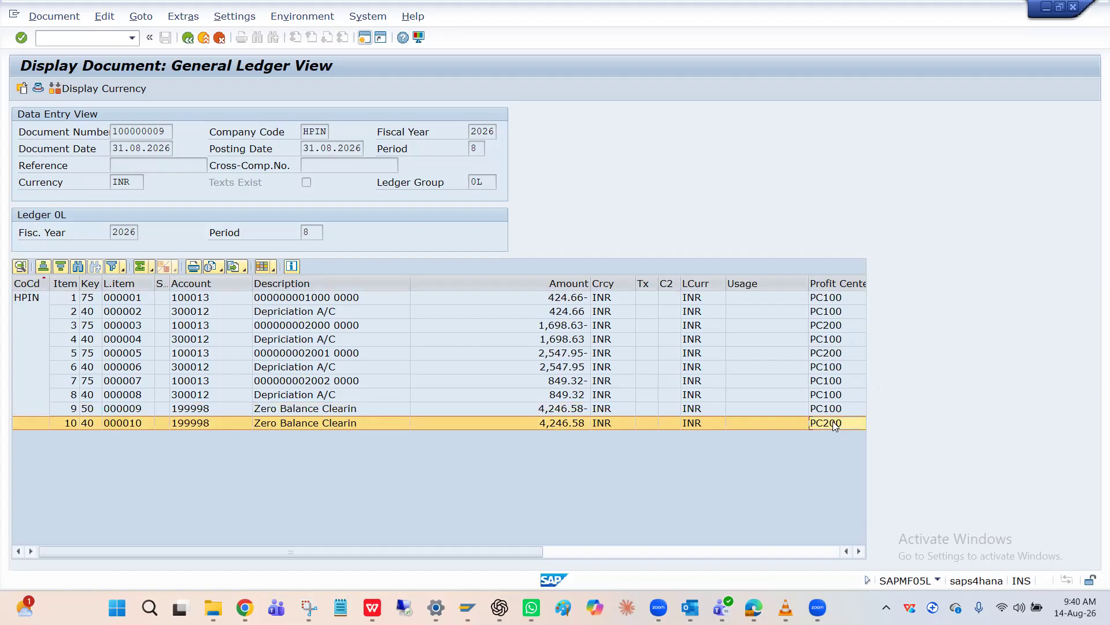
Compare the profit centers across line items 3, 4 and 5, and check them against line item 1
left_click(830, 331)
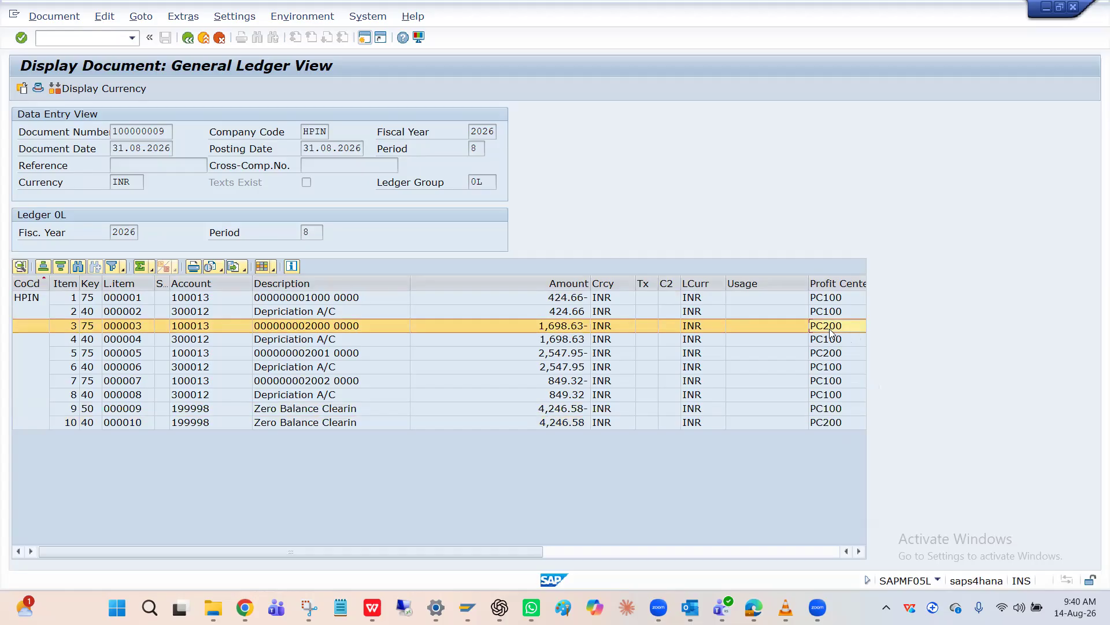
left_click(837, 342)
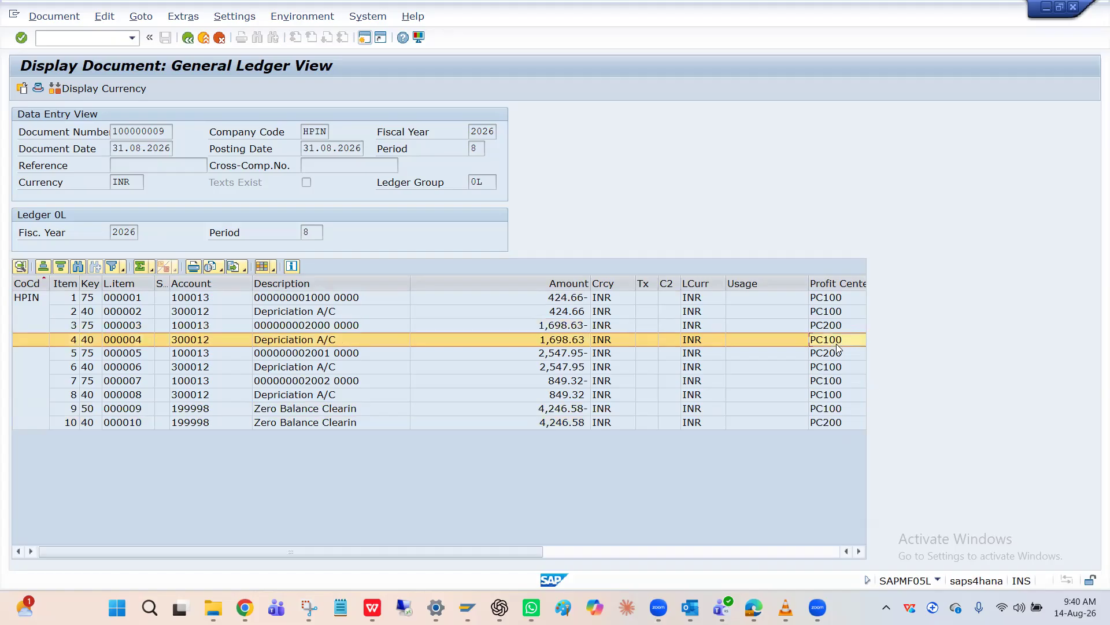
left_click(834, 356)
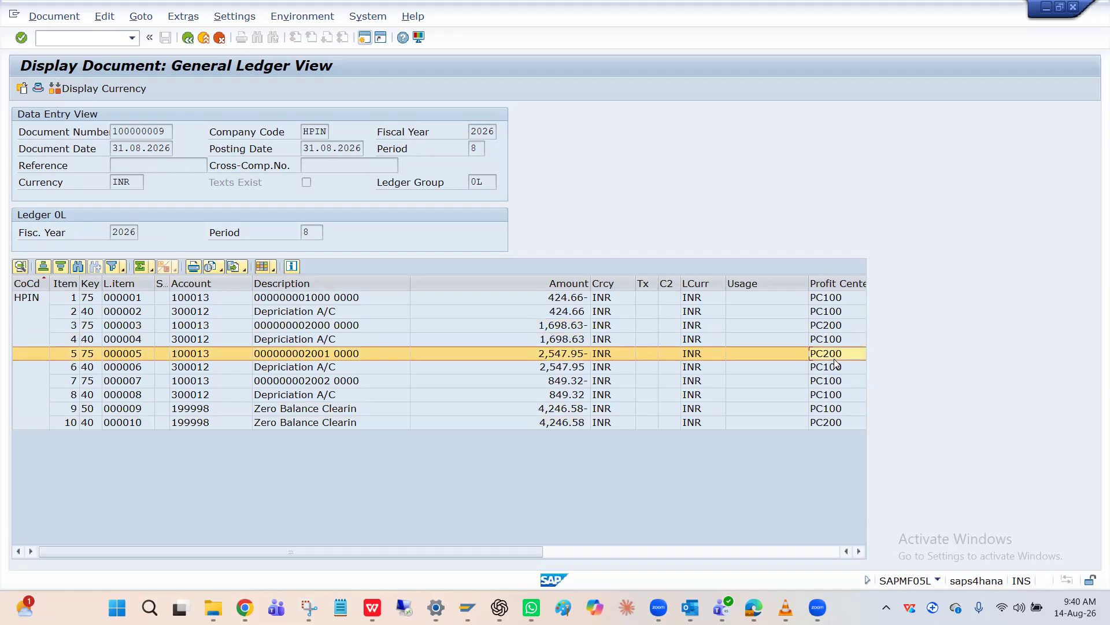
left_click(837, 341)
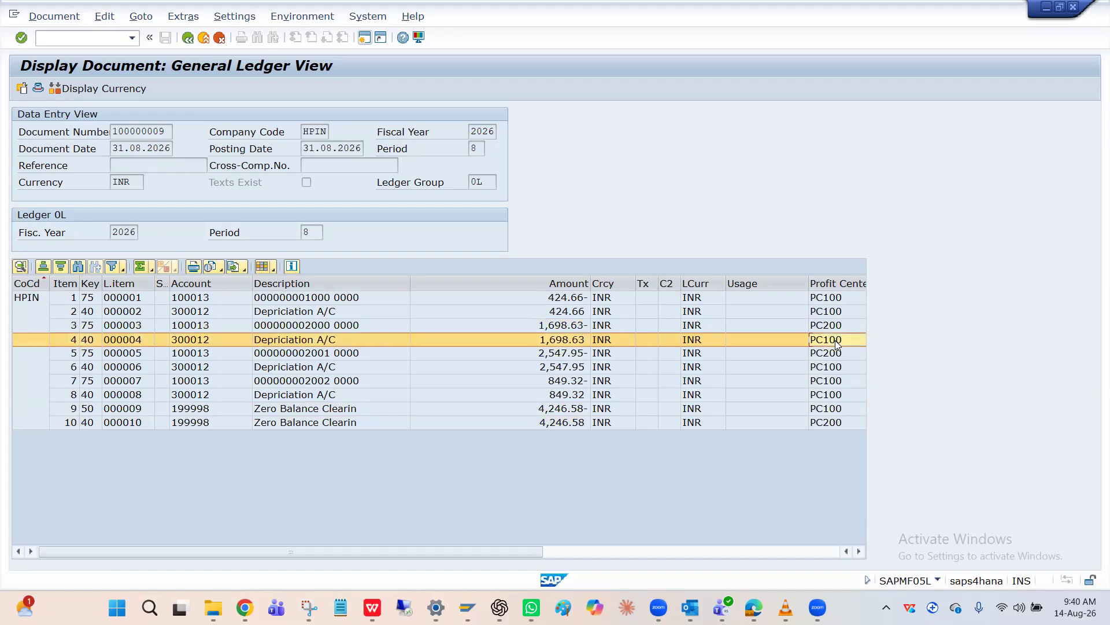
left_click(838, 327)
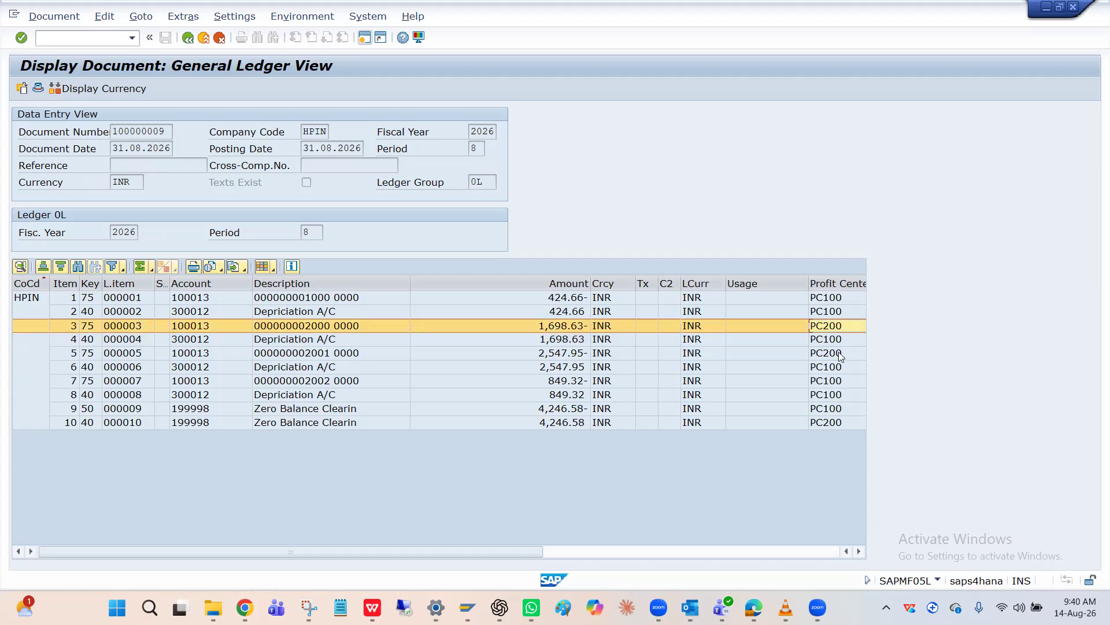
left_click(840, 356)
left_click(837, 329)
left_click(828, 300)
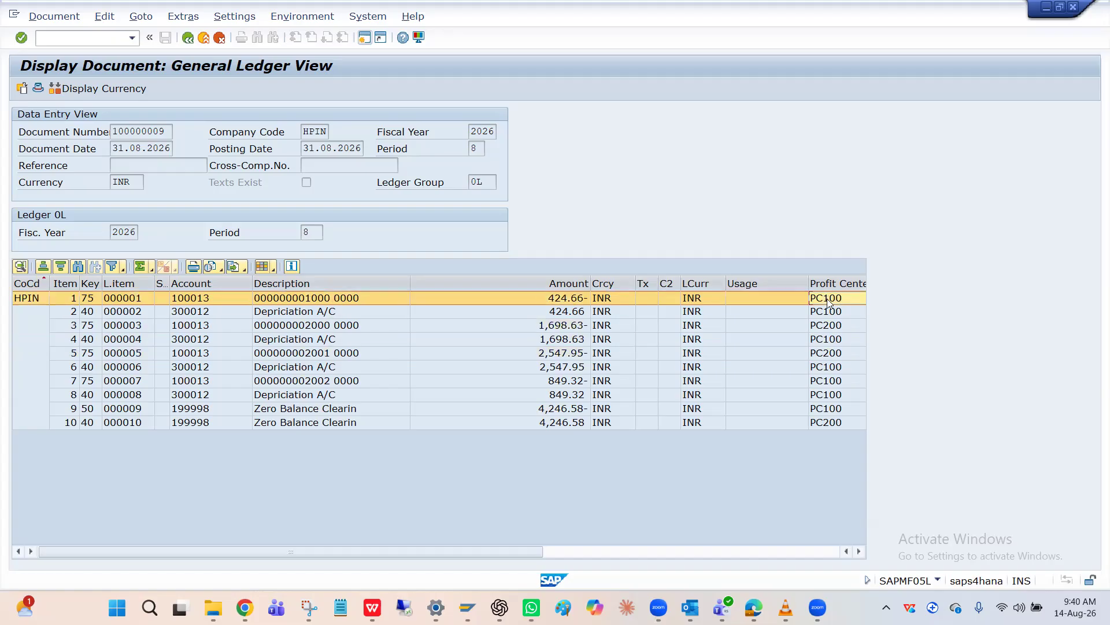
Check the profit centers of line items 8 and 9, and review the clearing entries' account and description
left_click(835, 410)
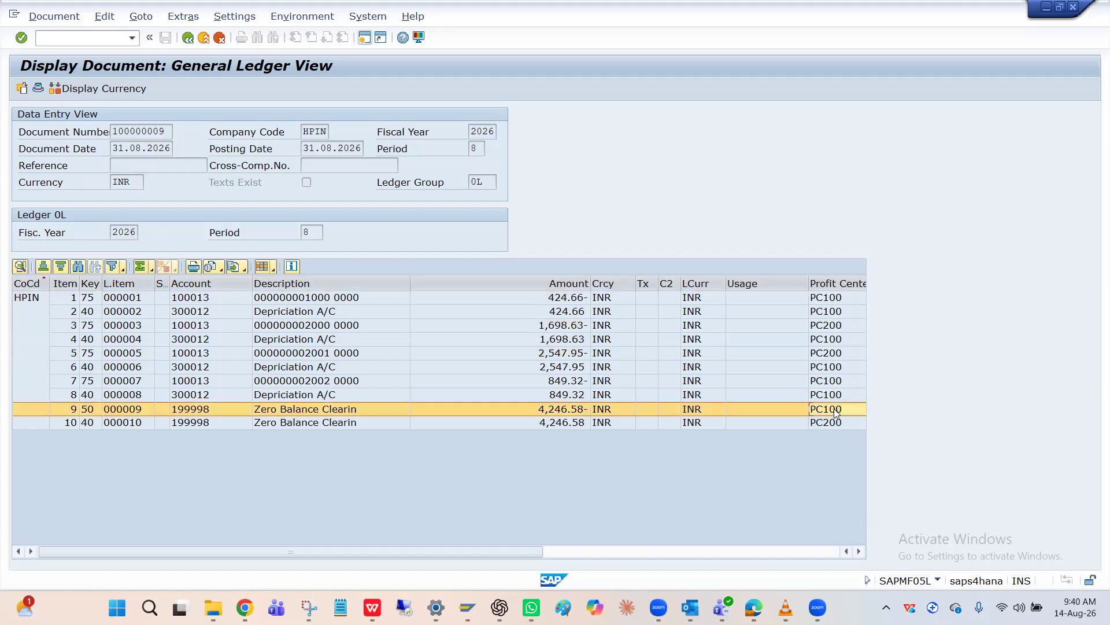
left_click(835, 396)
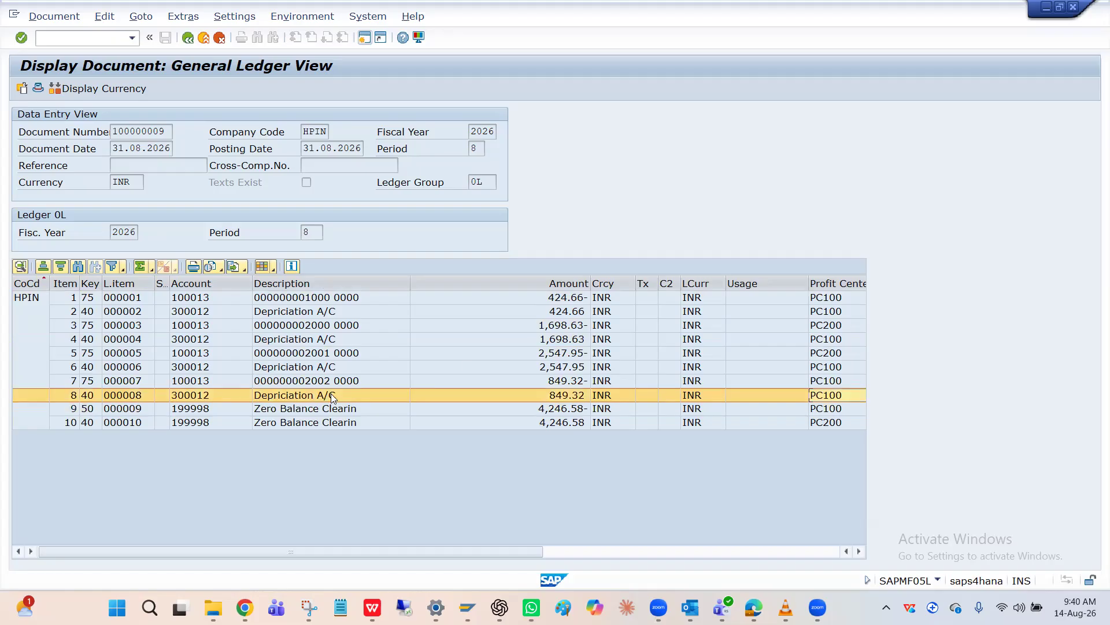
left_click(224, 412)
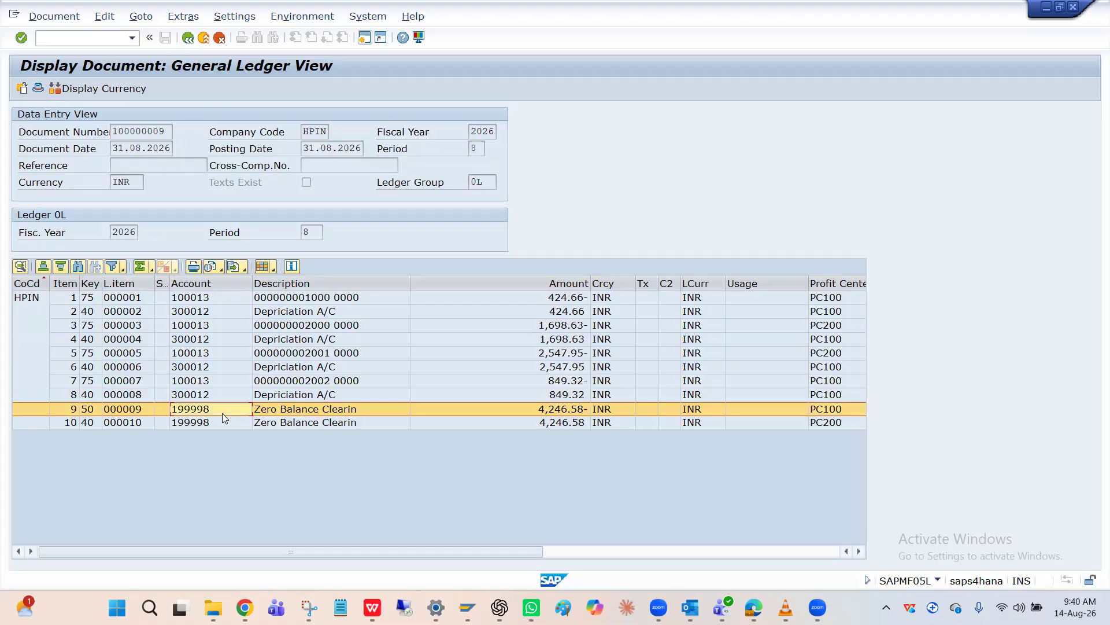
left_click(311, 422)
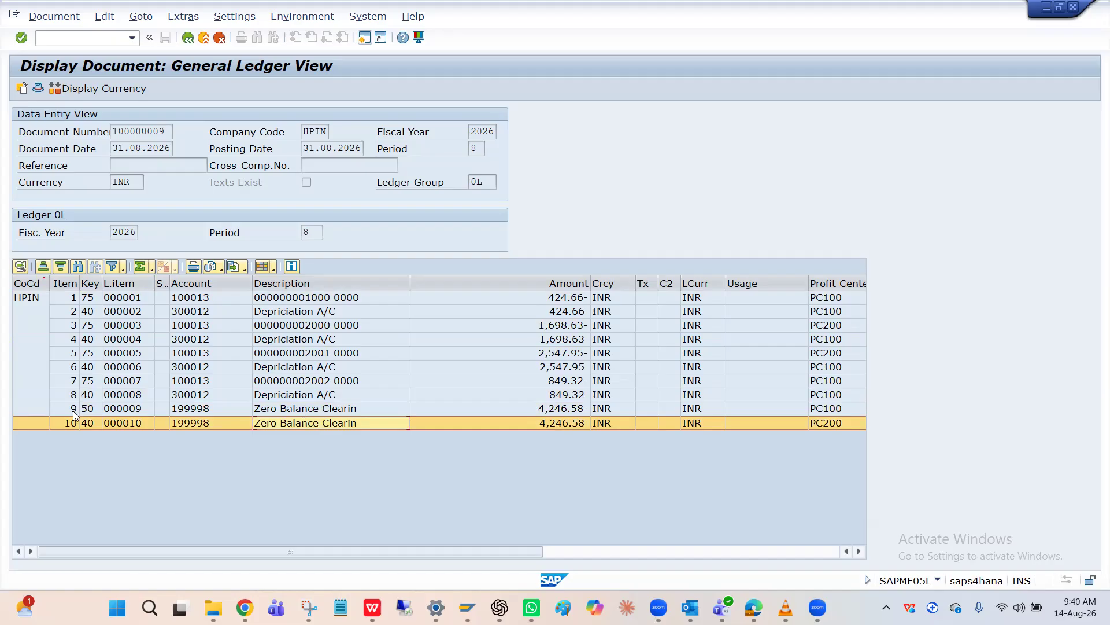
Review clearing line item 9 and compare the descriptions of asset line item 1 and depreciation account line items 2 and 8
left_click(22, 412)
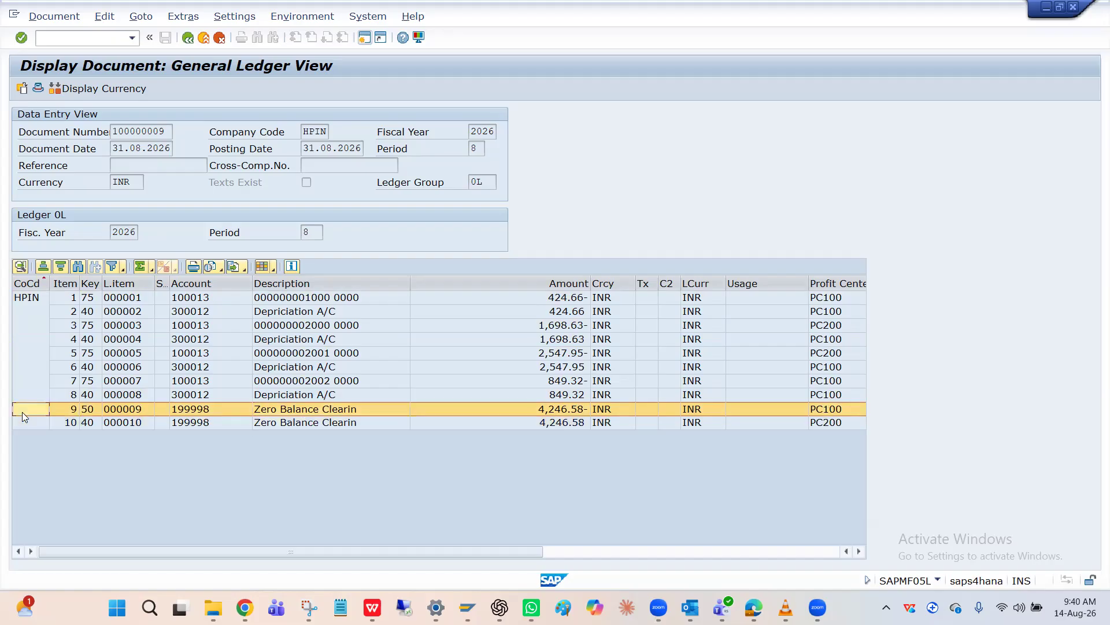
left_click(207, 298)
left_click(260, 297)
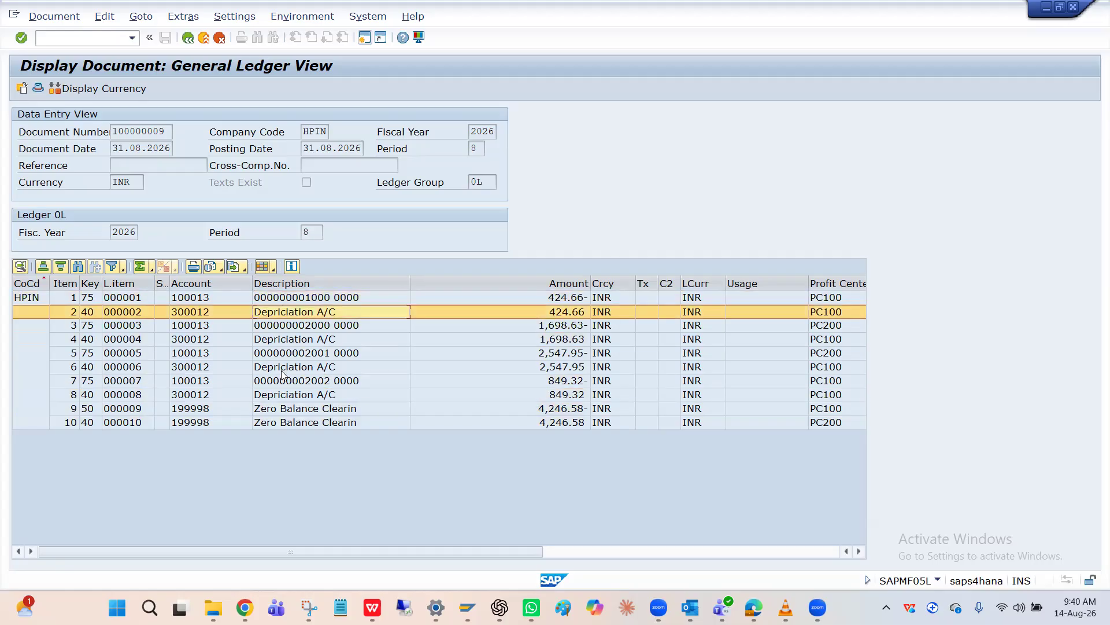
left_click(278, 395)
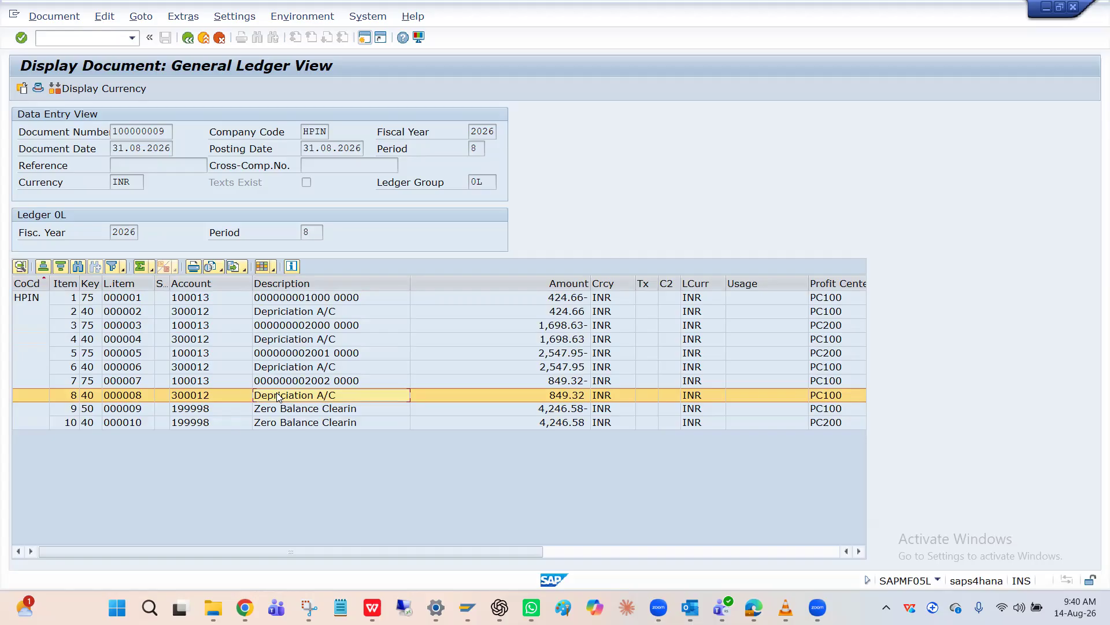
left_click(304, 298)
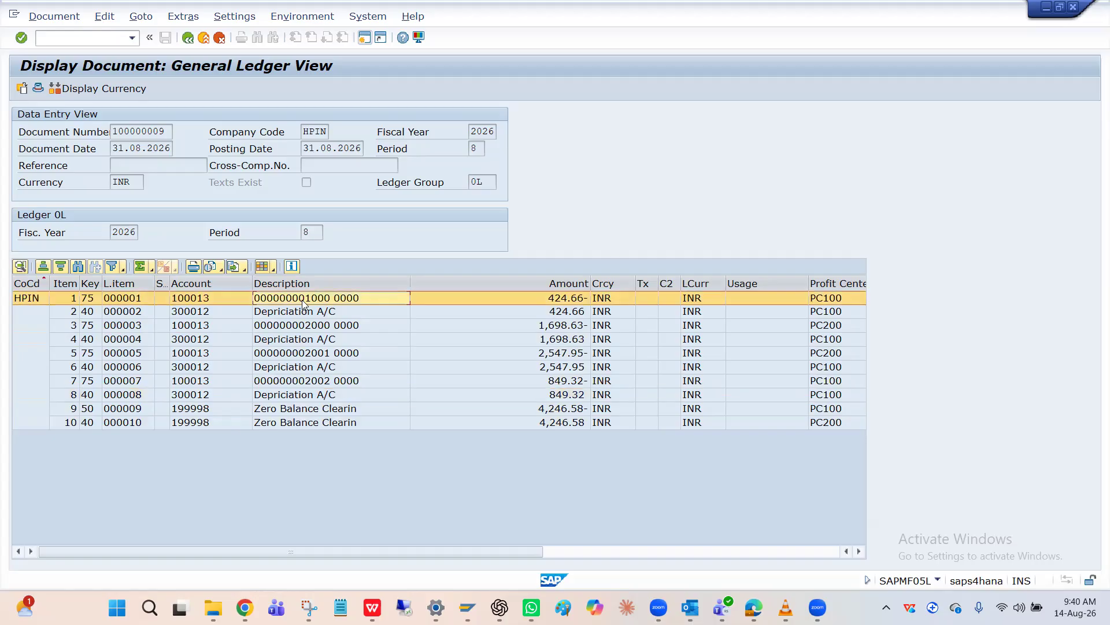
left_click(294, 316)
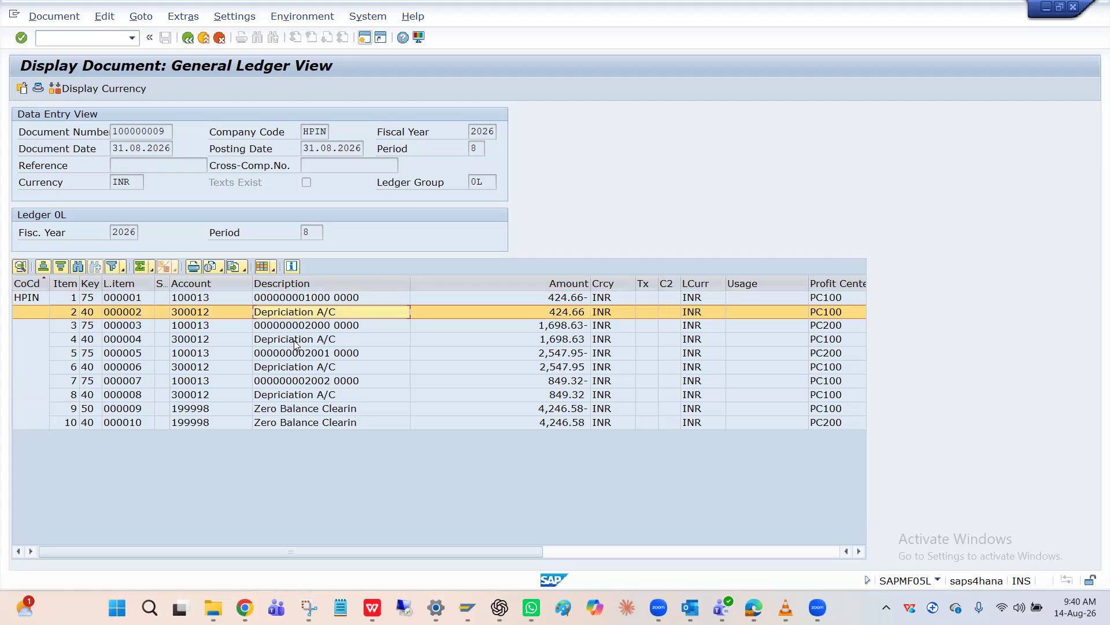
left_click(309, 302)
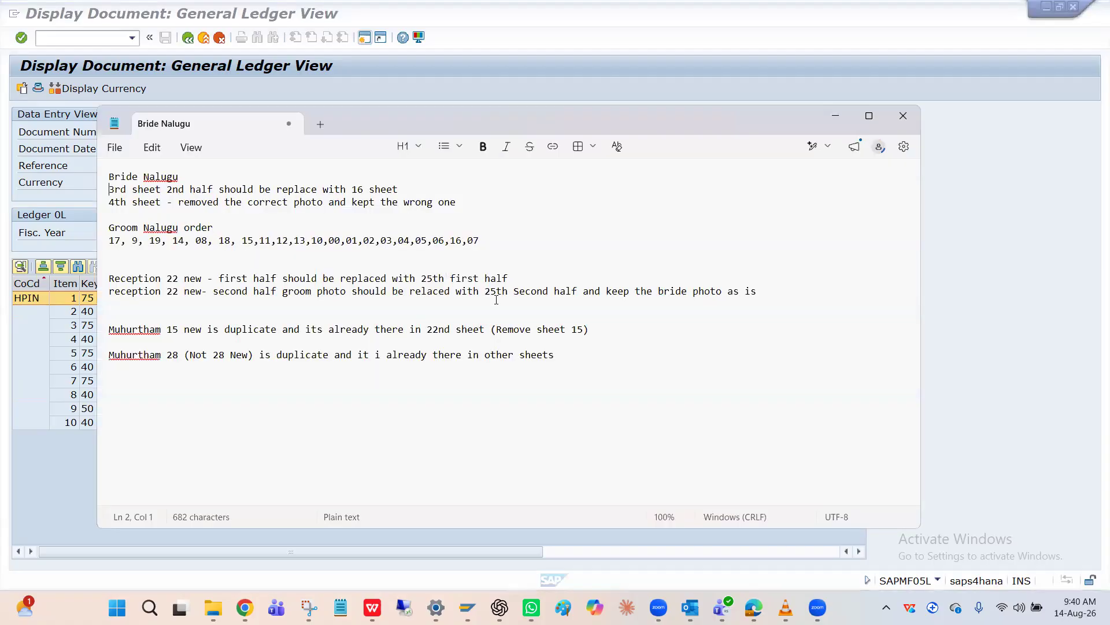
left_click(833, 118)
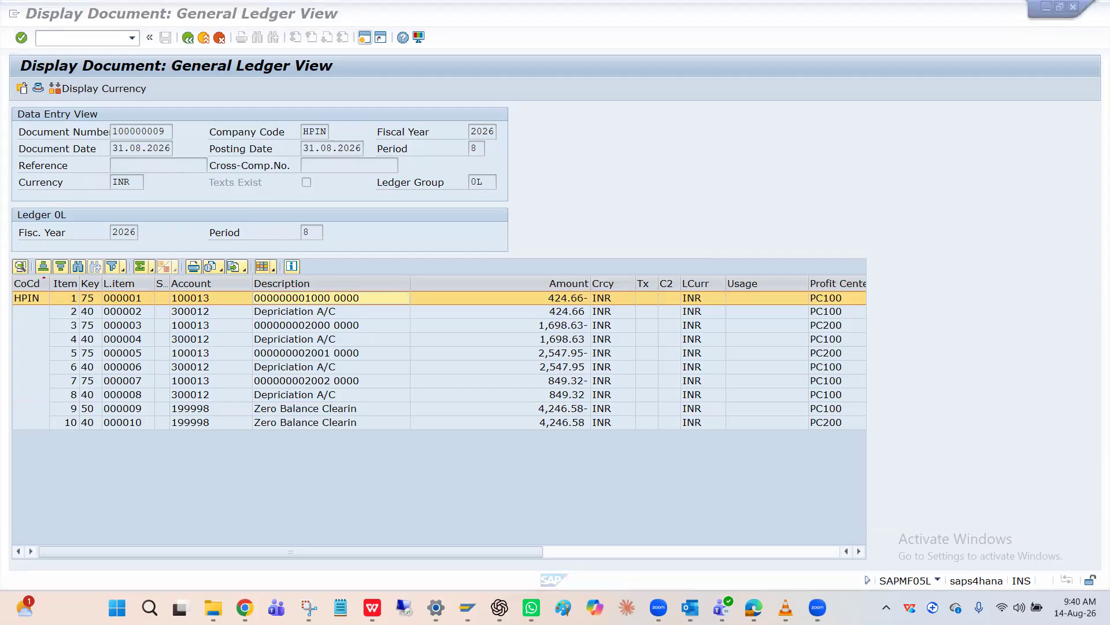
key("super+Tab")
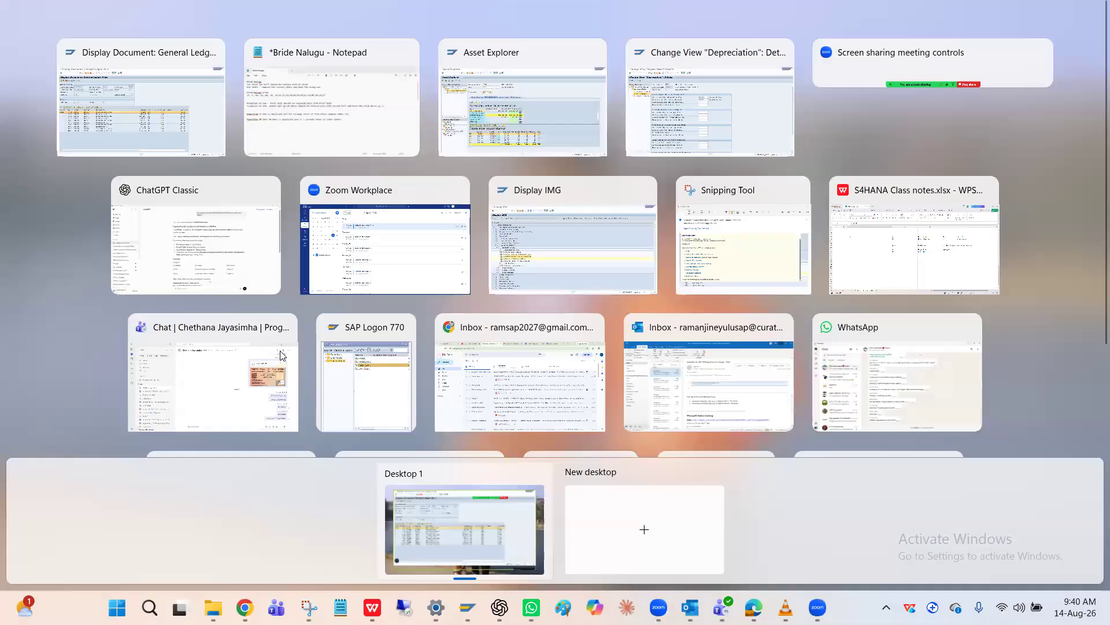
left_click(347, 440)
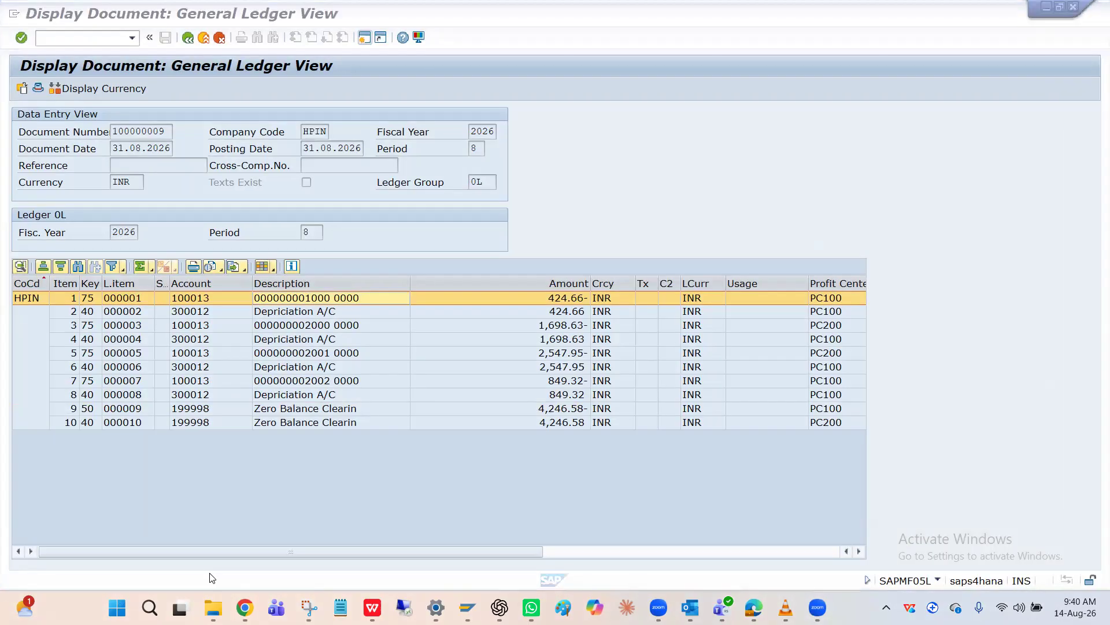
key("super+Tab")
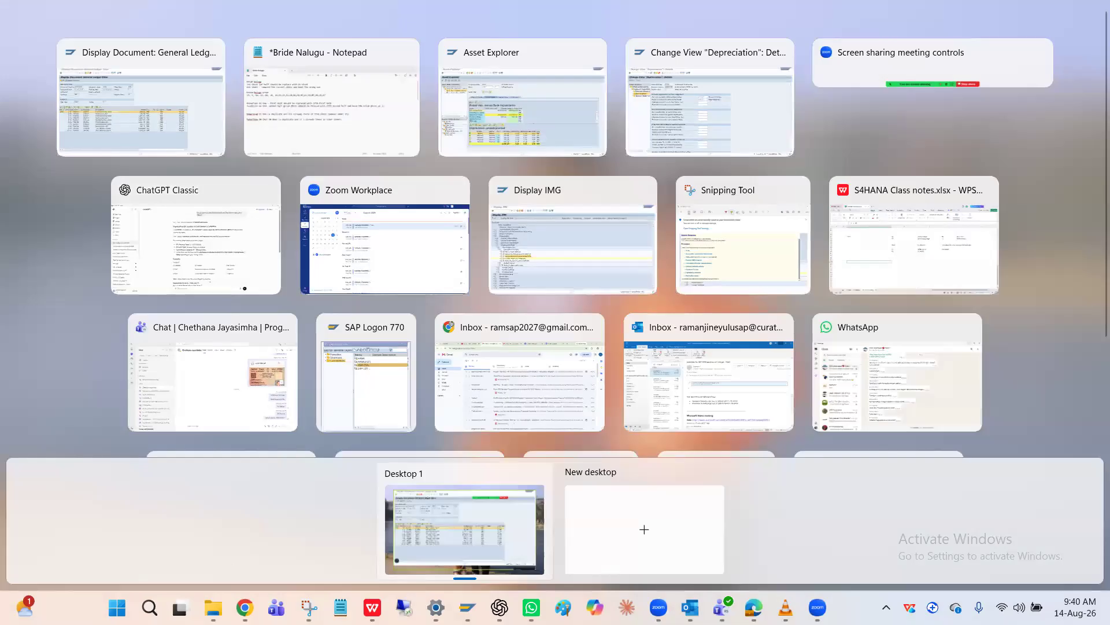
key("Escape")
key("super+Tab")
key("Escape")
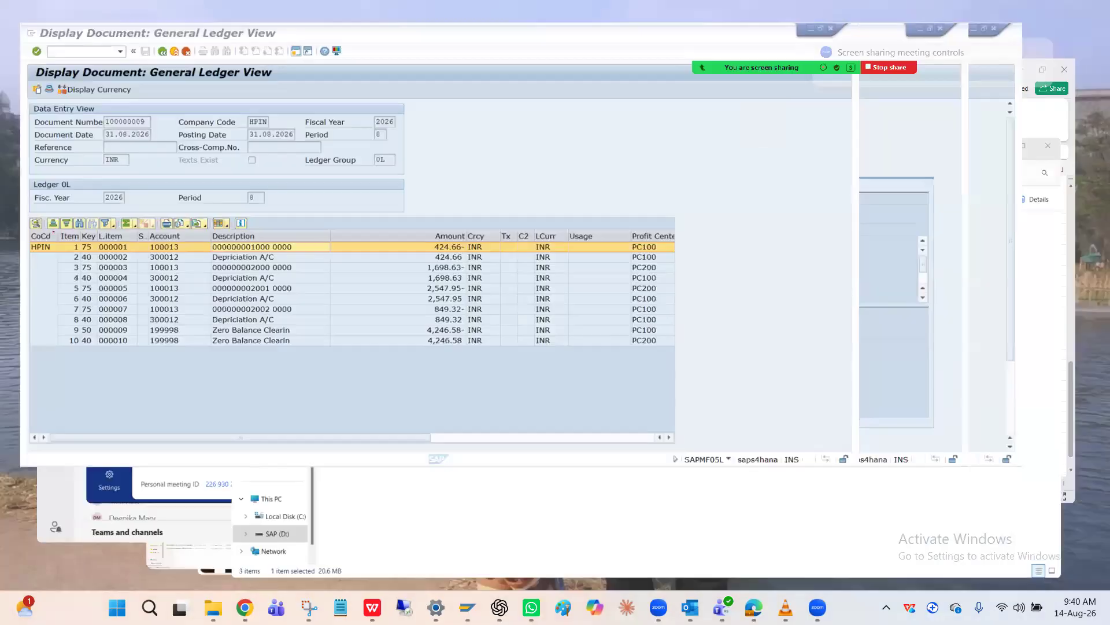
left_click(1046, 7)
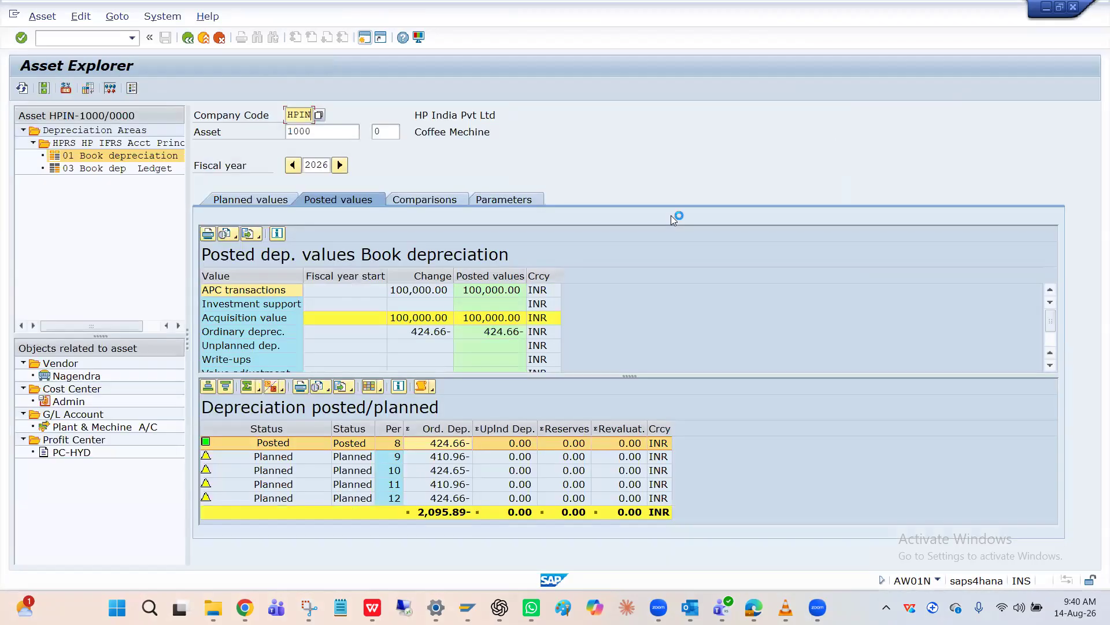
key("alt+Tab")
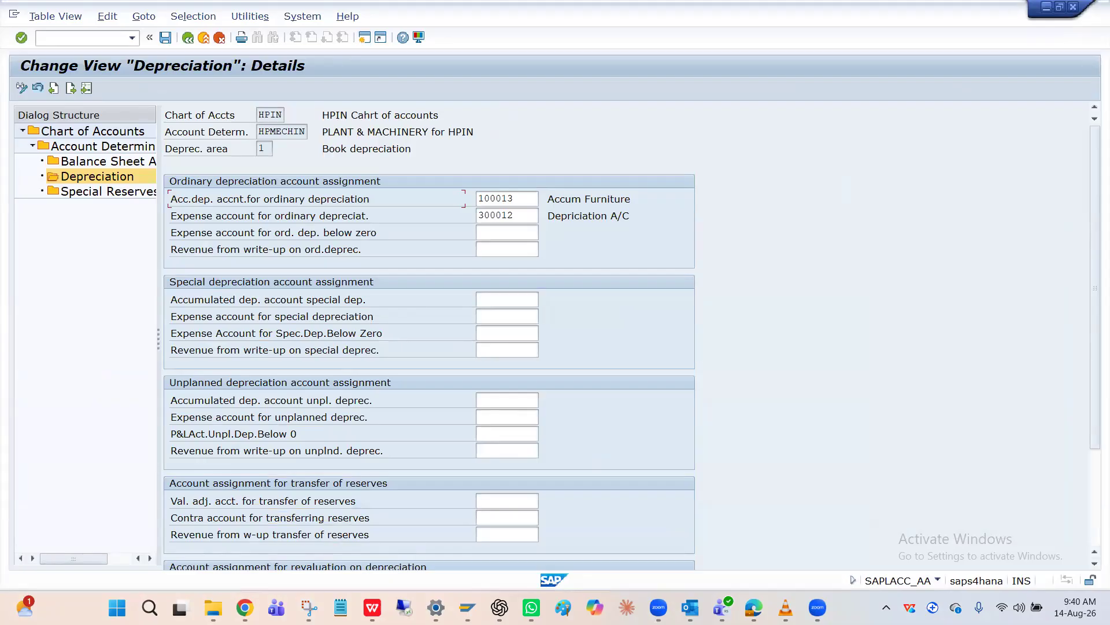
key("super+Tab")
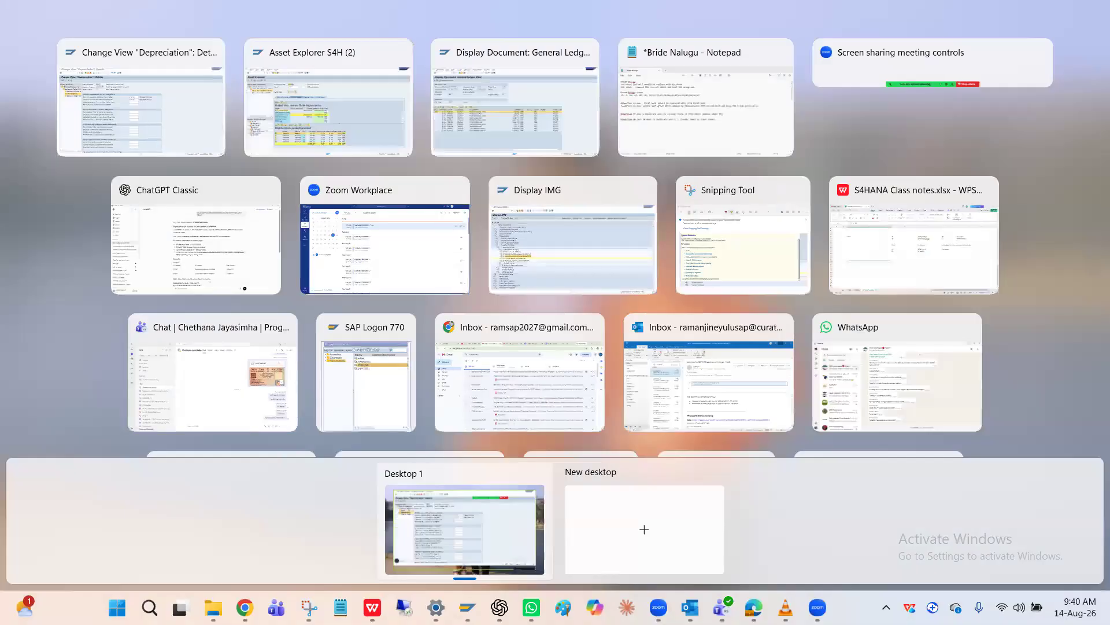
key("Escape")
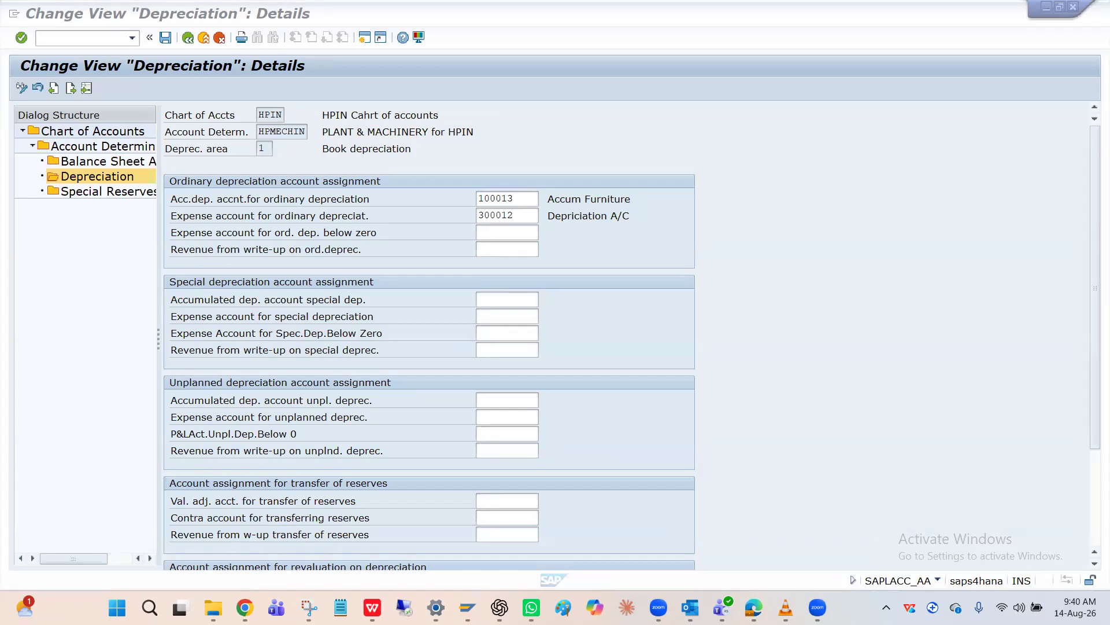
key("super+Tab")
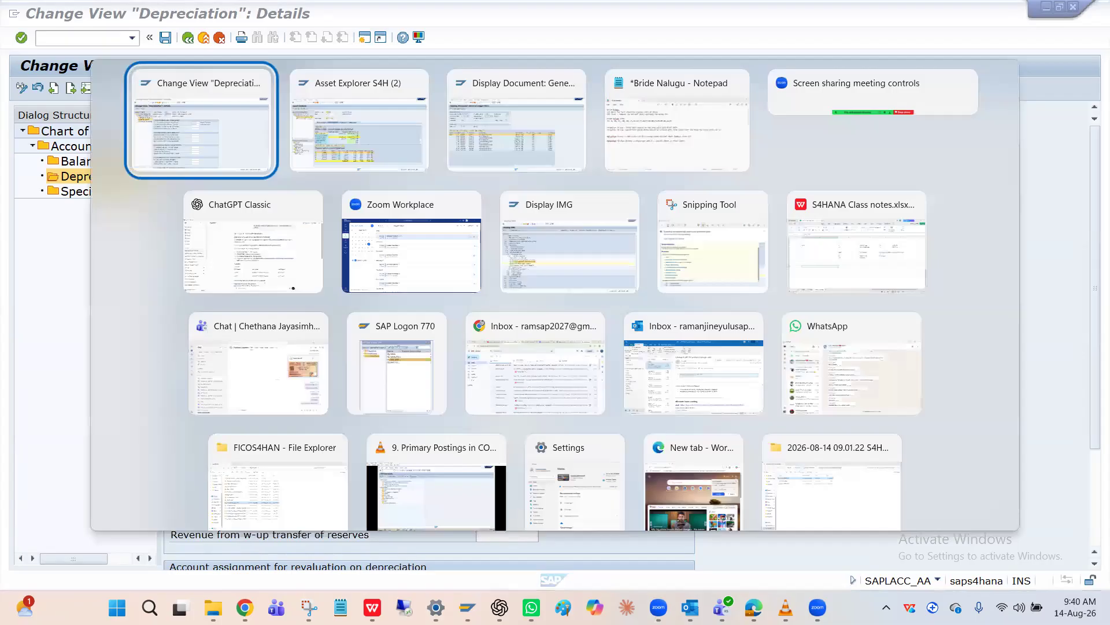
key("Escape")
Switch to File Explorer and open the S4HANA Class notes workbook from the CLASS folder on the SAP (D:) drive
left_click(213, 607)
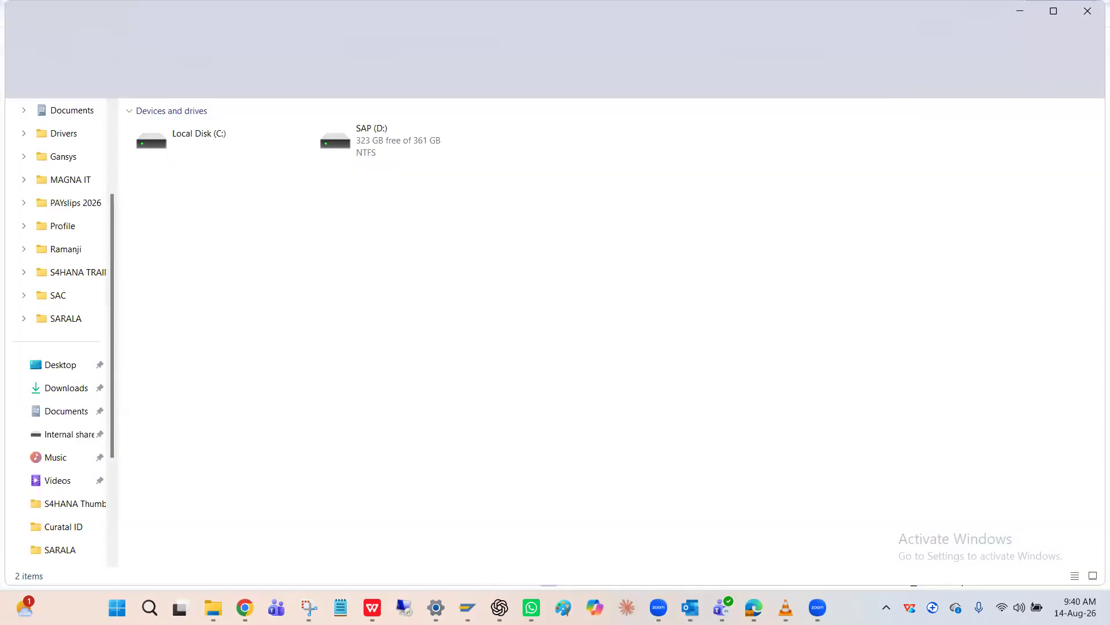
double_click(420, 154)
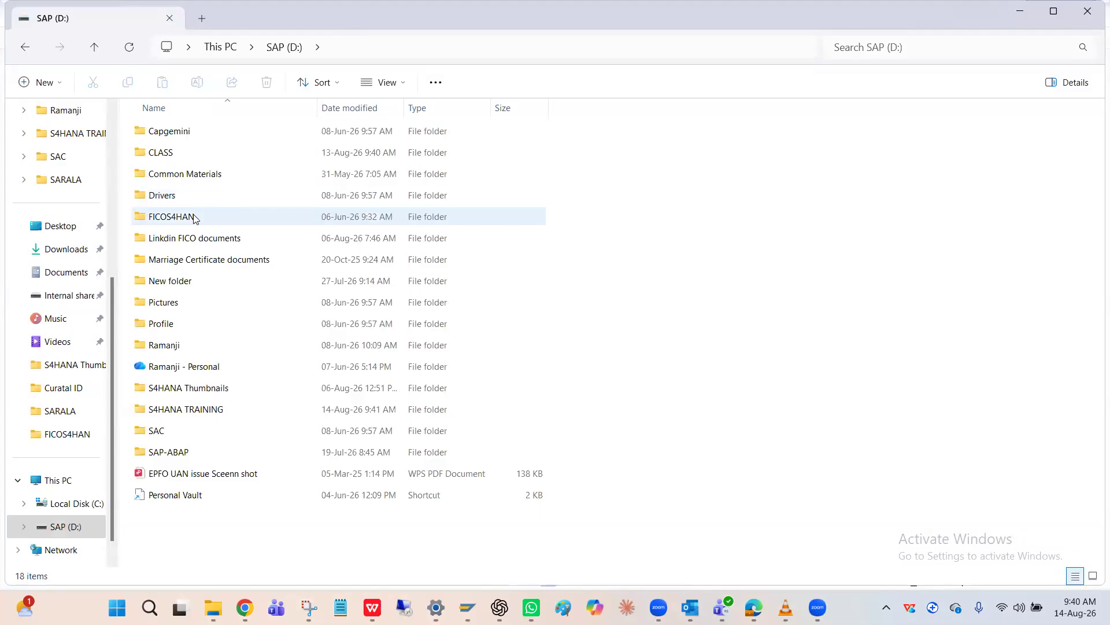
double_click(182, 154)
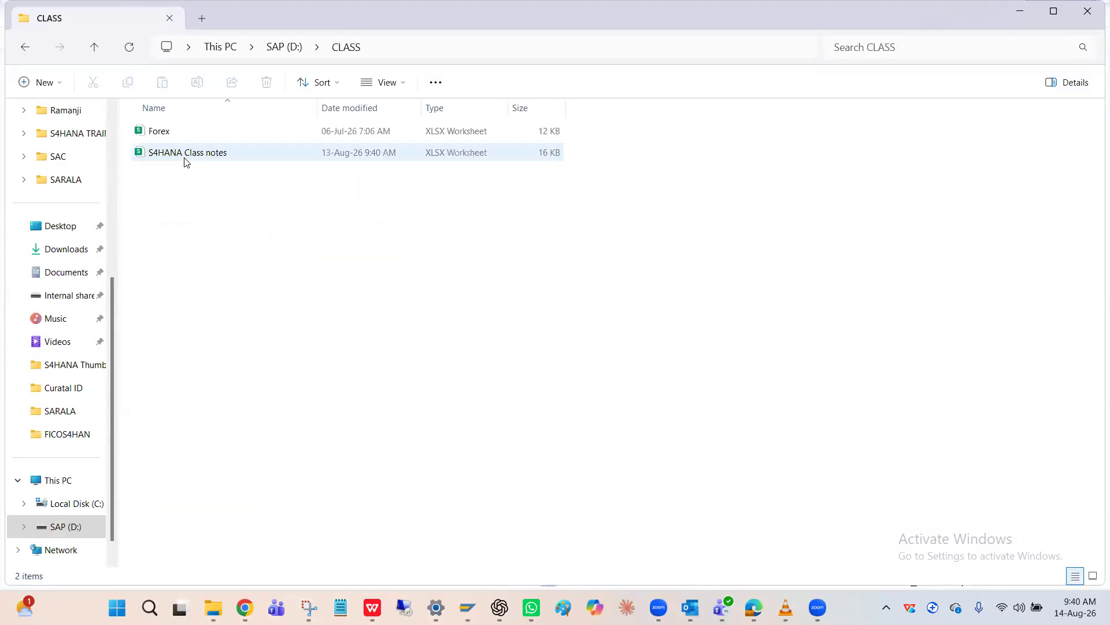
double_click(200, 153)
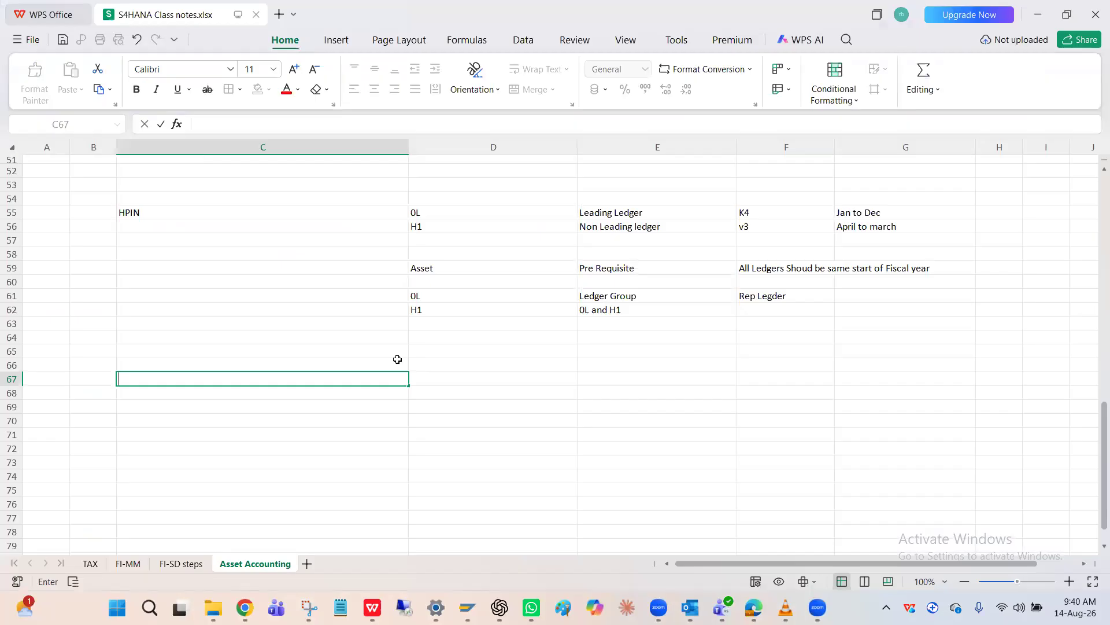
Examine the Asset Accounting sheet's notes, from the asset management topics to the F-90 technical clearing entries and ledger prerequisites
scroll(397, 359, "up", 5)
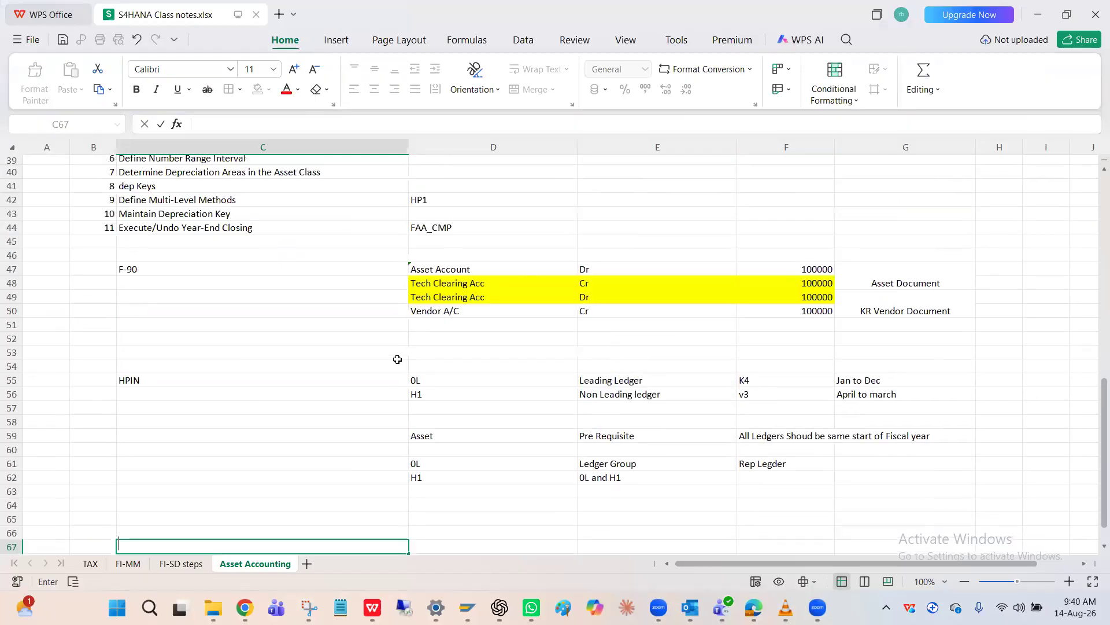
scroll(486, 356, "up", 3)
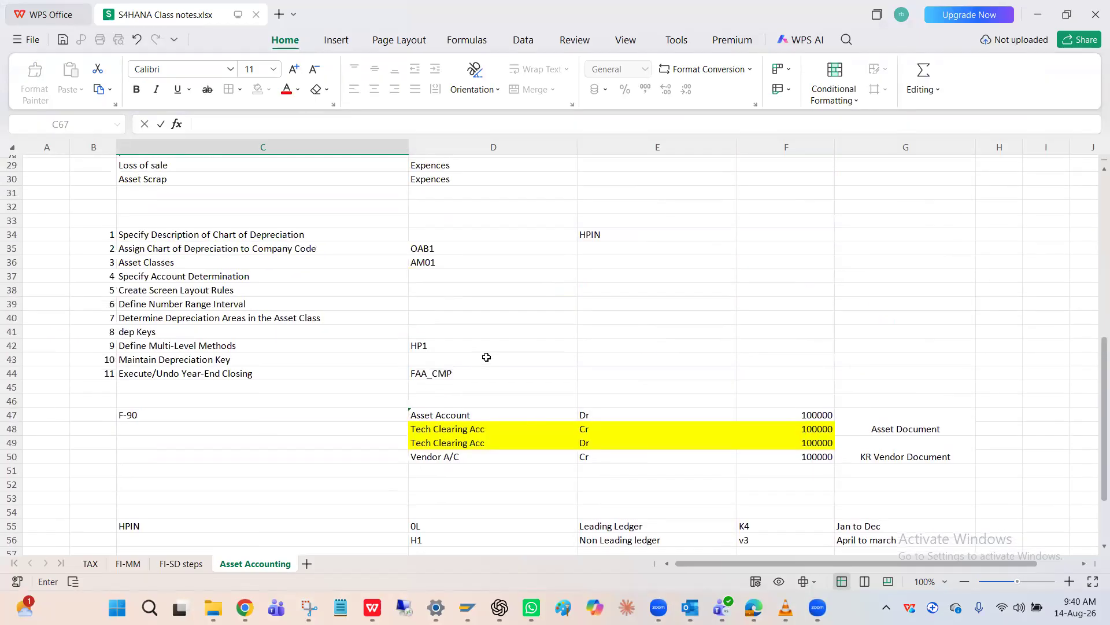
scroll(486, 357, "up", 7)
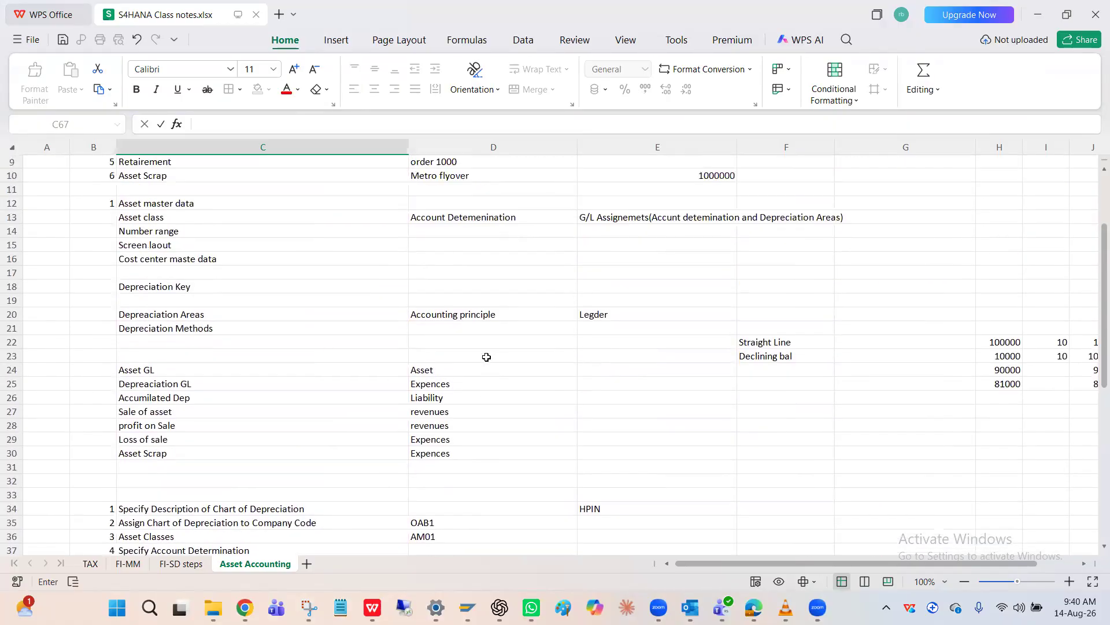
scroll(486, 357, "up", 3)
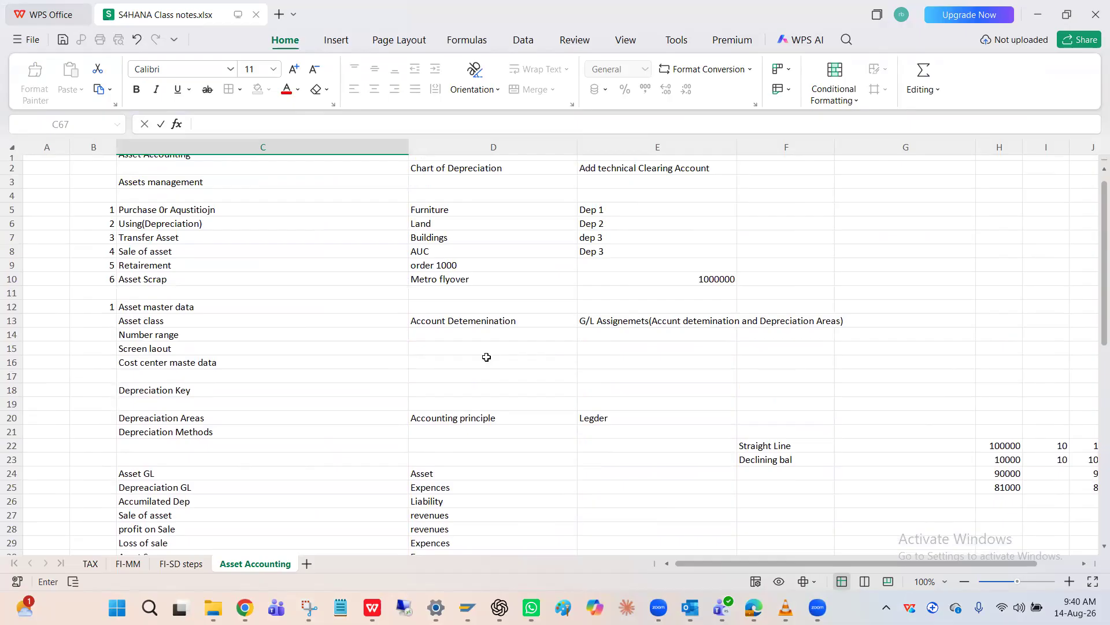
scroll(486, 357, "down", 11)
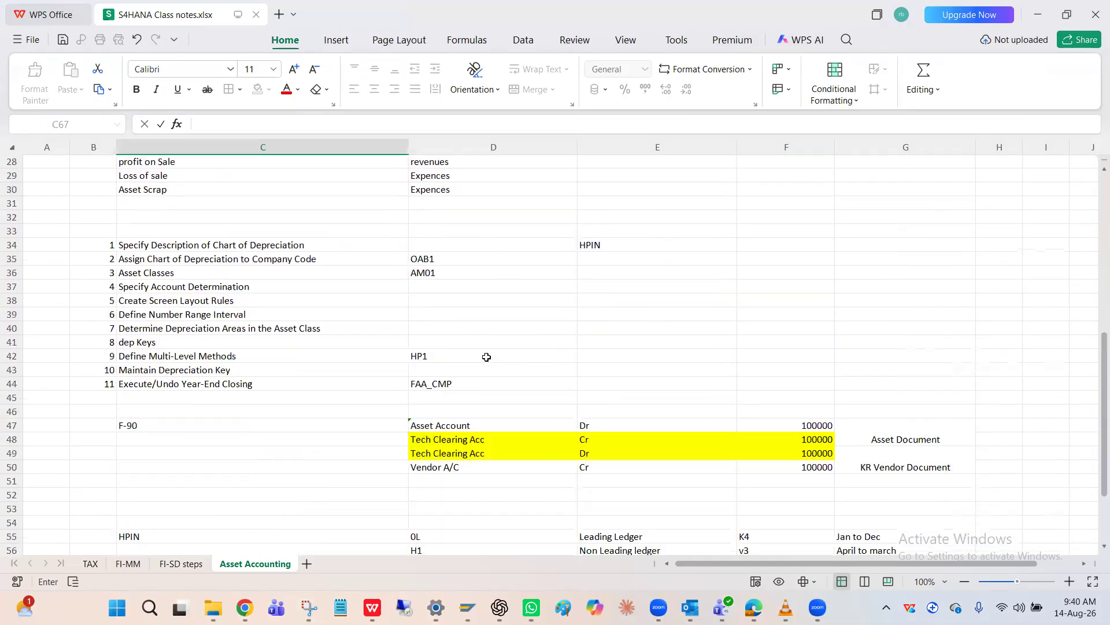
scroll(487, 357, "down", 1)
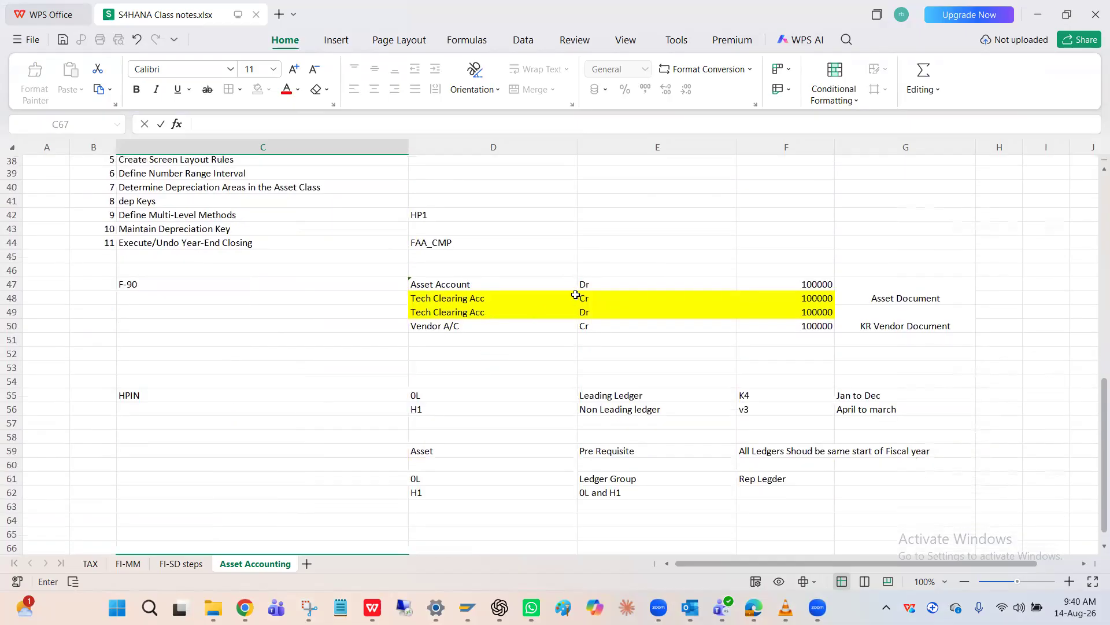
left_click(504, 294)
scroll(503, 292, "down", 3)
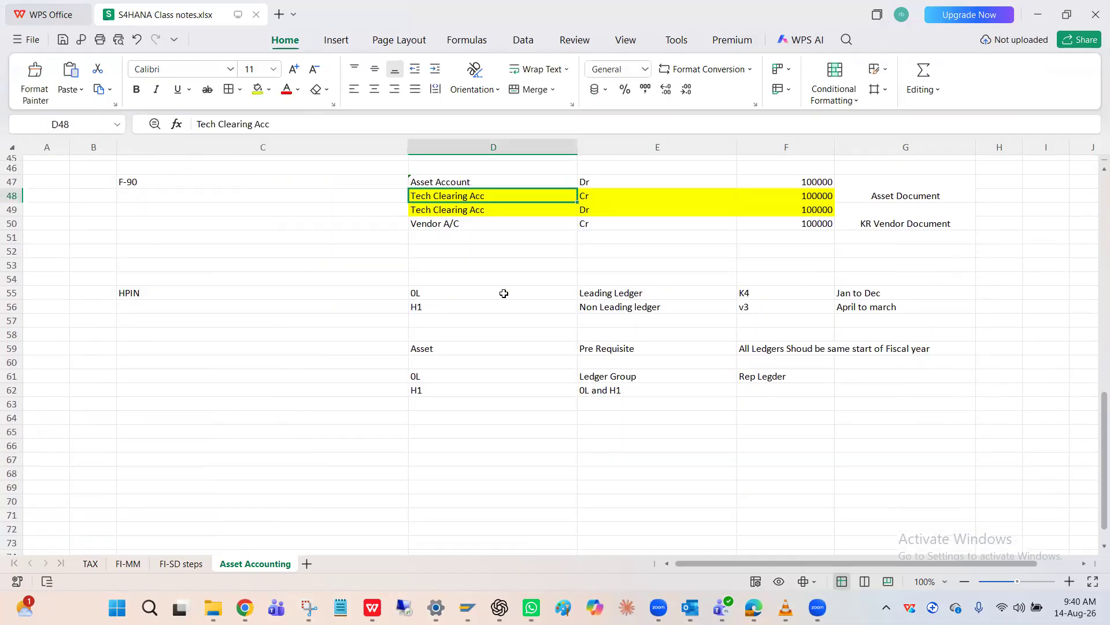
left_click(447, 415)
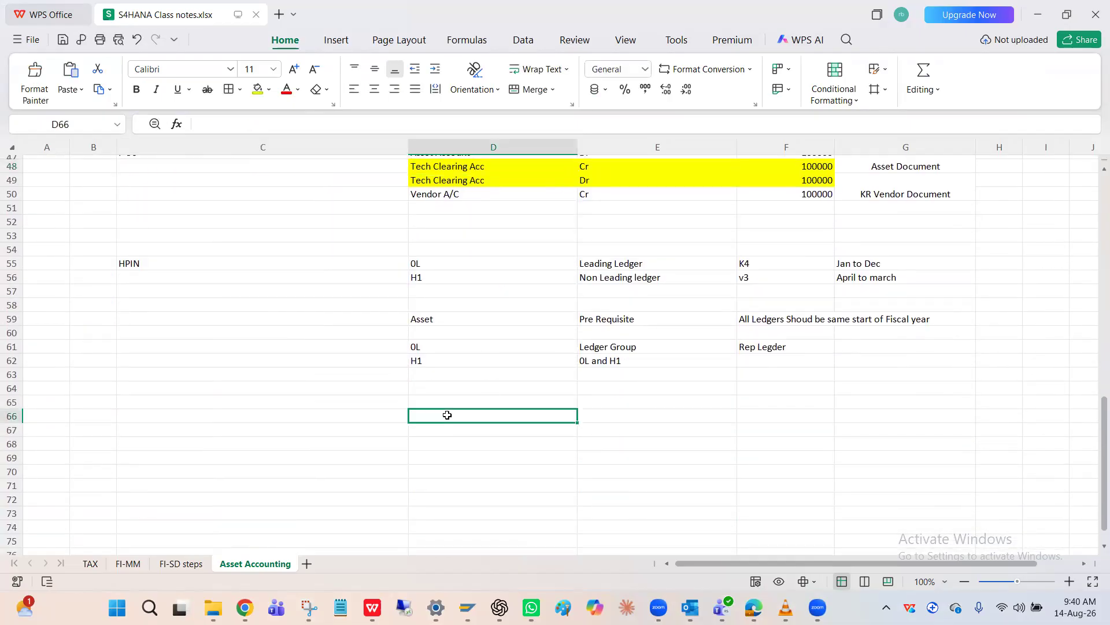
type("De")
key("BackSpace")
key("BackSpace")
Enter the heading "Depreaciation Entry" in cell C66 of the Asset Accounting sheet
left_click(367, 420)
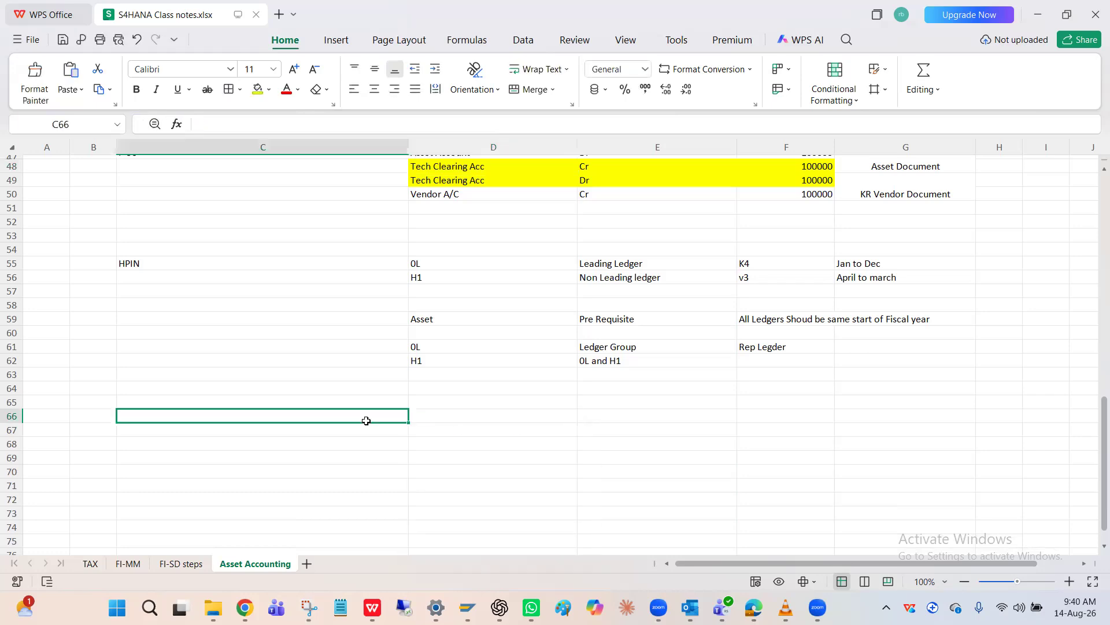
type("Depre")
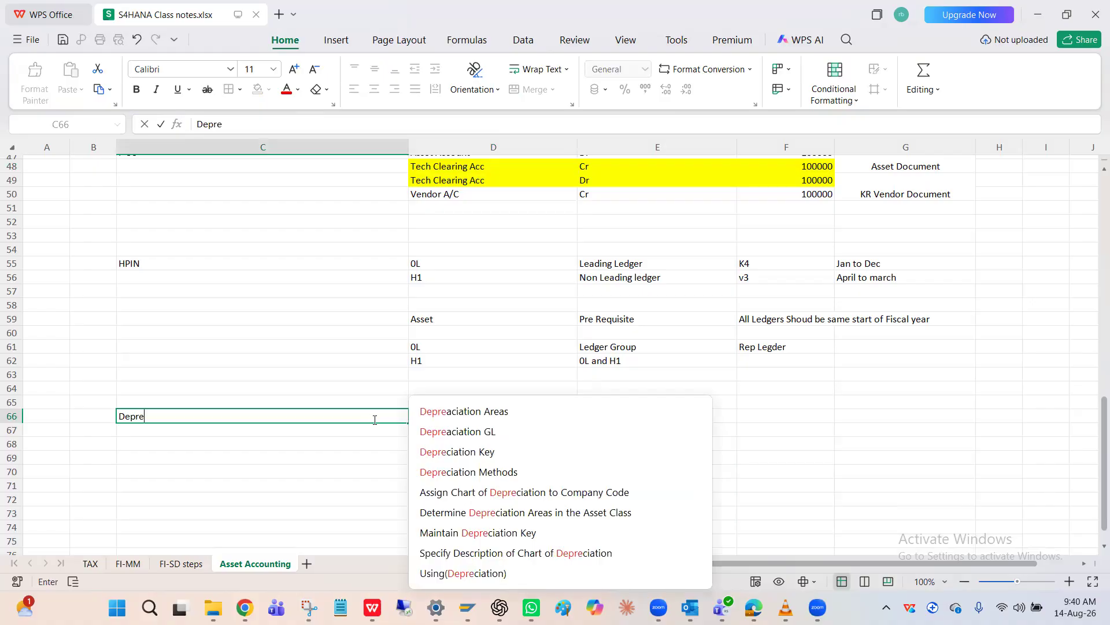
left_click(501, 413)
key("BackSpace")
key("BackSpace")
key("BackSpace")
key("BackSpace")
key("BackSpace")
type("En")
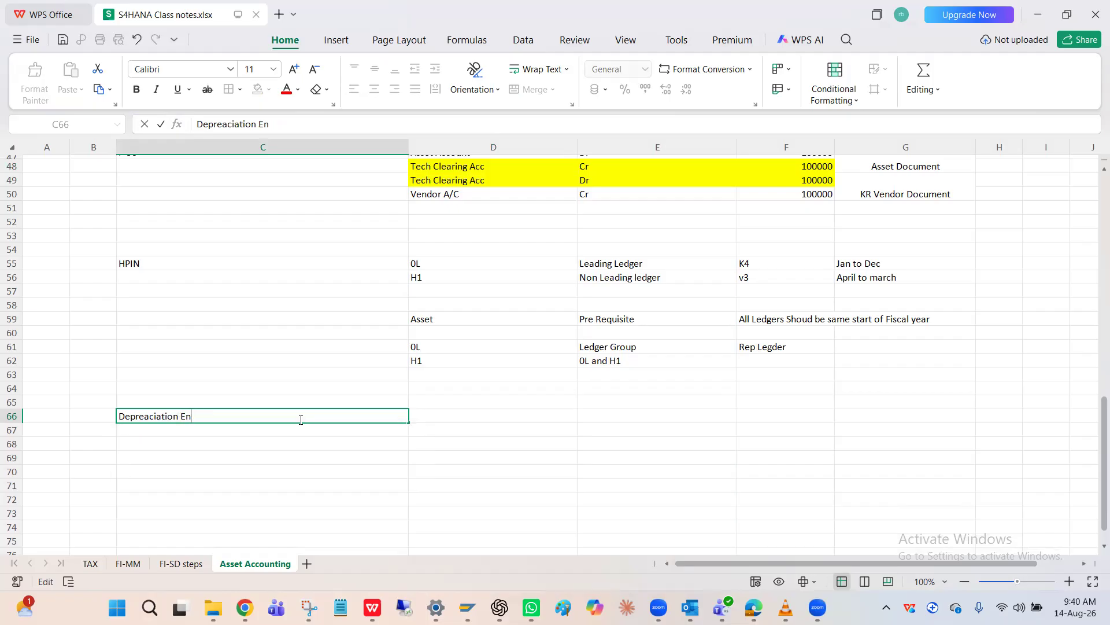
type("rtry")
Enter the debit line beside the heading, with "Depreciation" in D66 and "Dr" in E66
left_click(434, 418)
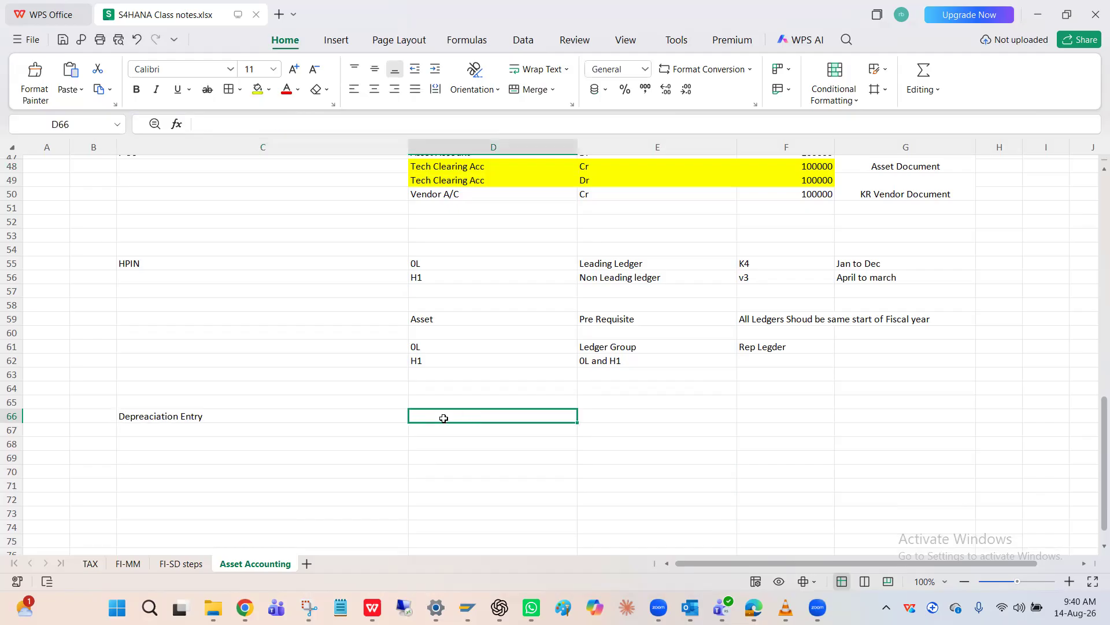
left_click(442, 439)
left_click(452, 427)
left_click(464, 421)
type("Dep")
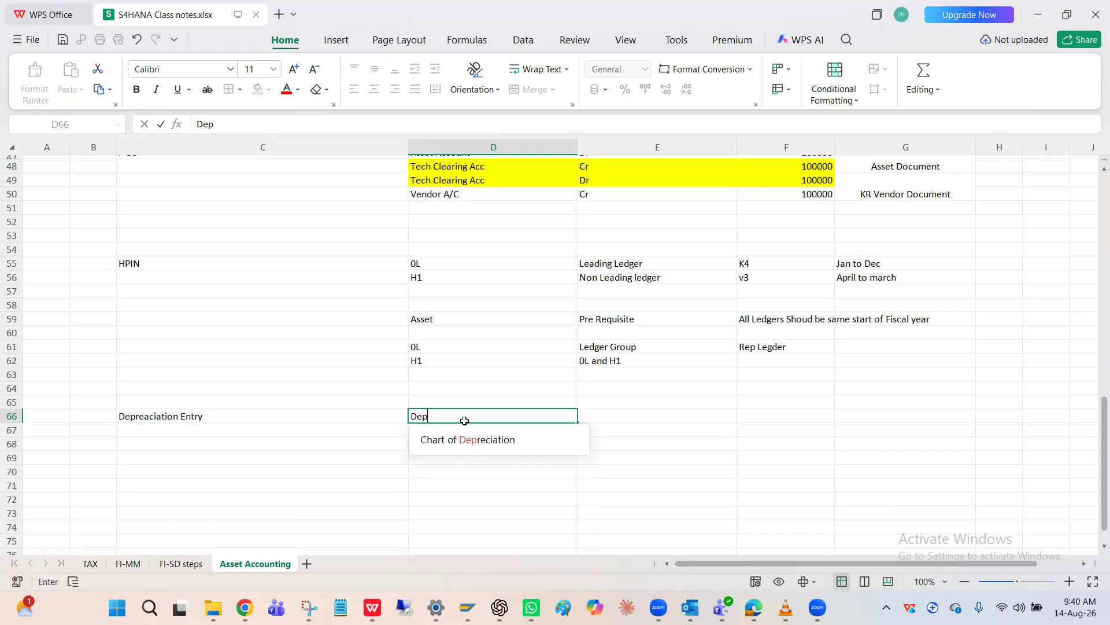
type("reciation")
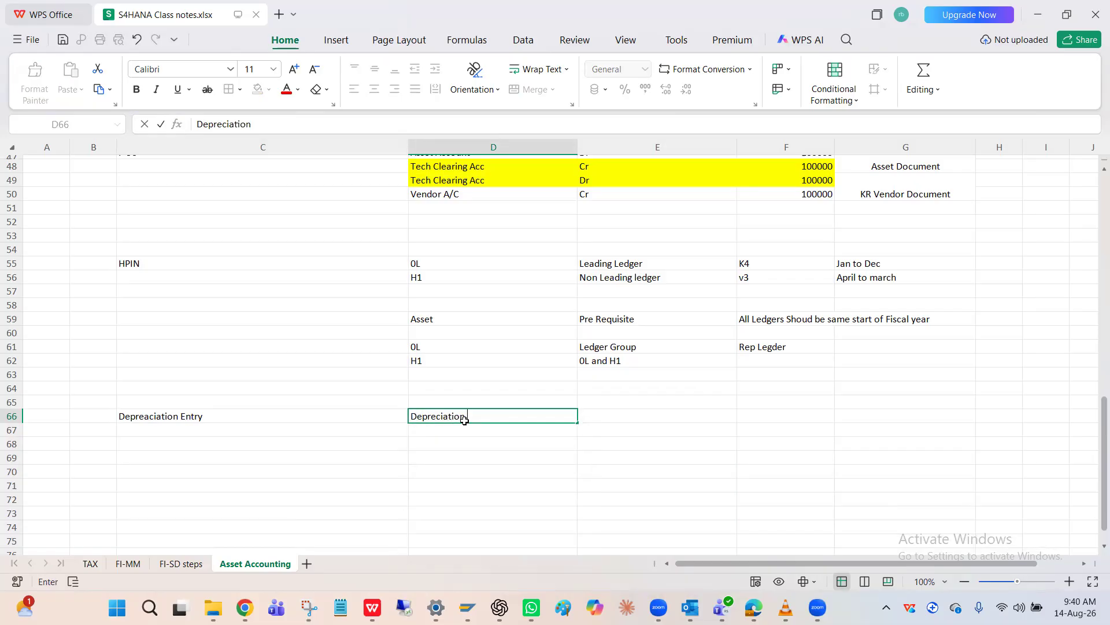
key("Tab")
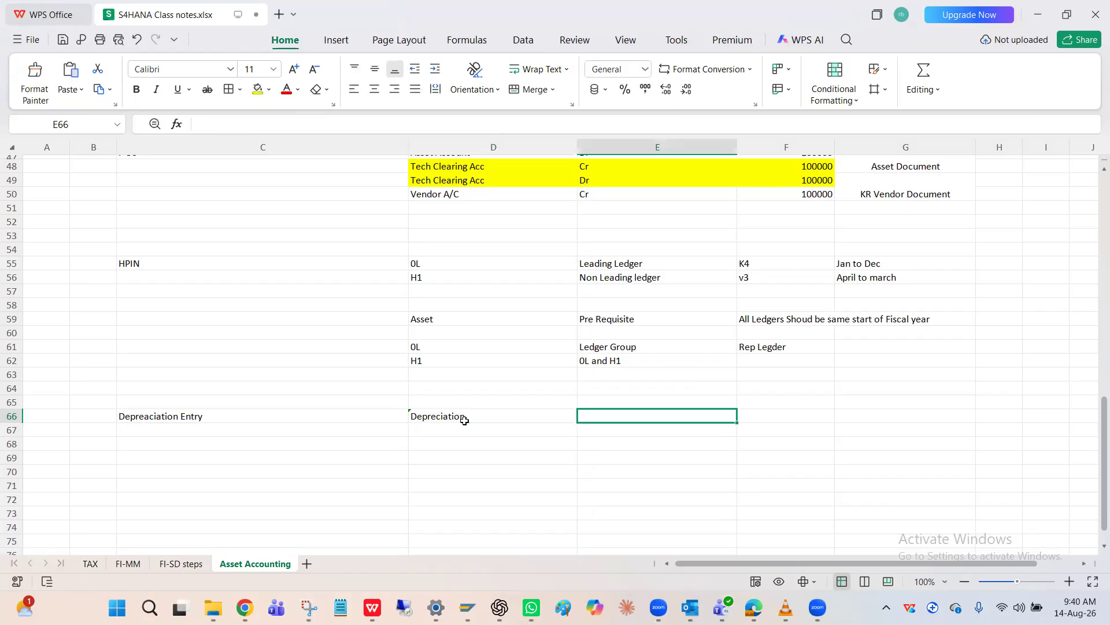
type("Dr")
Enter the credit line below the debit line, with "Accumilated dep CR" in D67 and "Cr" in E67
left_click(446, 428)
type("Acc")
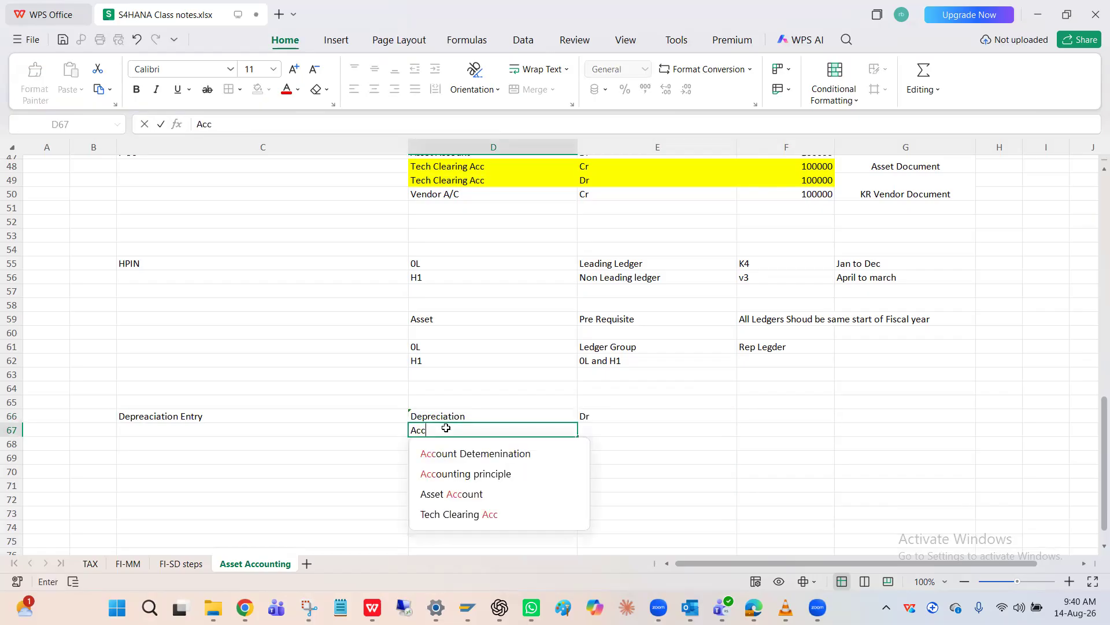
type("umilated dep ")
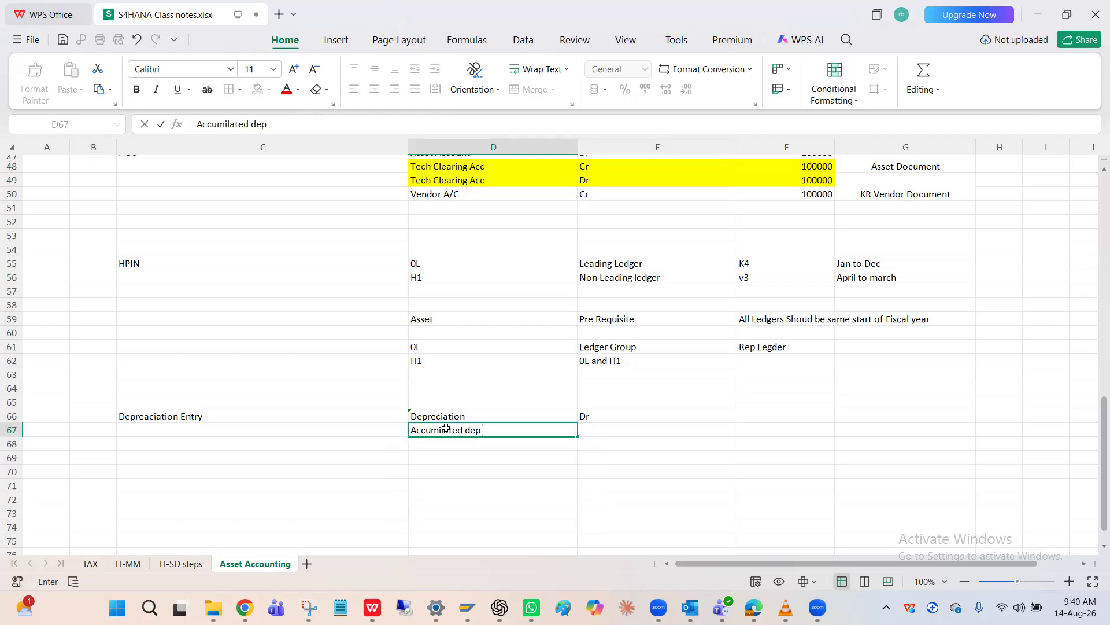
type("CR")
key("Tab")
type("Cr")
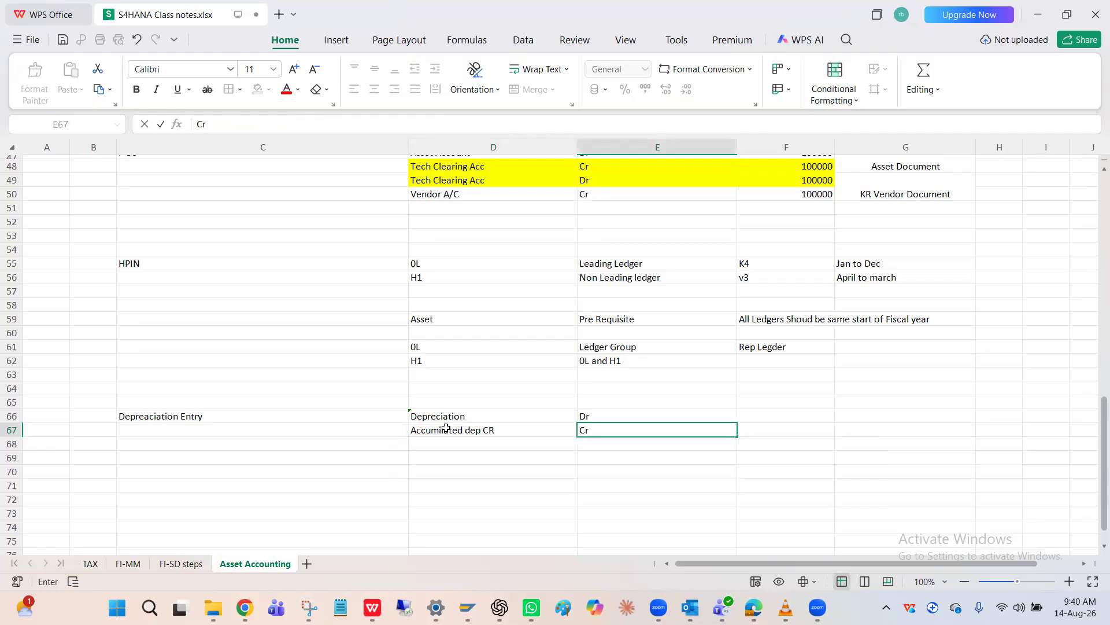
key("ctrl+Return")
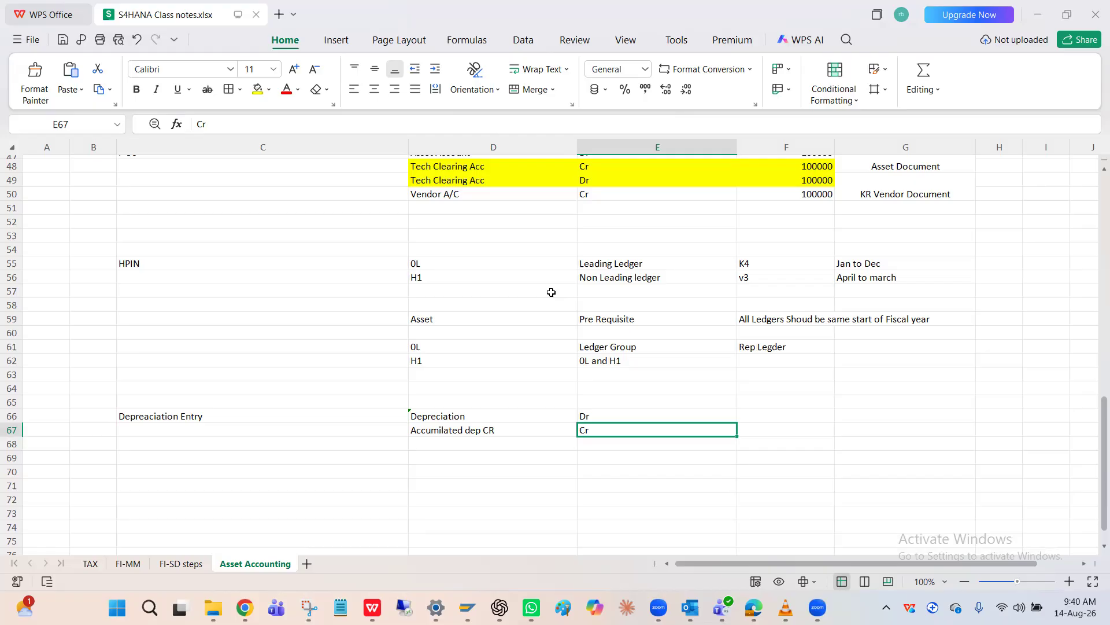
left_click(496, 285)
scroll(495, 285, "down", 2)
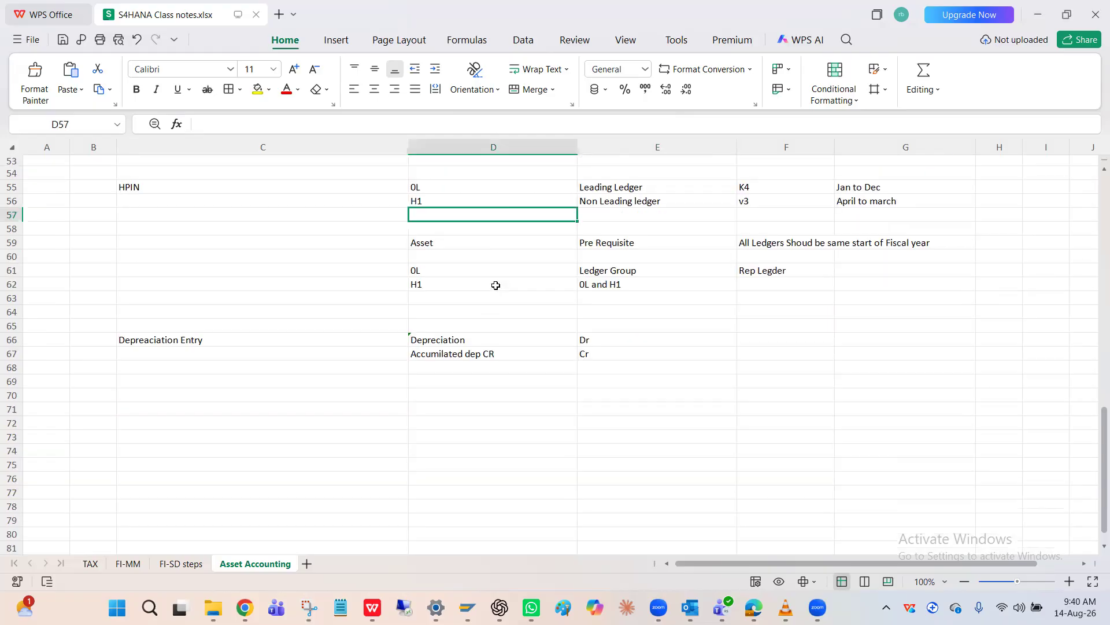
left_click(670, 340)
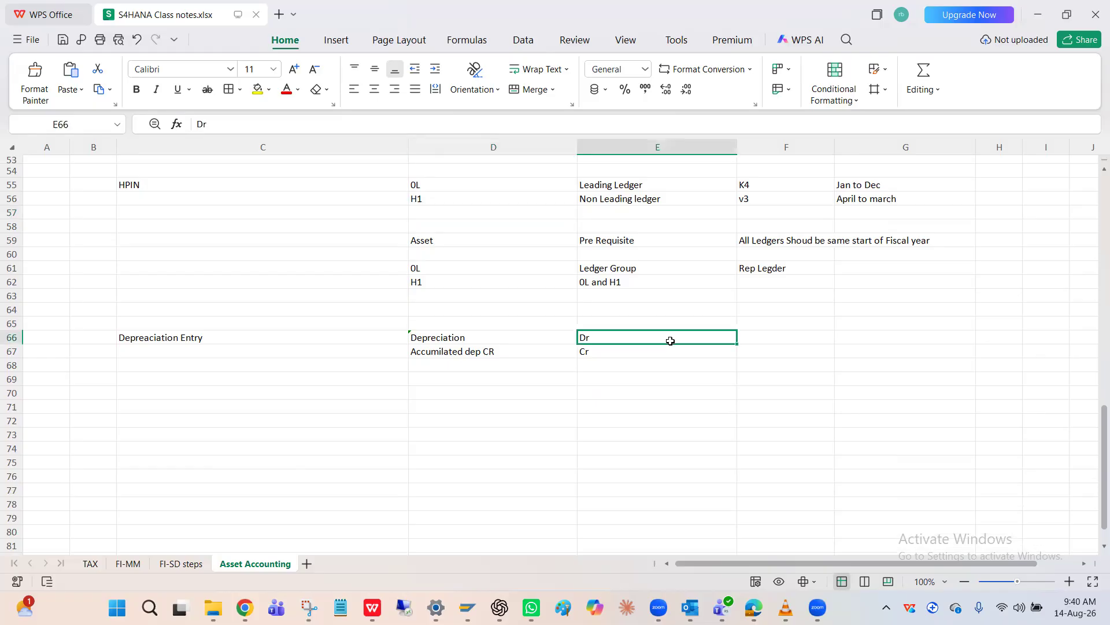
left_click(776, 338)
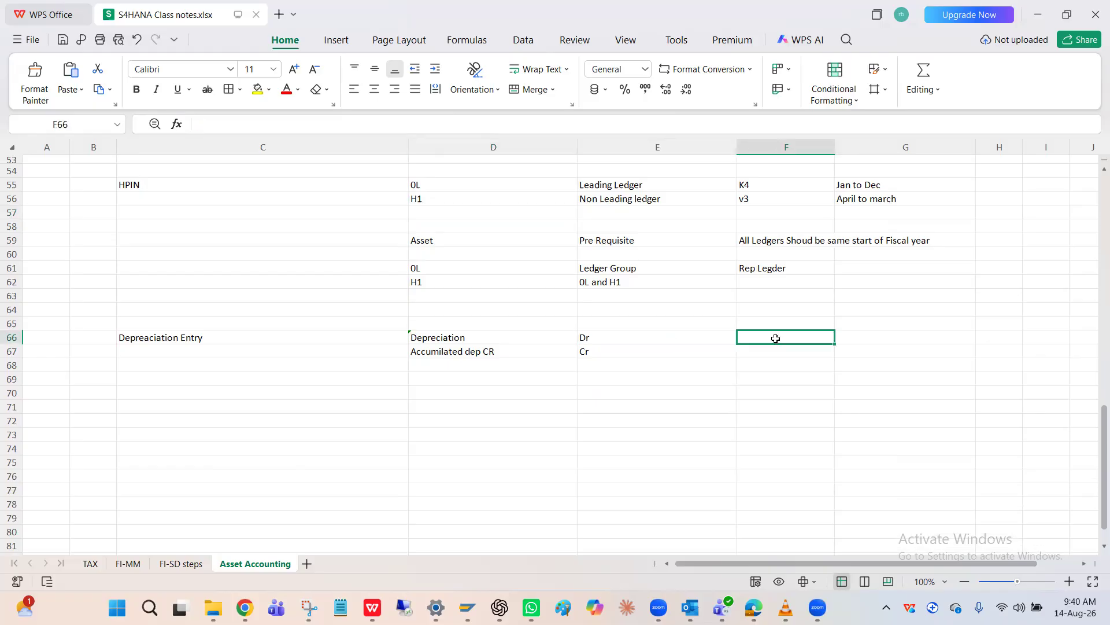
left_click(766, 348)
left_click(536, 363)
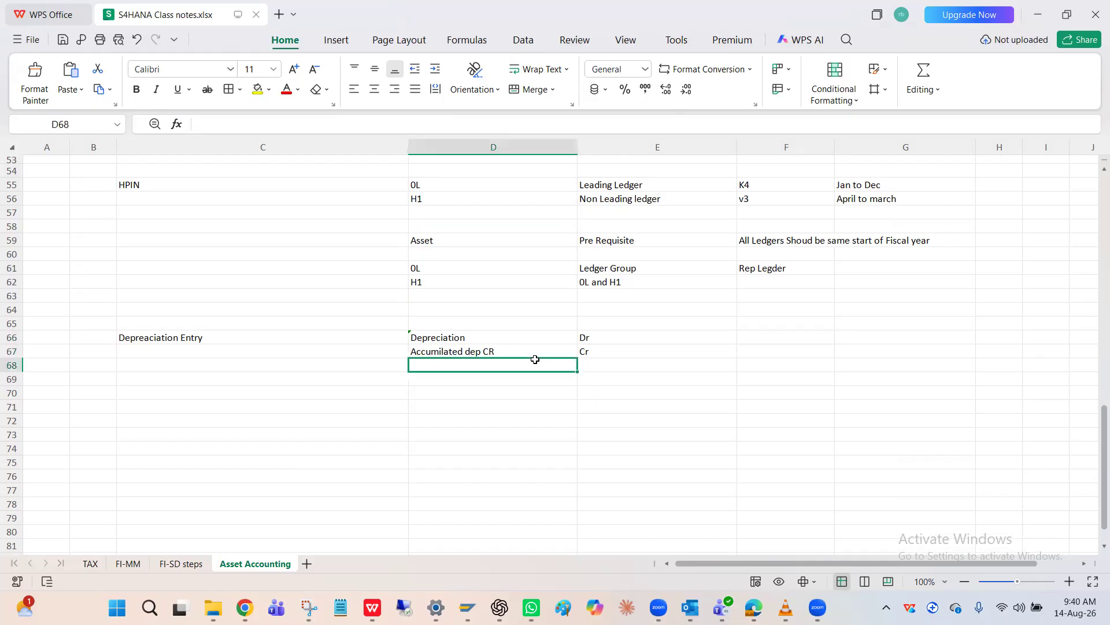
Switch to SAP and examine the depreciation document's asset and "Depriciation A/C" line items in the general ledger view
key("alt+Tab")
key("alt+Tab")
key("alt+Tab")
key("alt+Tab")
key("alt+Tab")
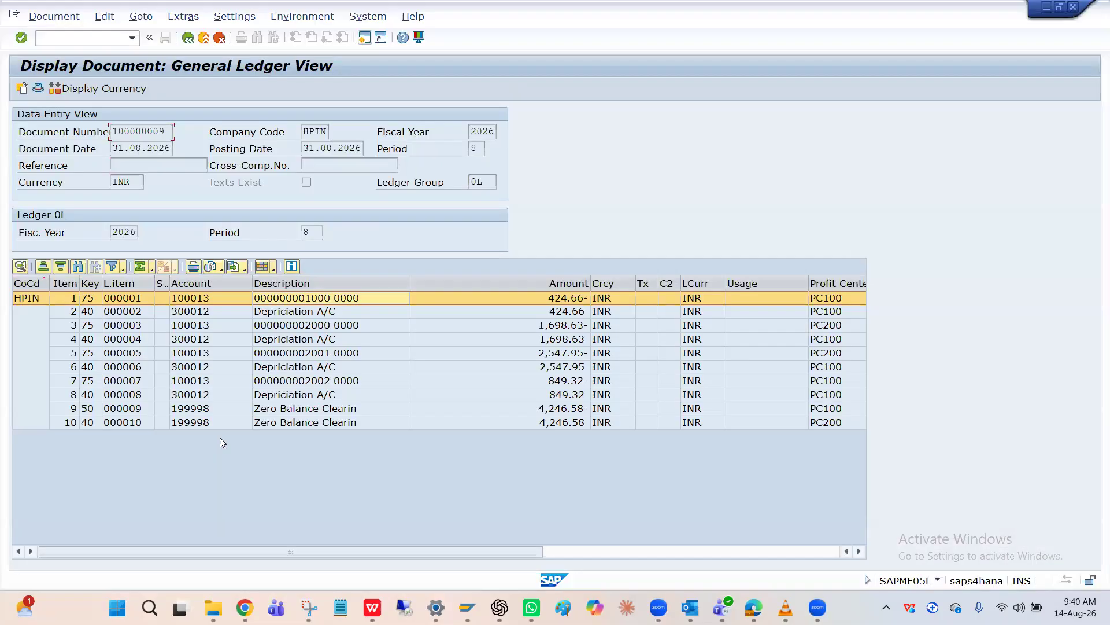
left_click(202, 317)
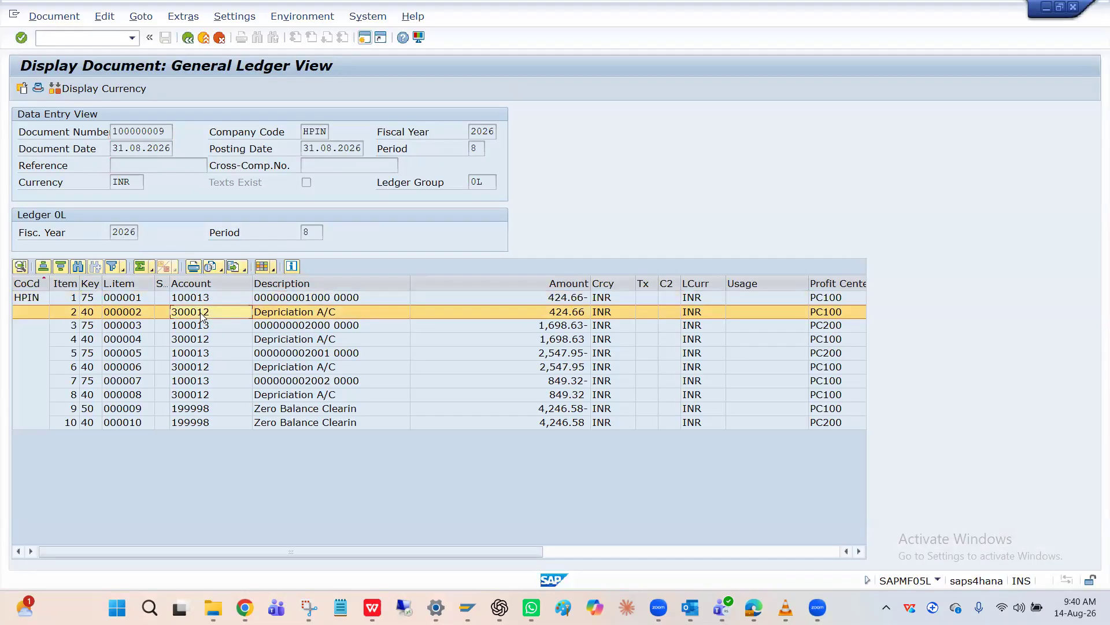
left_click(211, 301)
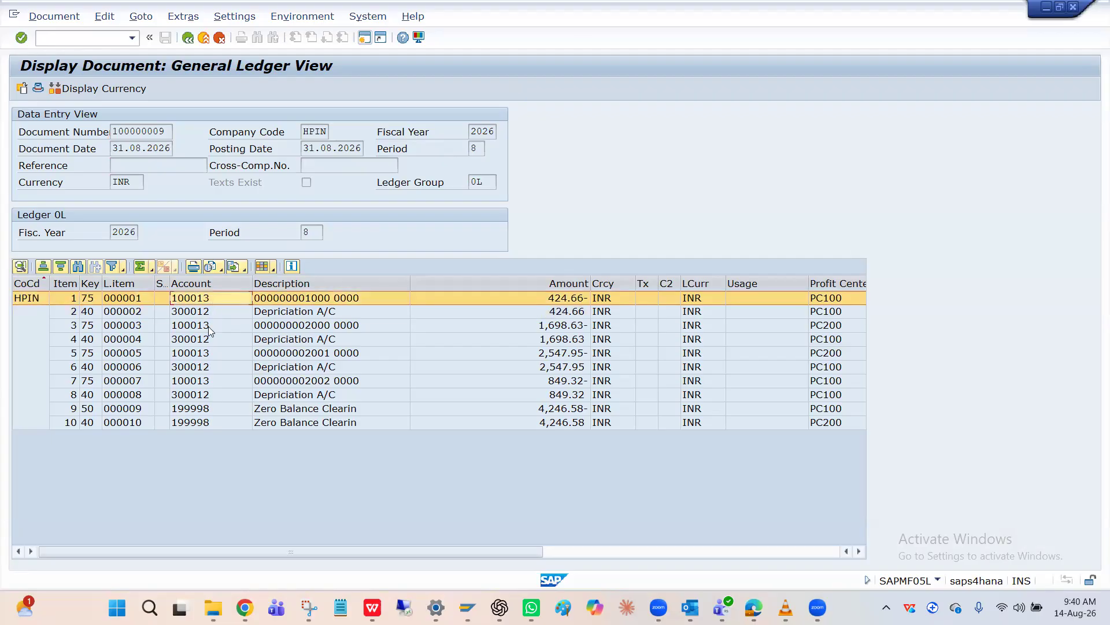
left_click(208, 326)
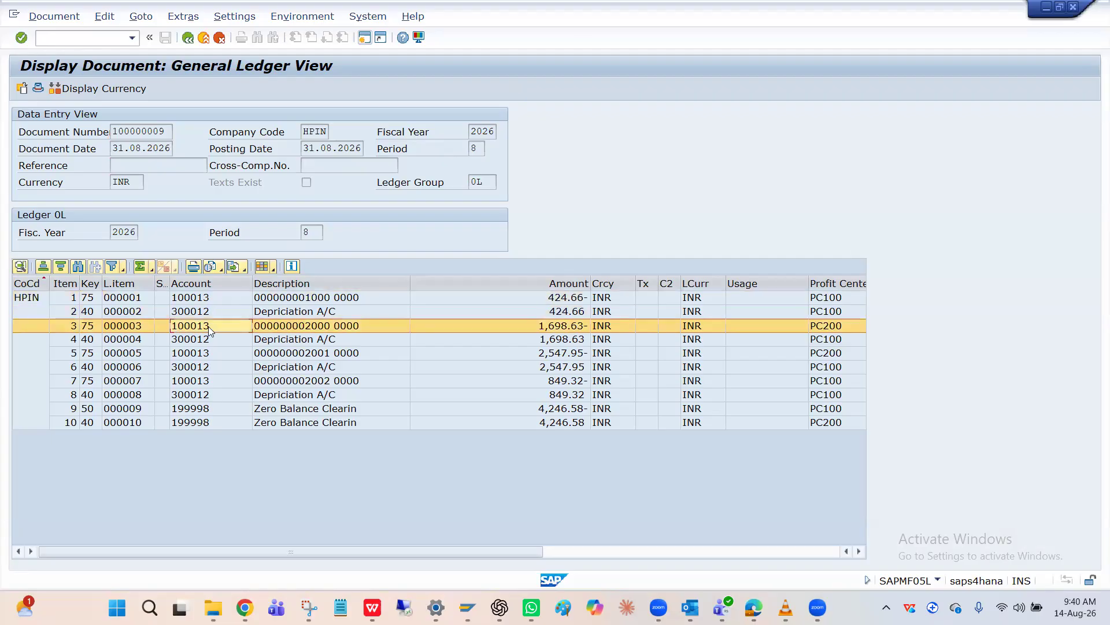
left_click(303, 340)
left_click(303, 364)
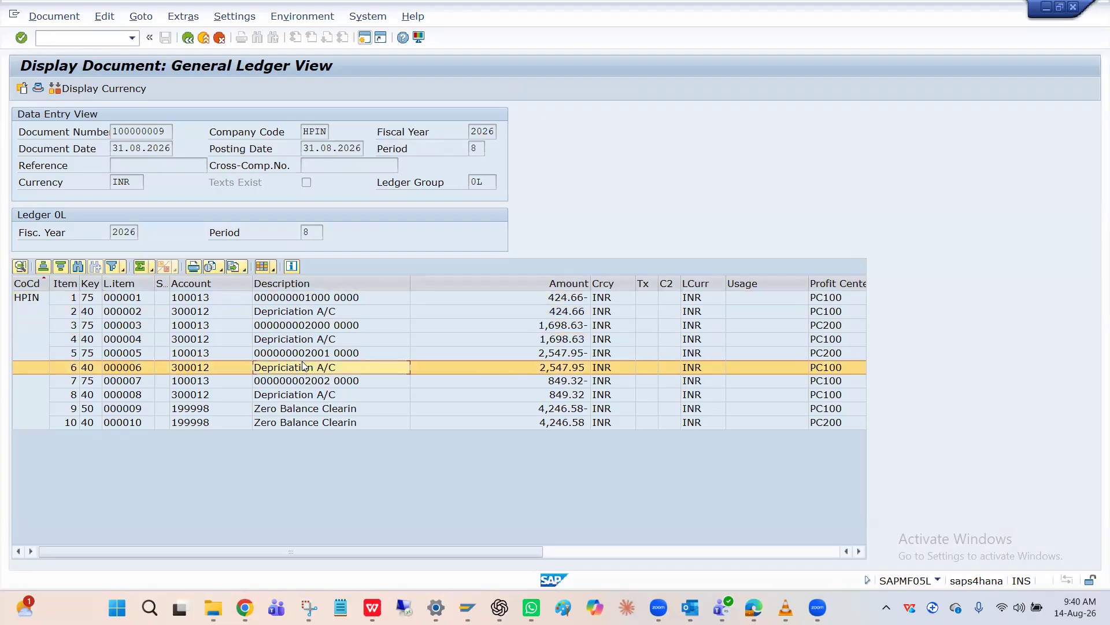
left_click(305, 354)
left_click(298, 380)
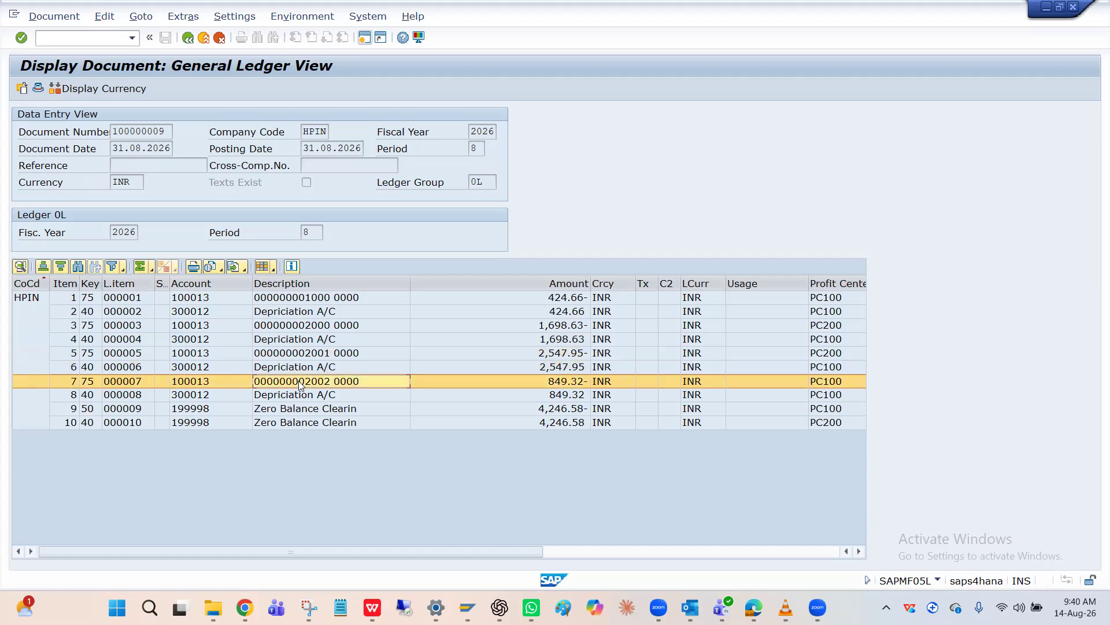
left_click(313, 398)
left_click(309, 383)
left_click(188, 38)
left_click(188, 39)
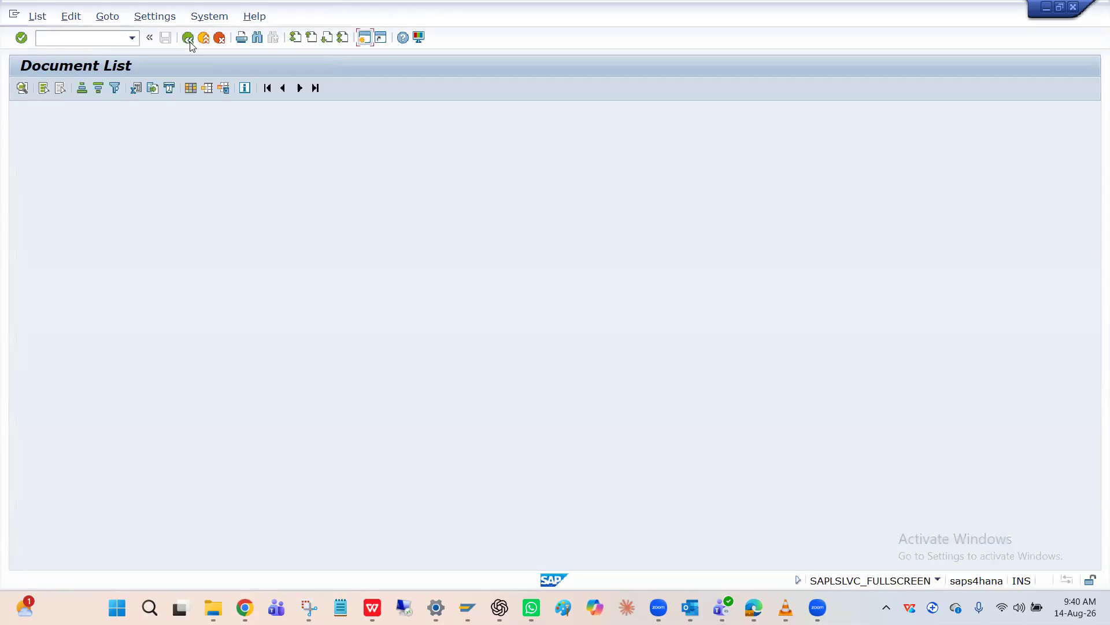
Start a new HPIN asset in class HPFURNIT with transaction AS01 and enter the description "Table"
left_click(90, 33)
type("/nAs01")
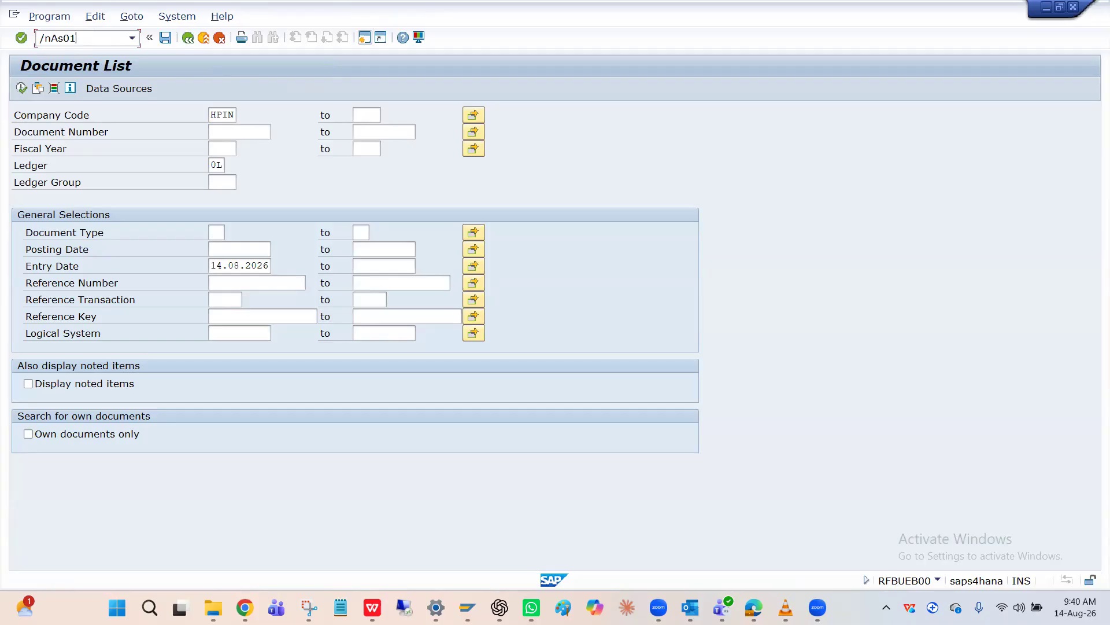
key("Return")
key("Return")
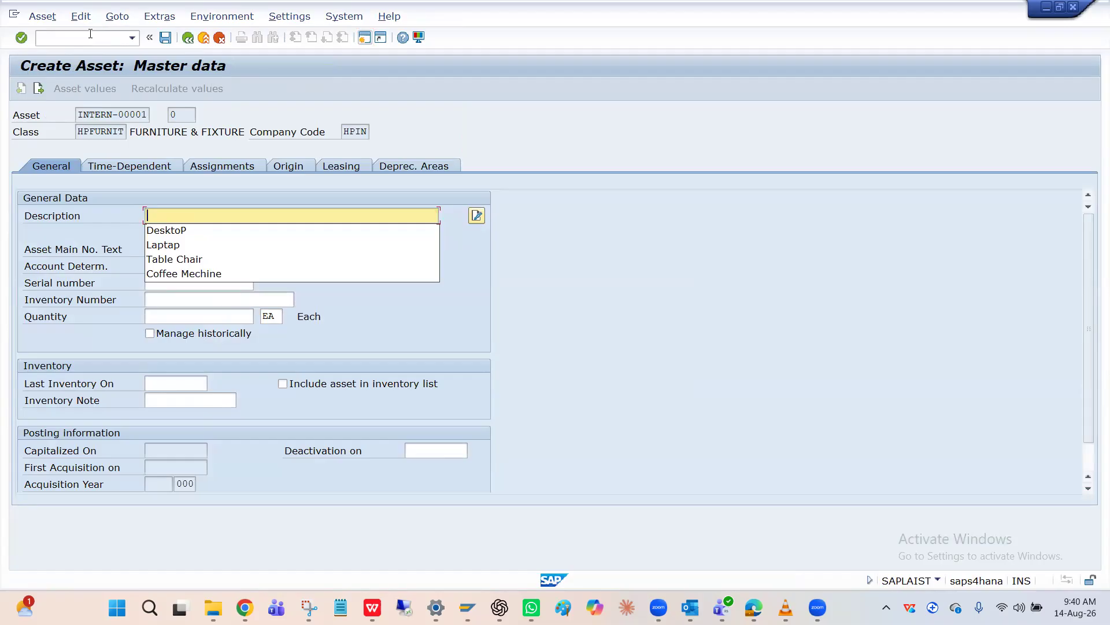
type("Table")
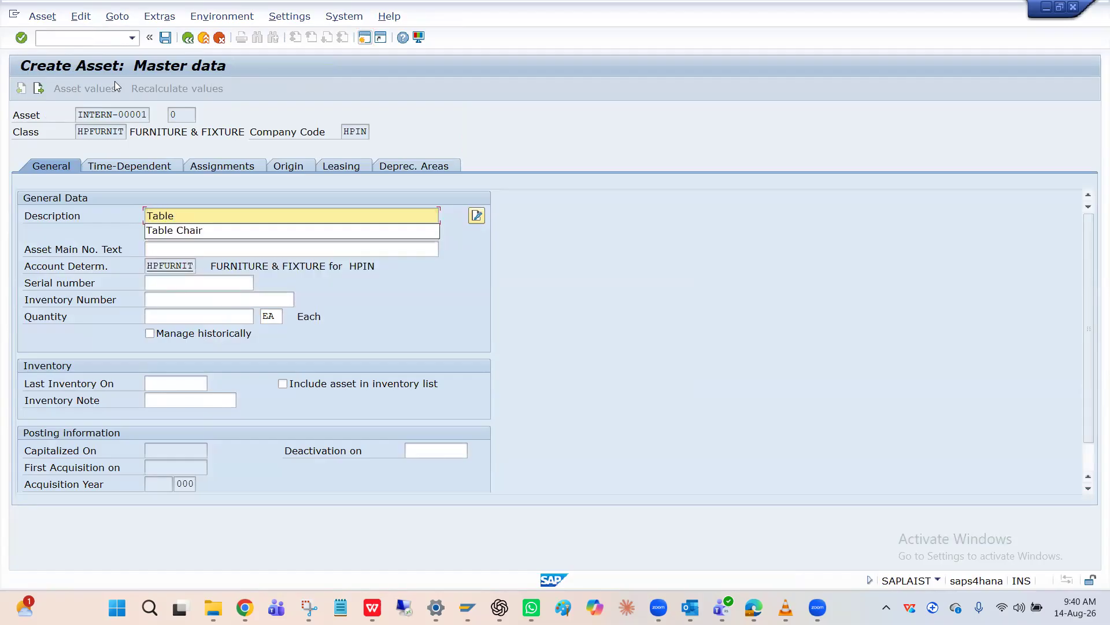
Assign cost center FIN to the new asset, check its depreciation areas, and save it
left_click(152, 167)
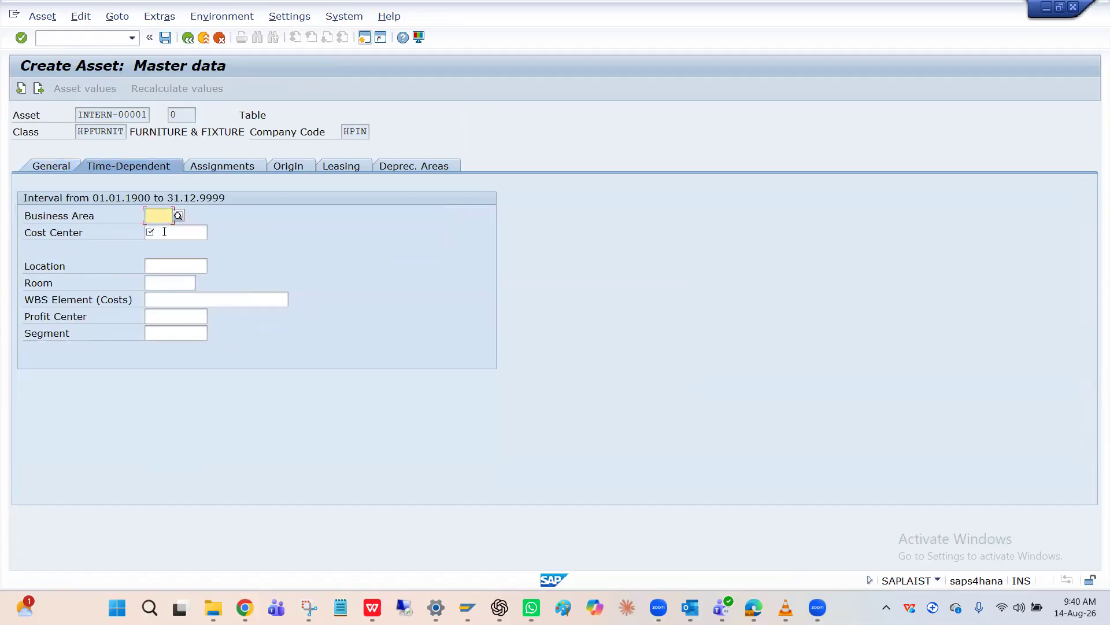
left_click(164, 231)
left_click(164, 258)
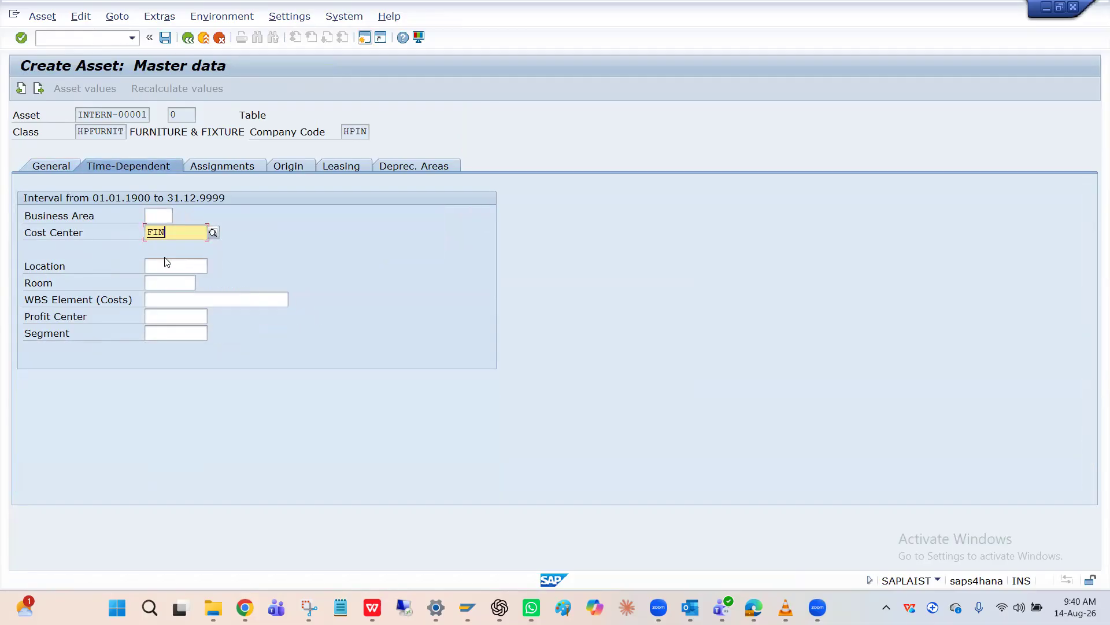
left_click(419, 168)
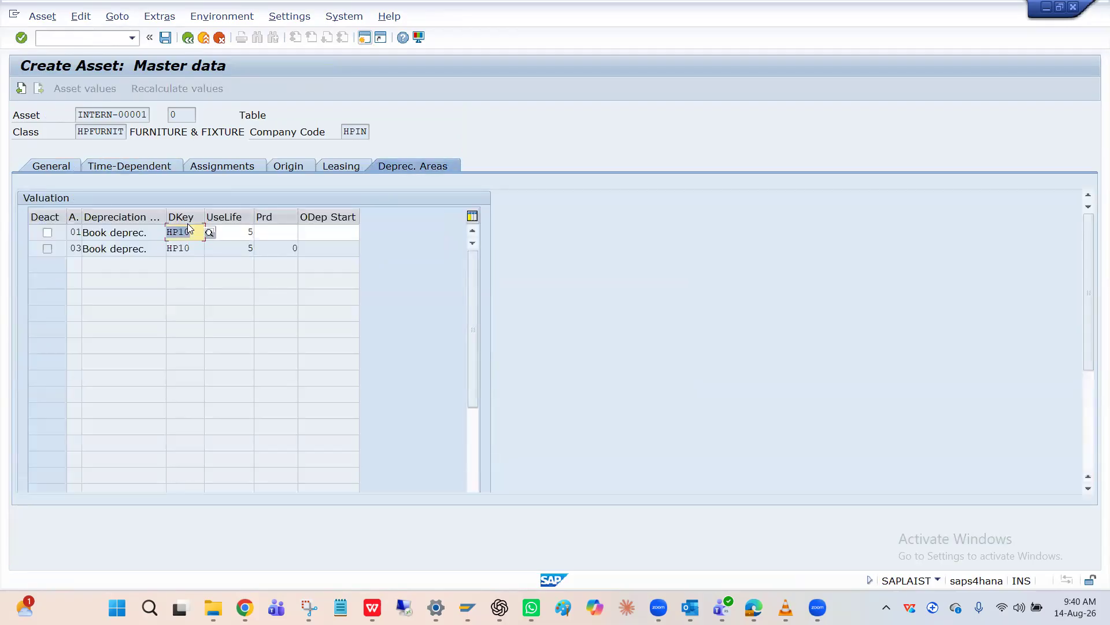
left_click(166, 38)
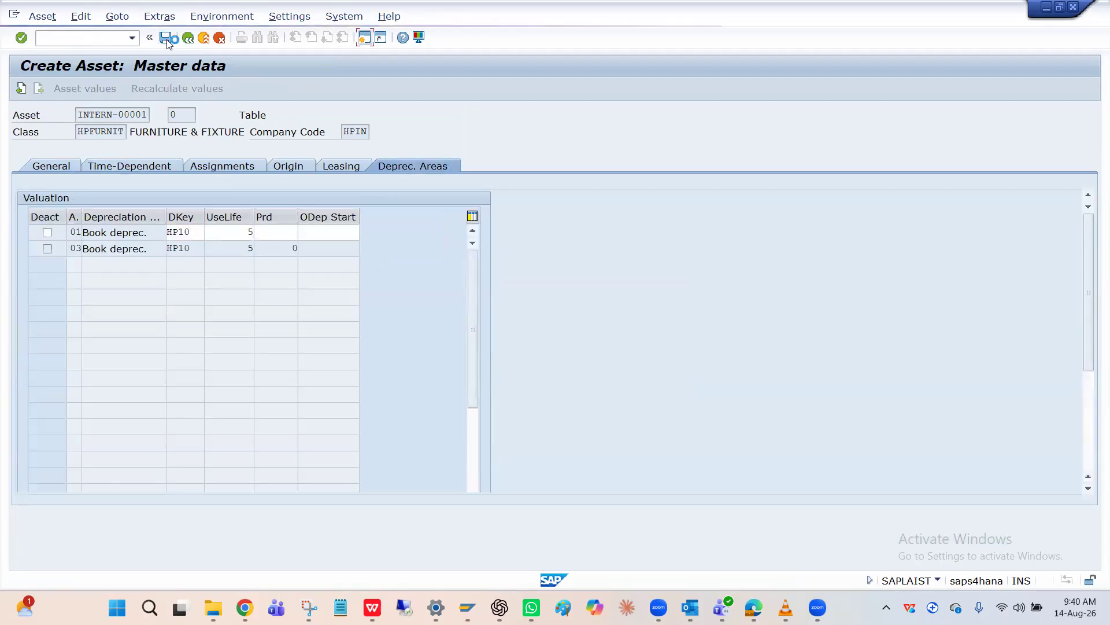
key("Return")
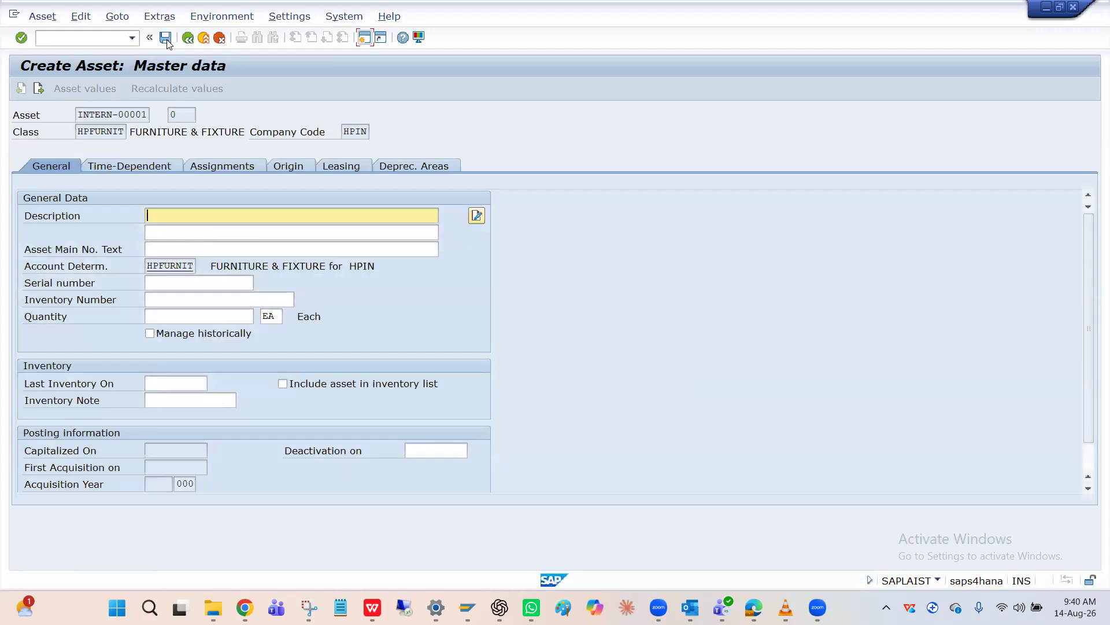
Start an asset acquisition from a vendor with transaction F-90 and set the document date to 14.08.2026
left_click(121, 41)
type("/nA")
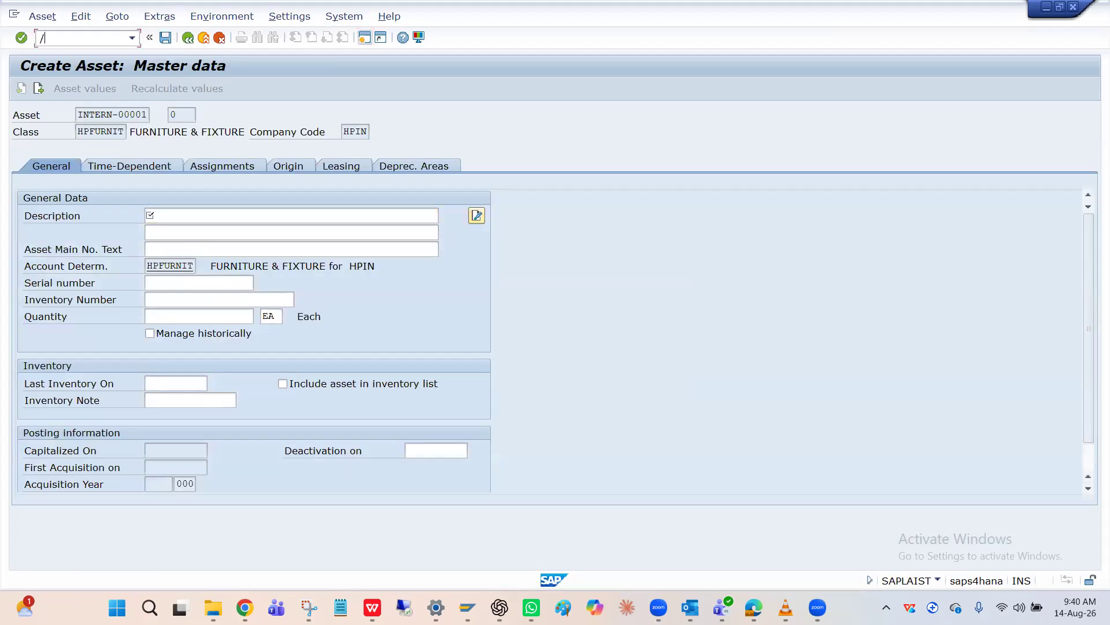
key("BackSpace")
type("F-90")
key("Return")
key("space")
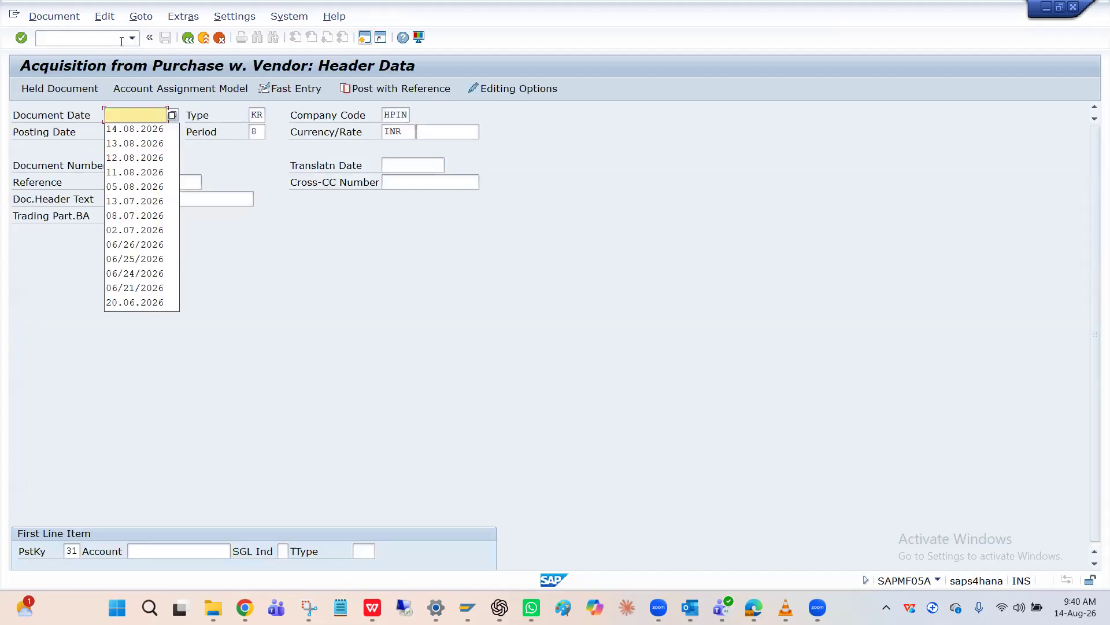
key("Down")
key("Return")
key("Tab")
key("Tab")
key("Tab")
key("Tab")
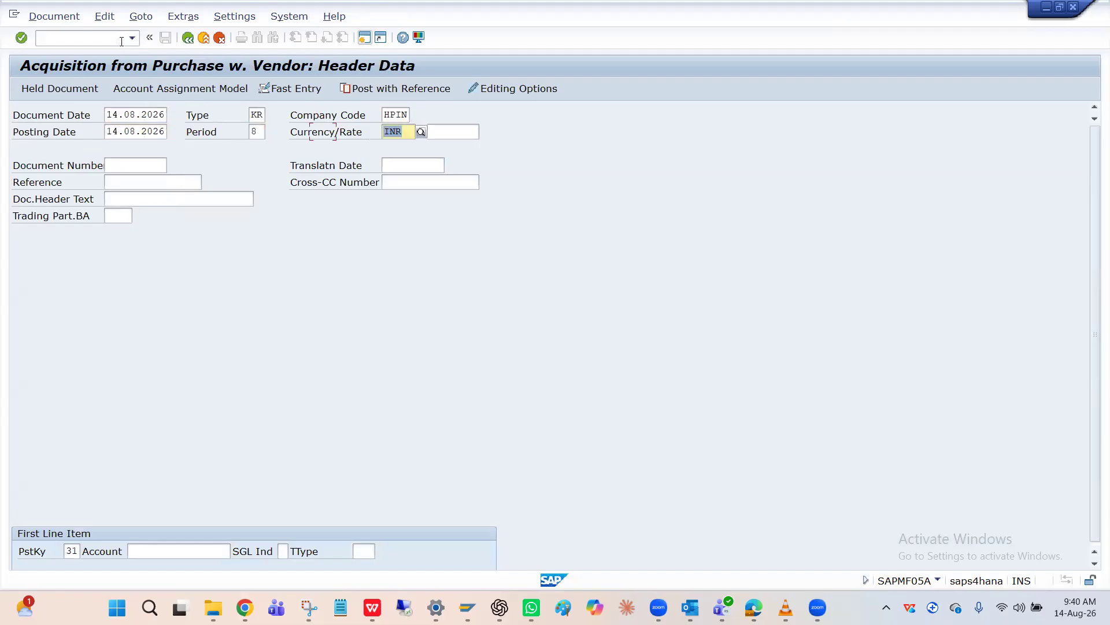
Try asset number 2003 as the account for the first line item with posting key 31
left_click(182, 552)
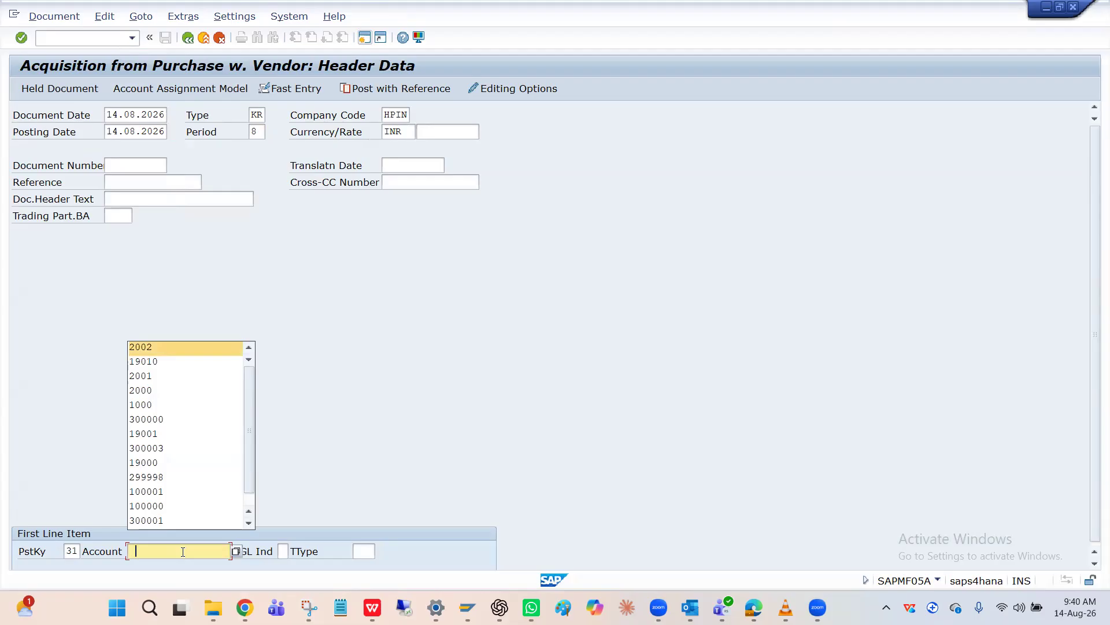
key("Return")
key("BackSpace")
type("3")
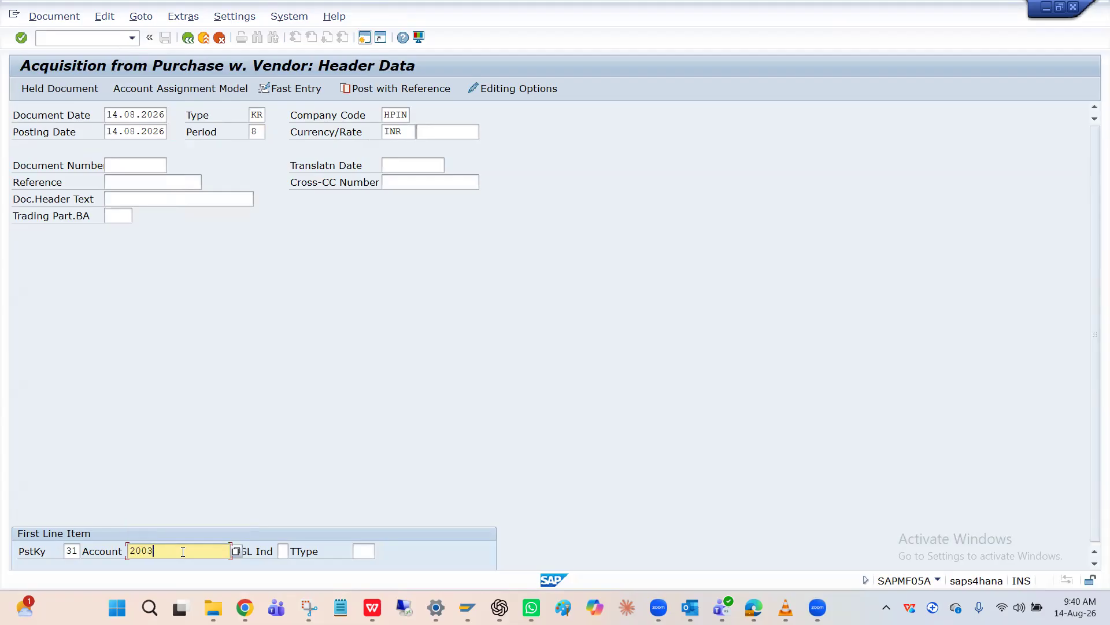
key("Return")
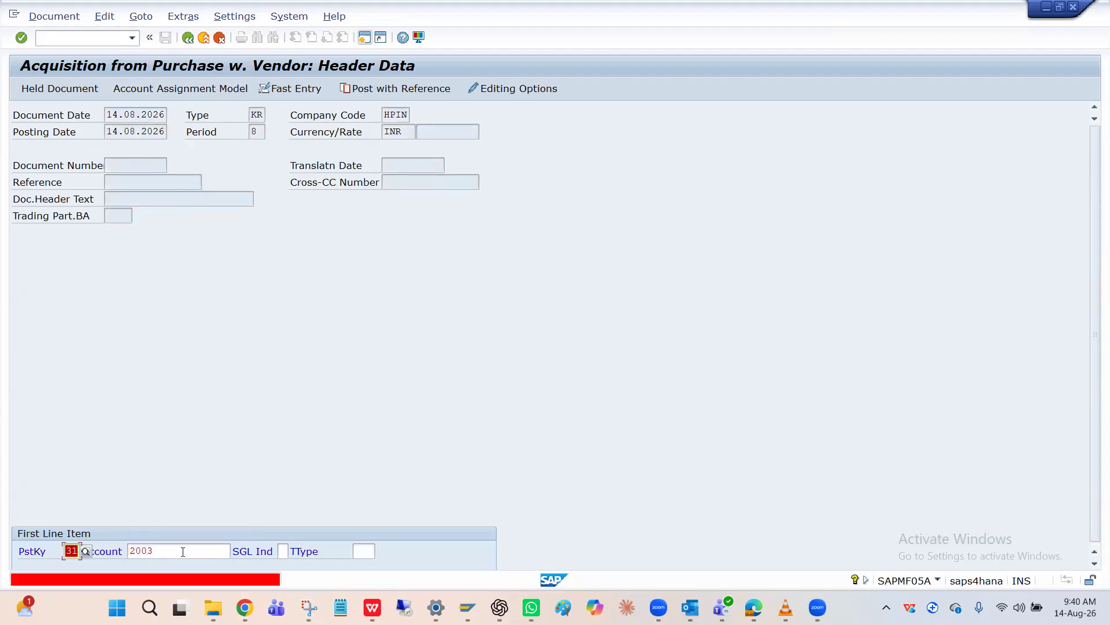
Replace the first line item's account with the vendor's account number and enter an amount of 100000 INR
left_click(182, 551)
key("BackSpace")
key("BackSpace")
key("BackSpace")
key("BackSpace")
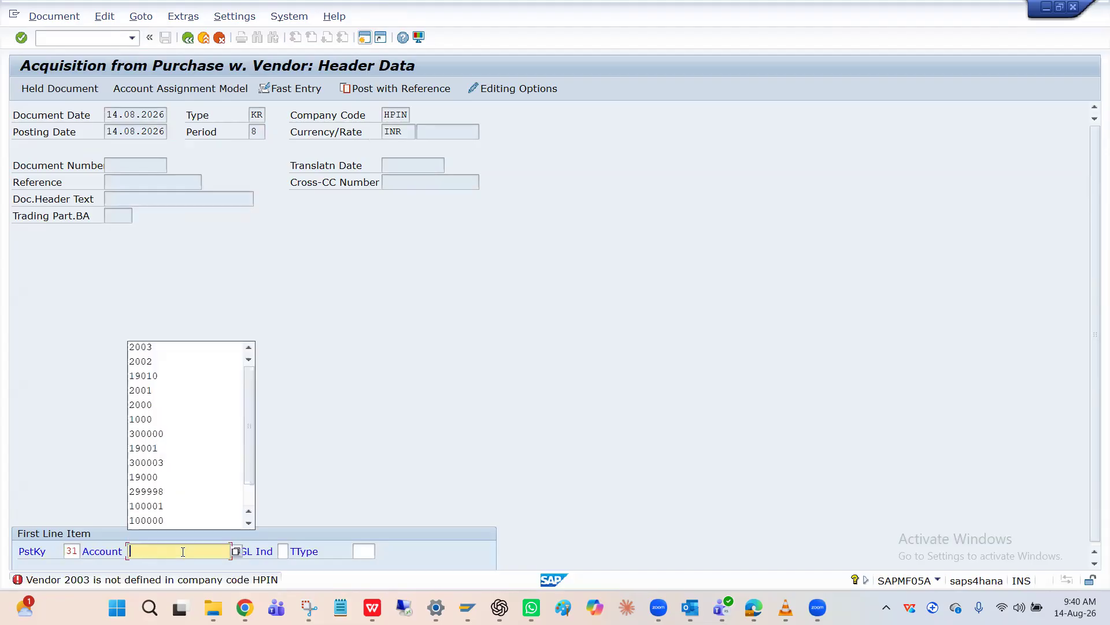
left_click(171, 380)
key("Return")
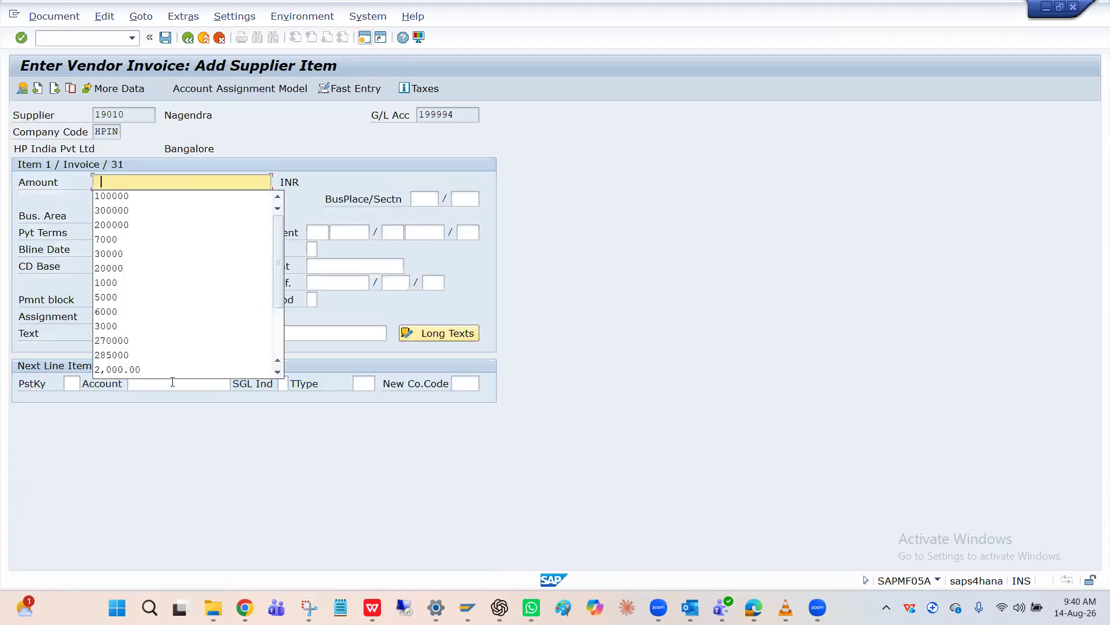
key("Down")
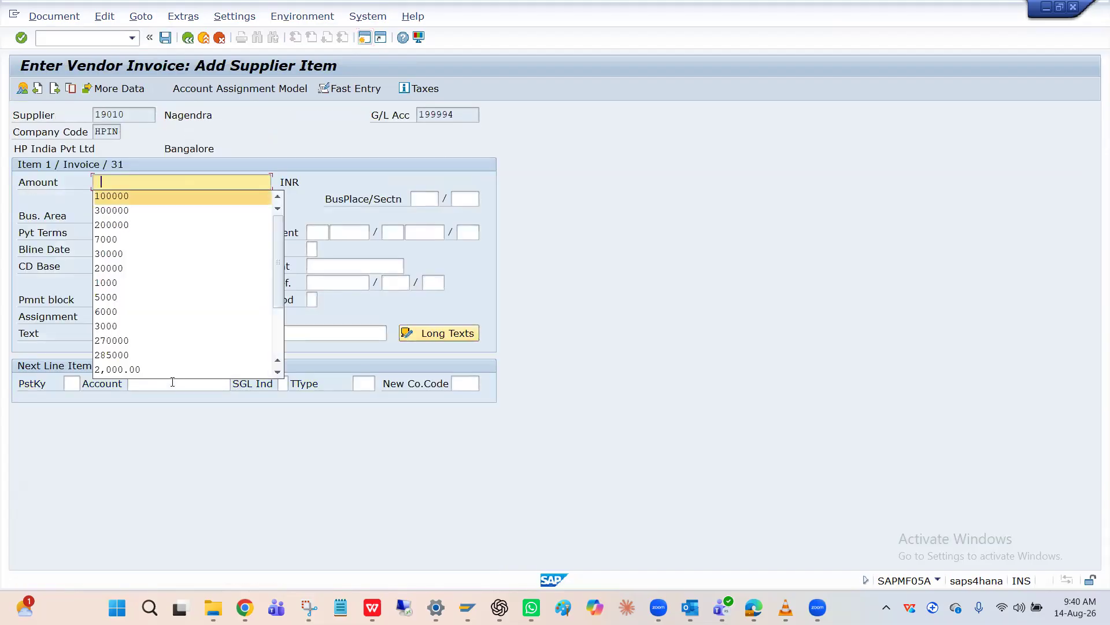
key("Return")
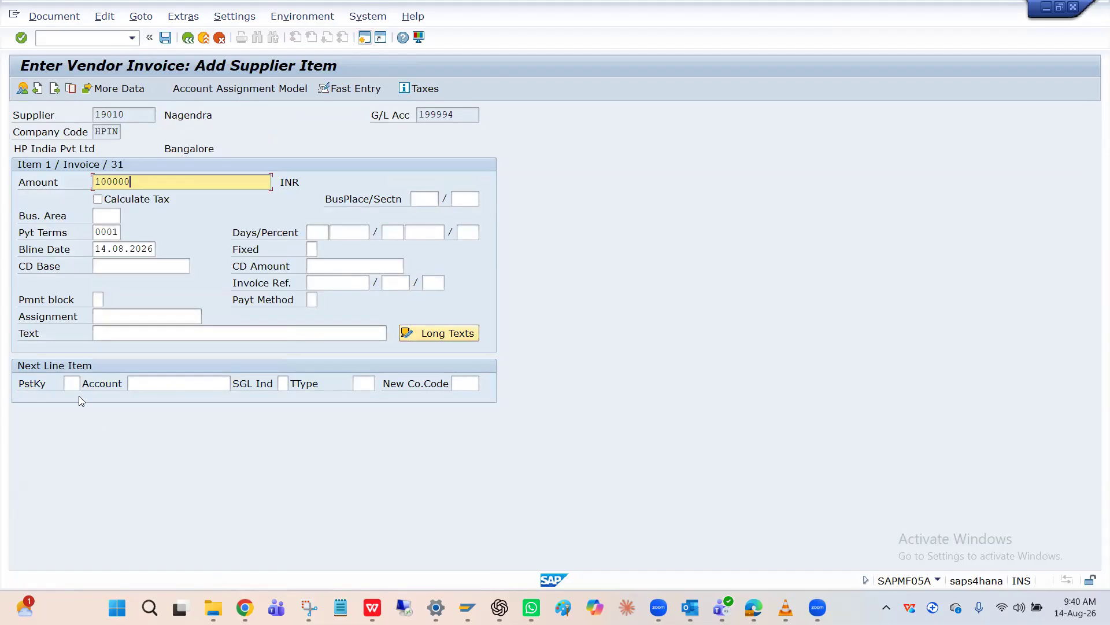
Enter posting key 31 and asset number 2003 for the next line item and submit it
left_click(71, 383)
key("Down")
key("Return")
key("Tab")
key("Down")
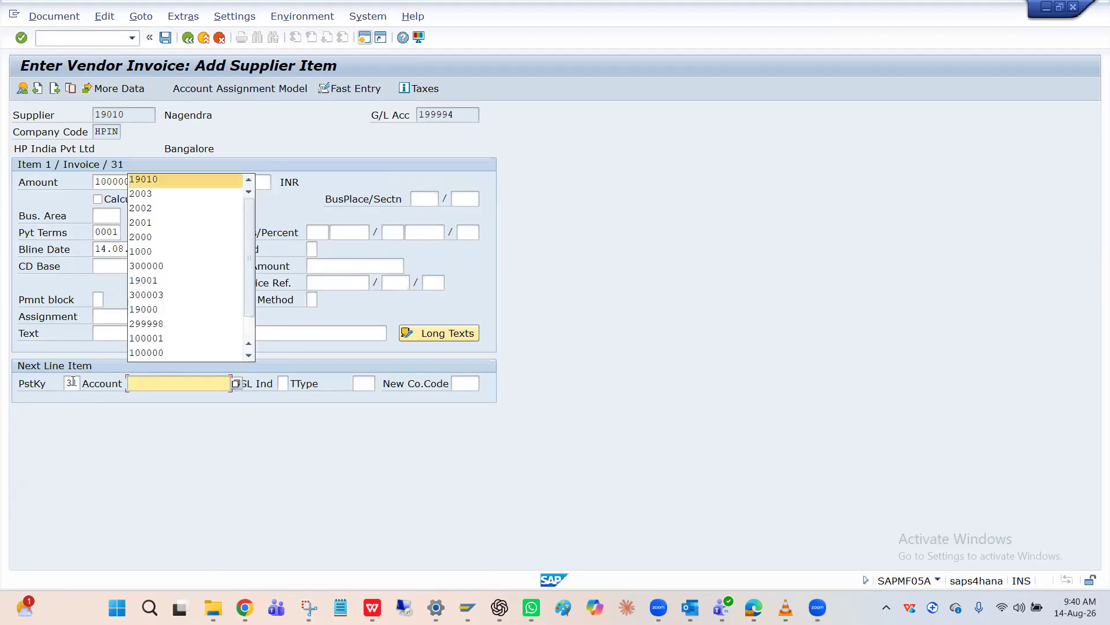
key("Down")
key("Return")
key("Return")
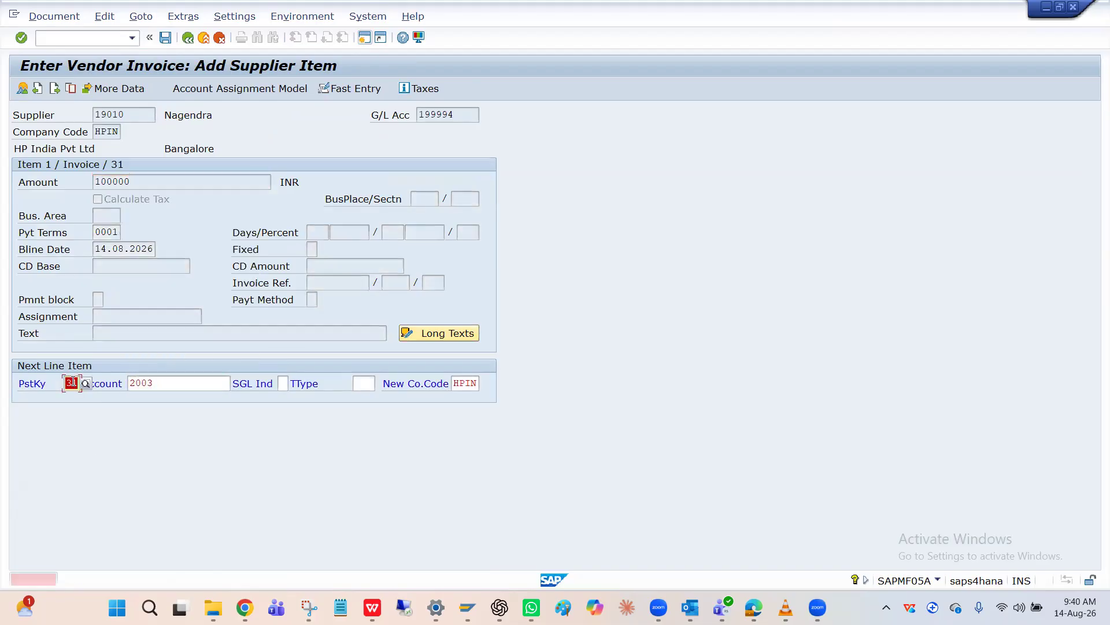
Change the next line item's posting key to 70 for the asset
left_click(369, 383)
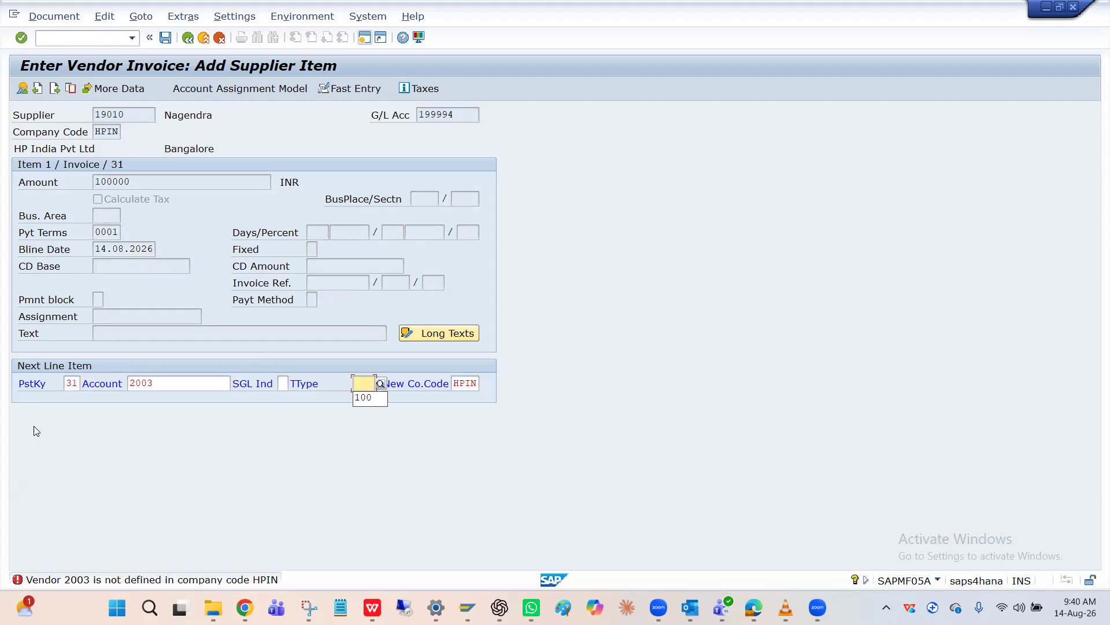
left_click(76, 389)
key("BackSpace")
key("BackSpace")
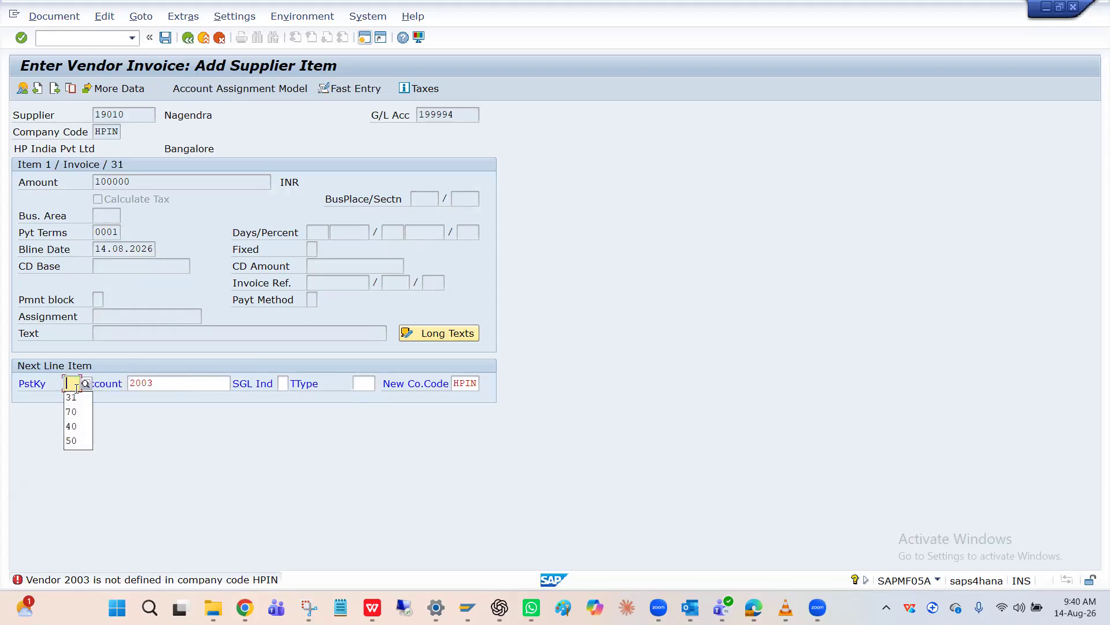
left_click(75, 411)
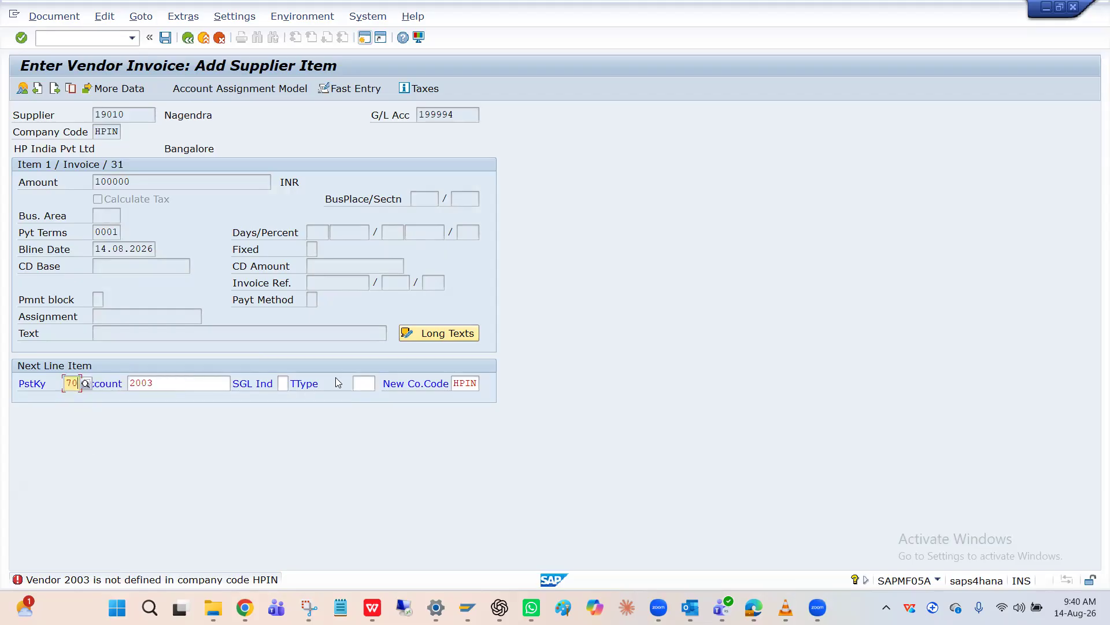
Give the next line item transaction type 100, submit it, and enter 100000 INR for asset 2003
left_click(371, 386)
key("Down")
key("Return")
key("Return")
key("Down")
Enter the text Asset for the debit asset line item and submit it
key("Return")
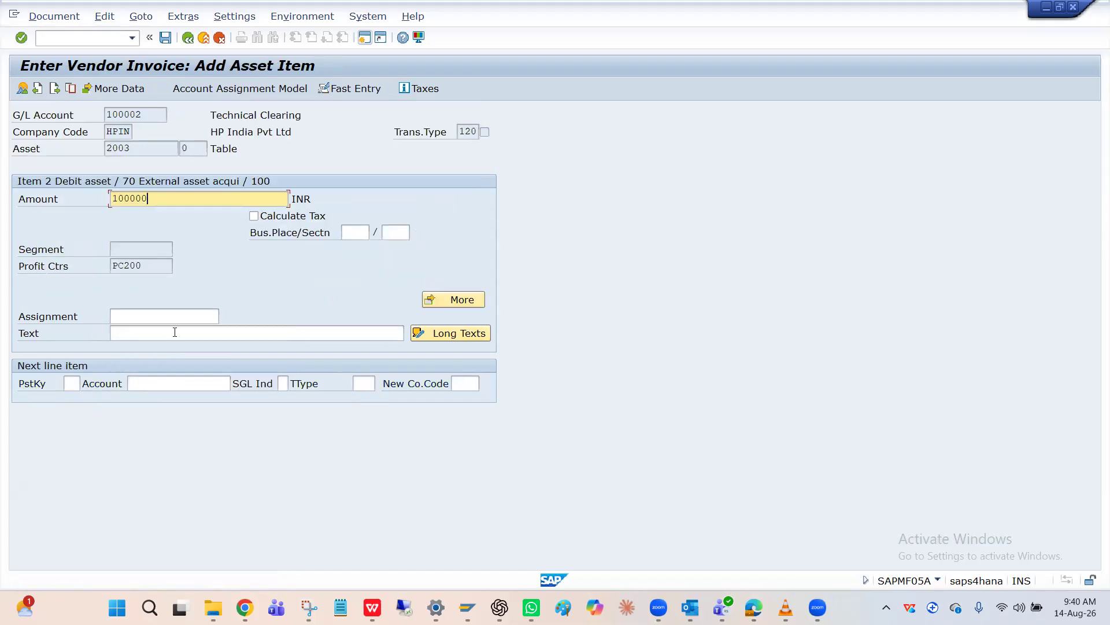
left_click(174, 332)
key("Down")
key("Return")
key("Return")
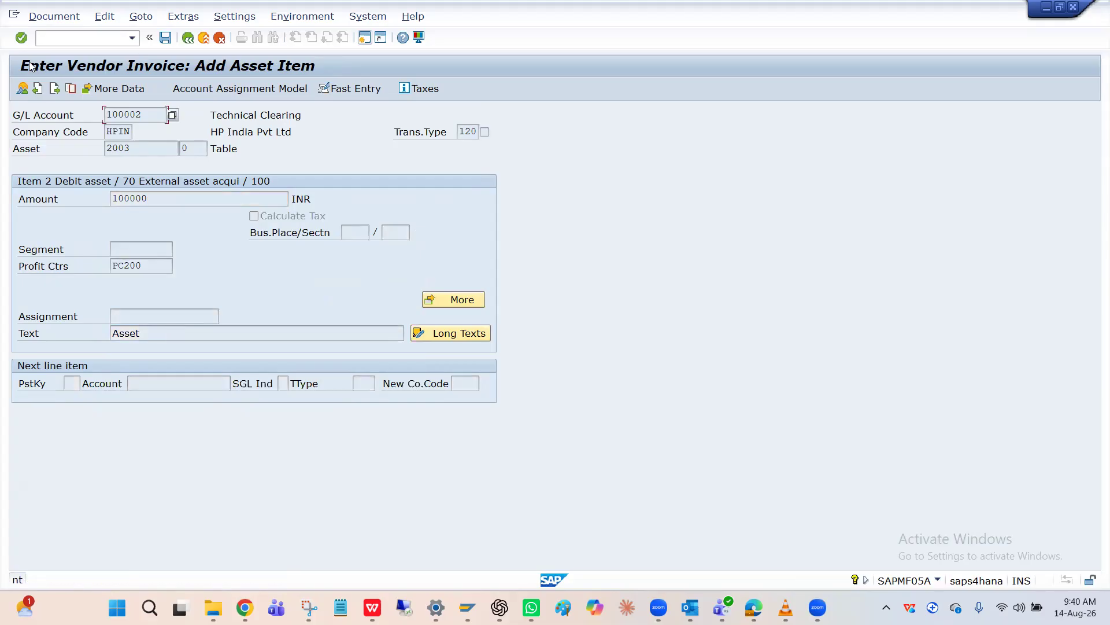
key("Return")
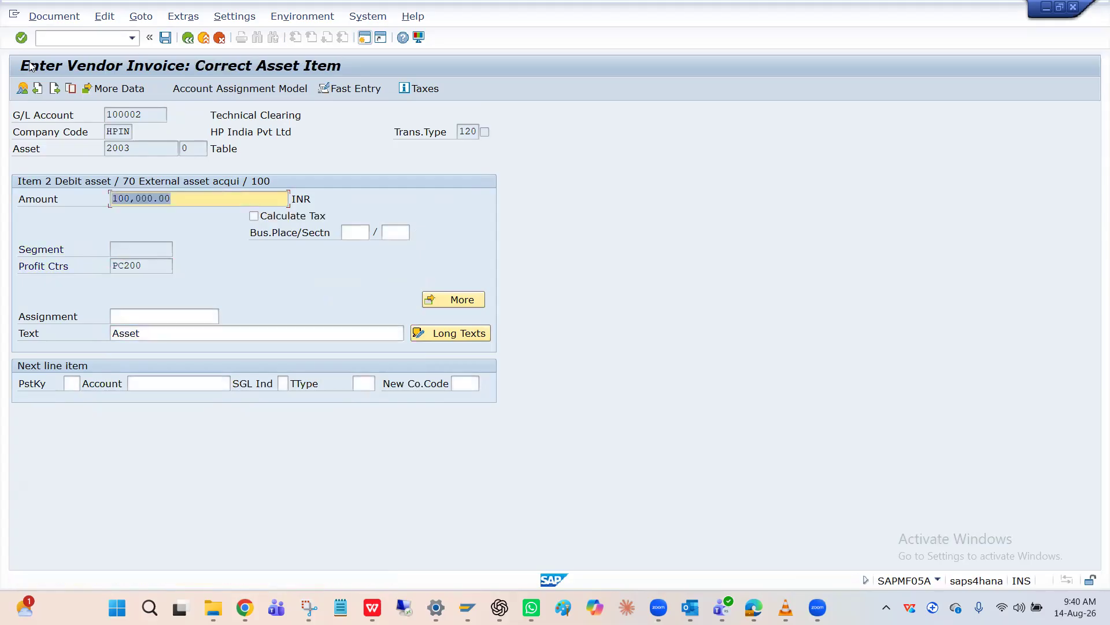
Examine the asset line item's profit center assignment, its coding block and its additional data
left_click(160, 263)
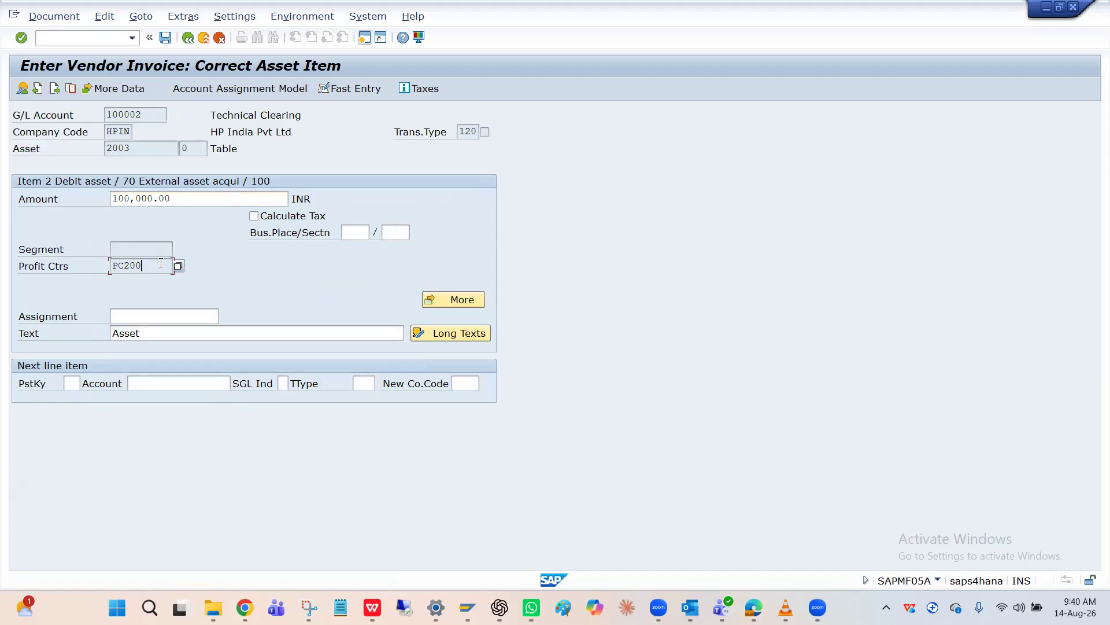
type("PC200")
left_click(466, 300)
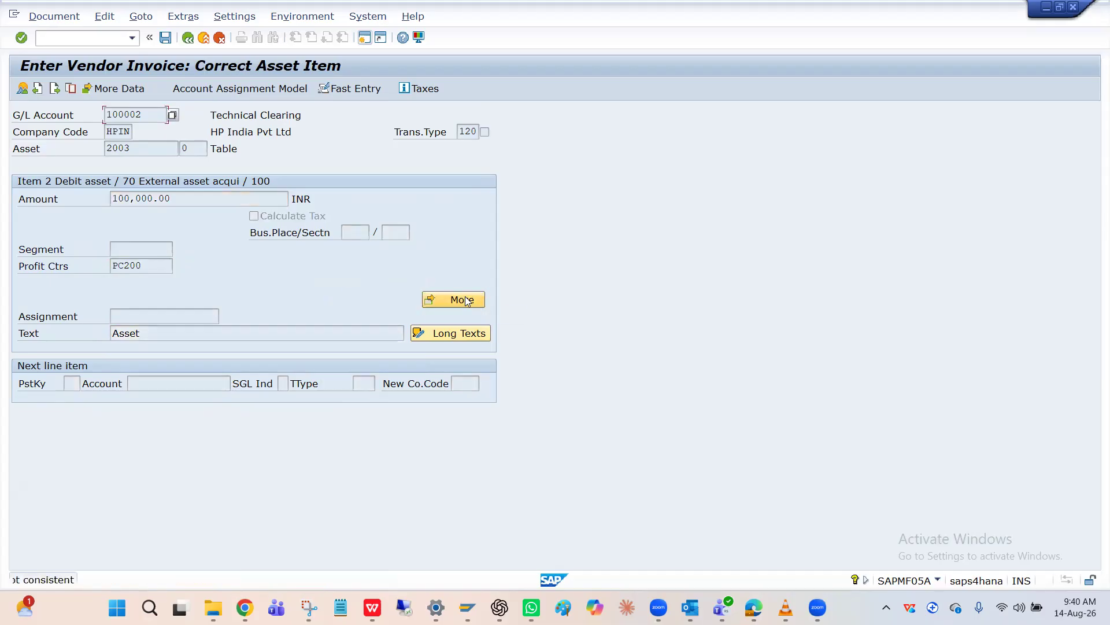
left_click(468, 301)
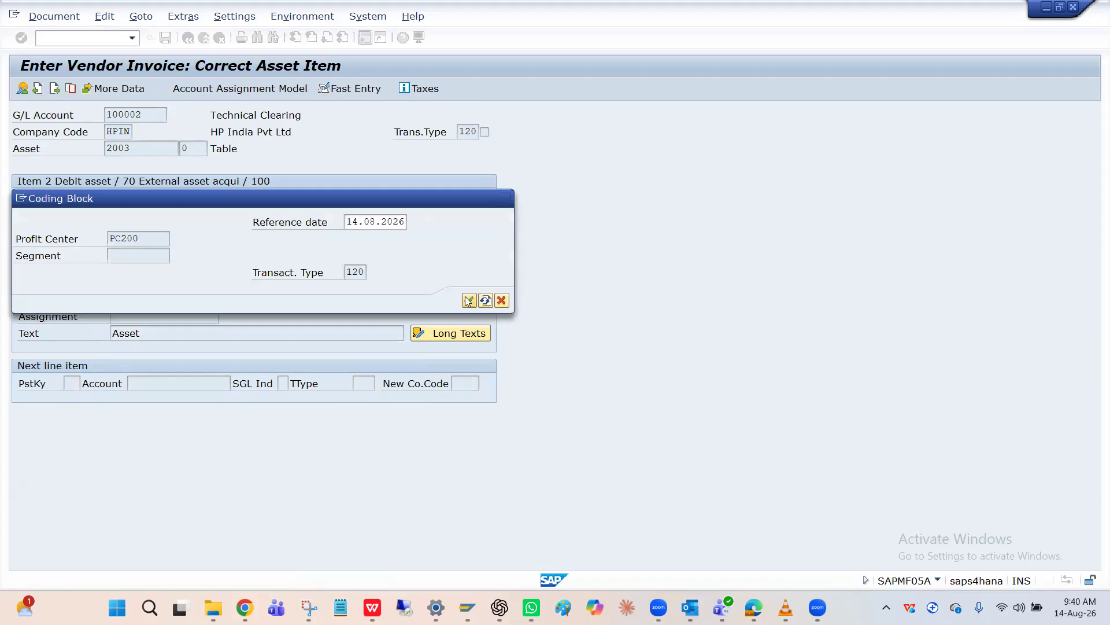
left_click(417, 332)
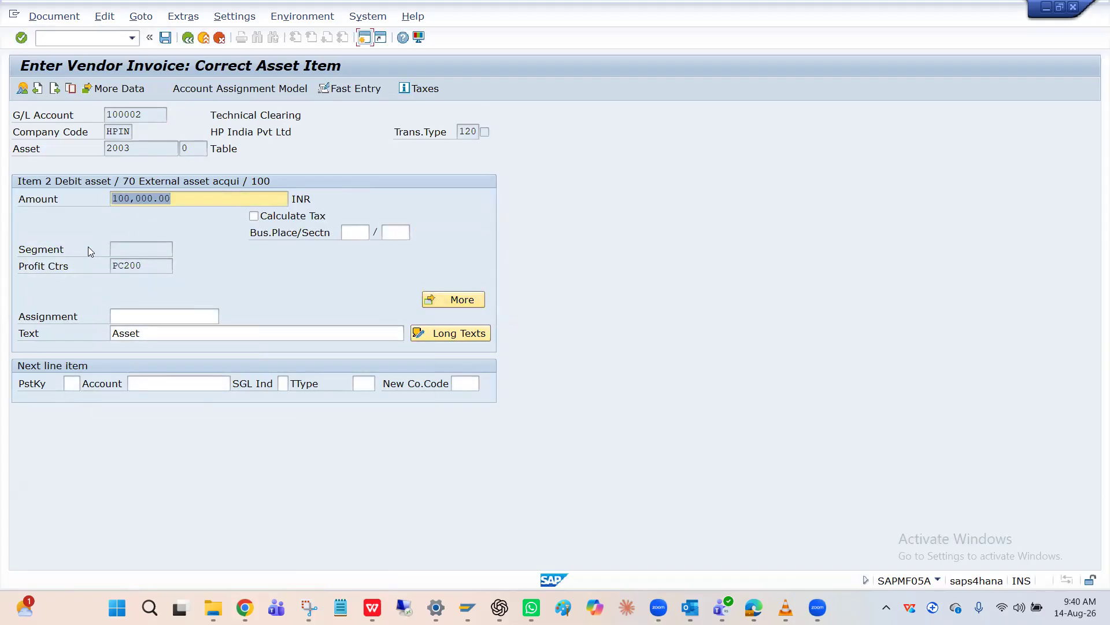
left_click(134, 267)
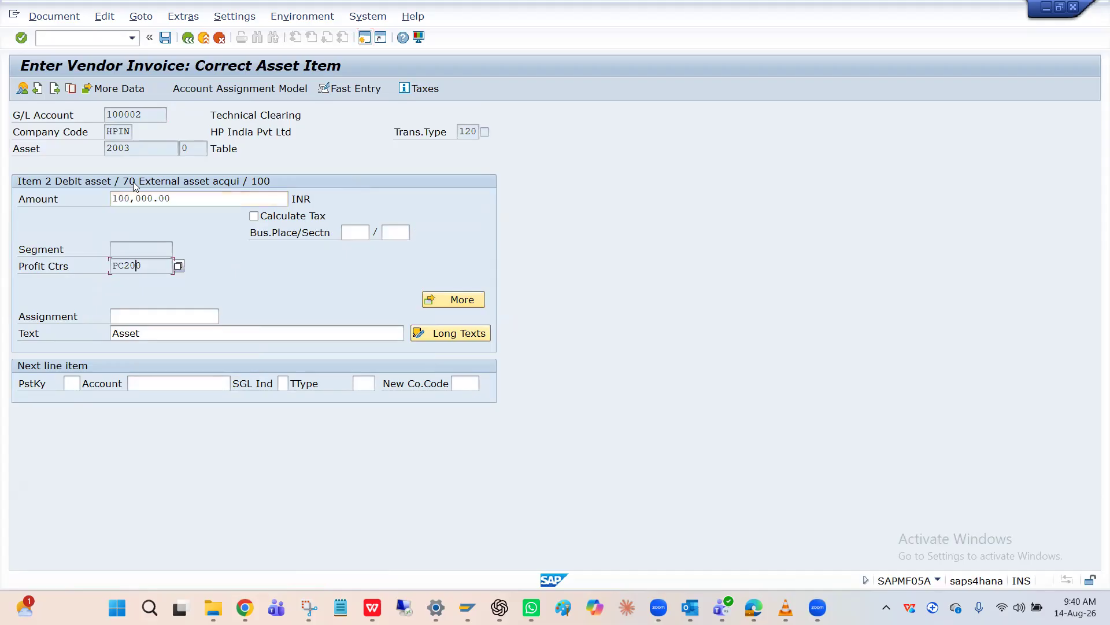
left_click(129, 91)
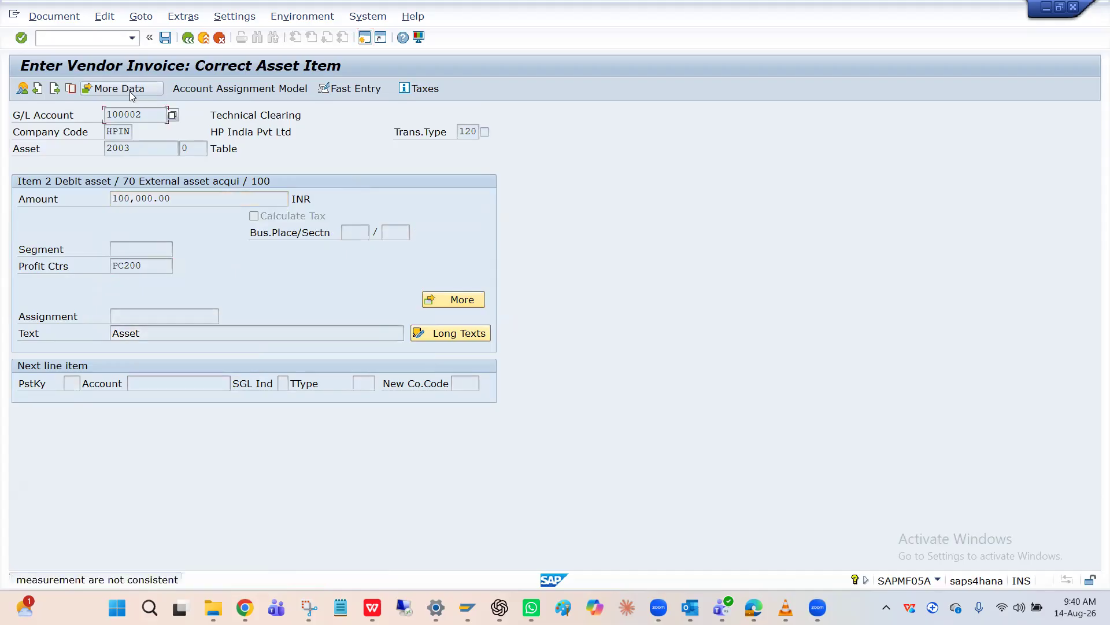
key("Return")
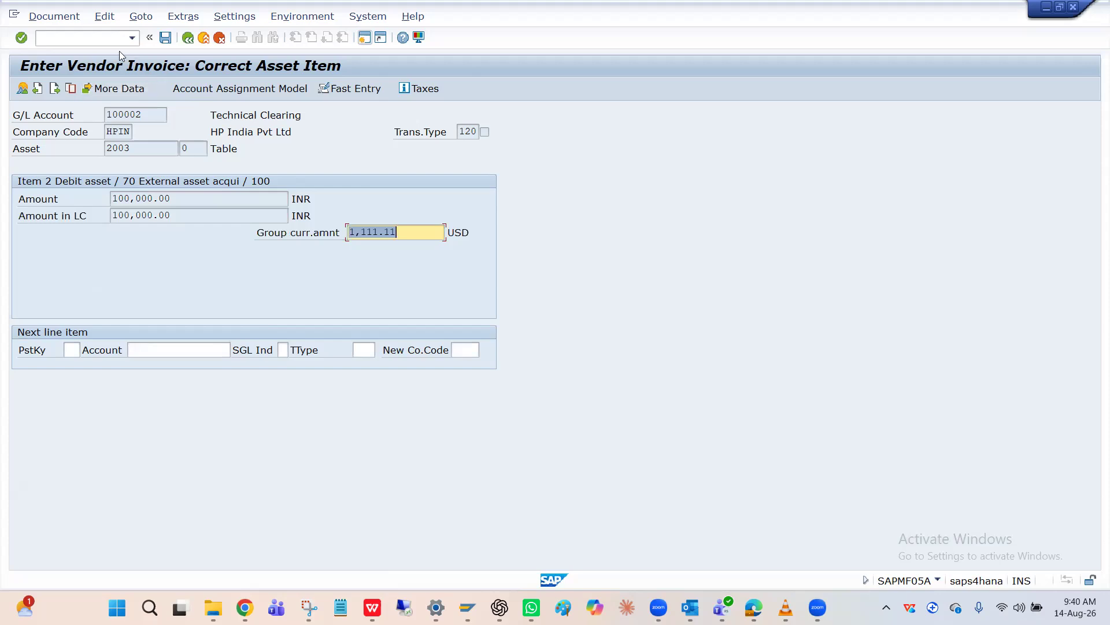
Switch to the session with the depreciation account settings and open the default account assignment overview there
left_click(109, 40)
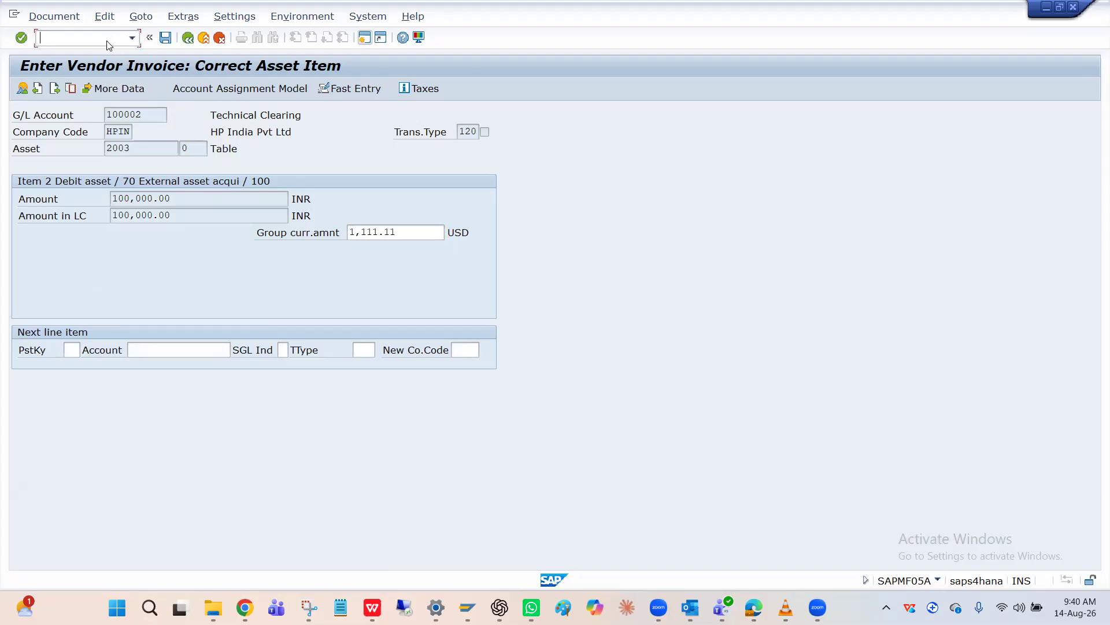
key("alt+Tab")
key("alt+Tab")
key("alt+Tab")
key("alt+Tab")
key("alt+Tab")
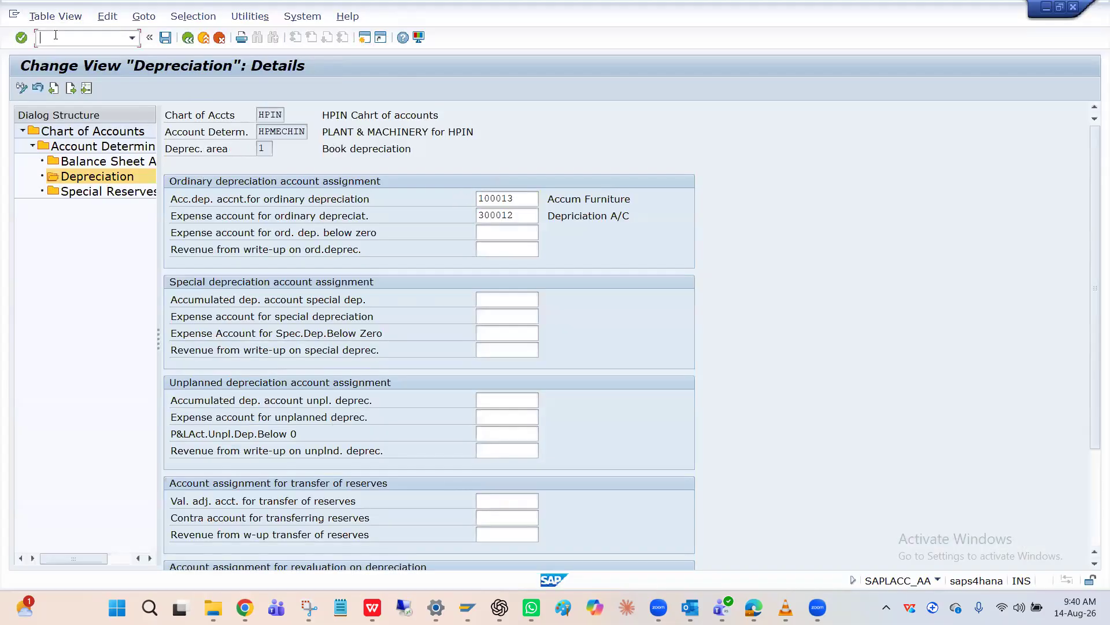
type("/nOKB")
key("Return")
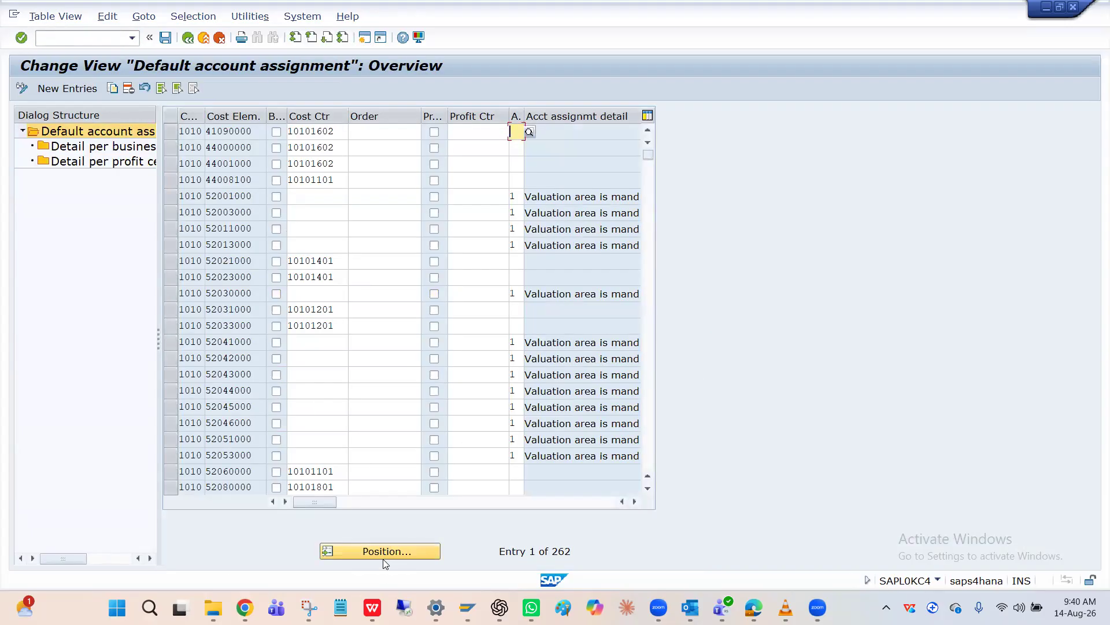
Position the default account assignment list at company code HPIN
left_click(382, 558)
key("Down")
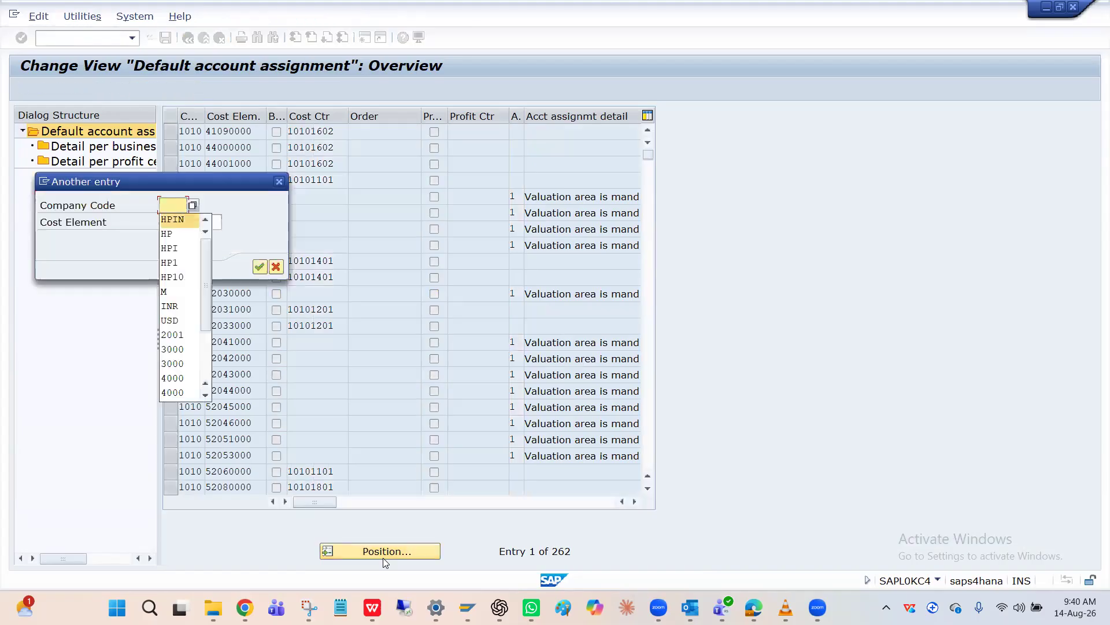
key("Return")
key("Return")
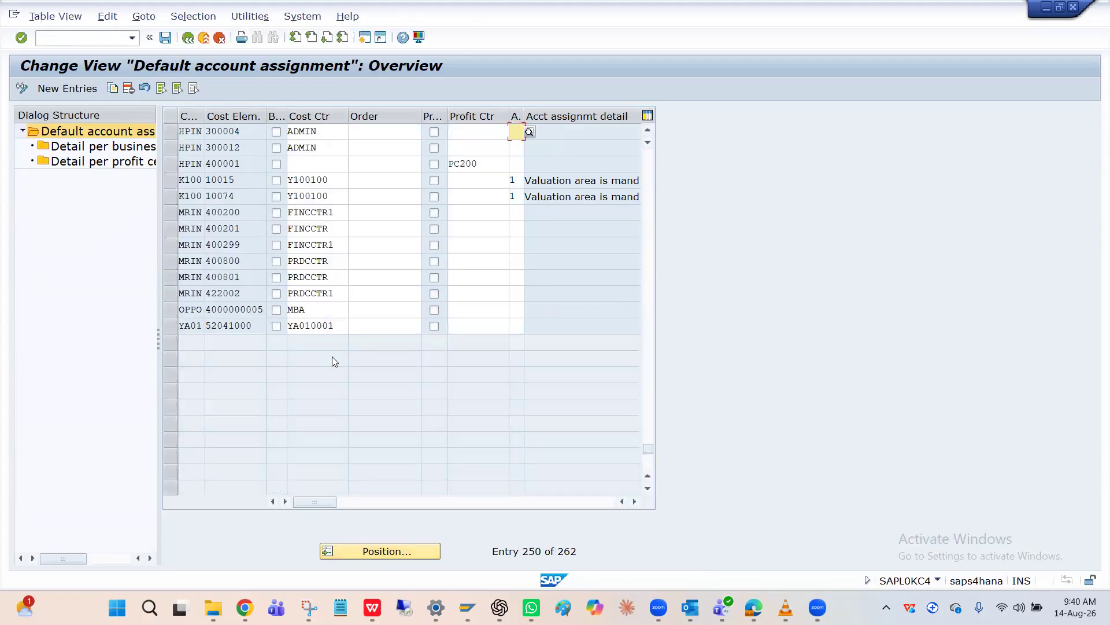
Try clearing profit center PC200 from HPIN's cost element 400001 entry, then leave the default account assignments
left_click(176, 166)
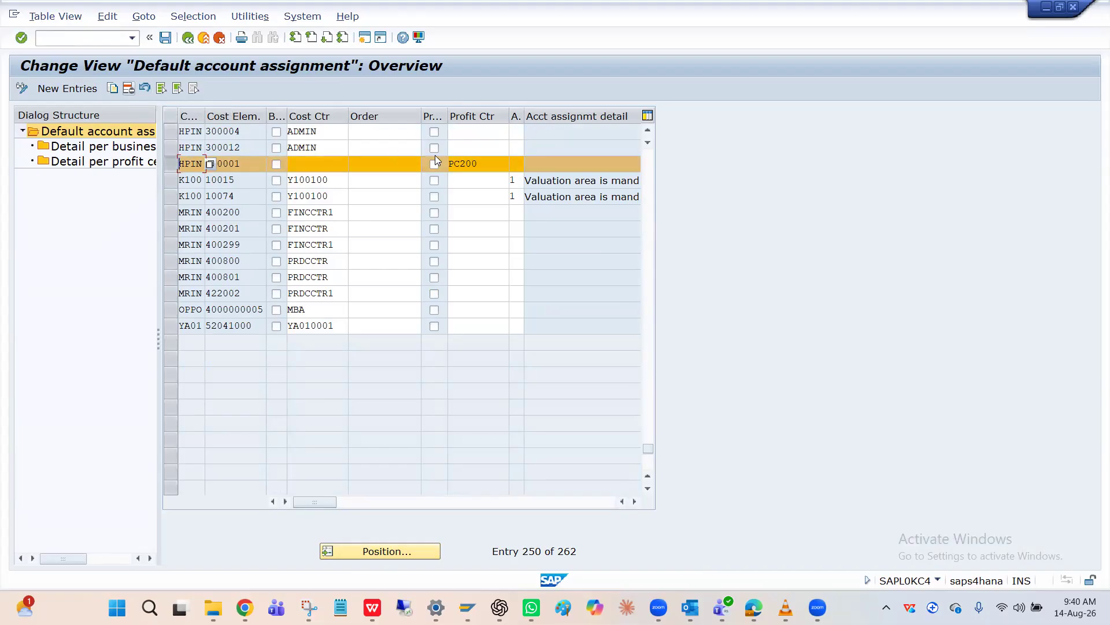
left_click(491, 166)
key("BackSpace")
key("BackSpace")
key("BackSpace")
key("BackSpace")
key("BackSpace")
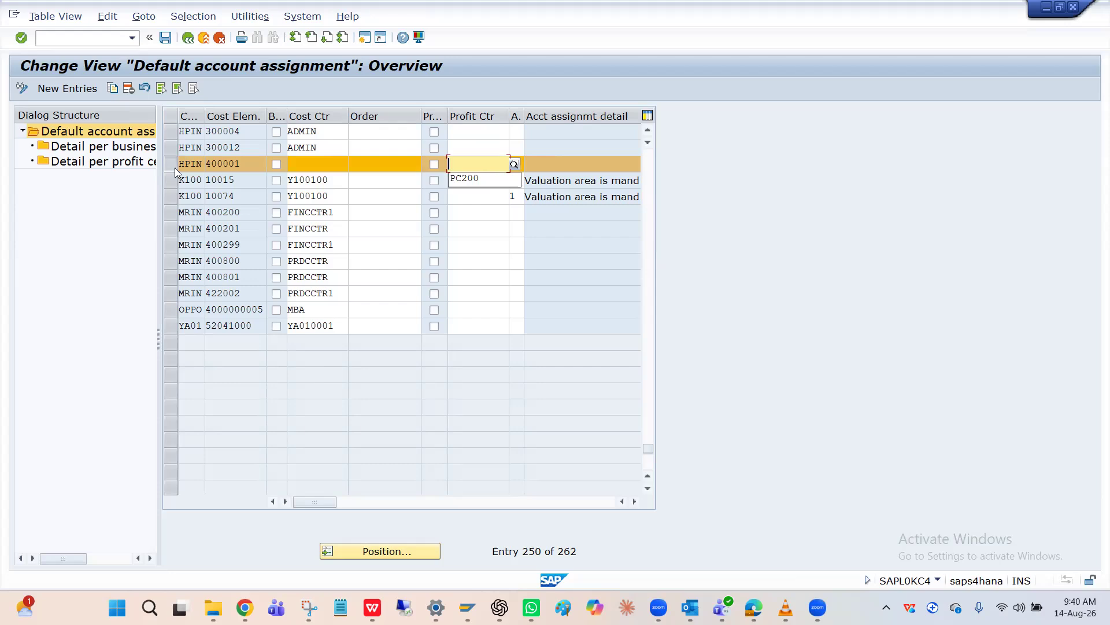
left_click(230, 163)
left_click(470, 163)
left_click(469, 166)
left_click(470, 175)
key("BackSpace")
key("BackSpace")
key("BackSpace")
key("BackSpace")
key("BackSpace")
left_click(306, 166)
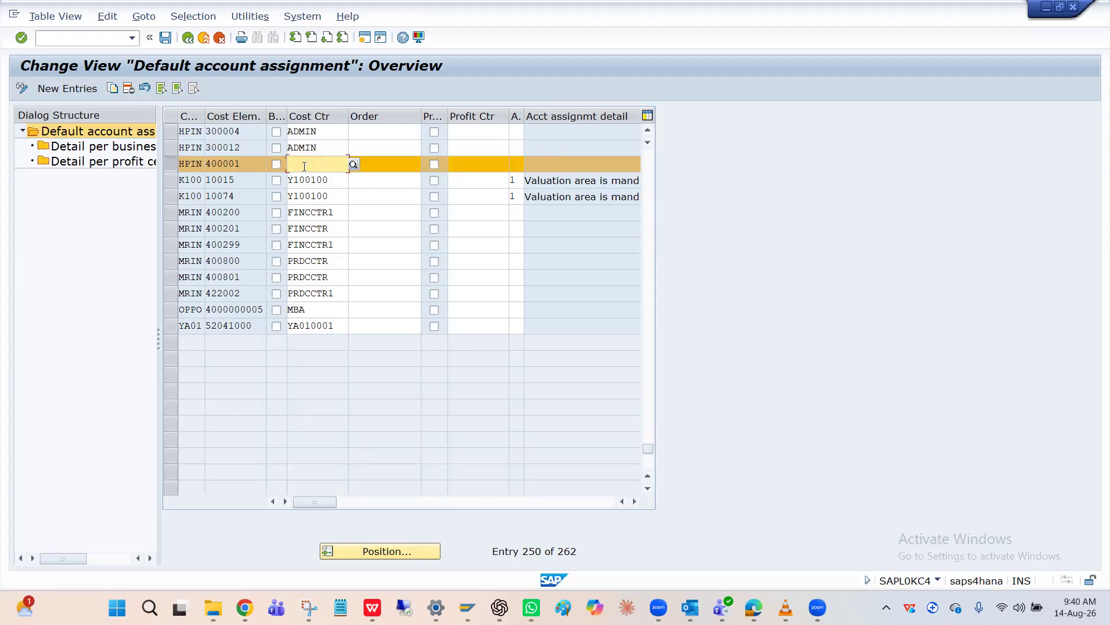
left_click(245, 167)
left_click(187, 38)
left_click(287, 272)
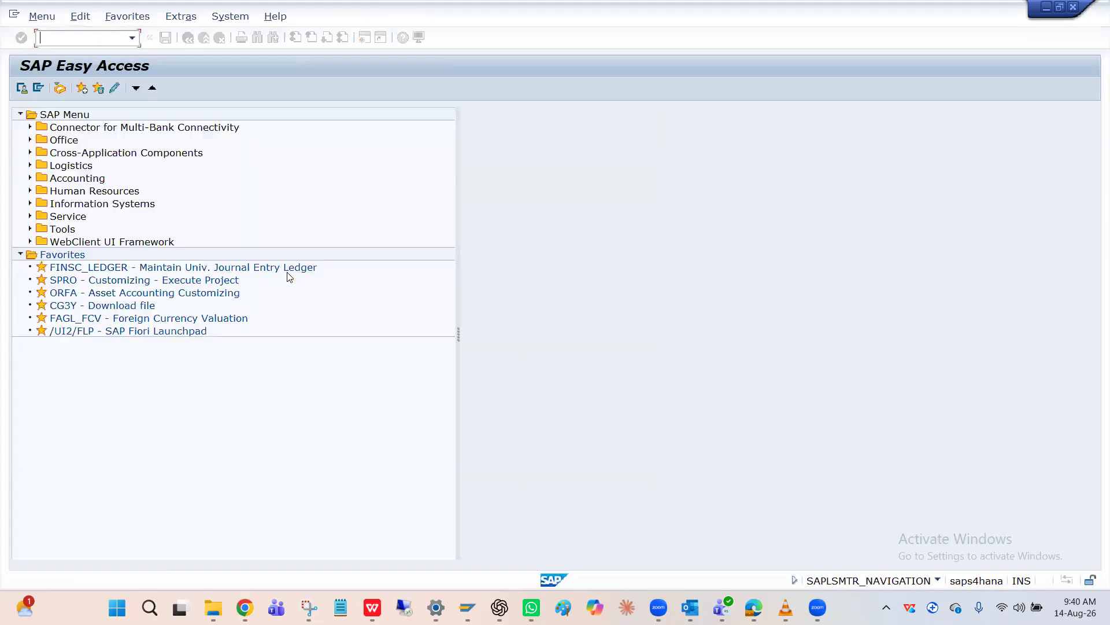
Return to the vendor invoice and open the asset line item from the document overview to check its profit center
key("alt+Tab")
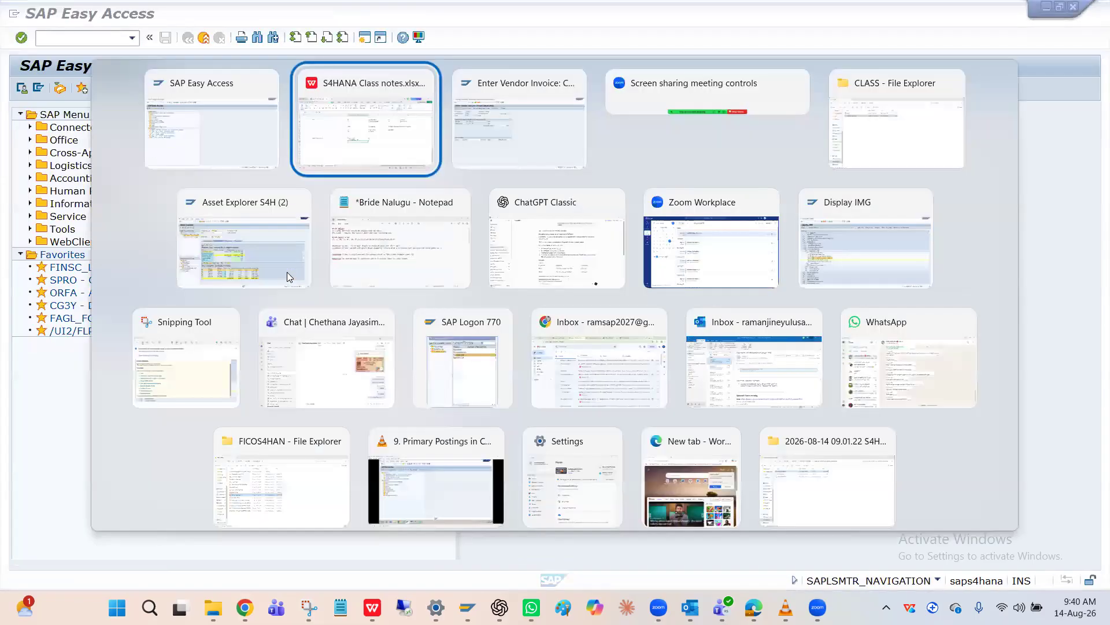
key("alt+Tab")
key("Return")
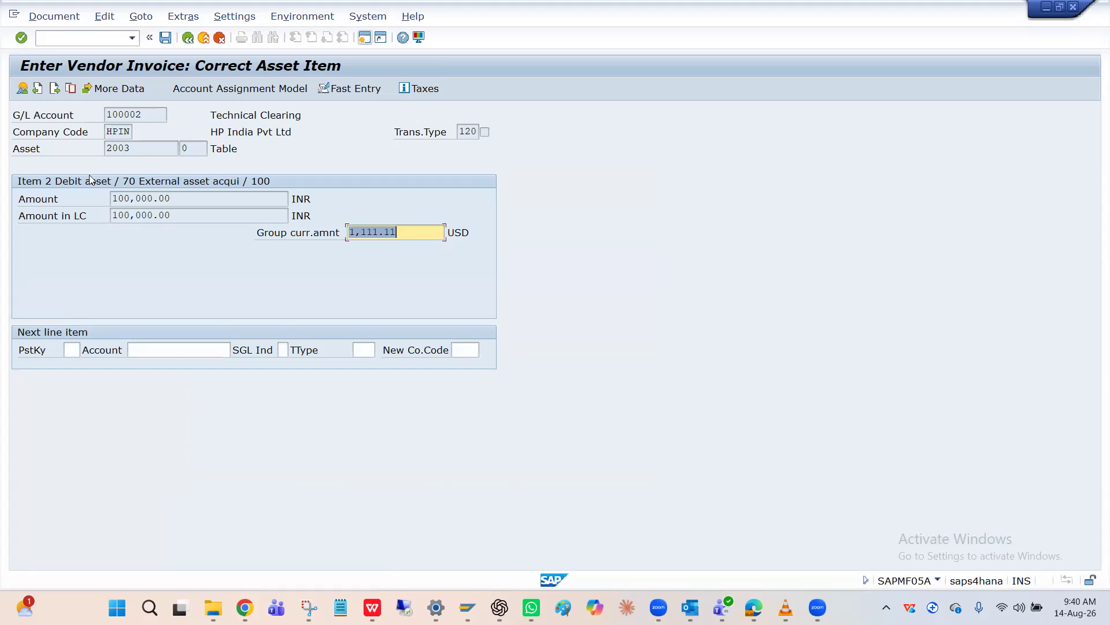
left_click(22, 88)
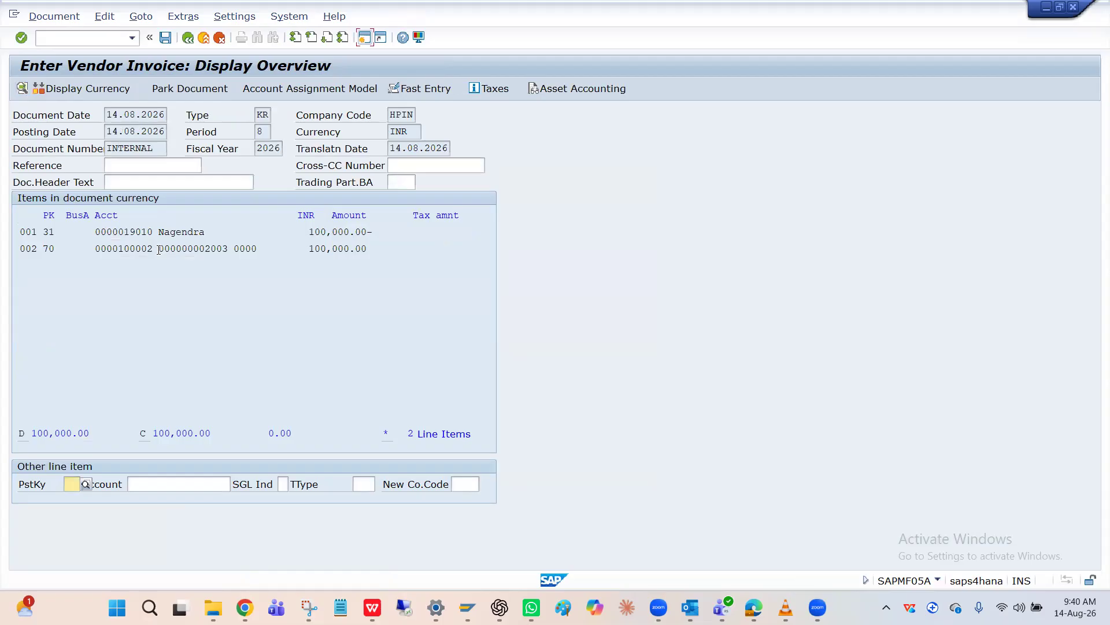
double_click(159, 250)
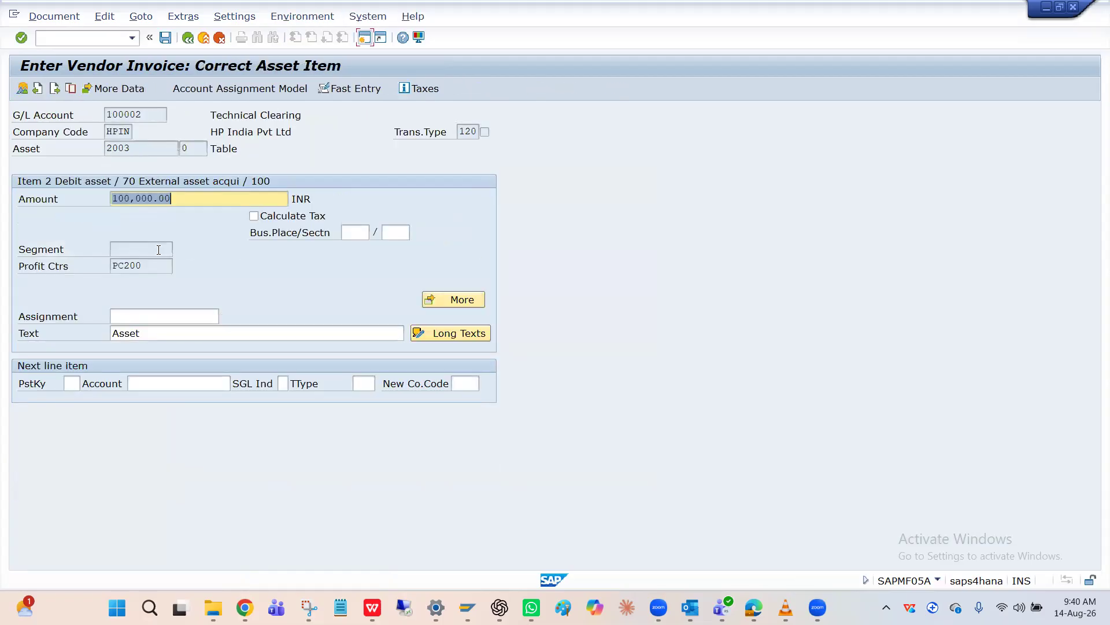
left_click(142, 265)
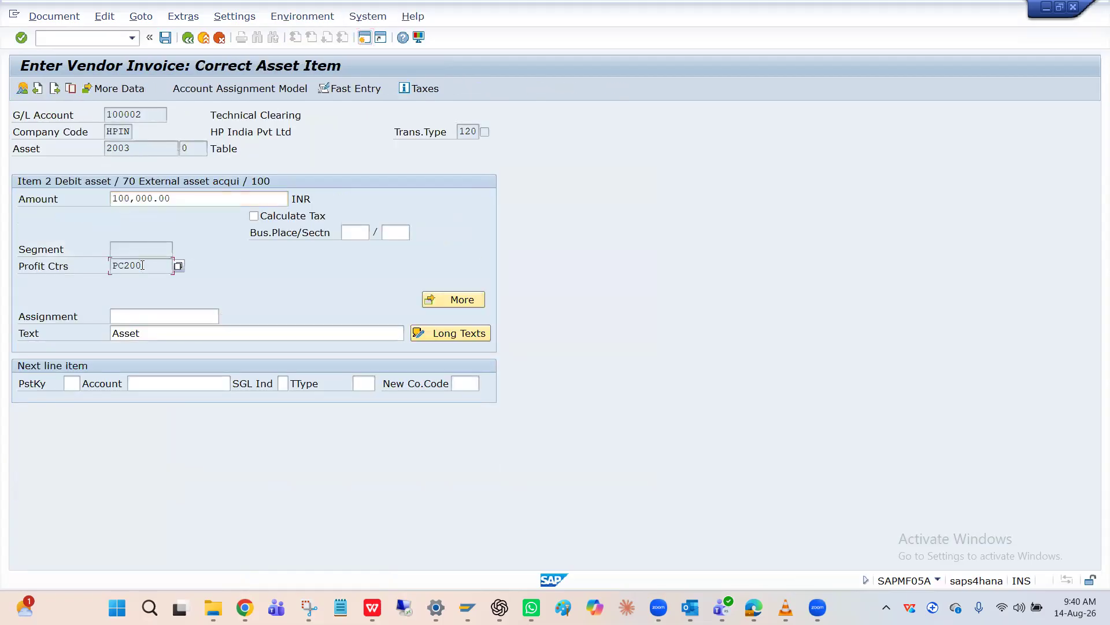
left_click_drag(142, 264, 111, 267)
left_click_drag(110, 267, 141, 177)
left_click(138, 149)
key("Return")
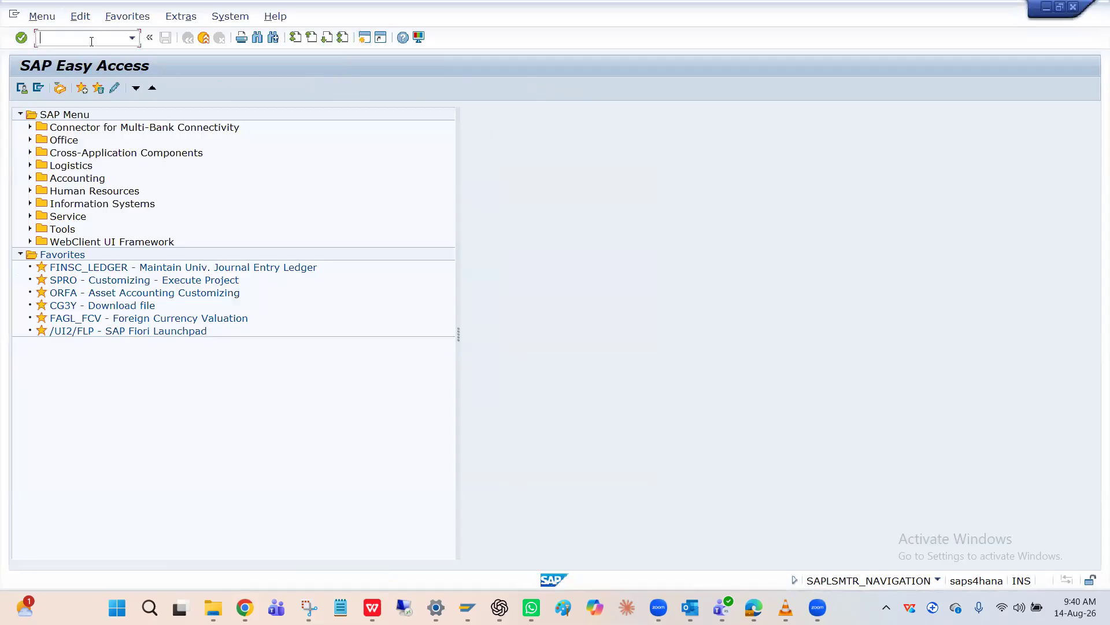
Display cost center FIN in controlling area HPCA with transaction ks03 and check its profit center
type("ks03")
key("Return")
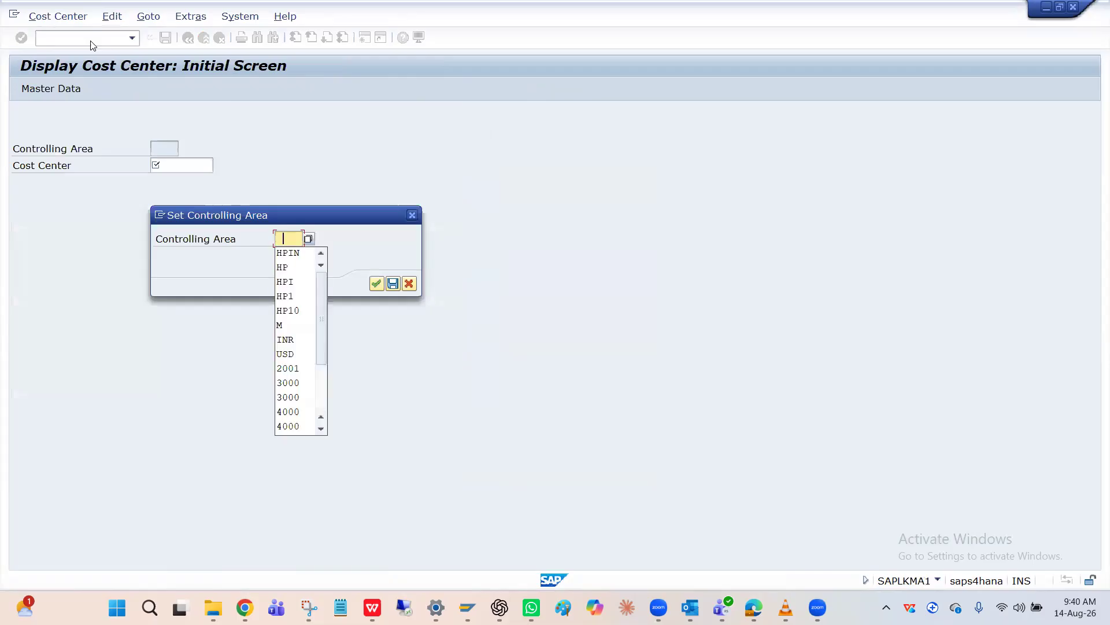
key("Down")
key("Return")
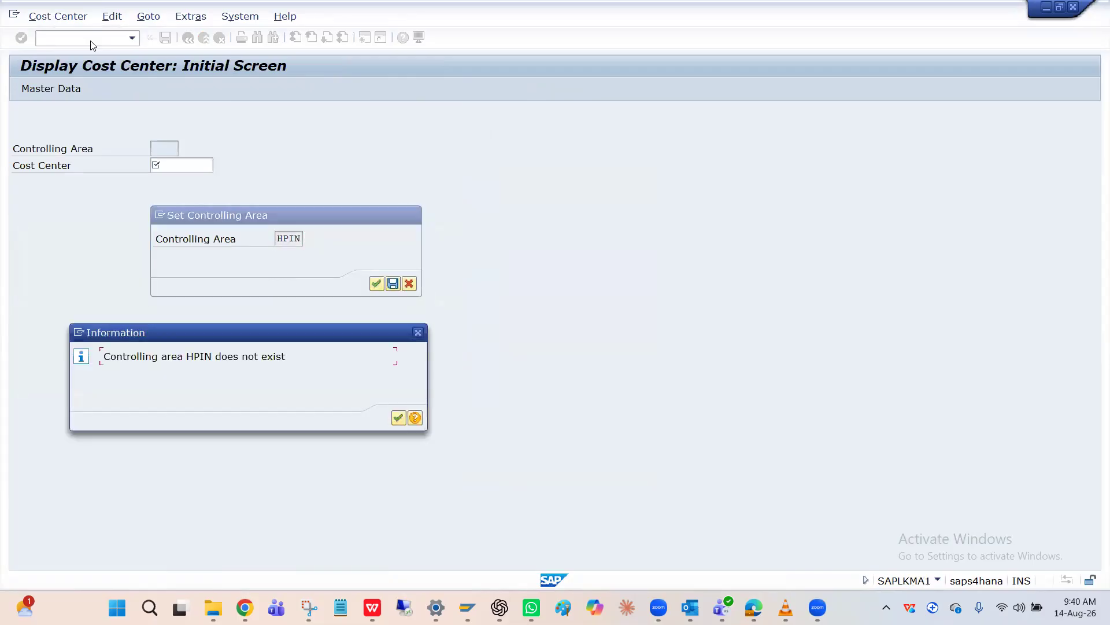
key("Return")
type("HPCA")
key("Return")
key("space")
key("Down")
key("Return")
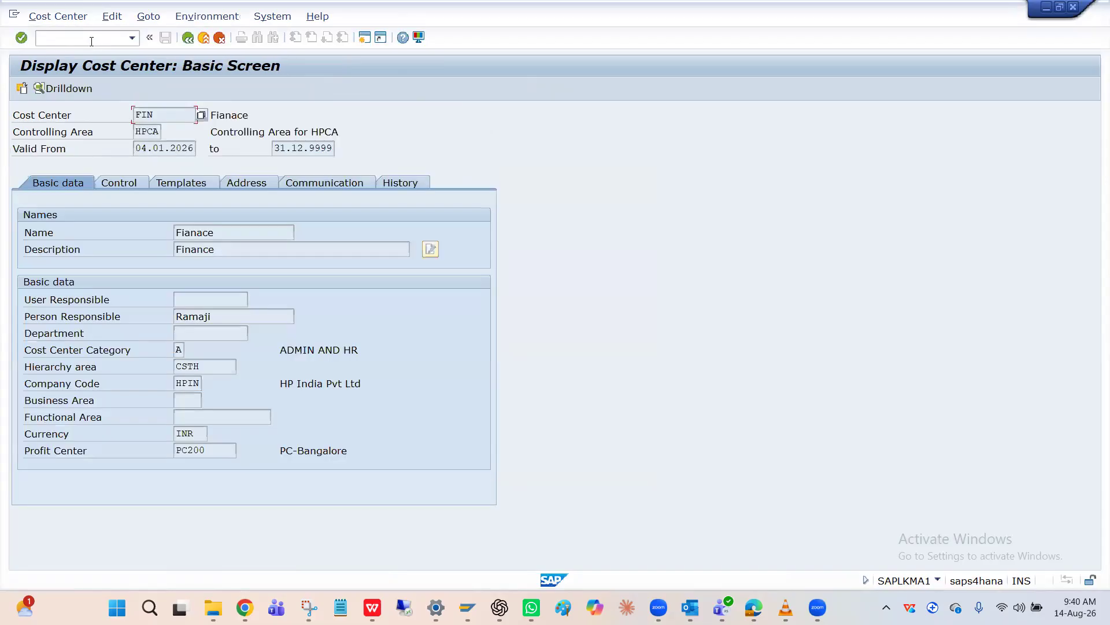
left_click(196, 451)
Switch back to the vendor invoice, confirm the asset line item and post the document
key("alt+Tab")
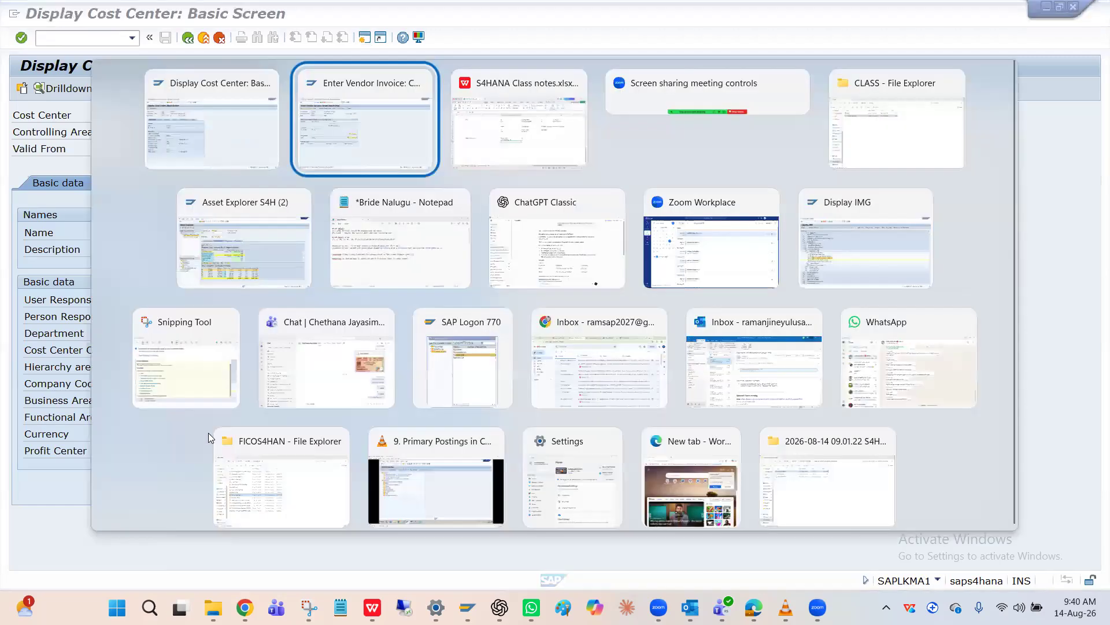
left_click(151, 268)
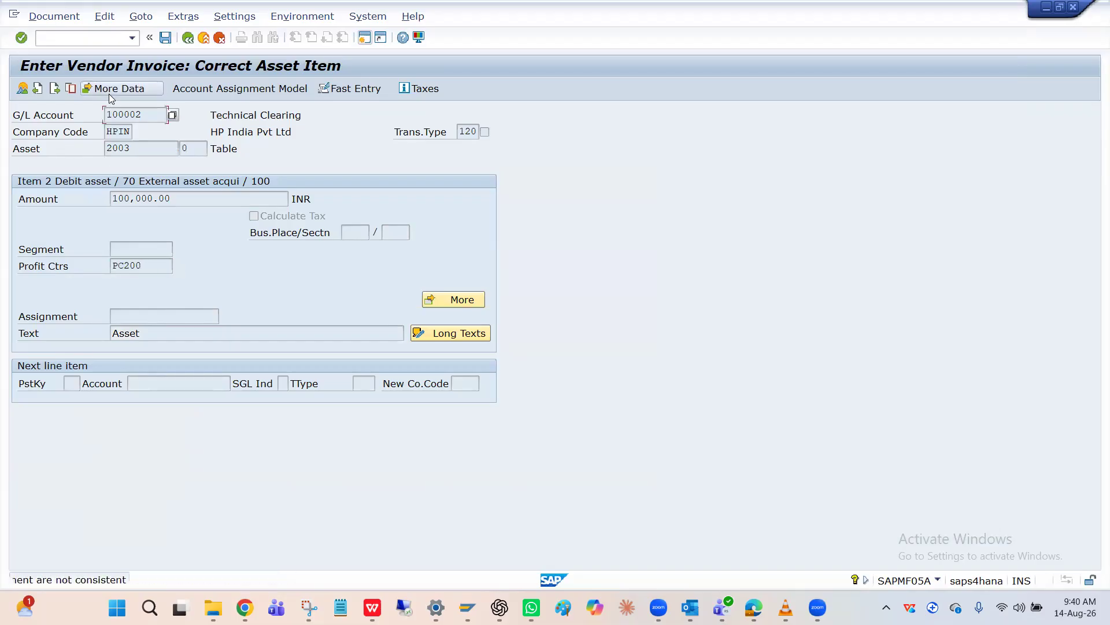
key("Return")
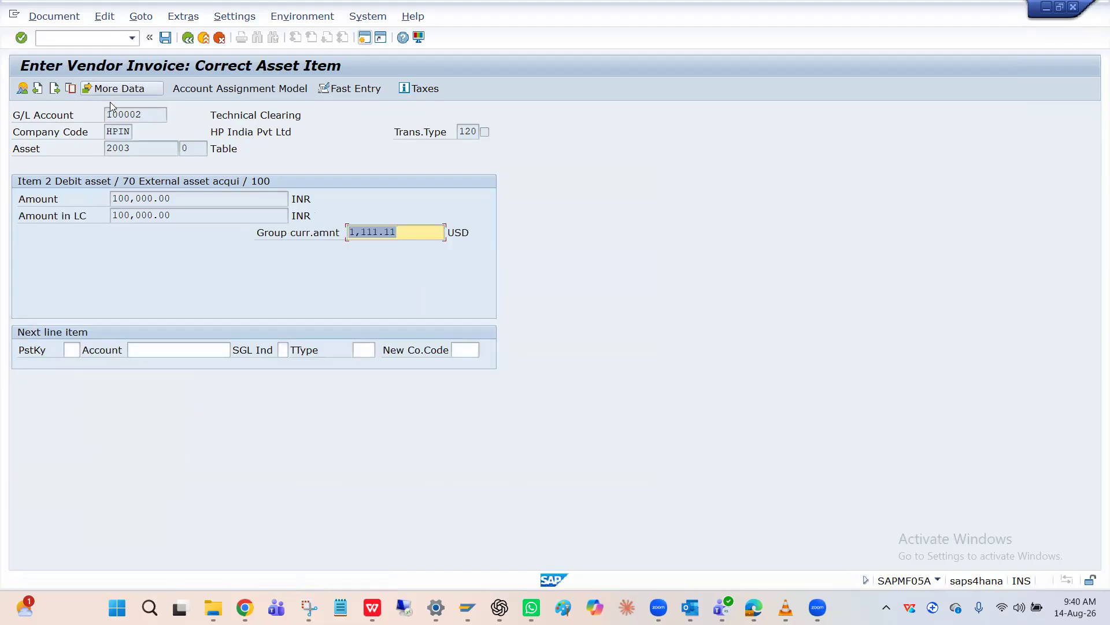
left_click(166, 39)
left_click(166, 38)
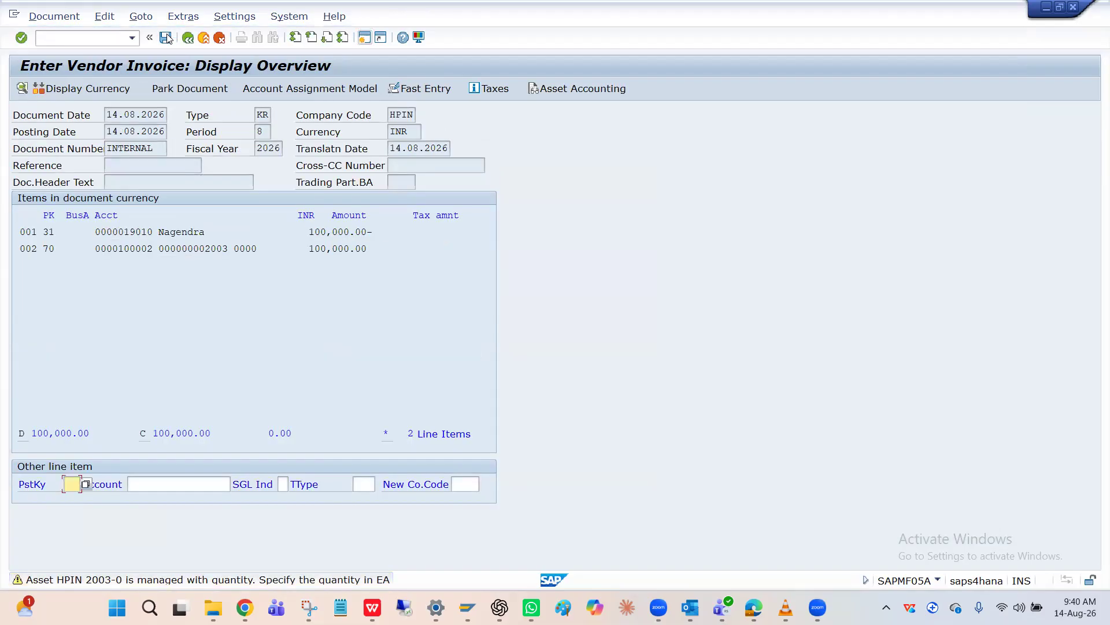
left_click(167, 38)
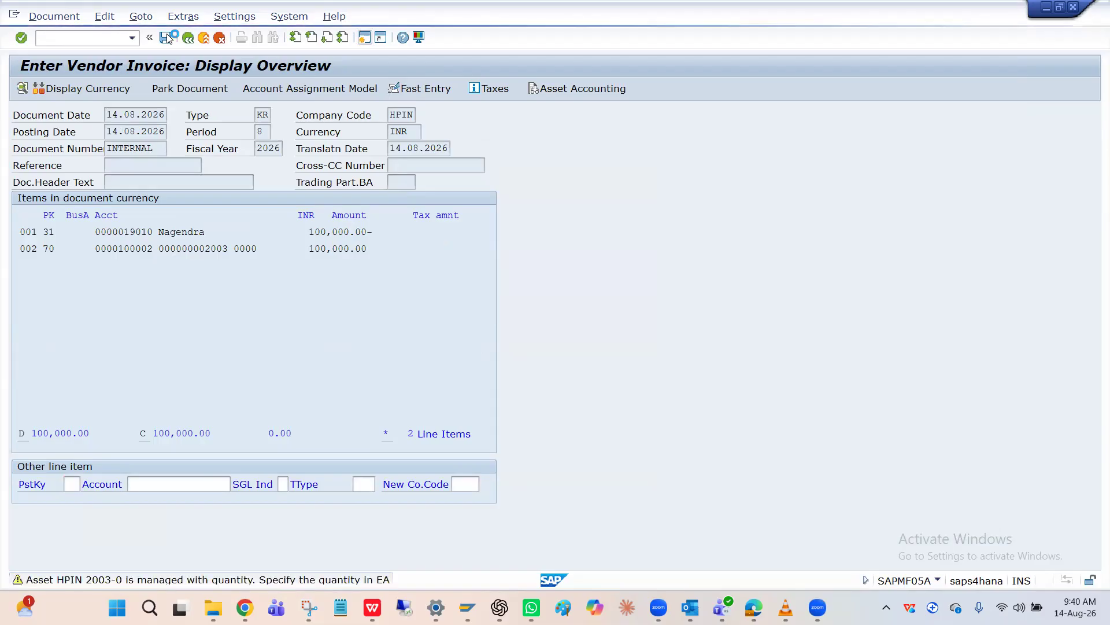
left_click(75, 41)
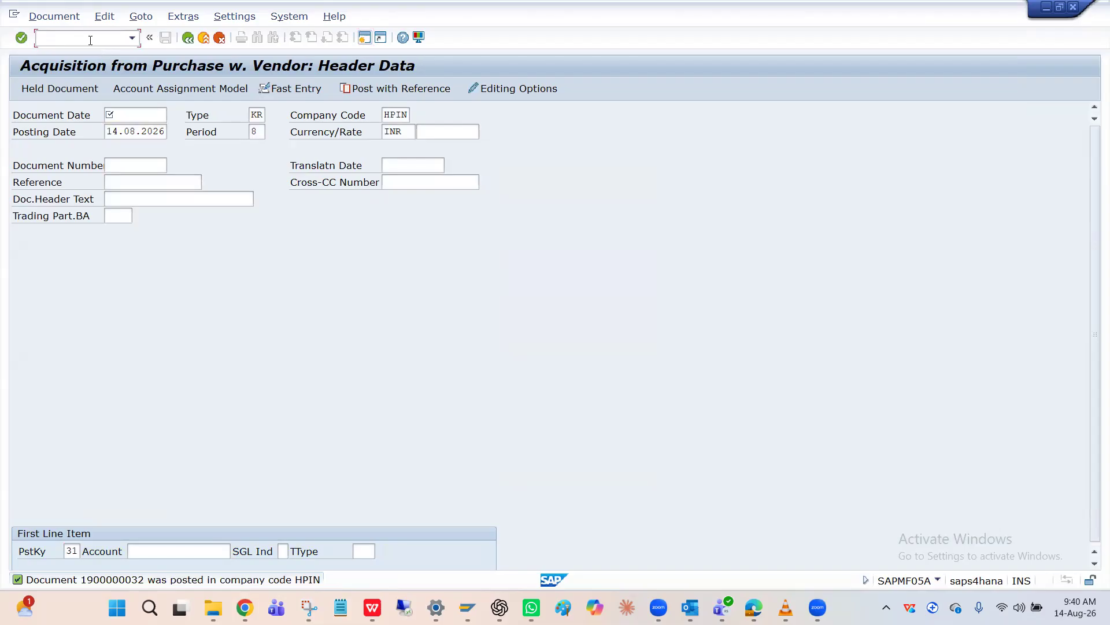
Display asset 2003 of company code HPIN with transaction AS03 and check the period 8 depreciation in its posted asset values
type("/nAs03")
key("Return")
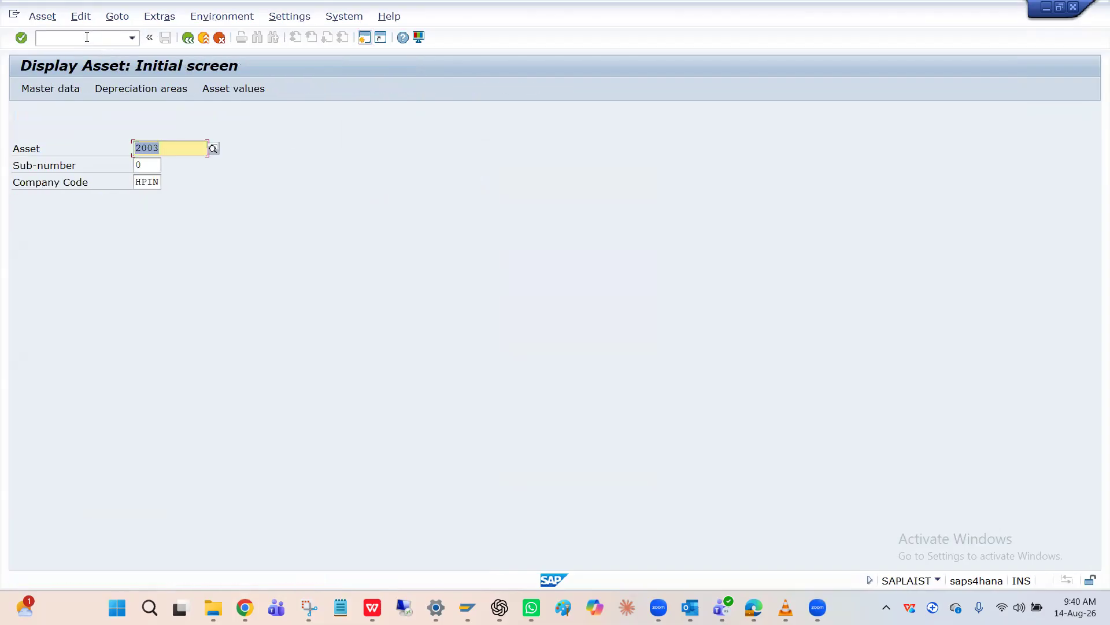
left_click(245, 92)
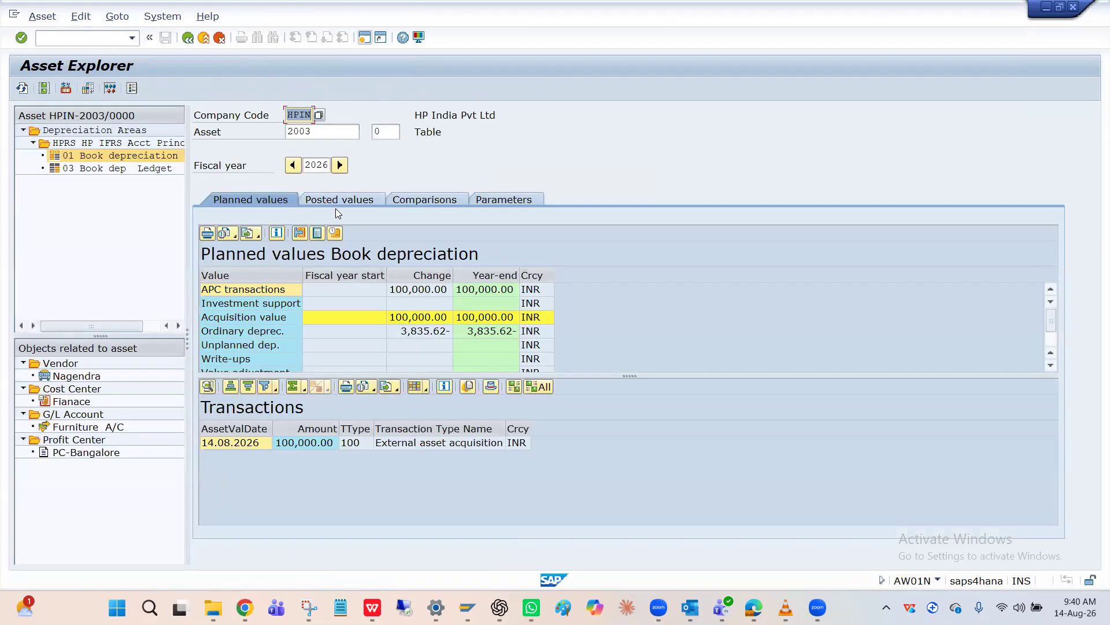
left_click(334, 204)
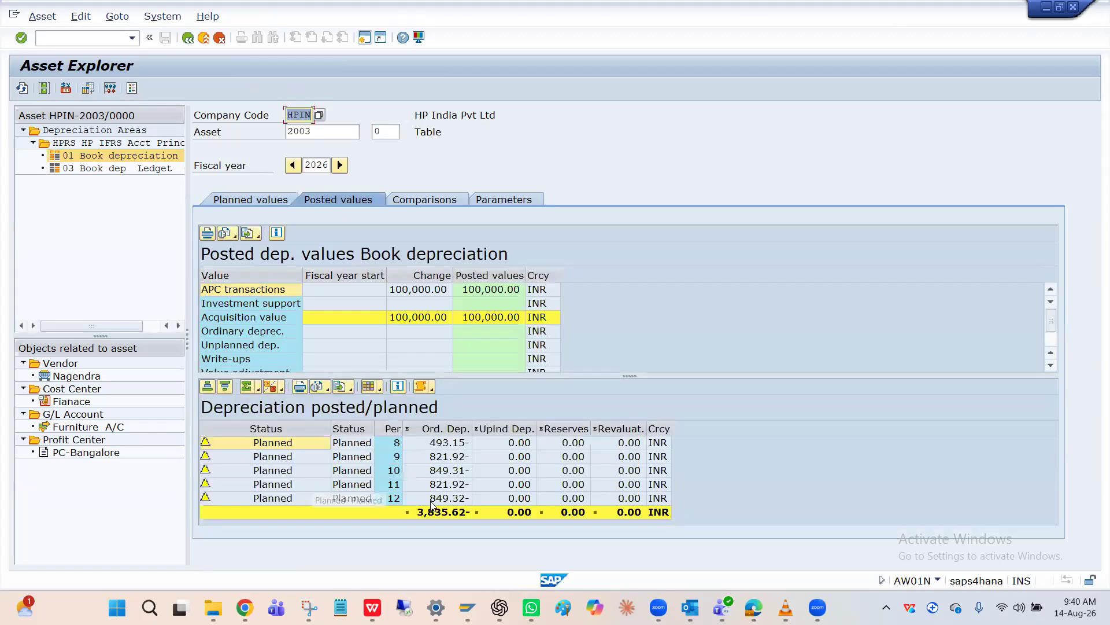
left_click(441, 447)
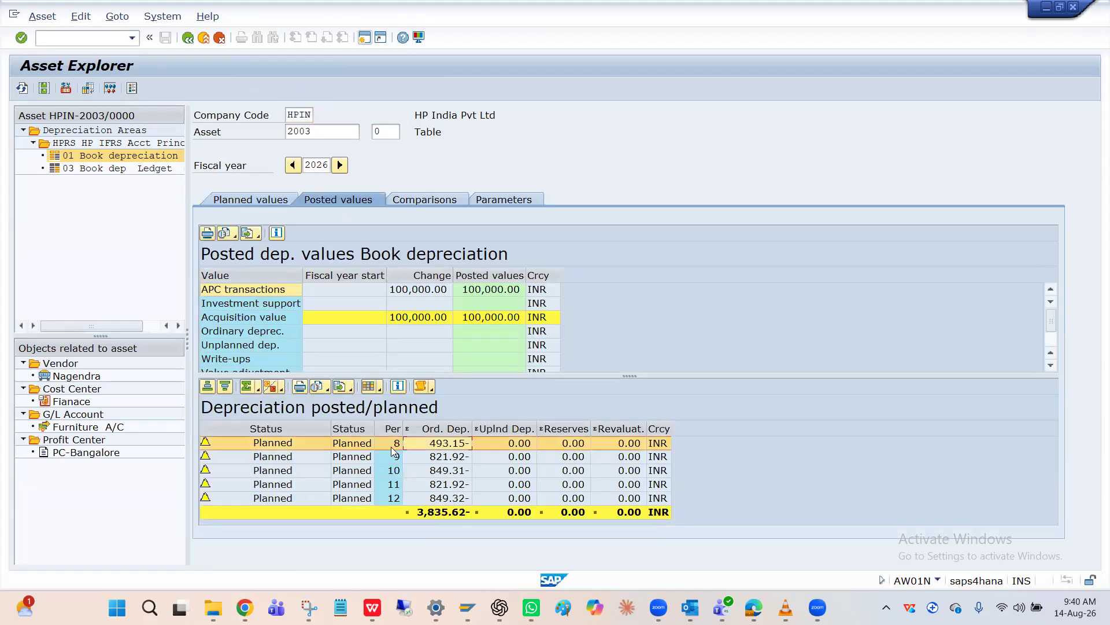
Open the depreciation posting run with transaction AFAB, execute a test run for HPIN in period 8 of 2026, and return to the parameters
key("Tab")
key("Tab")
left_click(93, 39)
type("/nFA")
key("BackSpace")
key("BackSpace")
type("AFAB")
key("Return")
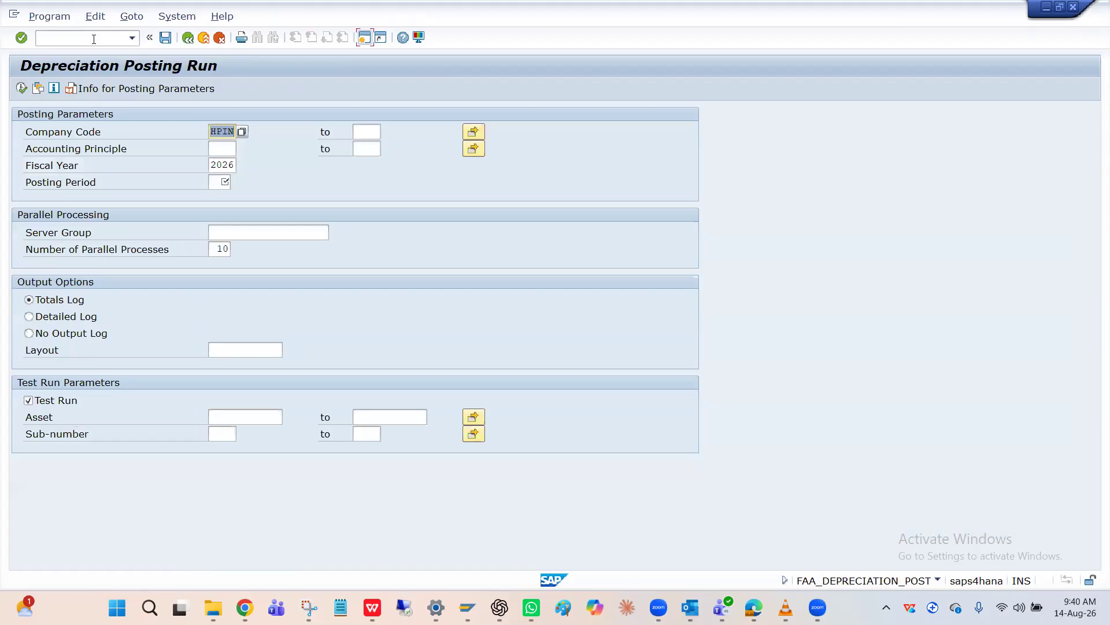
left_click(223, 182)
left_click(223, 199)
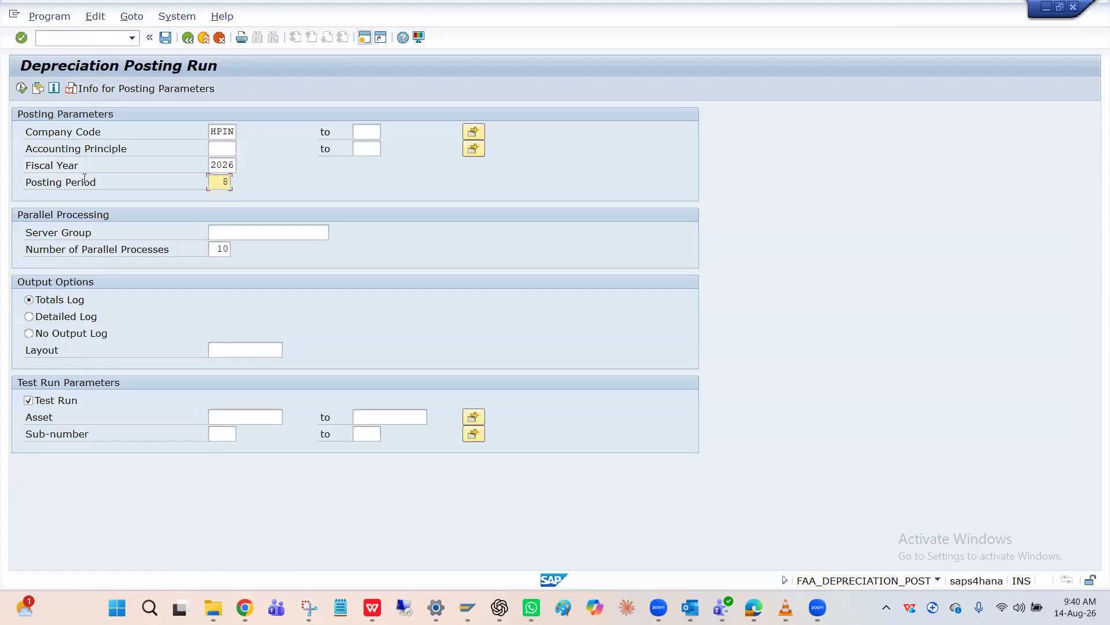
left_click(22, 88)
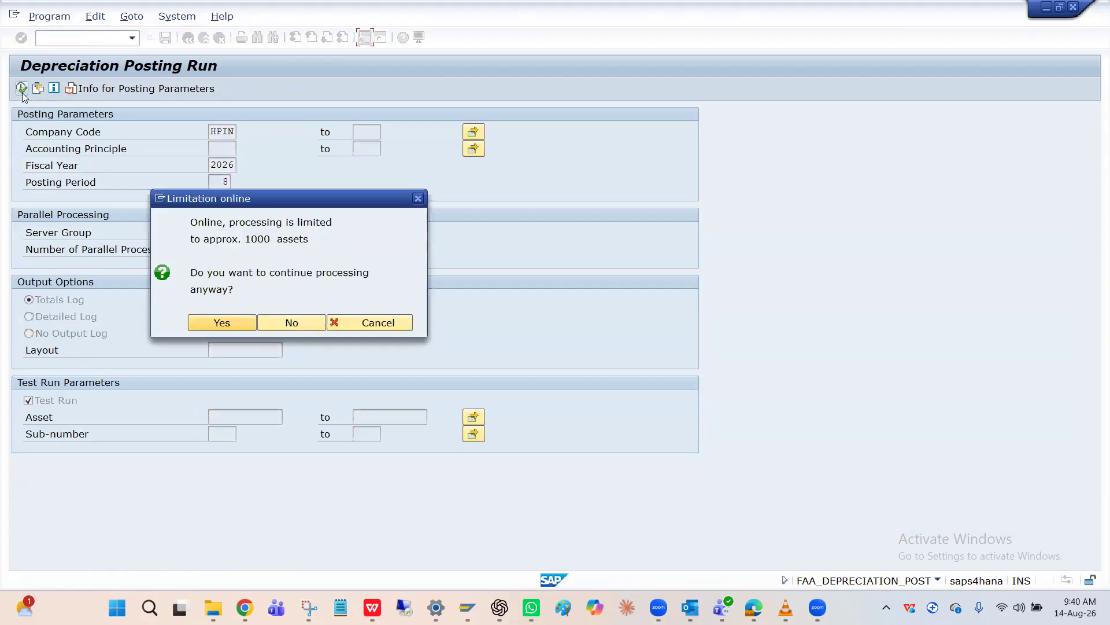
left_click(207, 323)
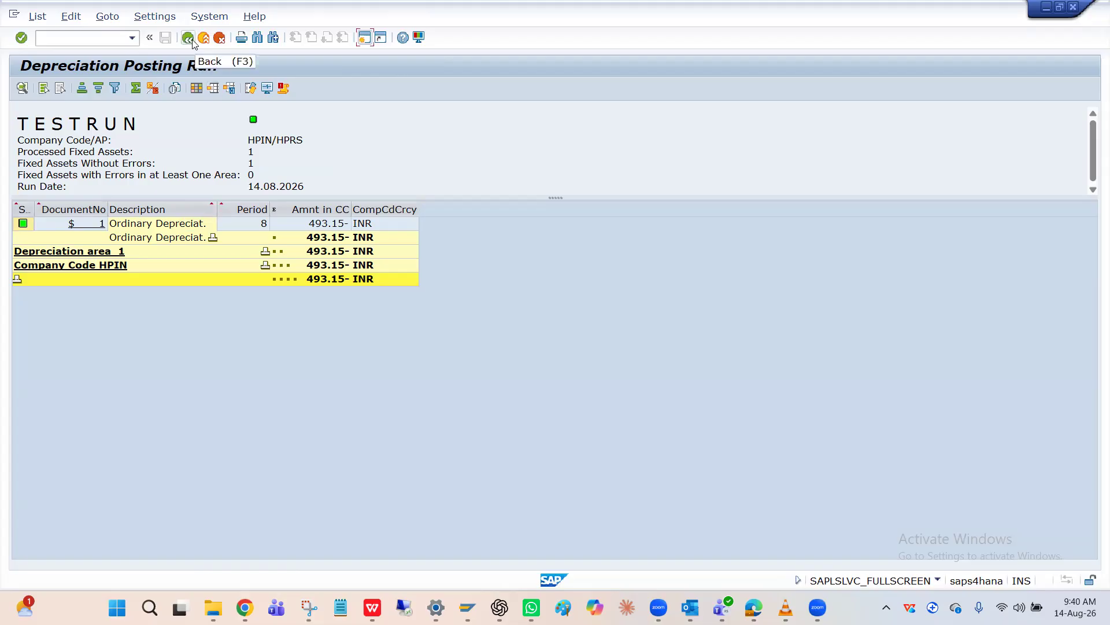
left_click(189, 38)
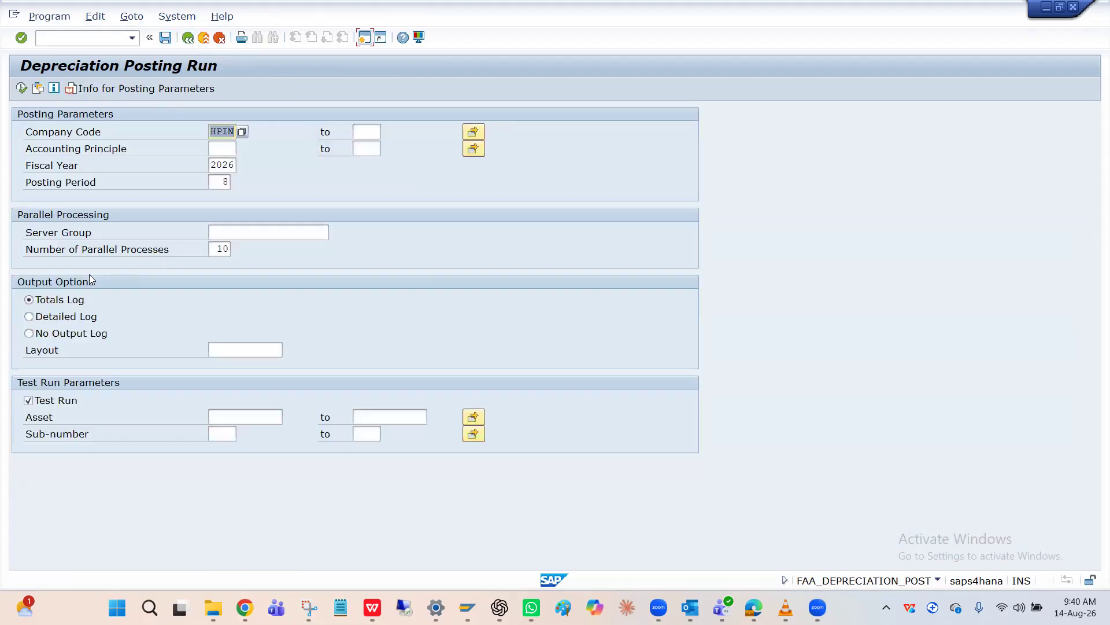
Turn off the test run and schedule the depreciation posting as a background job with output device LP01 and immediate start
left_click(36, 401)
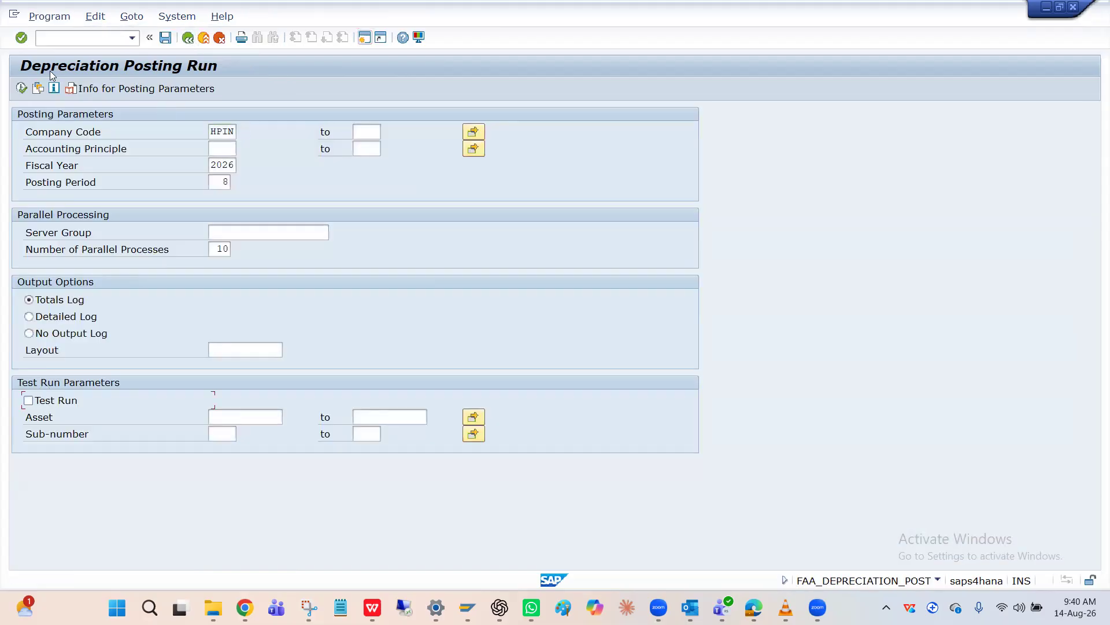
left_click(49, 16)
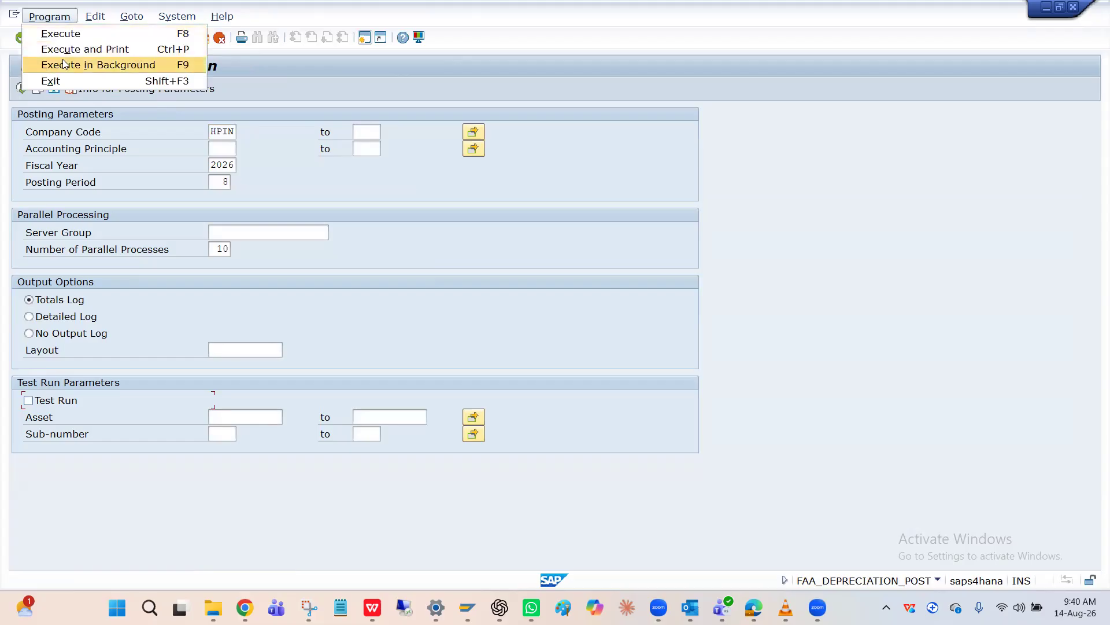
left_click(63, 59)
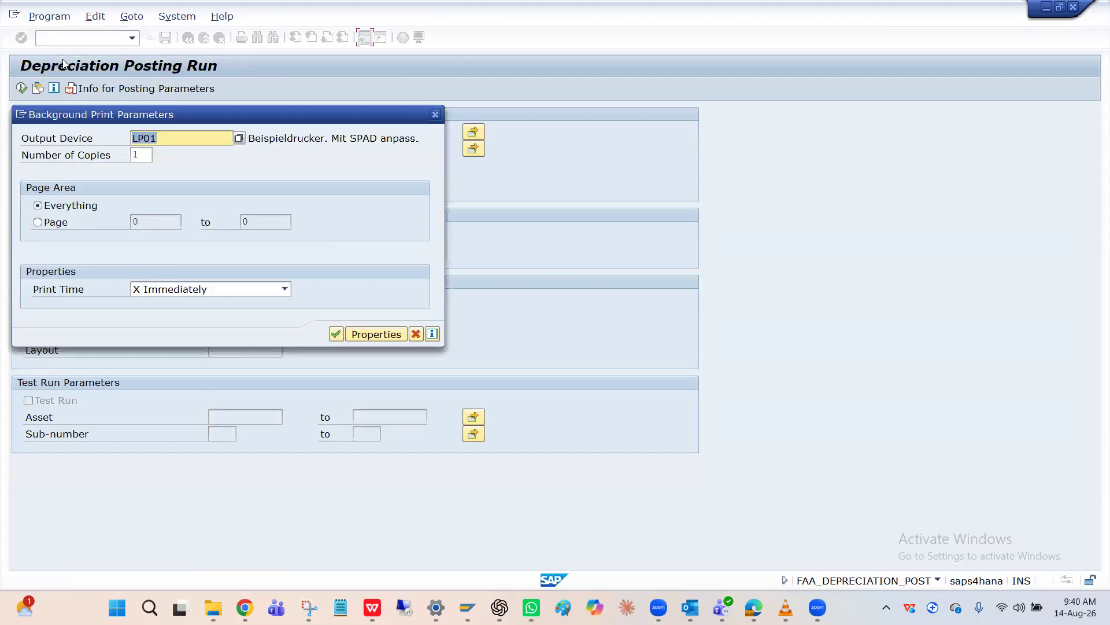
left_click(338, 335)
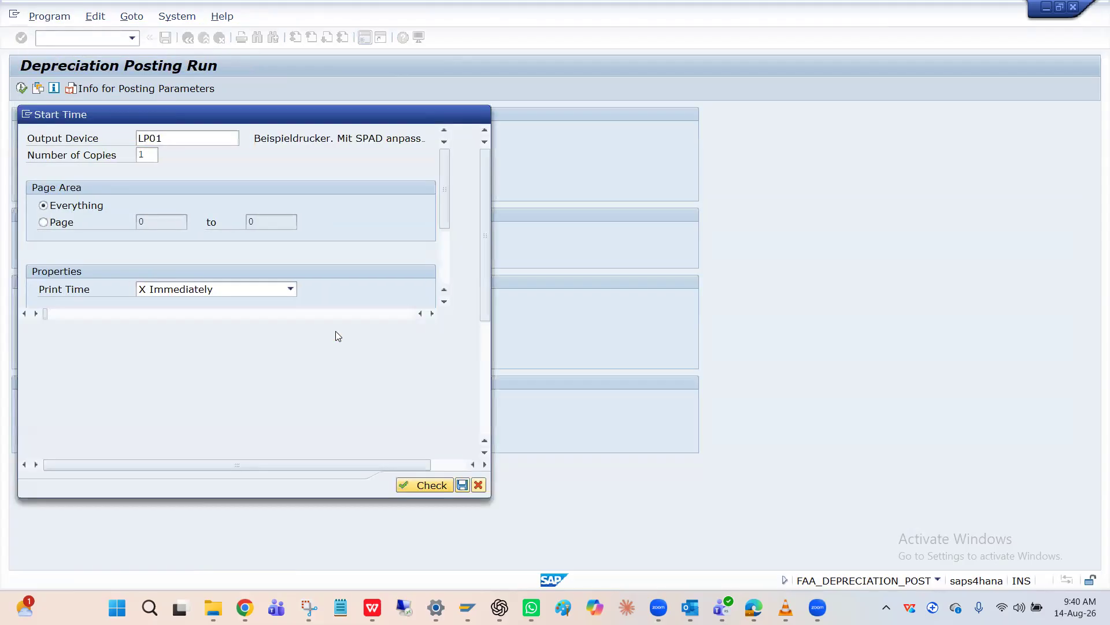
left_click(60, 155)
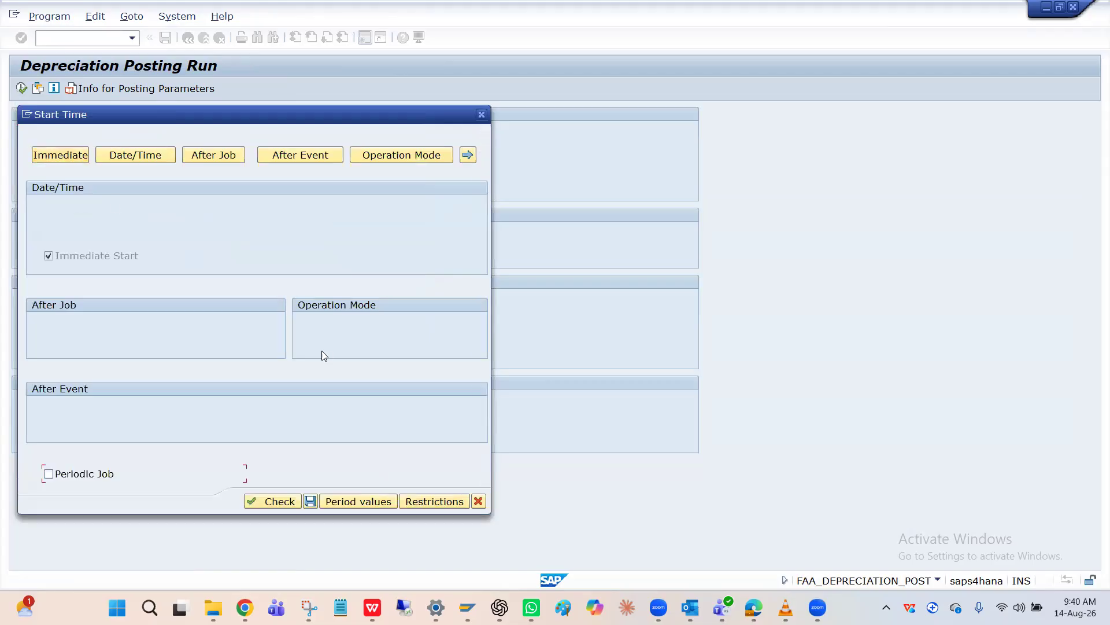
left_click(310, 501)
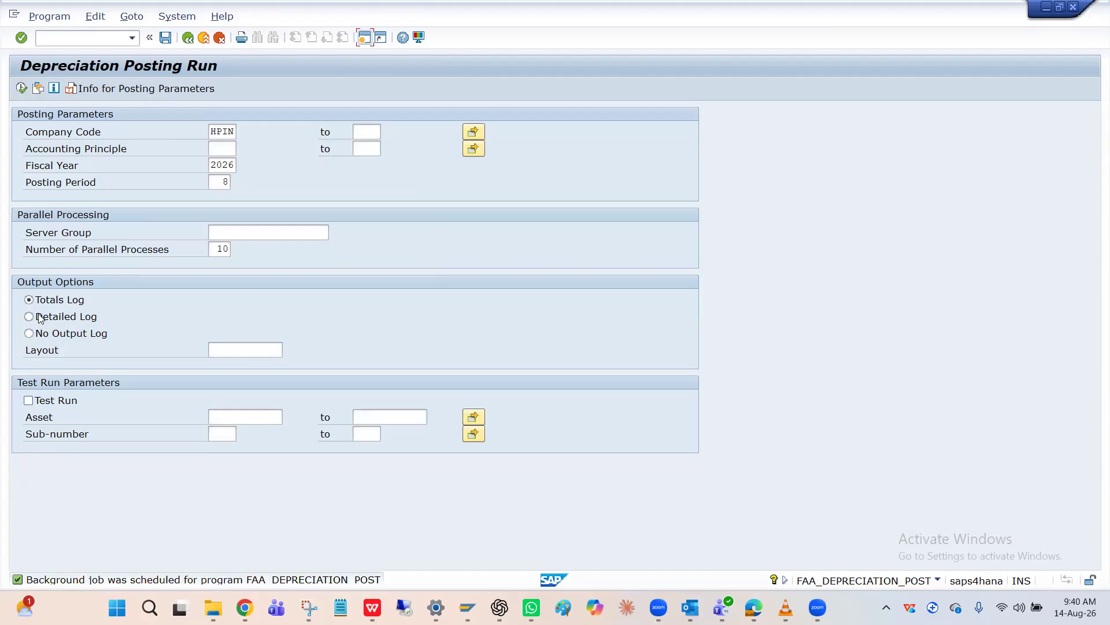
List the background jobs with transaction SM37 and check the depreciation amount in the latest FAA_DEPRECIATION_POST job's spool output
left_click(83, 38)
type("/nsm37")
key("Return")
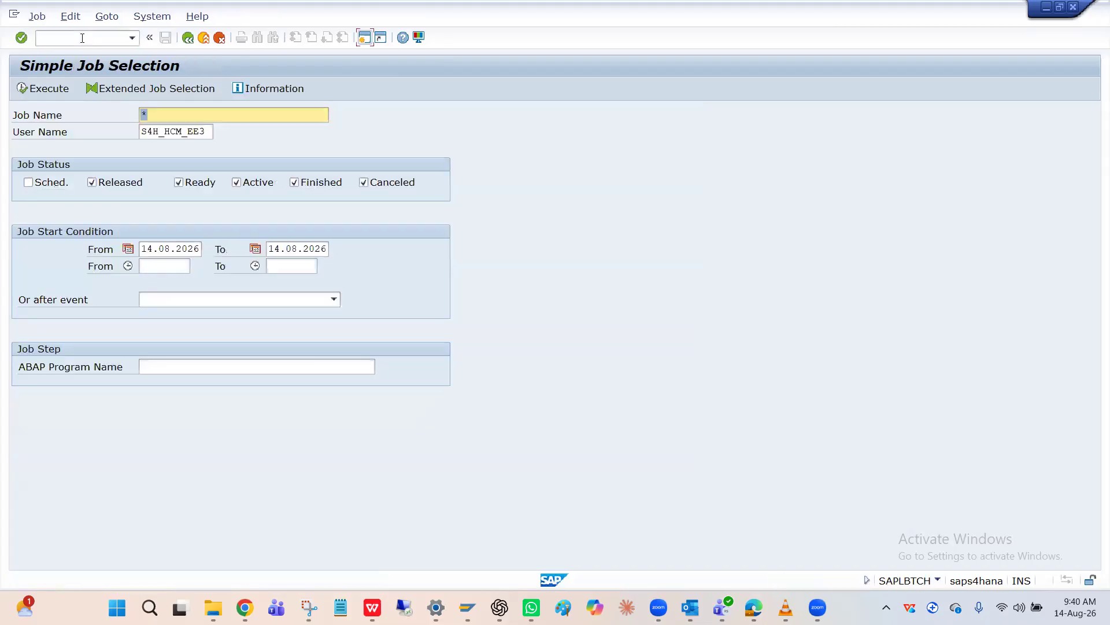
left_click(46, 88)
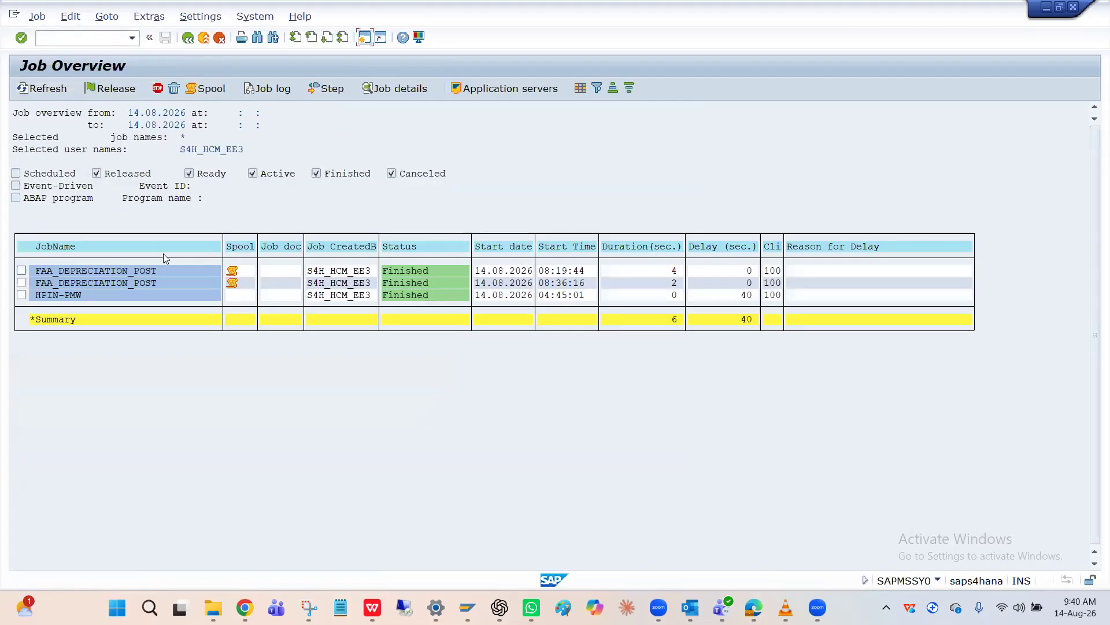
left_click(232, 272)
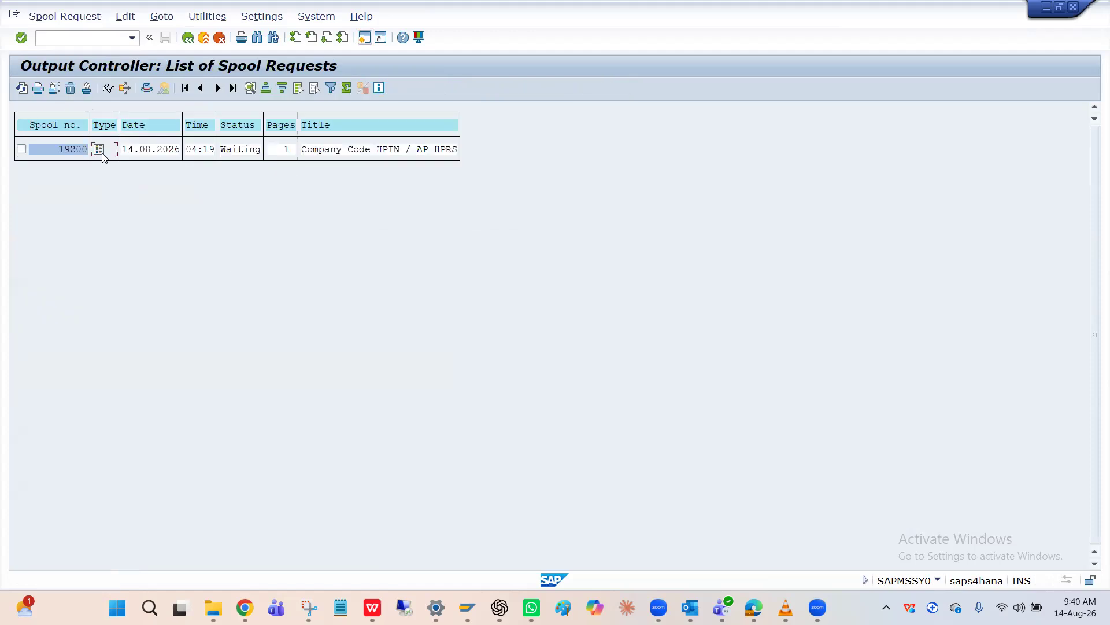
left_click(102, 155)
left_click(187, 38)
left_click(189, 38)
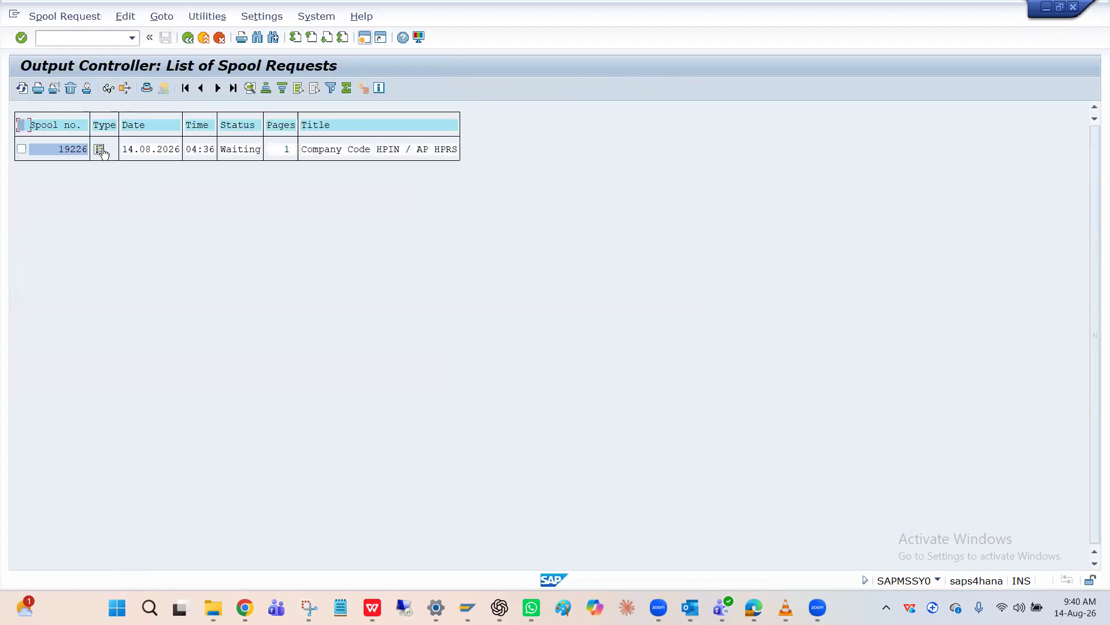
left_click(103, 152)
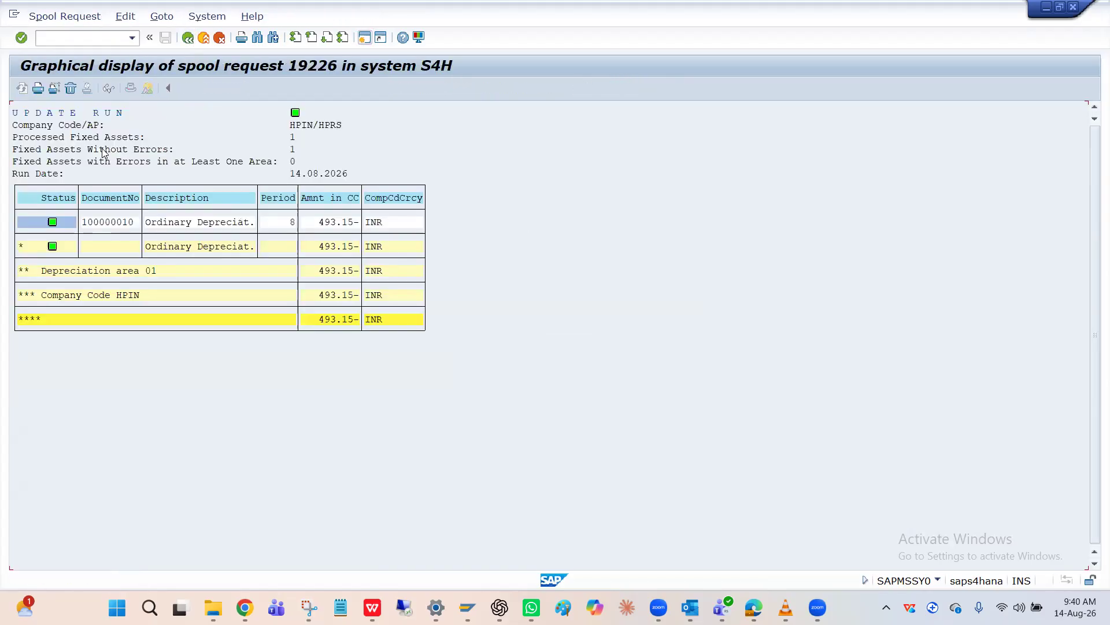
left_click(333, 222)
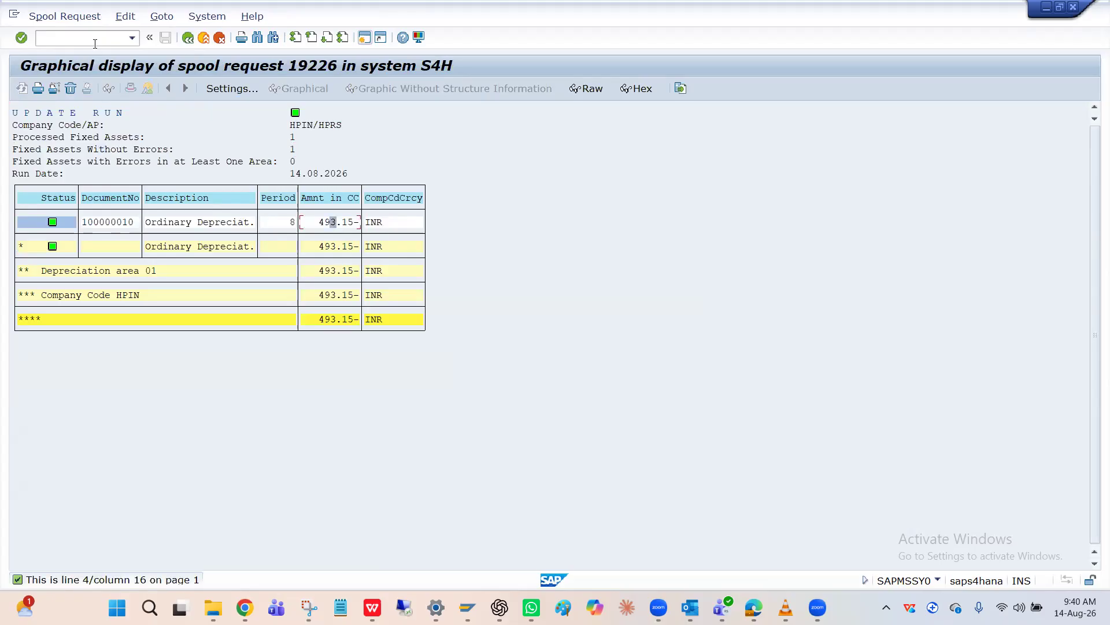
Open the HPIN document list from transaction FB03 with no document number and set the entry date to 14.08.2026
type("/nFB03")
key("Return")
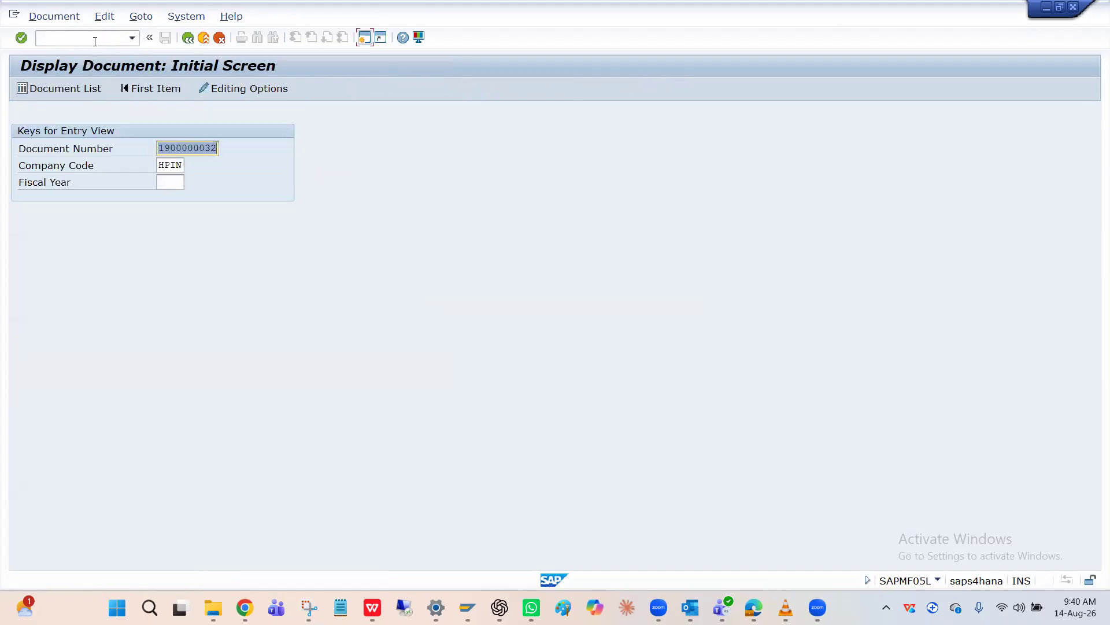
key("BackSpace")
left_click(90, 88)
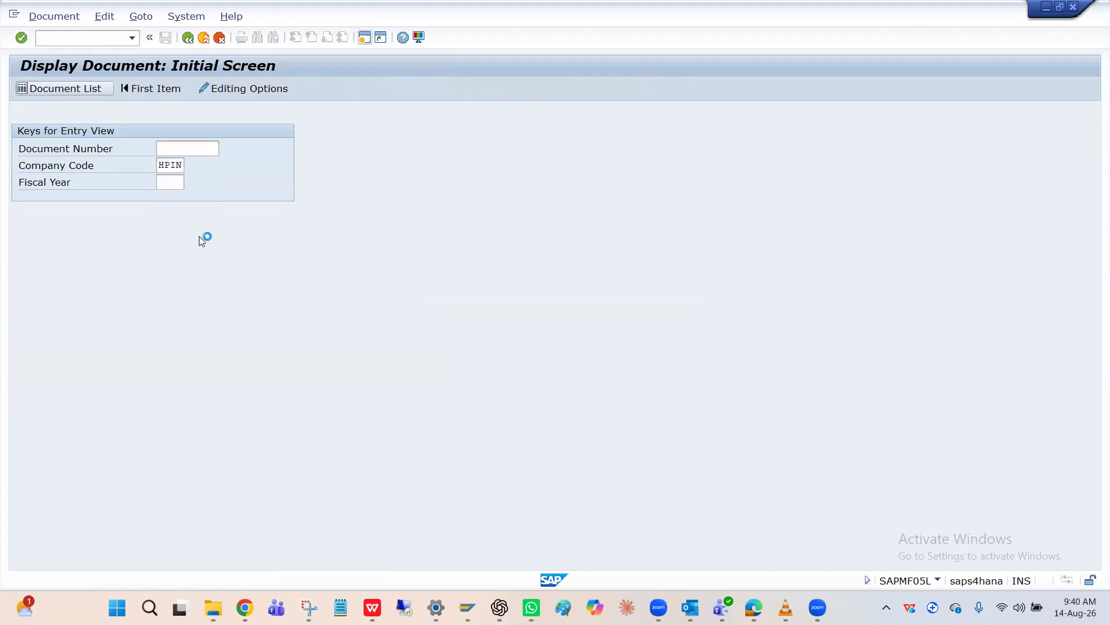
left_click(224, 250)
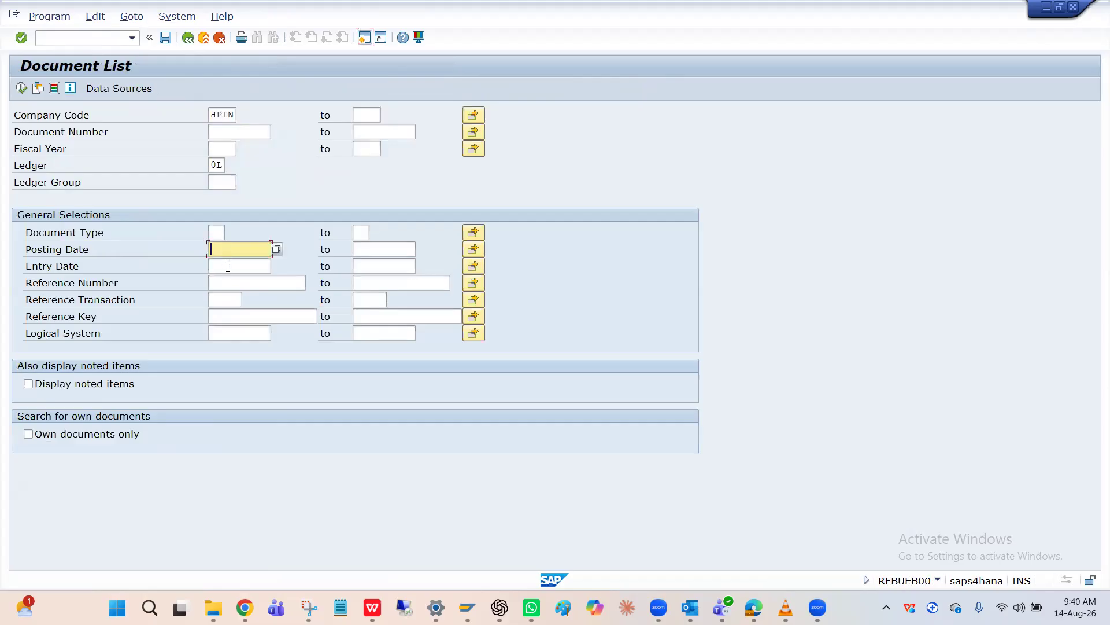
left_click(228, 267)
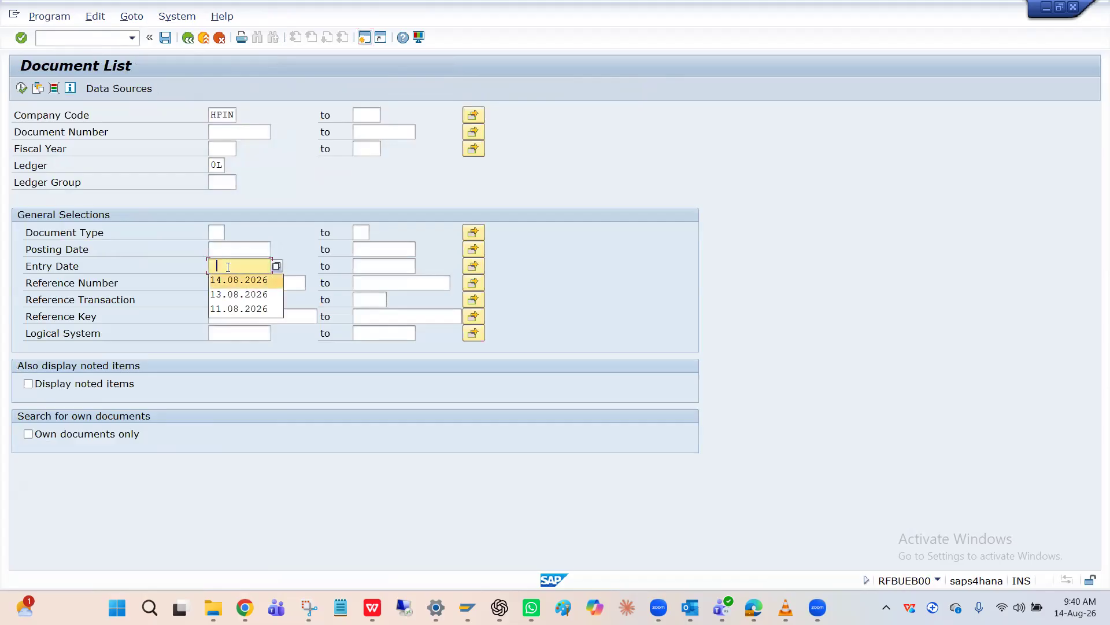
key("Return")
Switch to the Asset Explorer session and display the posted values of asset 2003
key("alt+Tab")
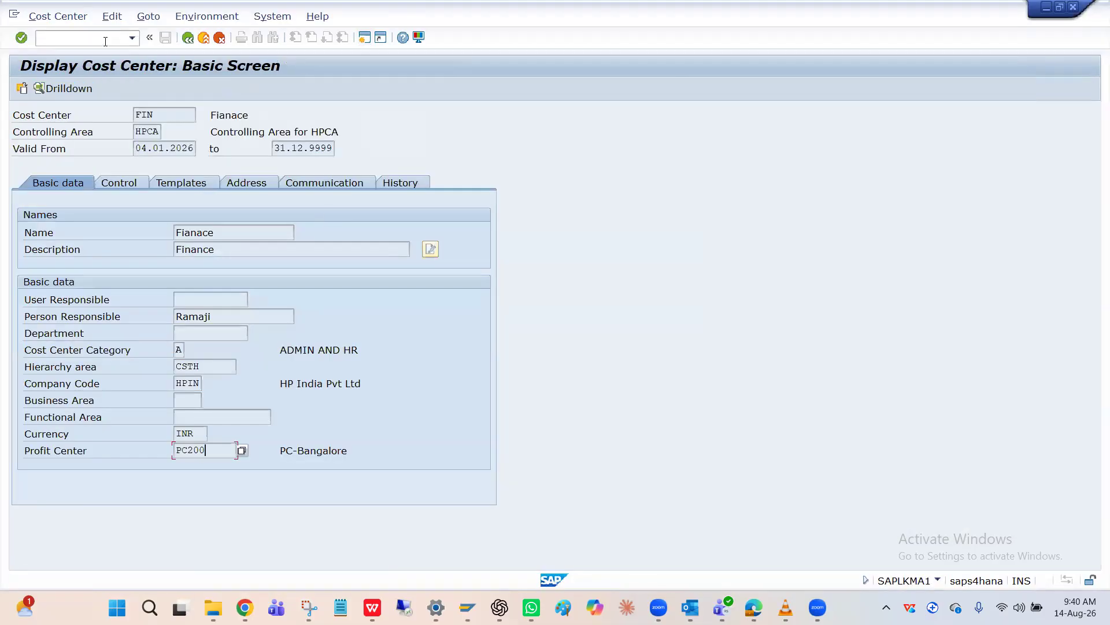
key("alt+Tab")
key("Tab")
key("Tab")
key("Tab")
key("Tab")
left_click(323, 130)
key("BackSpace")
key("BackSpace")
key("BackSpace")
key("BackSpace")
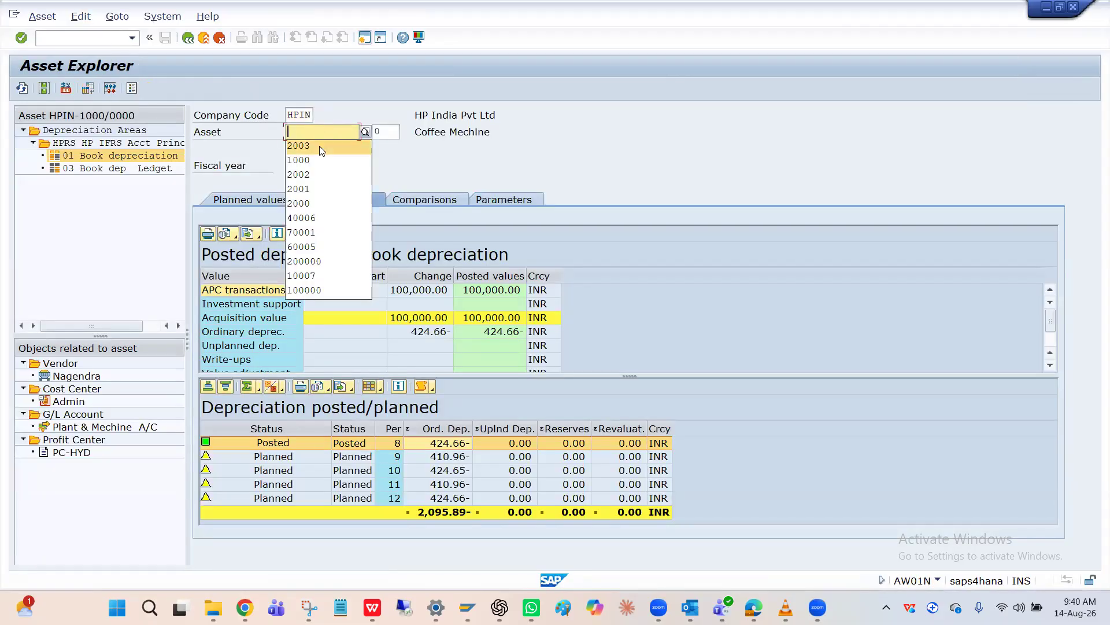
left_click(319, 148)
key("Return")
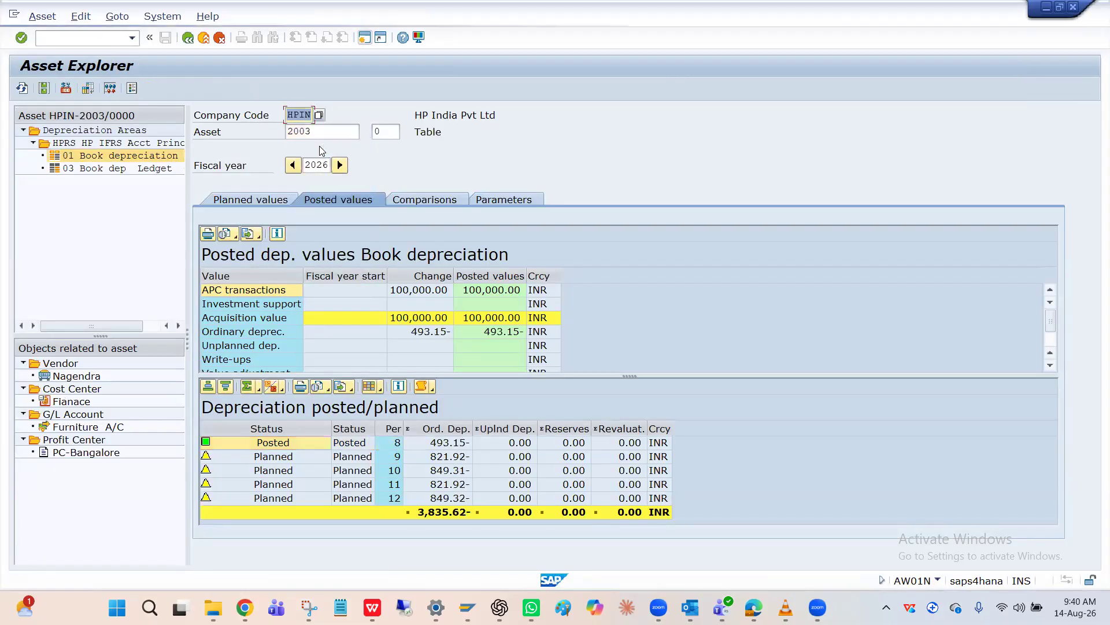
Open the accounting document of the posted period 8 depreciation of asset 2003 in the general ledger view
left_click(418, 443)
double_click(356, 444)
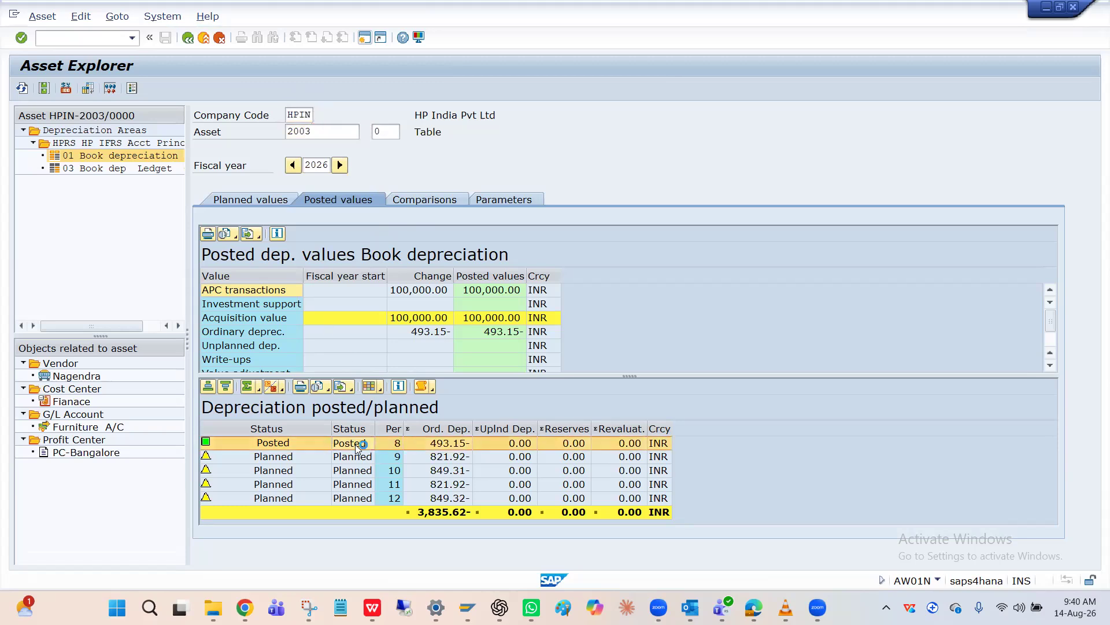
double_click(141, 278)
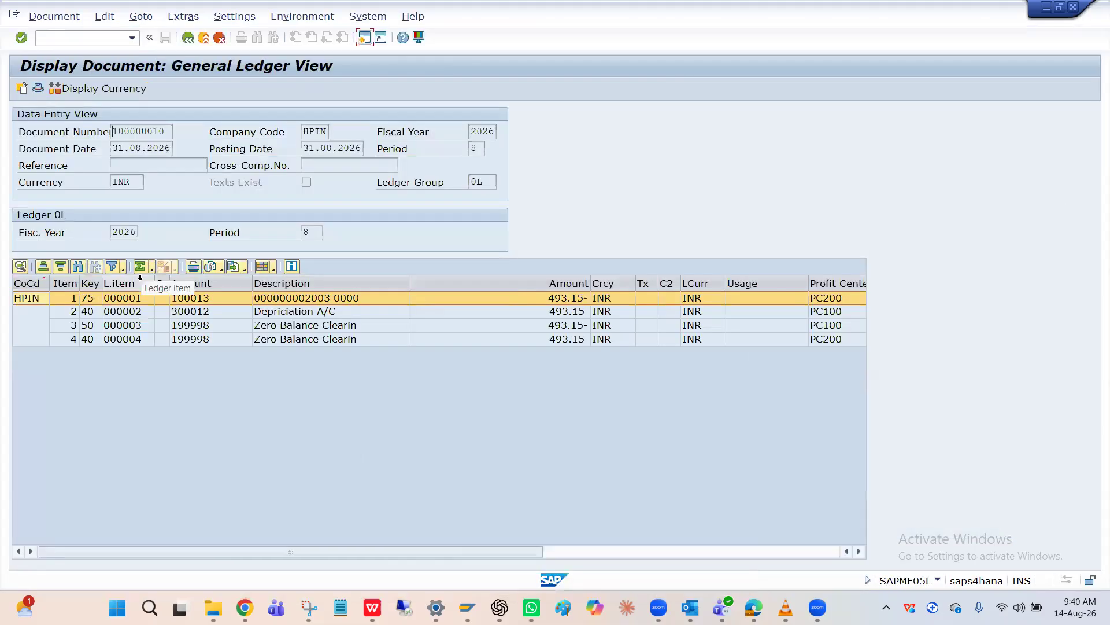
Compare the profit centers of the asset, depreciation expense and zero balance clearing line items in the depreciation document
left_click(315, 312)
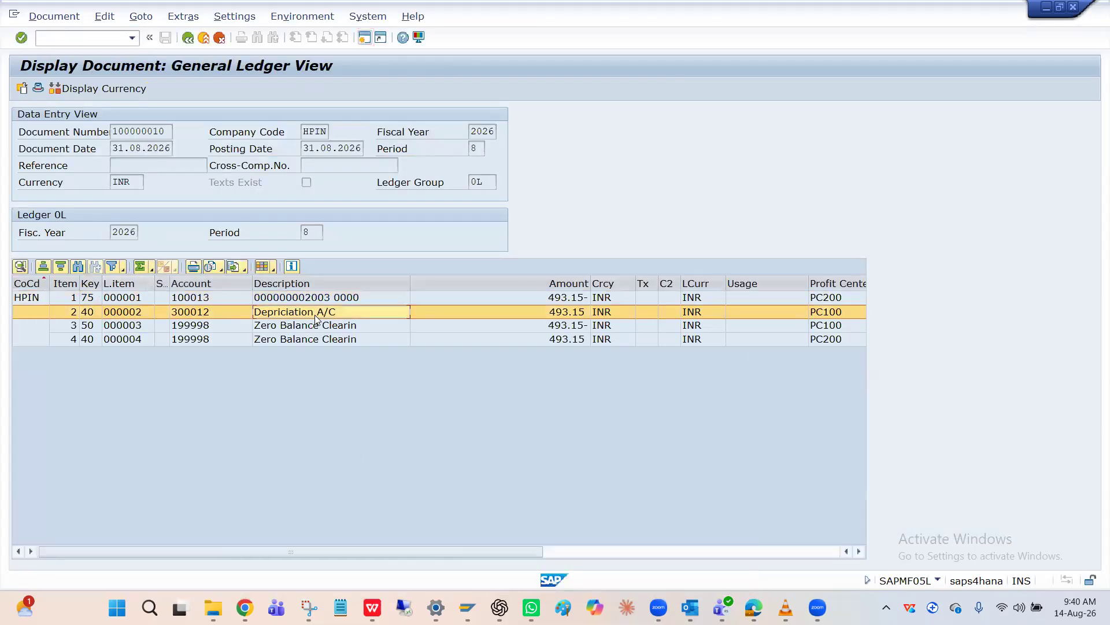
left_click(828, 326)
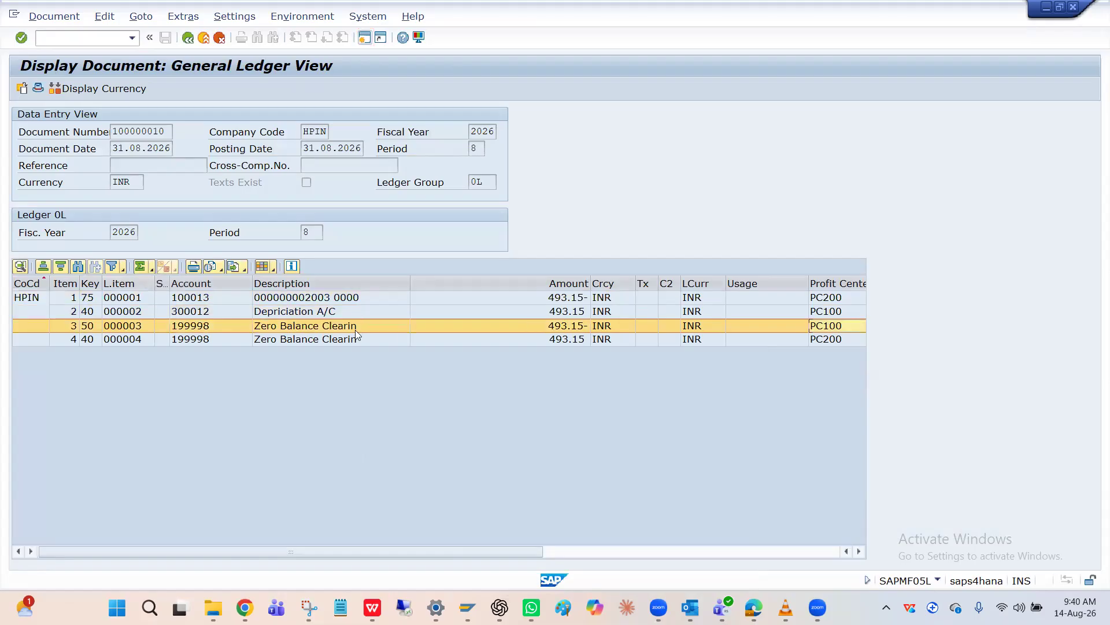
left_click(326, 312)
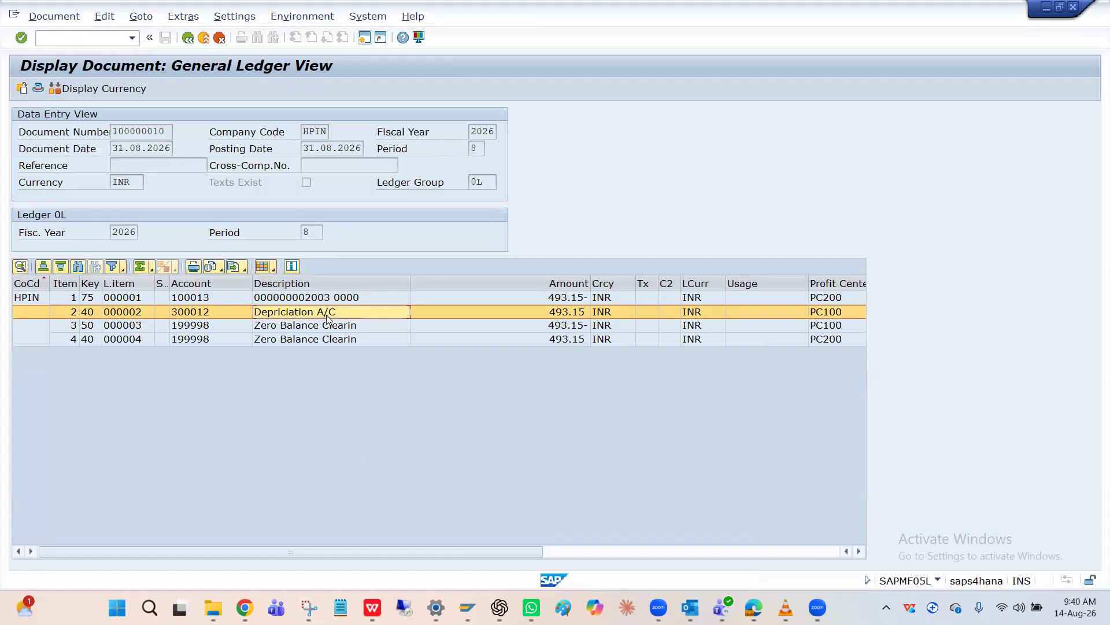
left_click(323, 298)
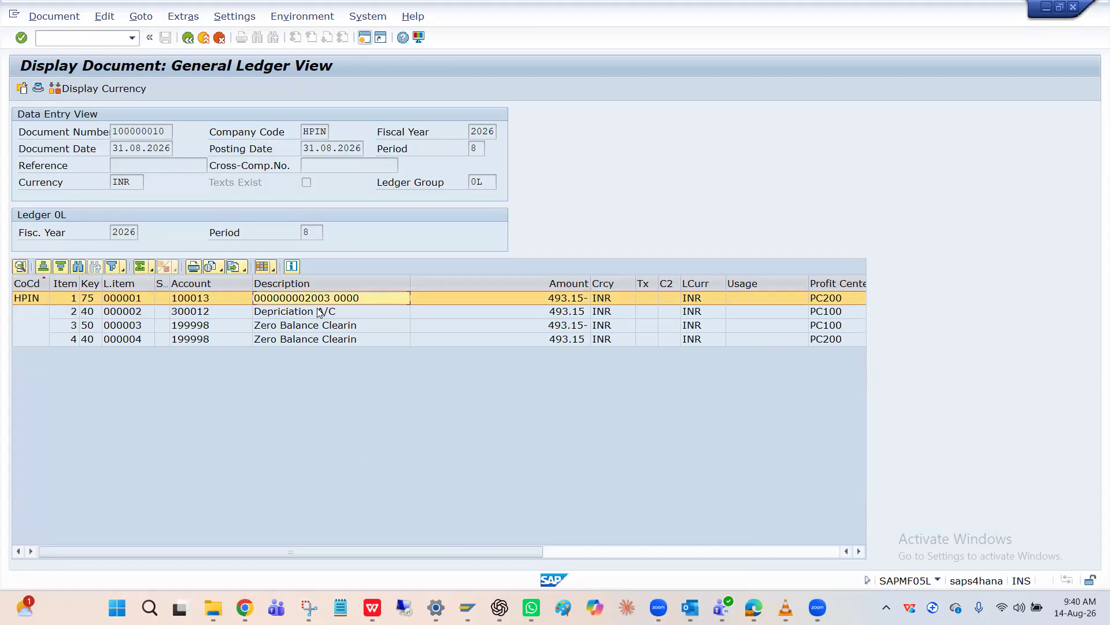
left_click(300, 311)
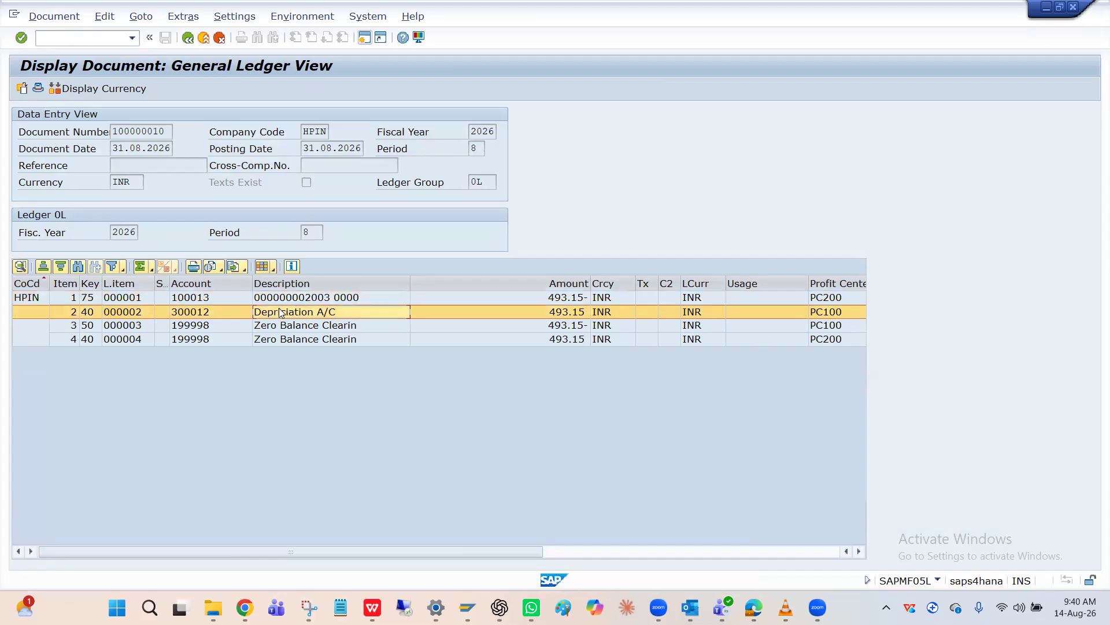
left_click(293, 303)
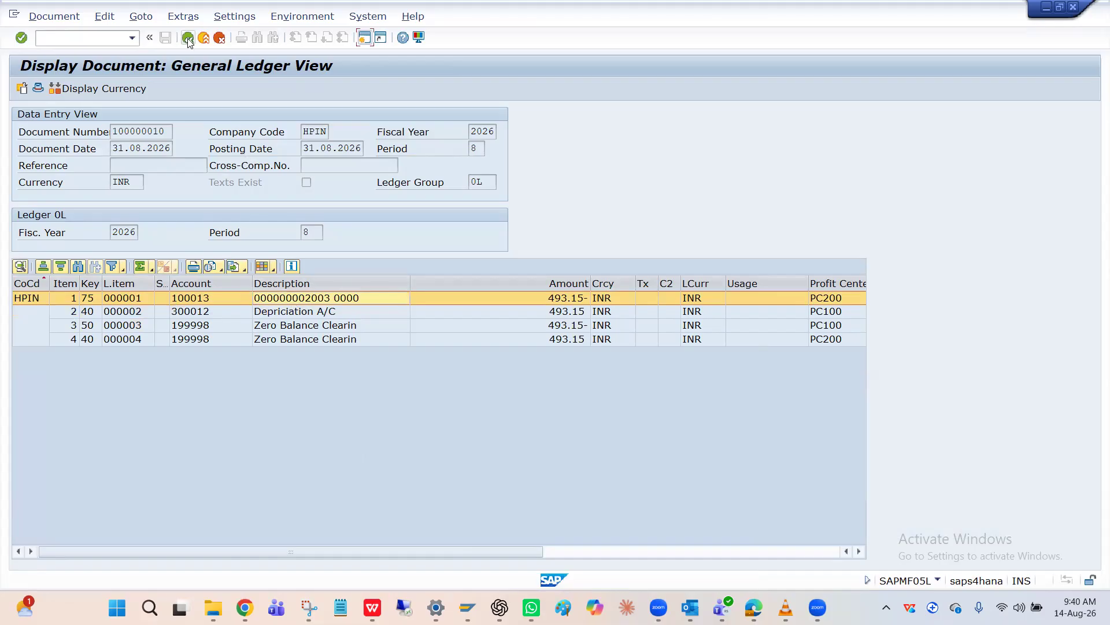
Leave the document, switch to the Document List session, run the selection for entry date 14.08.2026 and open the second AF document in general ledger view
left_click(187, 37)
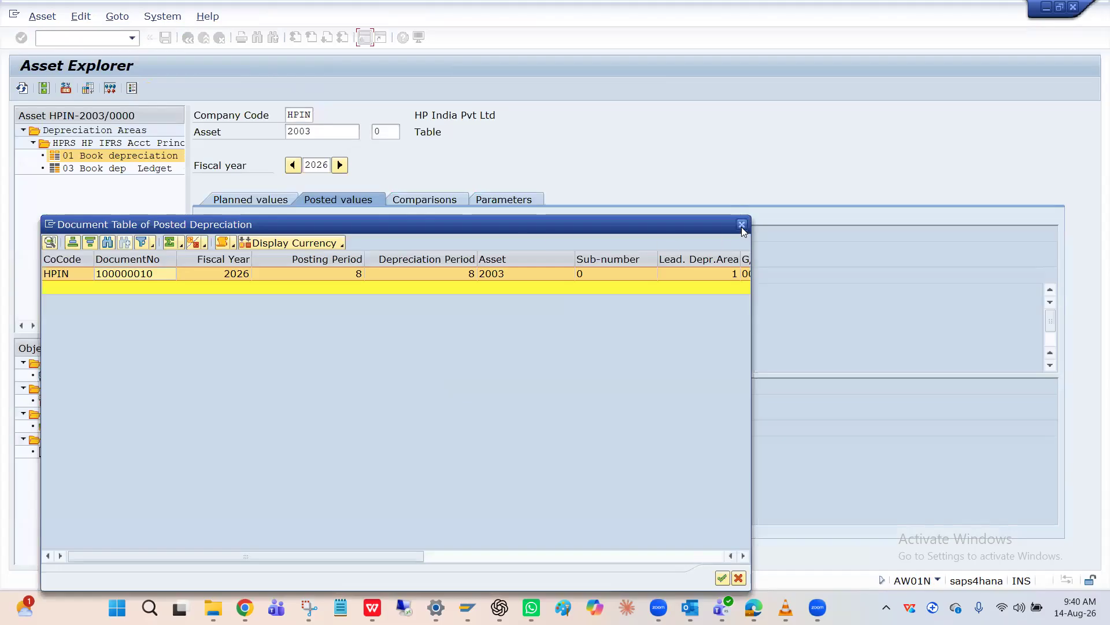
key("alt+Tab")
key("alt+Tab")
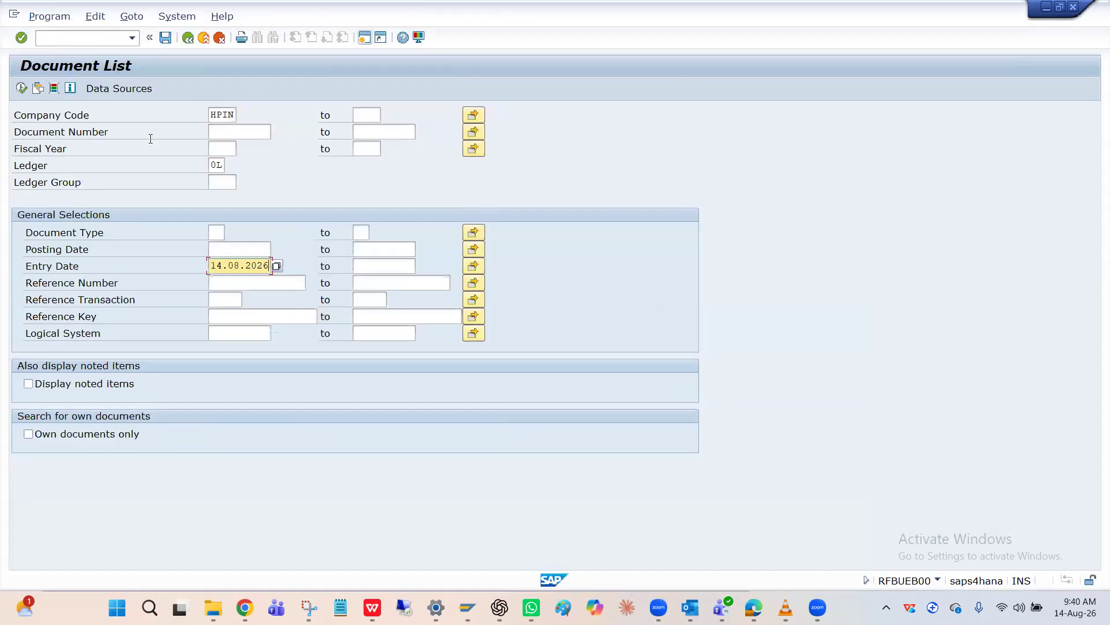
left_click(21, 89)
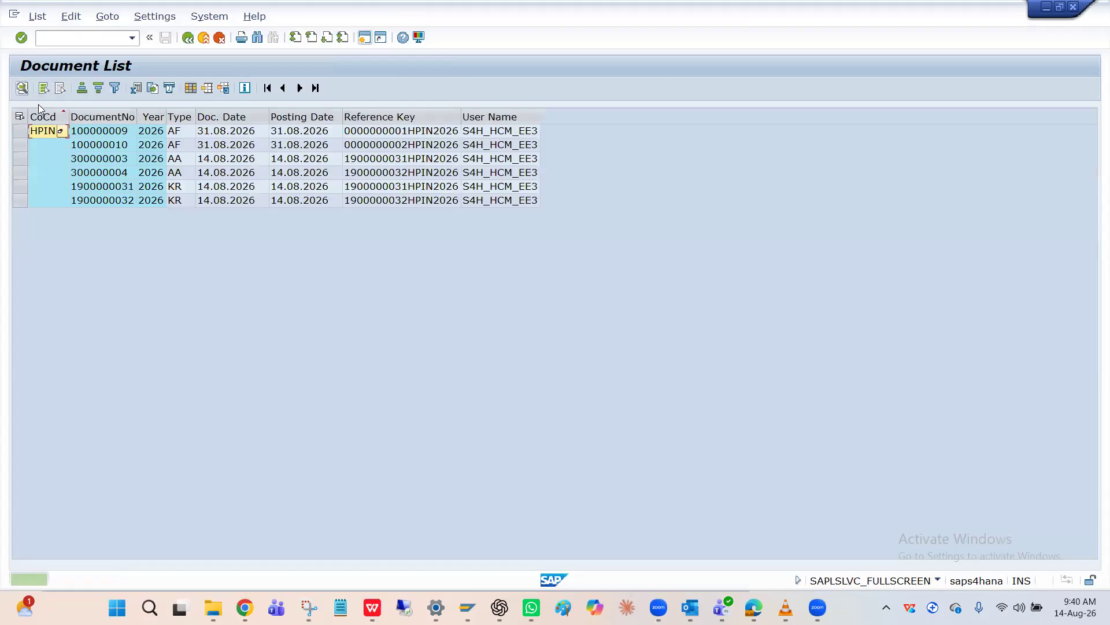
double_click(107, 149)
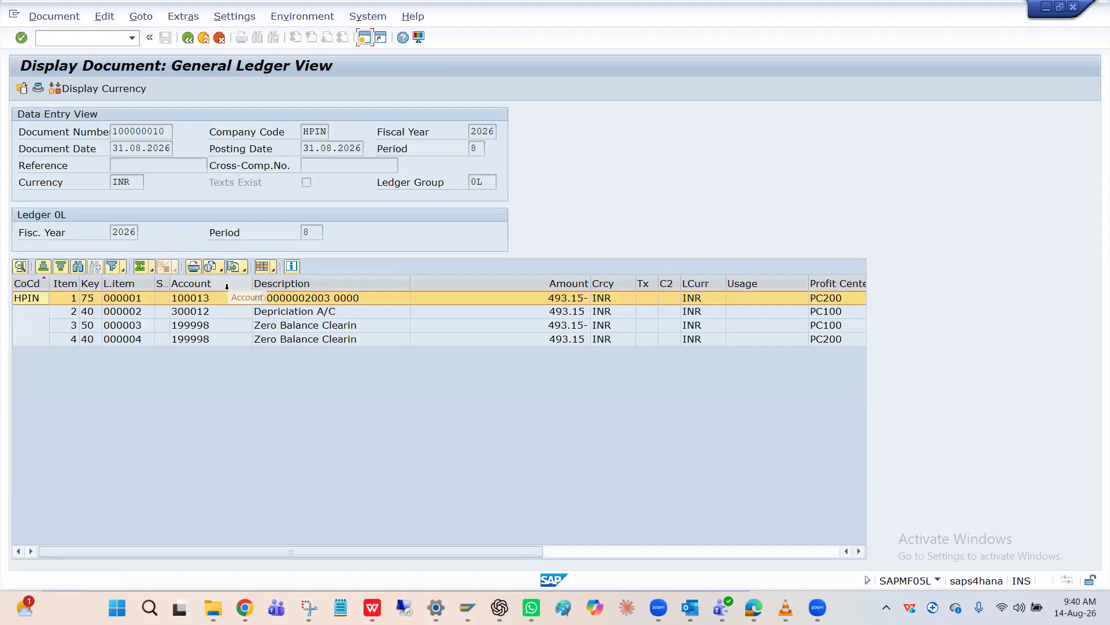
Compare the profit center of the asset 2003 line item with that of the Depriciation A/C line item
left_click(296, 312)
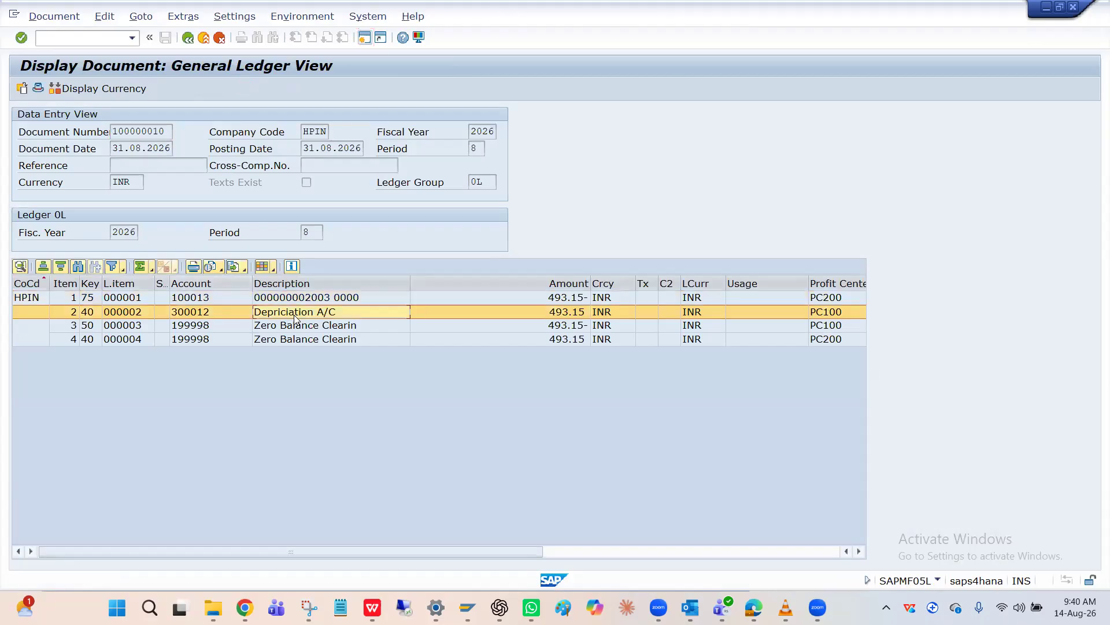
left_click(827, 304)
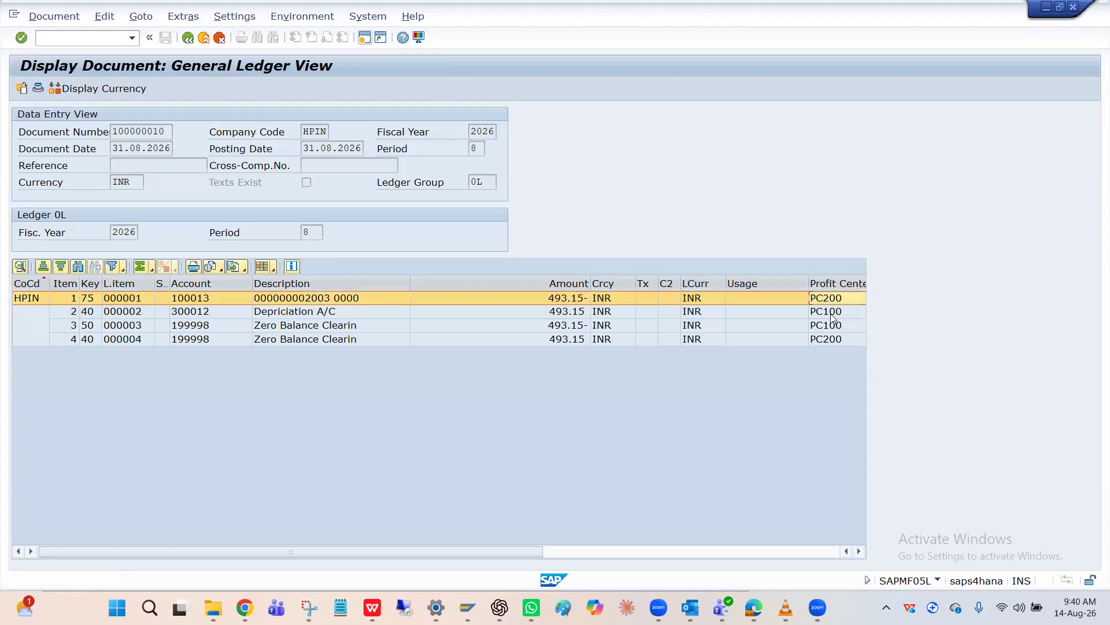
left_click(833, 317)
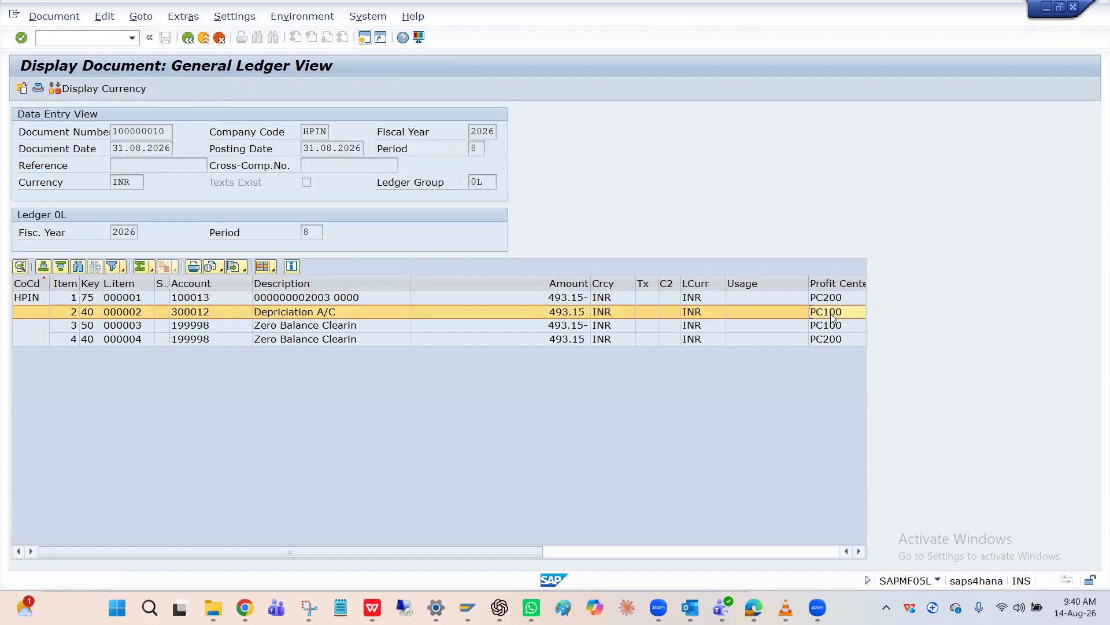
left_click(829, 299)
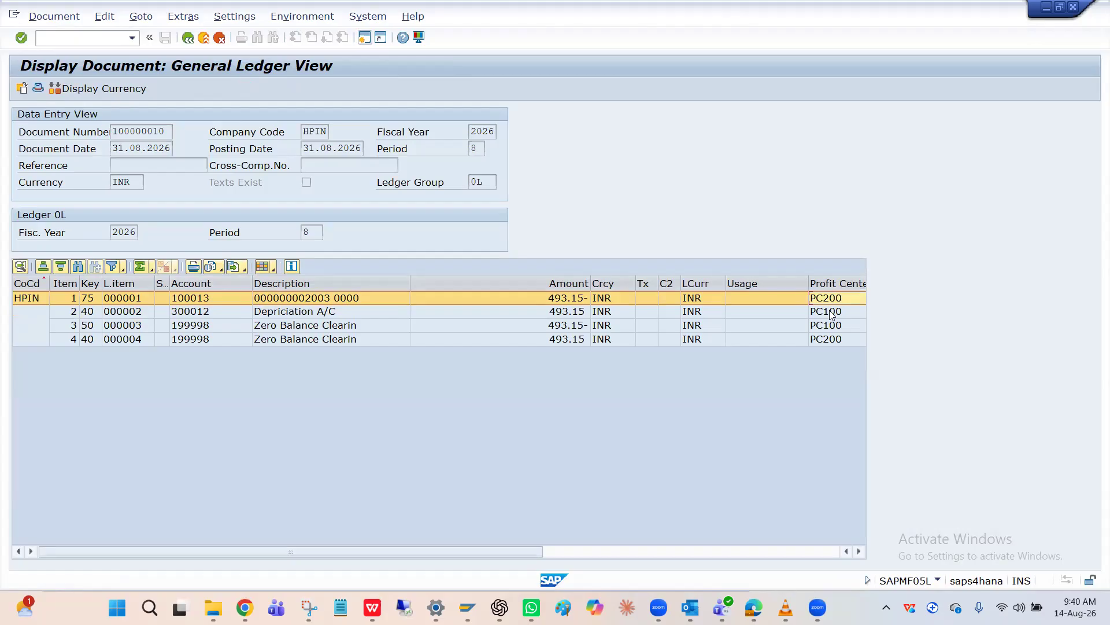
left_click(831, 313)
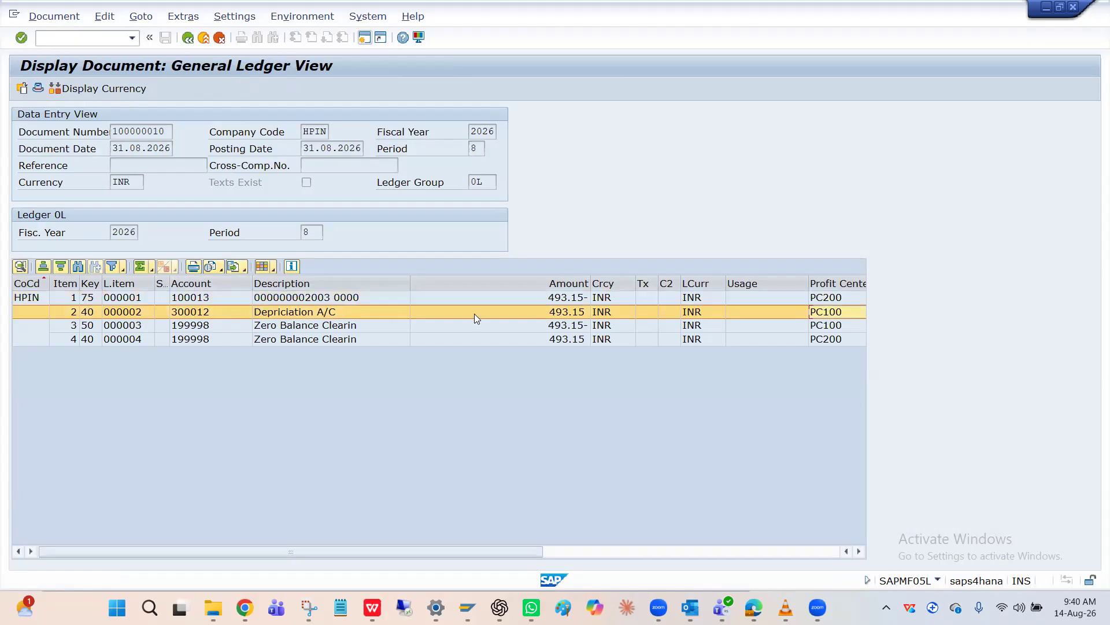
left_click(831, 313)
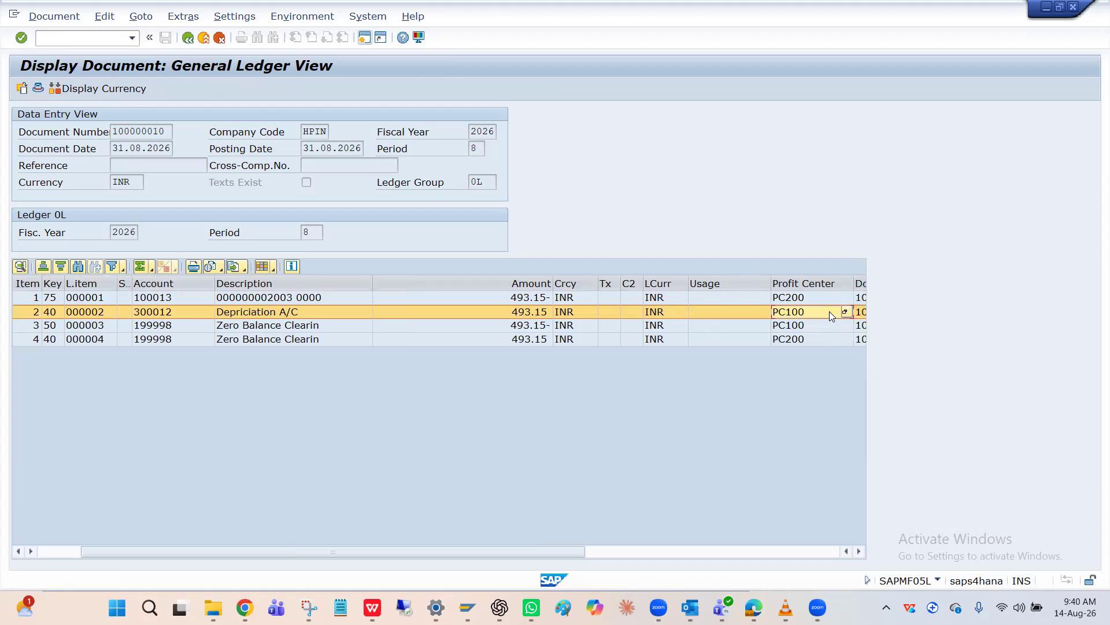
left_click_drag(308, 553, 79, 556)
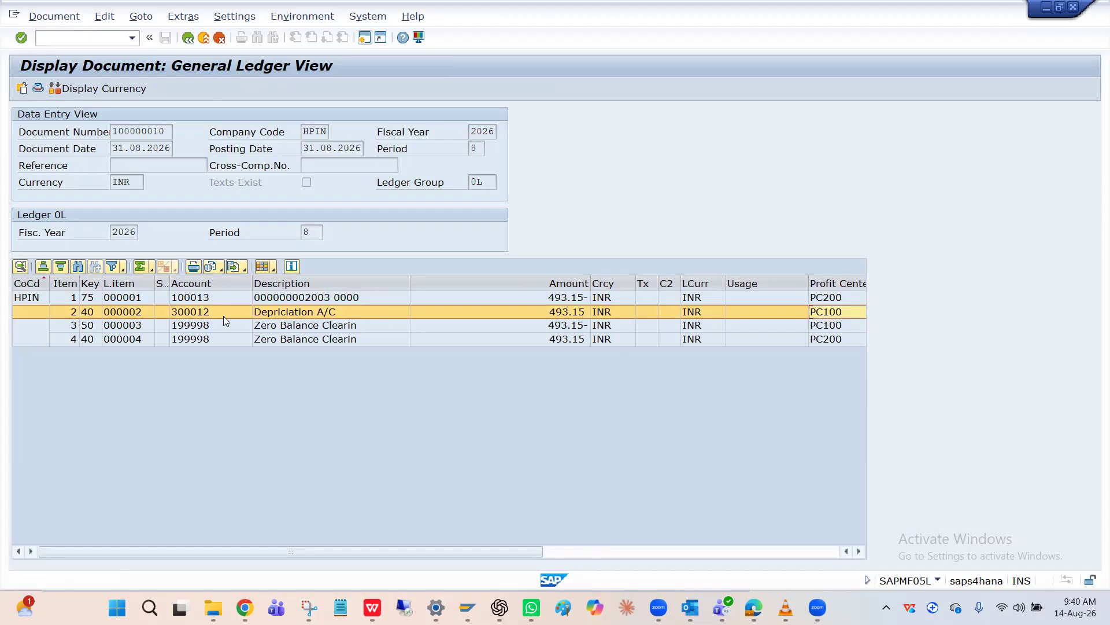
left_click(276, 314)
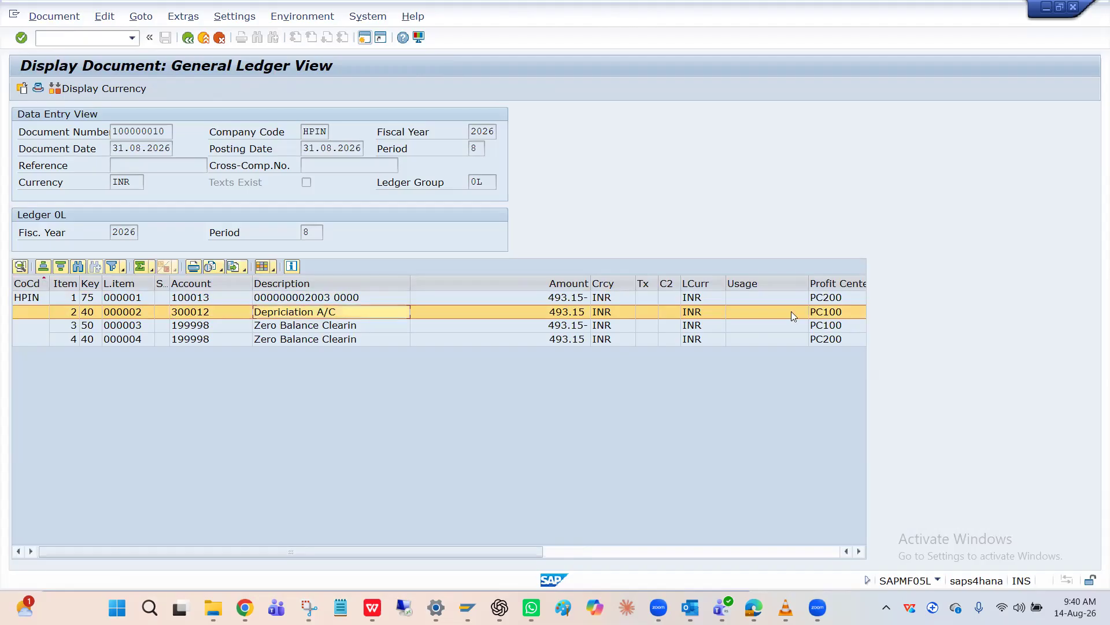
left_click(833, 316)
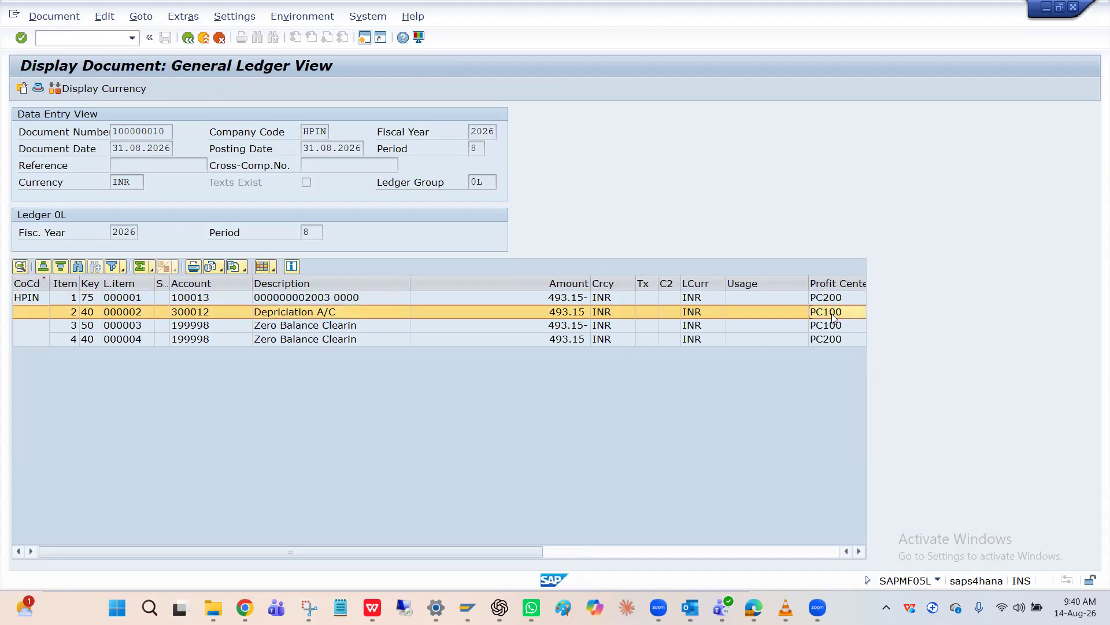
Check the profit center assigned in the master data of cost center FIN and return to the depreciation document
left_click(230, 316)
left_click(826, 298)
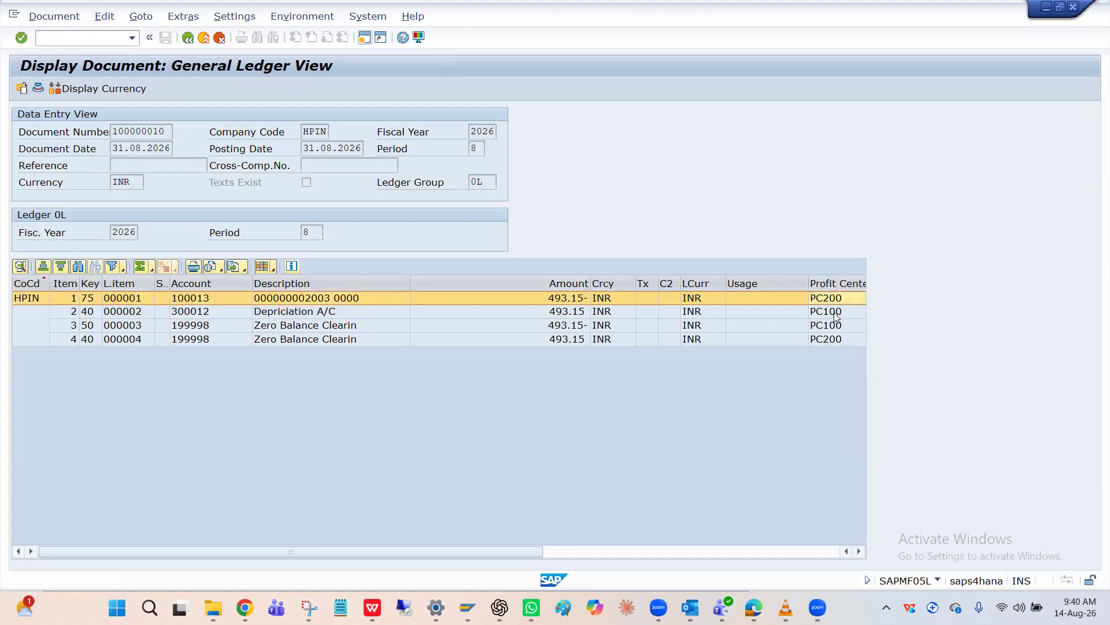
double_click(836, 317)
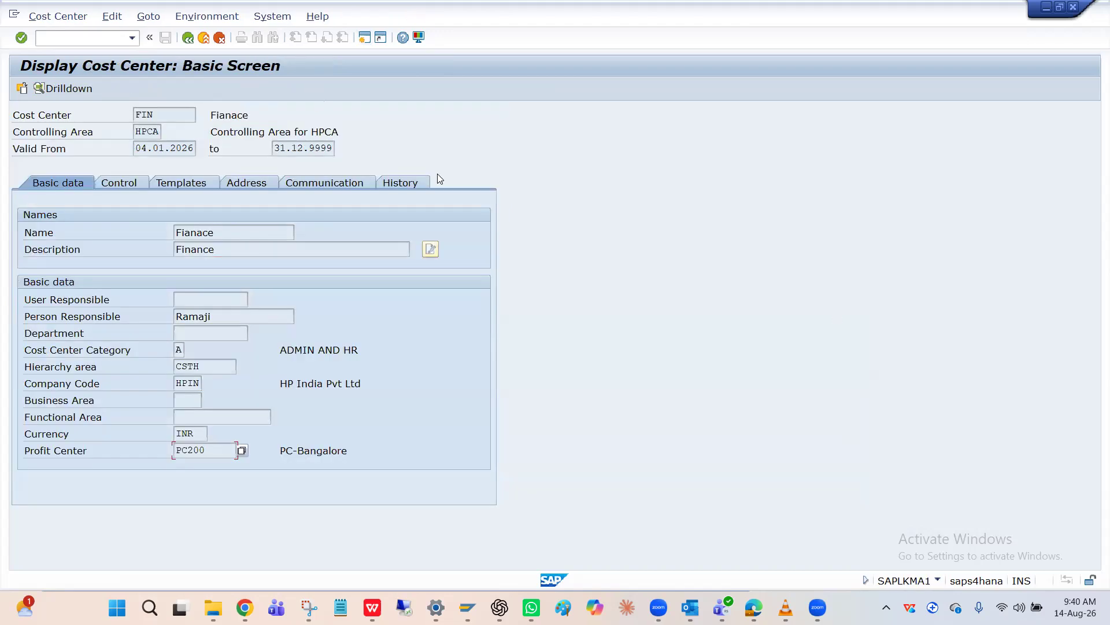
key("F3")
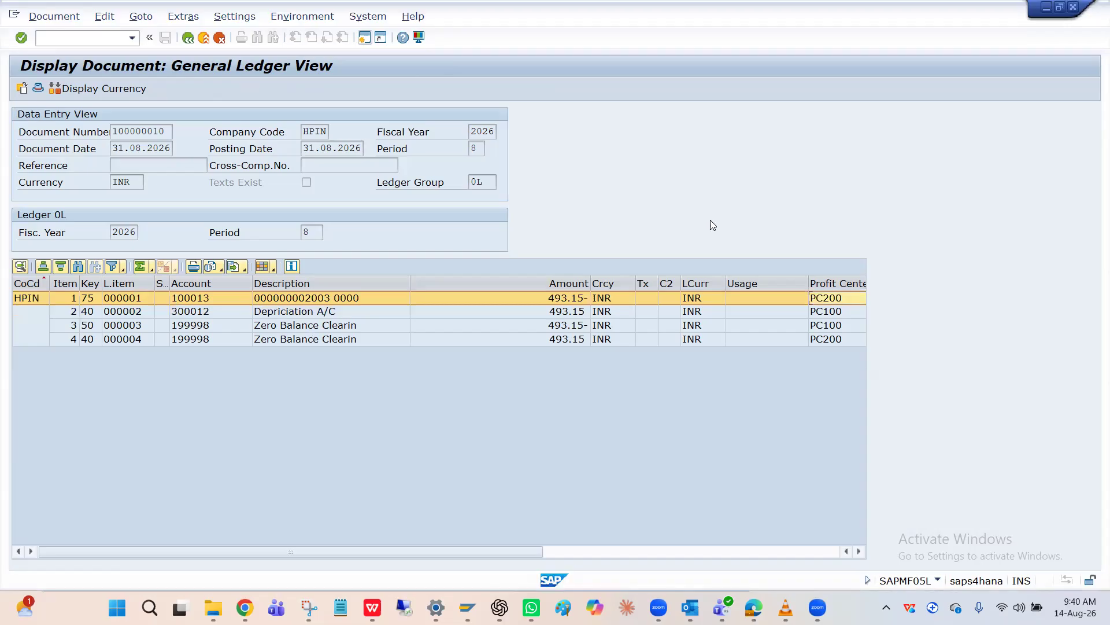
Examine how the profit centers of the asset and depreciation line items relate to the Zero Balance Clearing line items
left_click(846, 314)
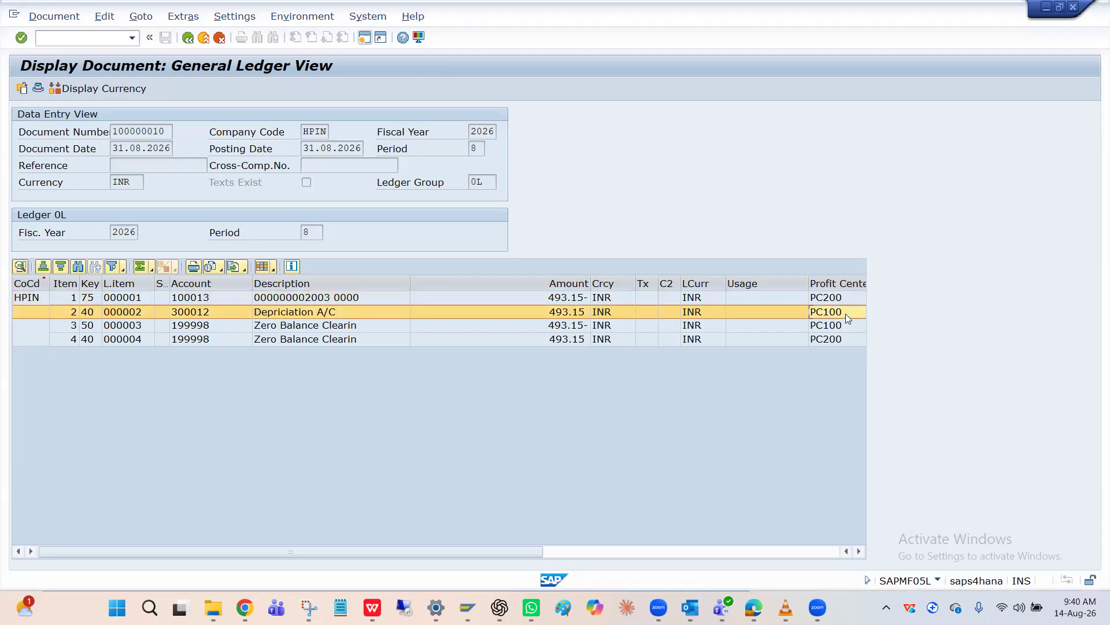
left_click(841, 302)
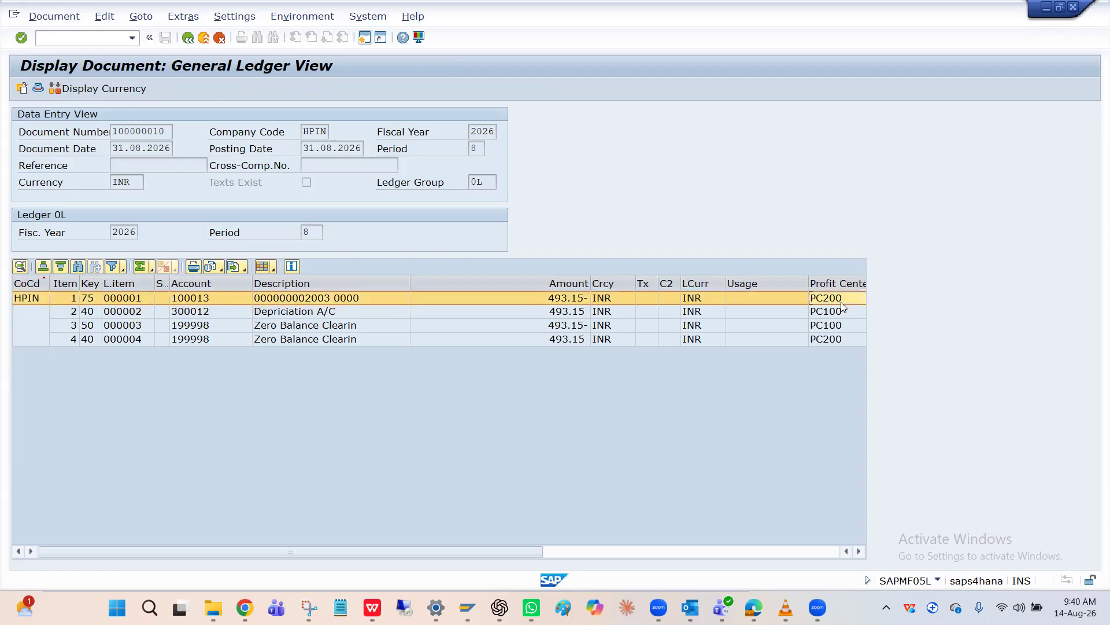
left_click(840, 312)
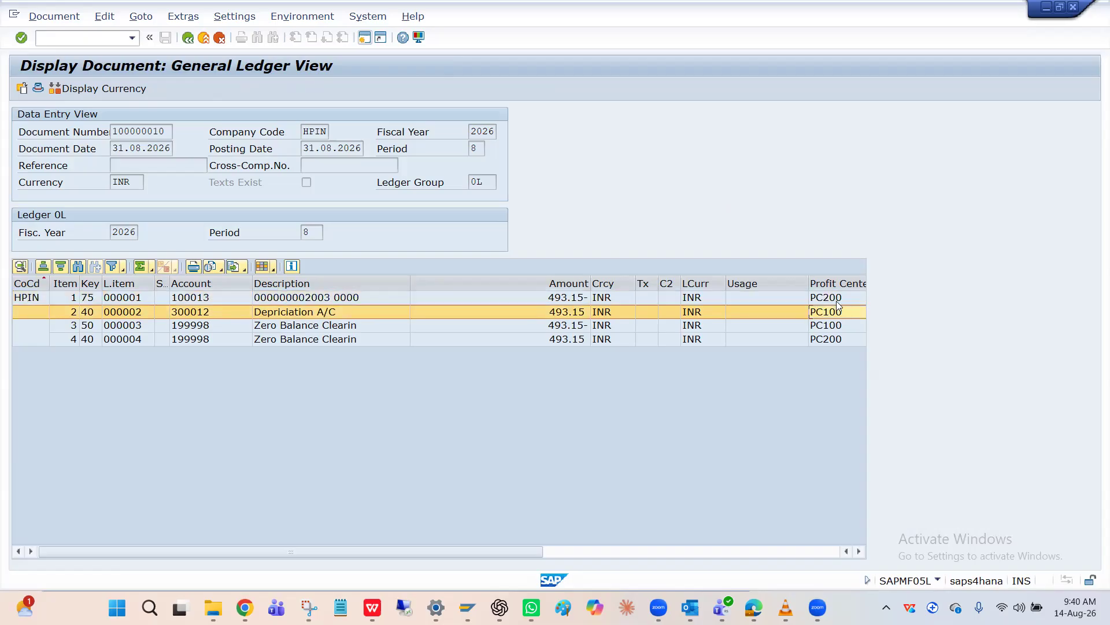
left_click(838, 302)
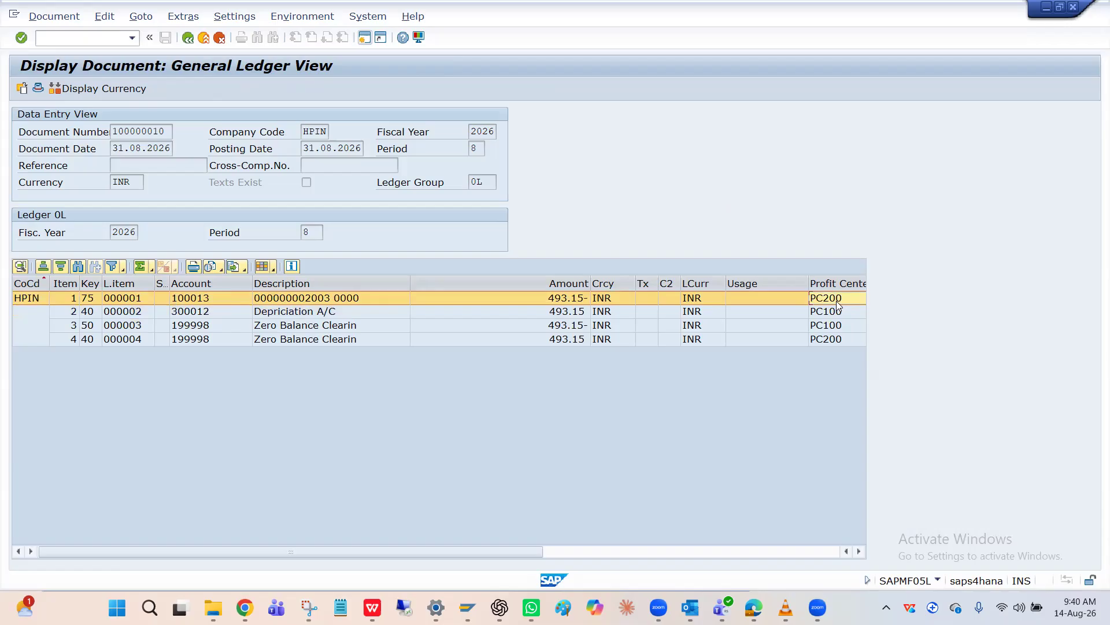
left_click(839, 327)
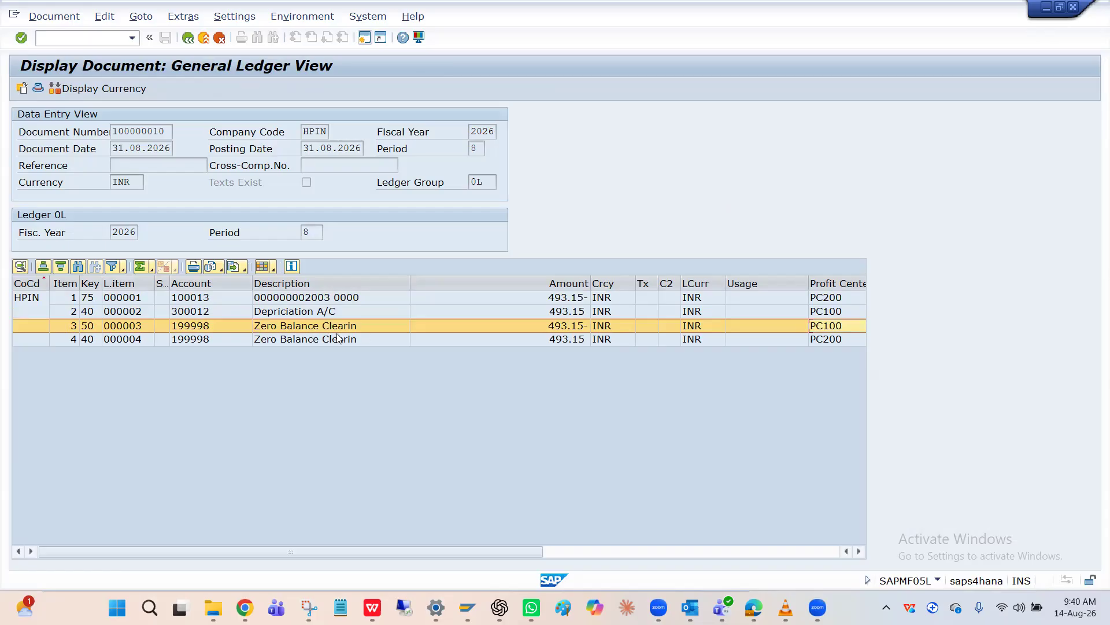
left_click(328, 313)
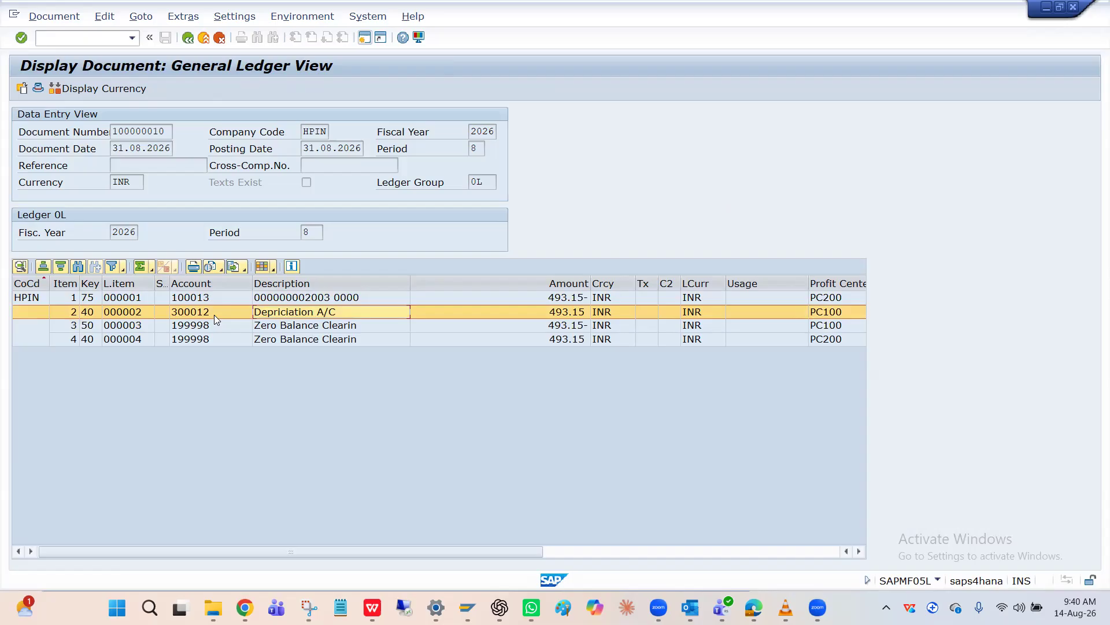
left_click(823, 311)
left_click(787, 298)
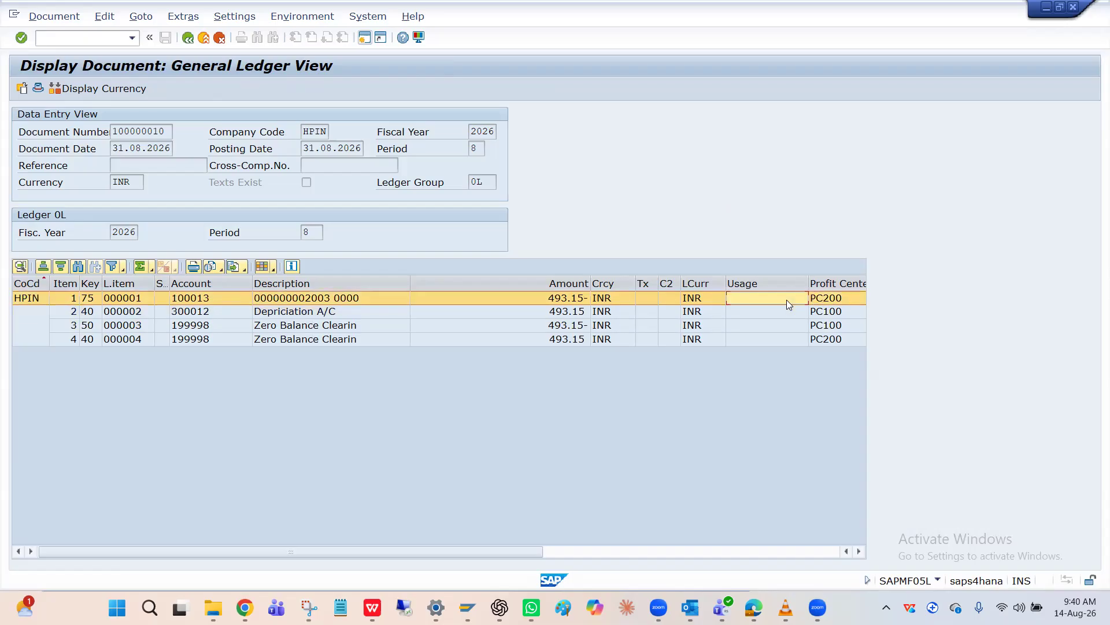
left_click(821, 314)
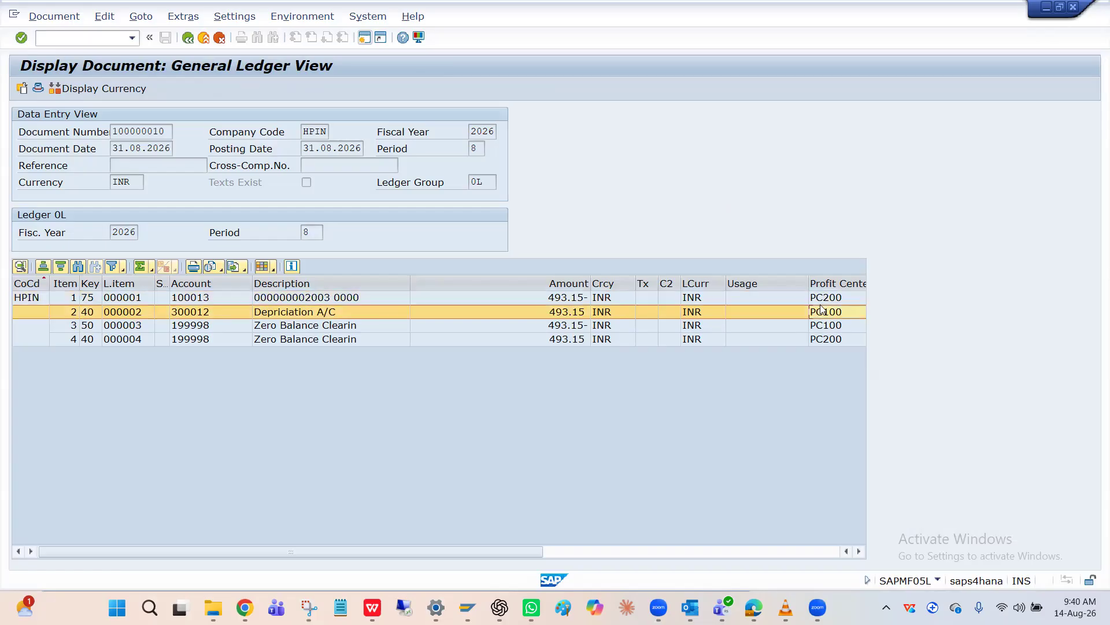
left_click(821, 300)
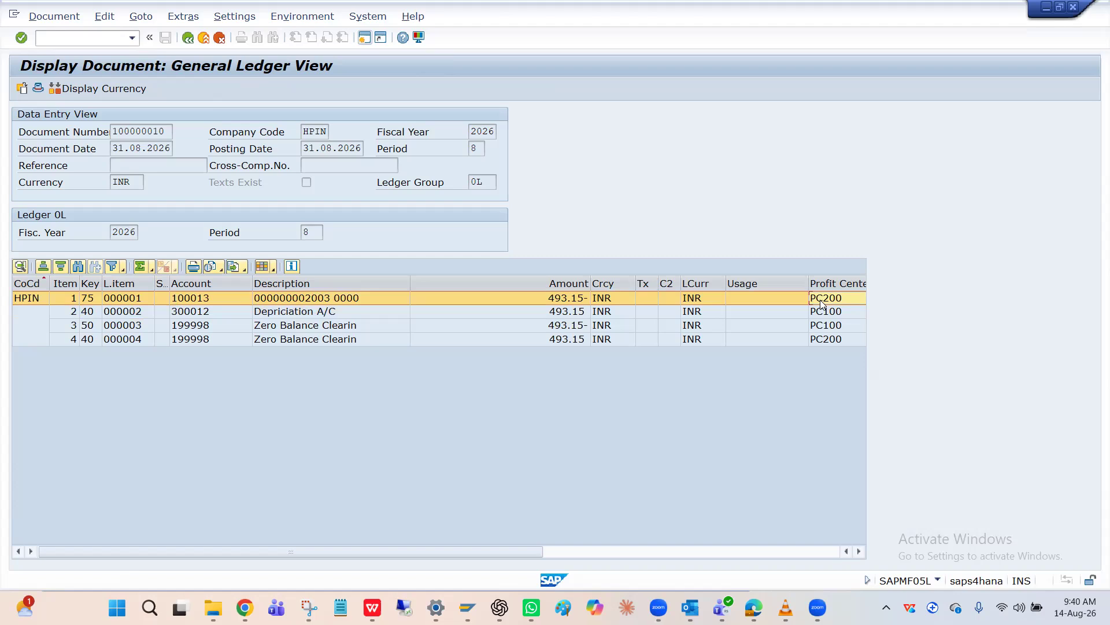
left_click(824, 312)
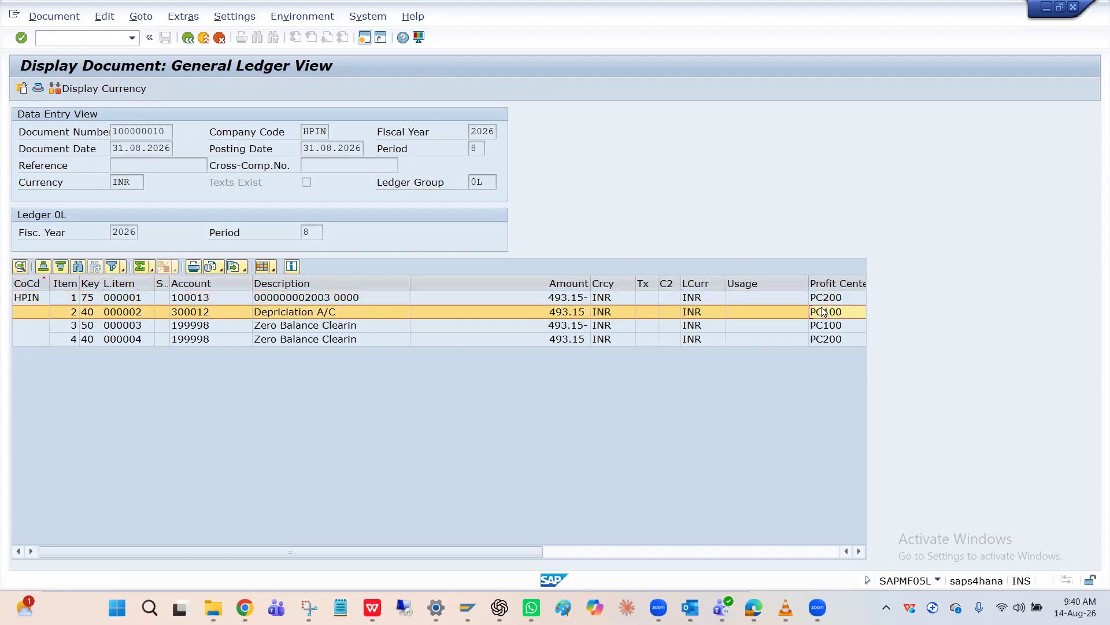
left_click(830, 299)
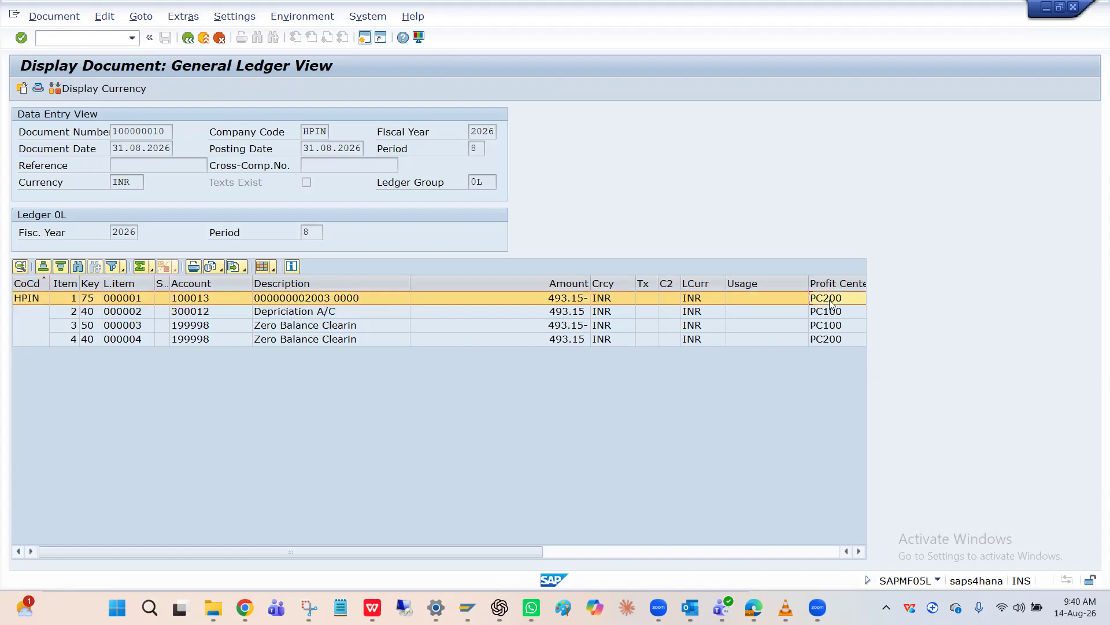
left_click(832, 313)
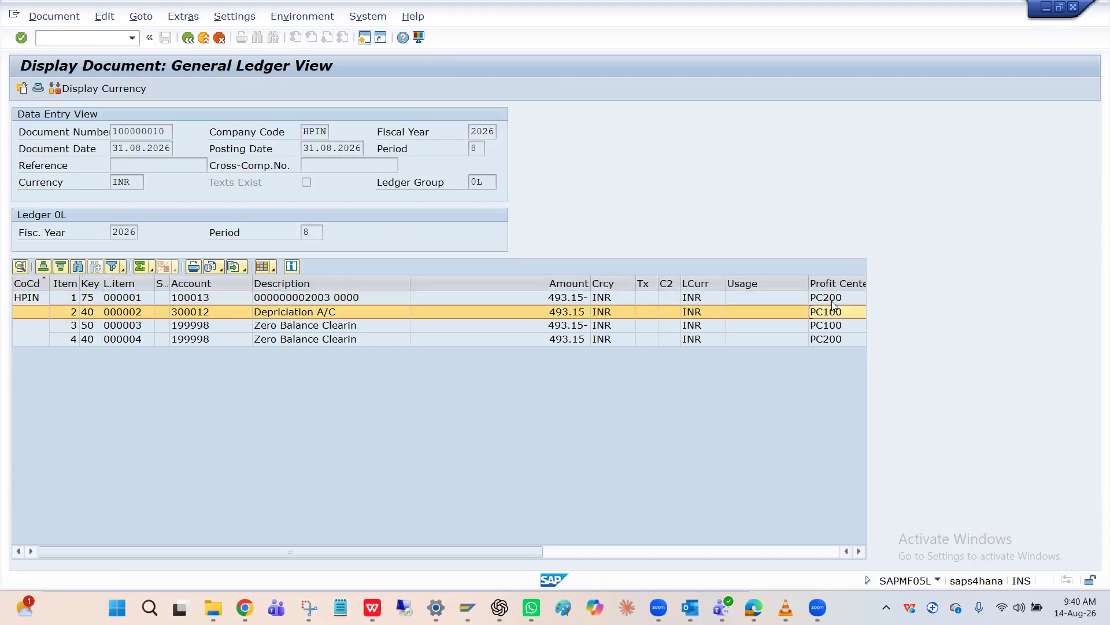
left_click(834, 301)
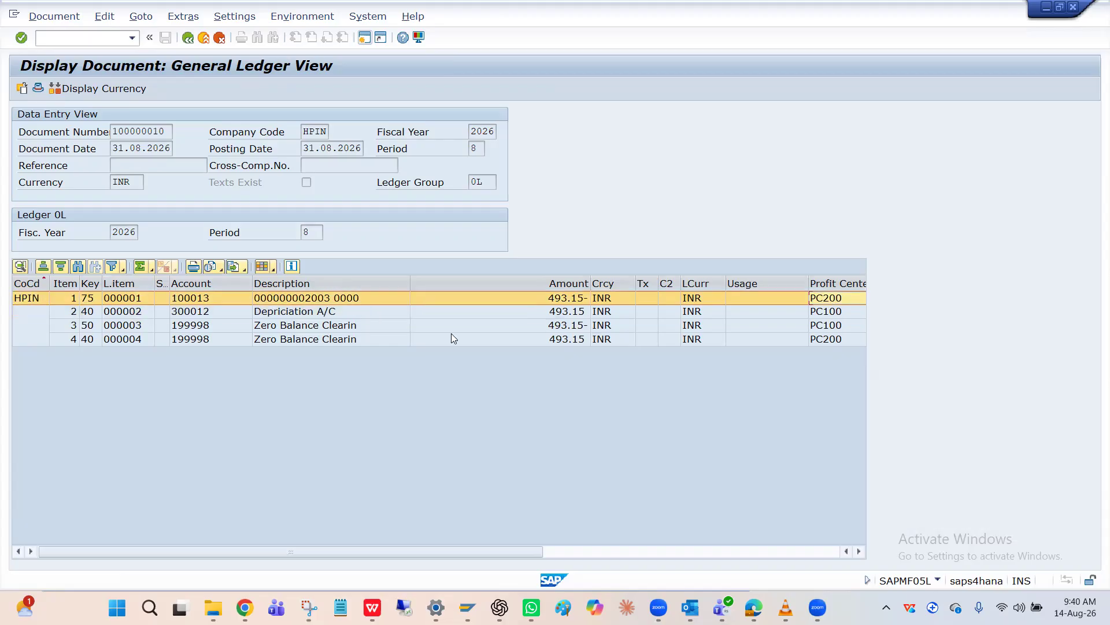
left_click(349, 312)
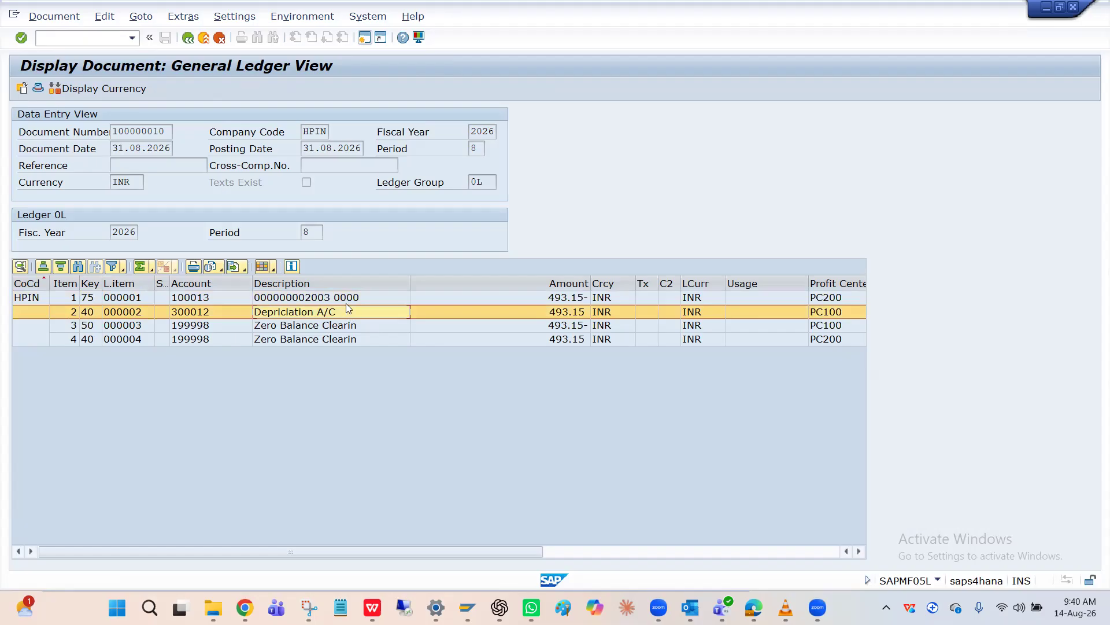
left_click(346, 303)
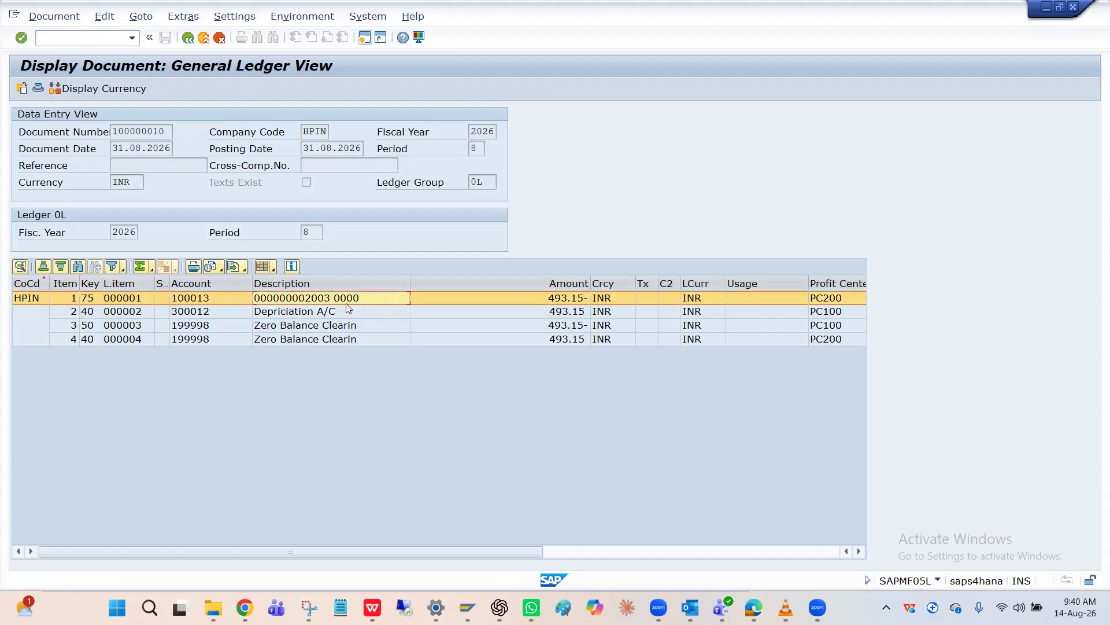
left_click(347, 314)
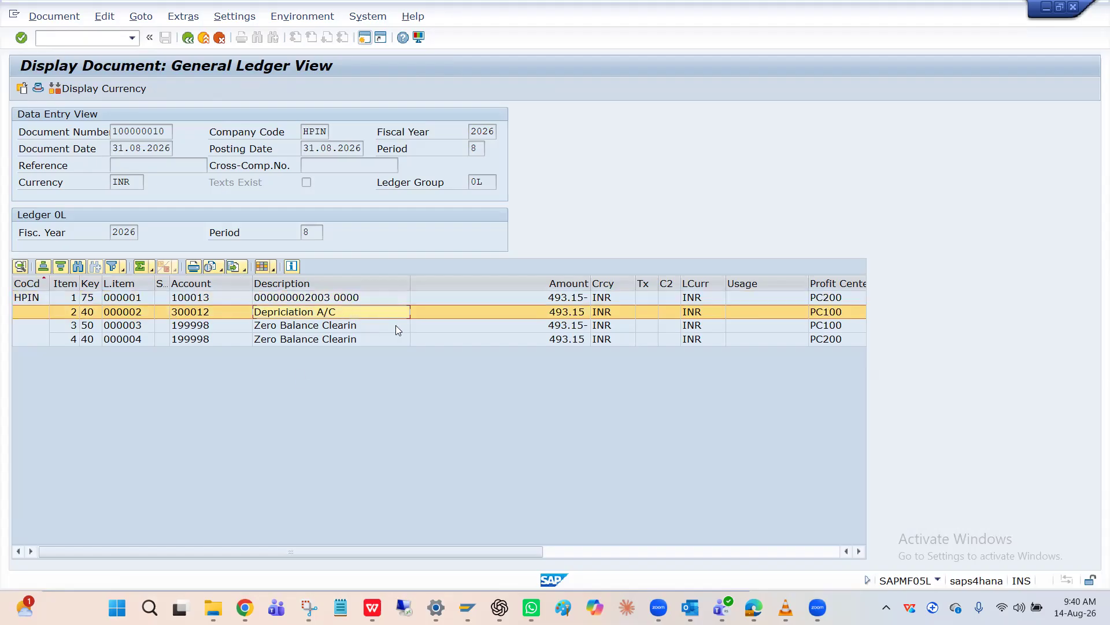
left_click(380, 302)
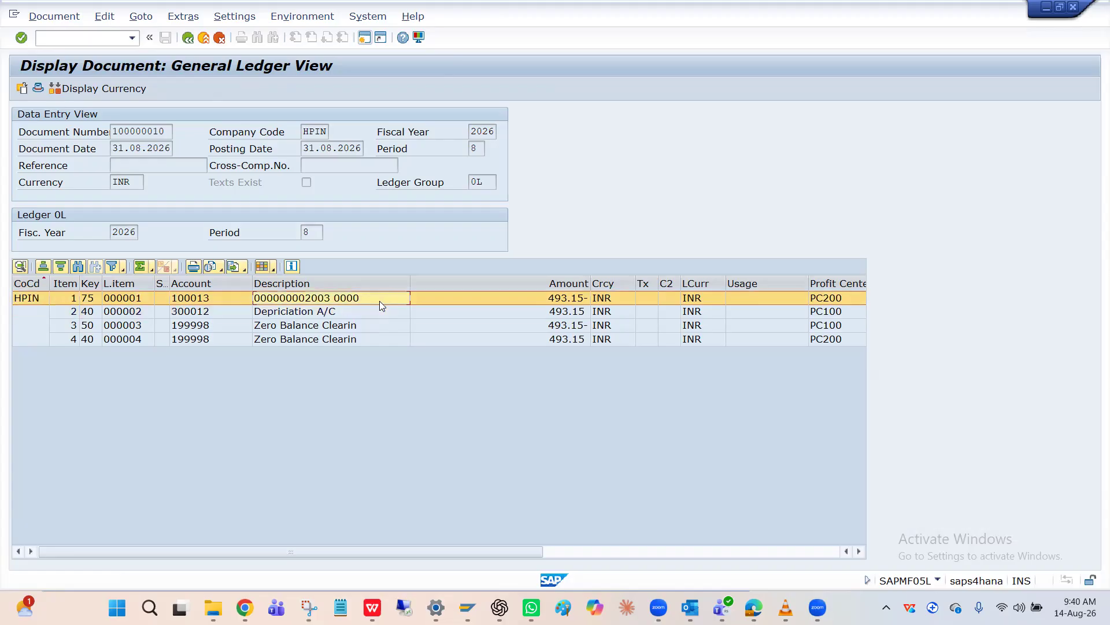
left_click(822, 313)
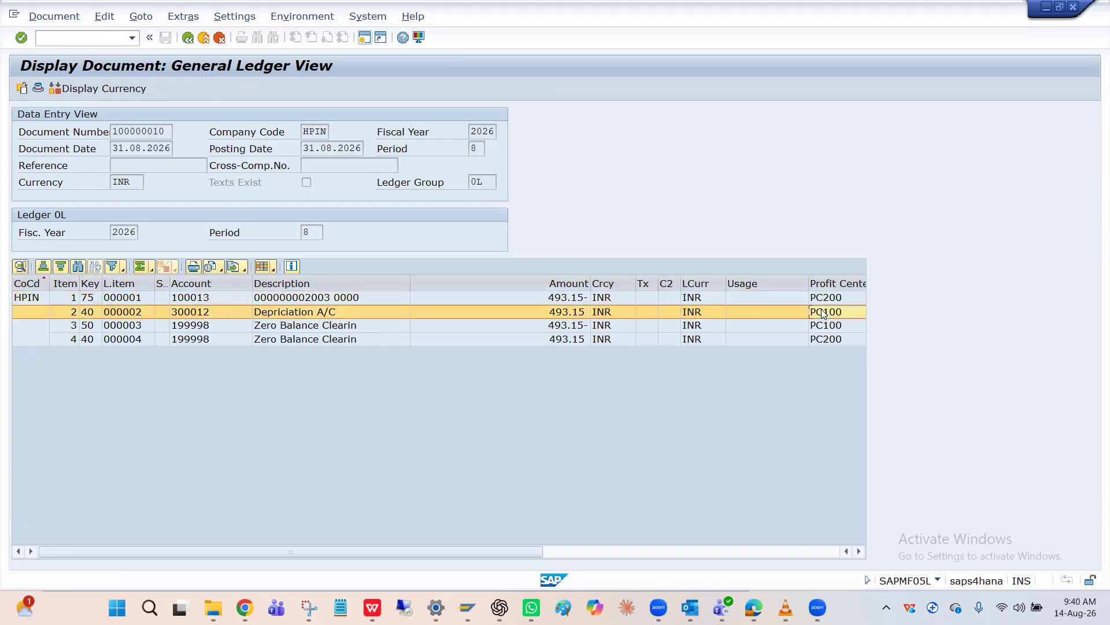
Switch to the cost center FIN display and check the profit center in its basic data
key("alt+Tab")
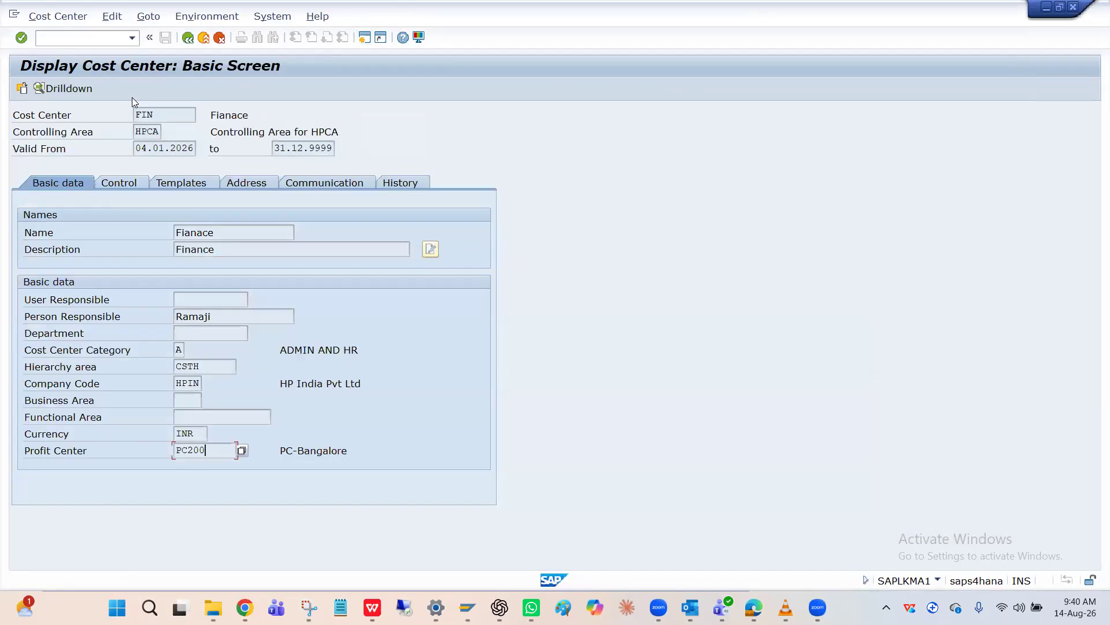
left_click(153, 114)
left_click(186, 455)
left_click(165, 116)
Leave the cost center display and open the default account assignment maintenance with transaction OKB9
left_click(115, 40)
type("/nO")
type("KEO")
key("Return")
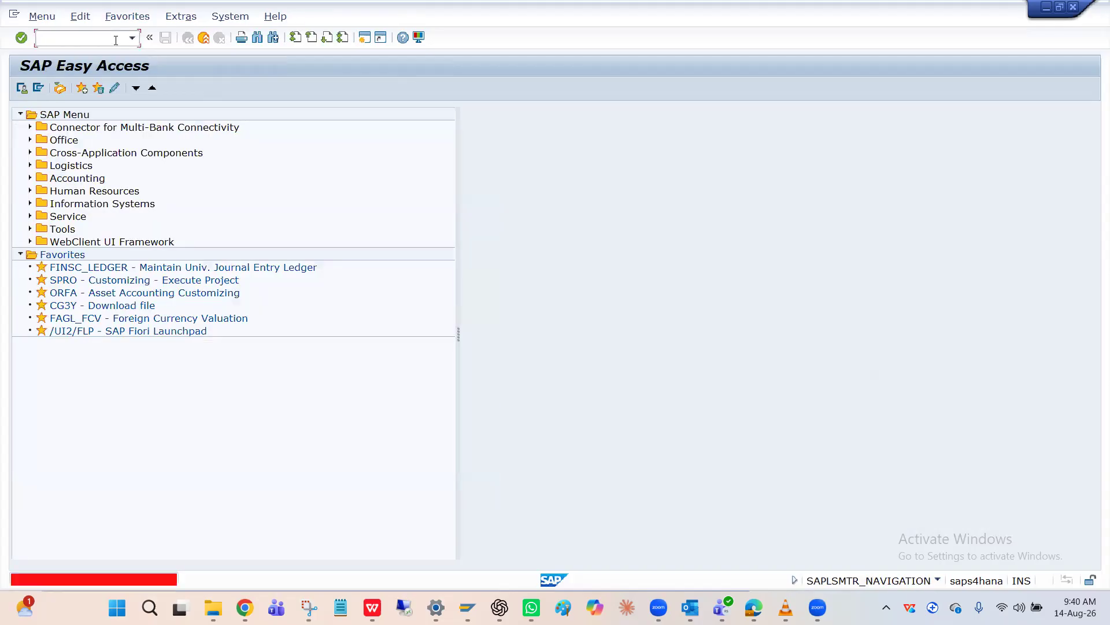
type("ok")
type("bp")
key("BackSpace")
type("9")
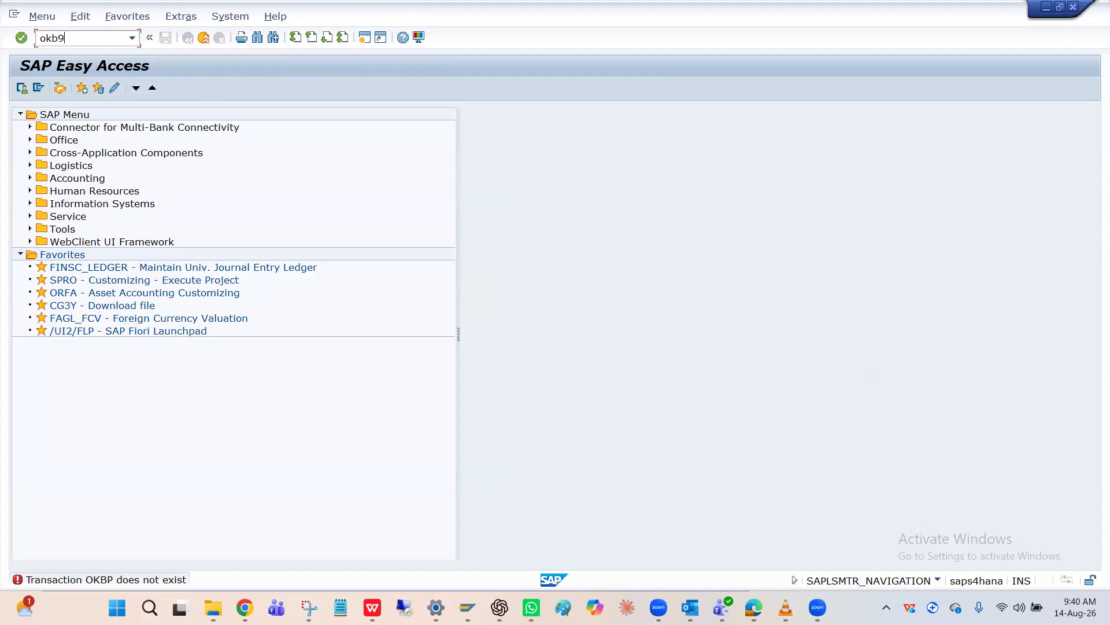
key("Return")
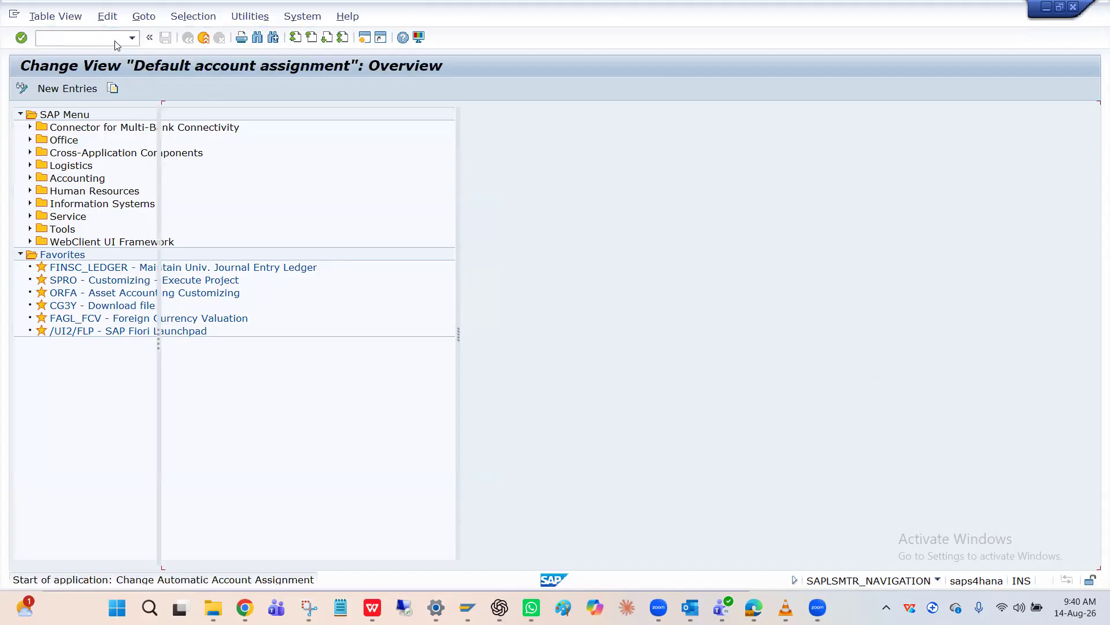
Try to position the default account assignment list at company code HPCA
left_click(407, 552)
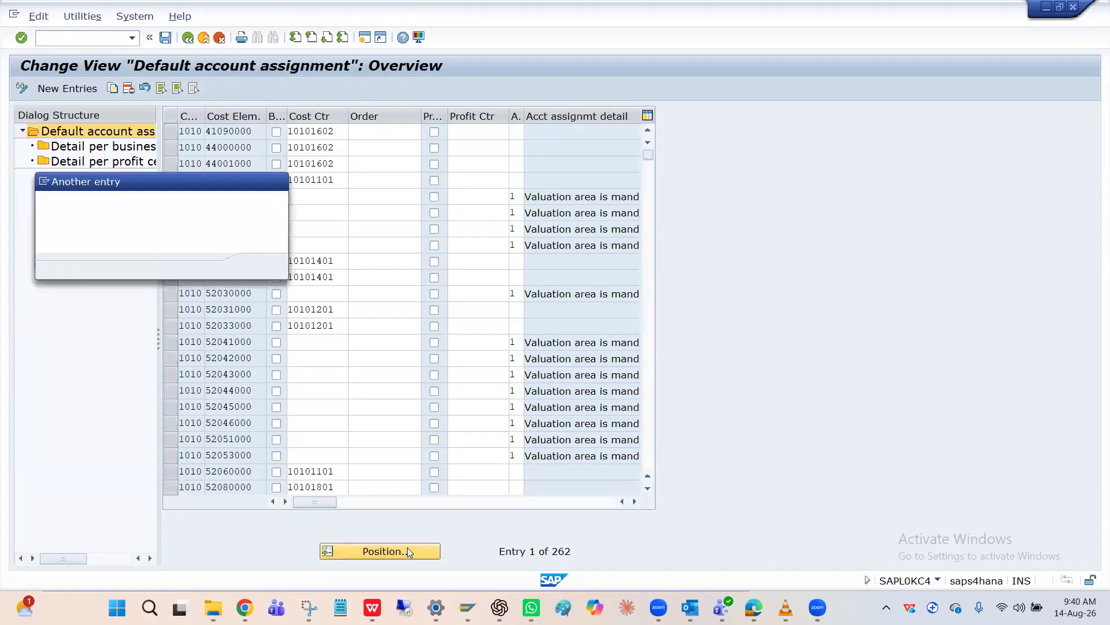
key("Down")
key("Down")
key("Return")
key("Return")
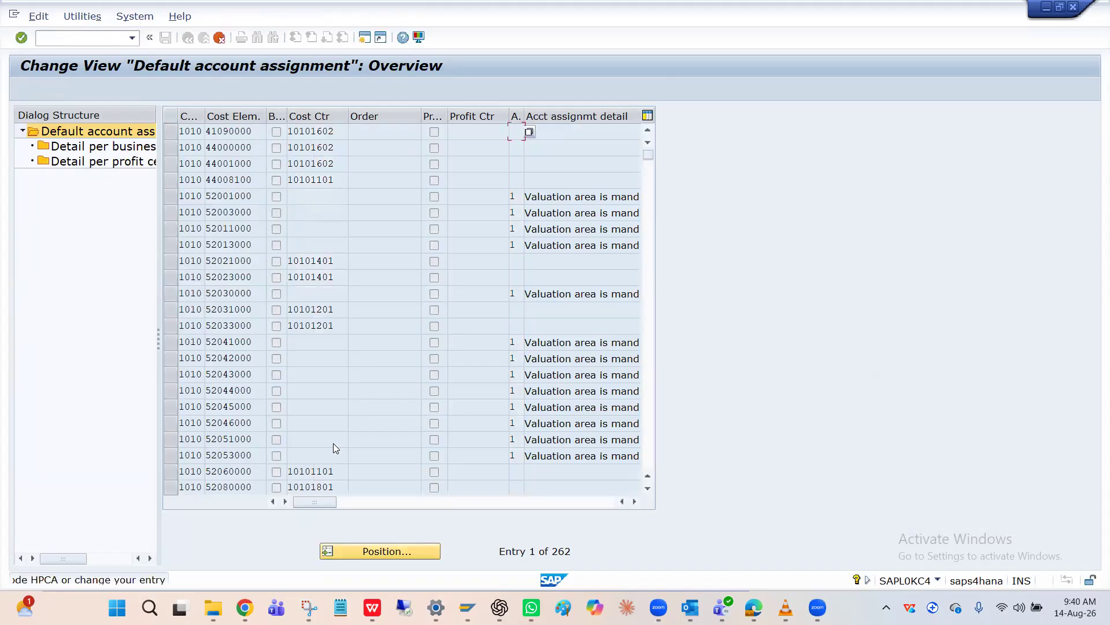
Position the default account assignment list at the entries of company code HPIN
left_click(357, 551)
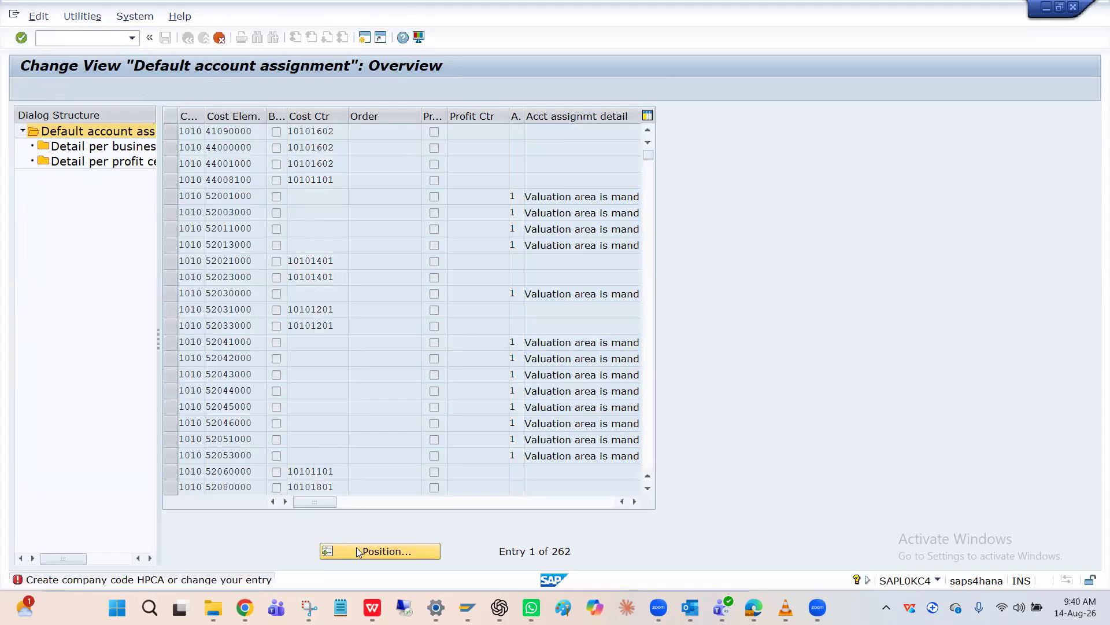
key("Down")
key("Down")
key("Down")
key("Return")
key("Return")
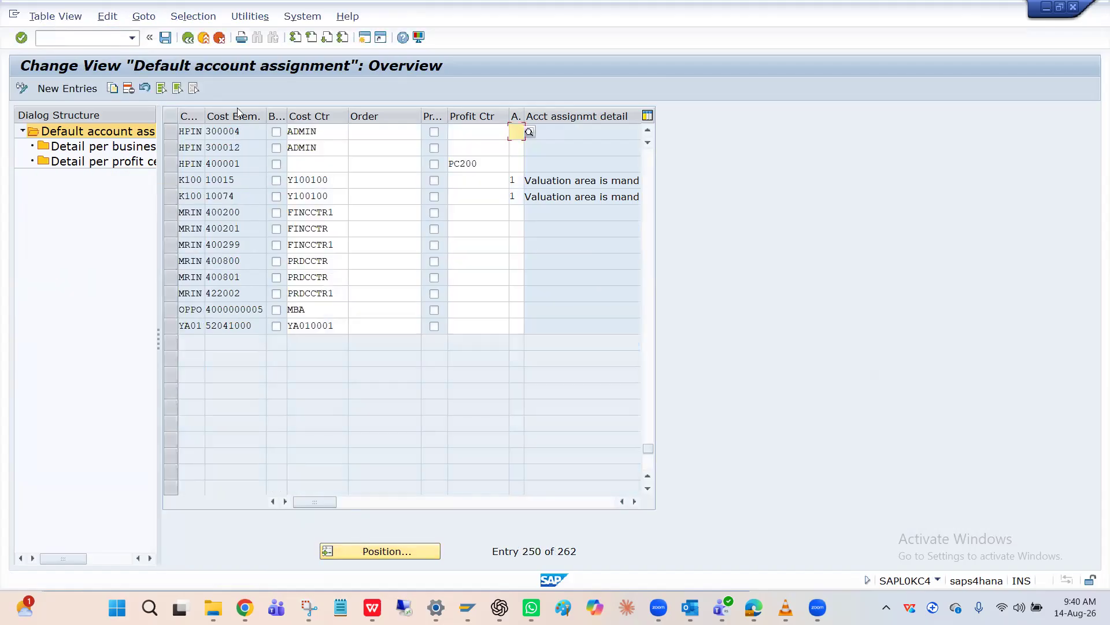
Set the default cost center of HPIN cost element 300012 to FIN
left_click(171, 148)
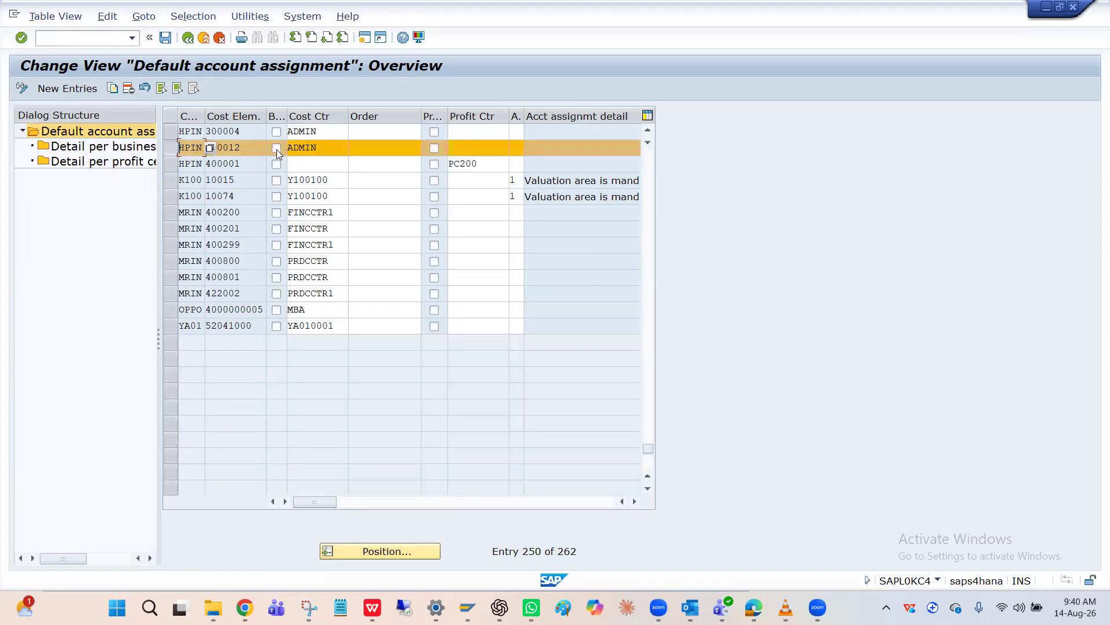
left_click(319, 149)
key("BackSpace")
key("BackSpace")
key("BackSpace")
key("BackSpace")
key("BackSpace")
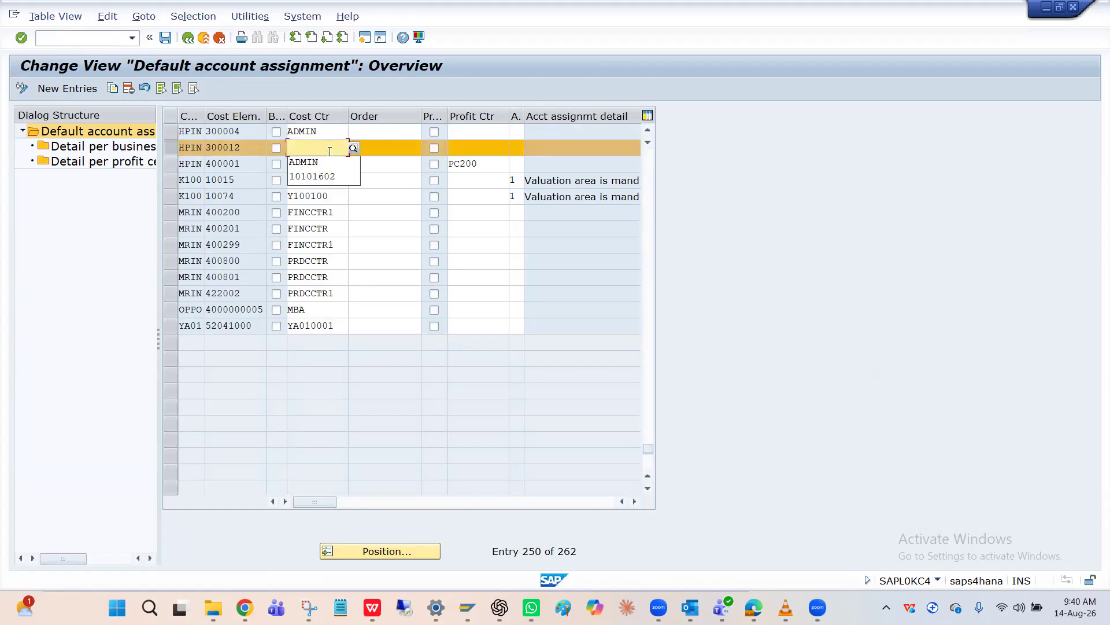
type("FIN")
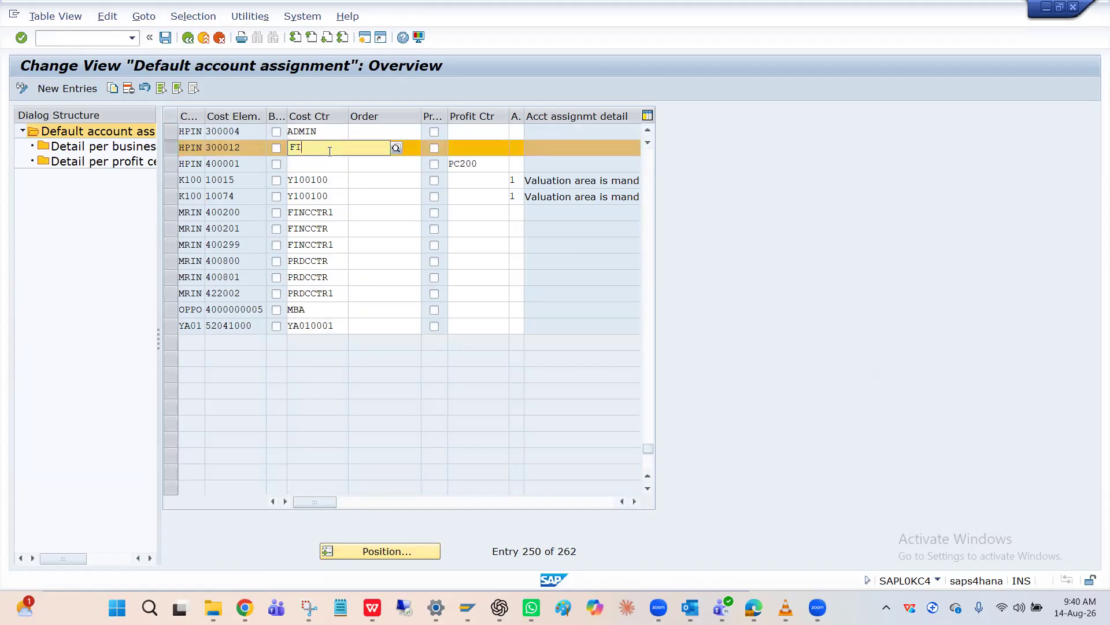
Recheck the profit center of the Depriciation A/C line in the depreciation document, then return to the default account assignments
key("alt+Tab")
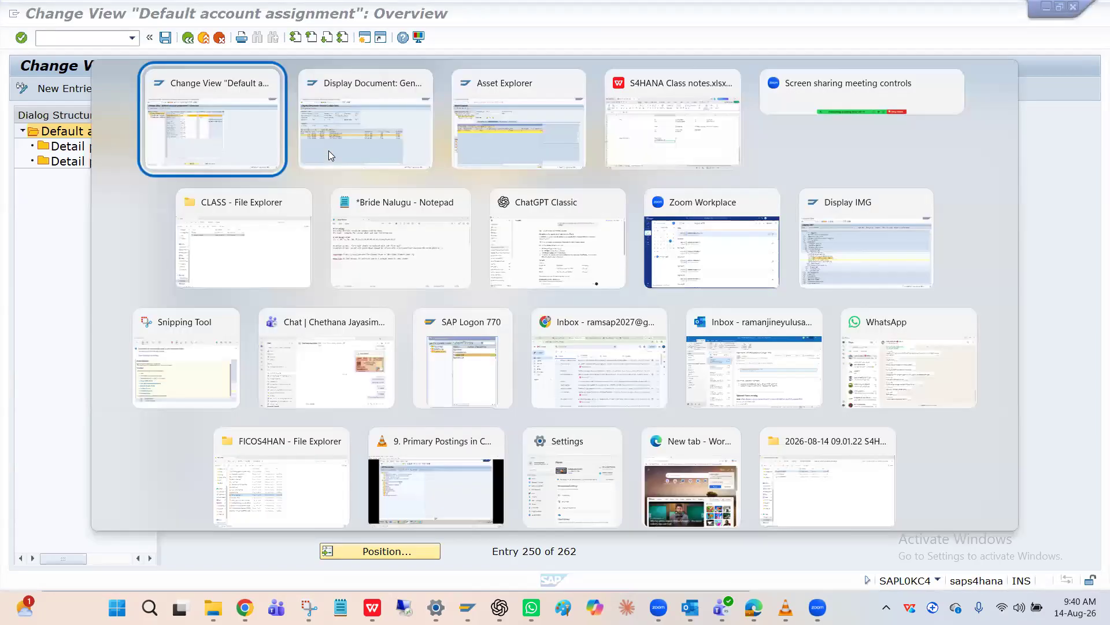
left_click(329, 150)
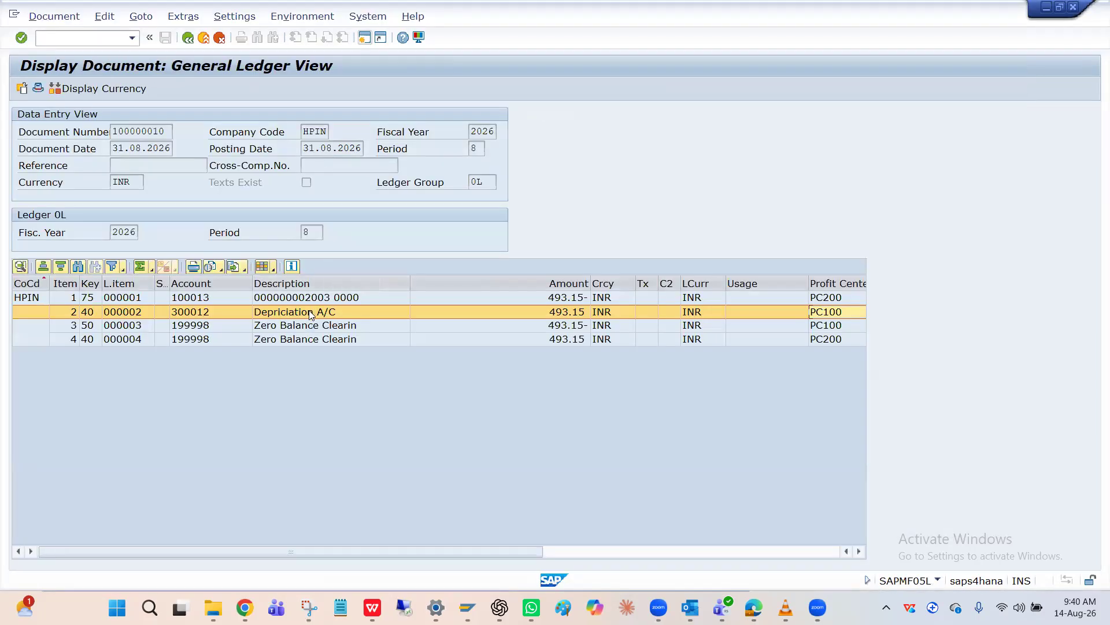
left_click(839, 321)
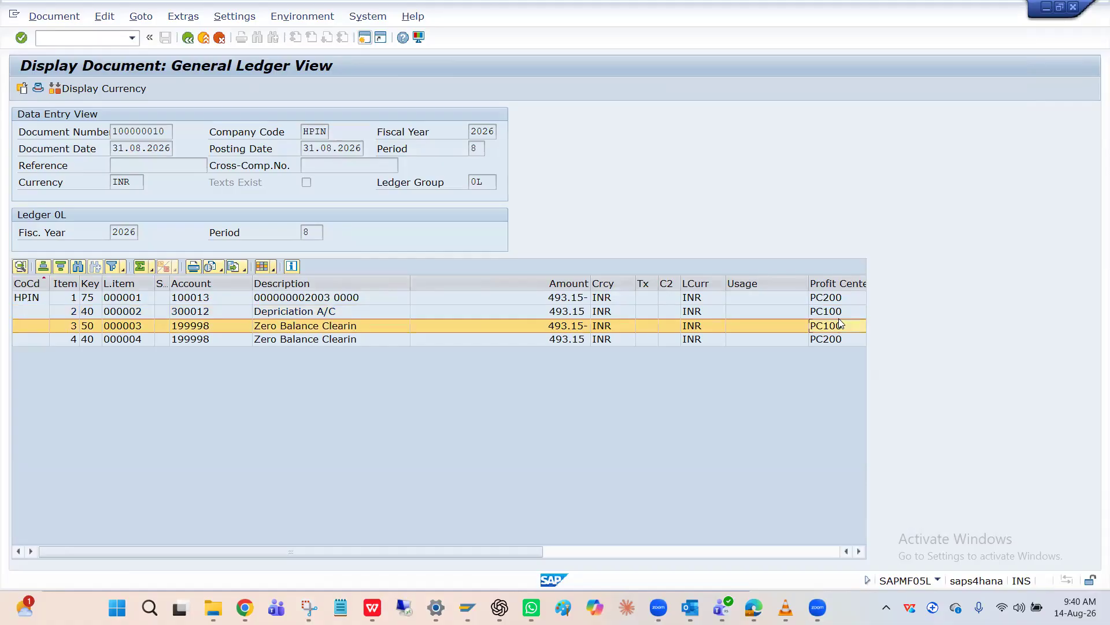
left_click(841, 314)
key("alt+Tab")
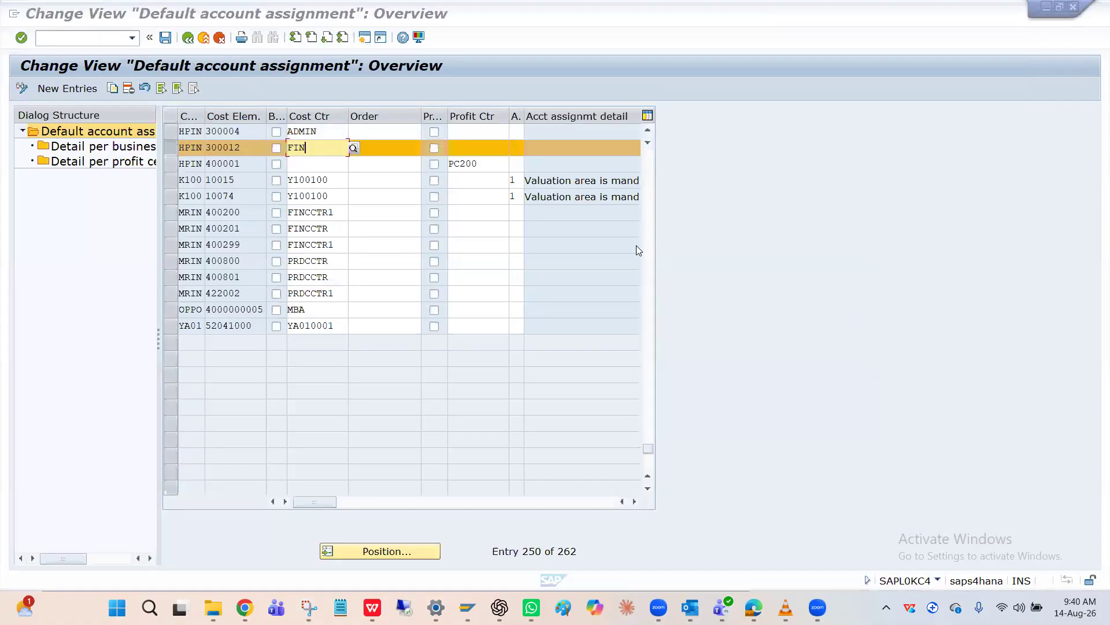
Save the changed default account assignment under the customizing request HP-Org Structure
key("ctrl+f")
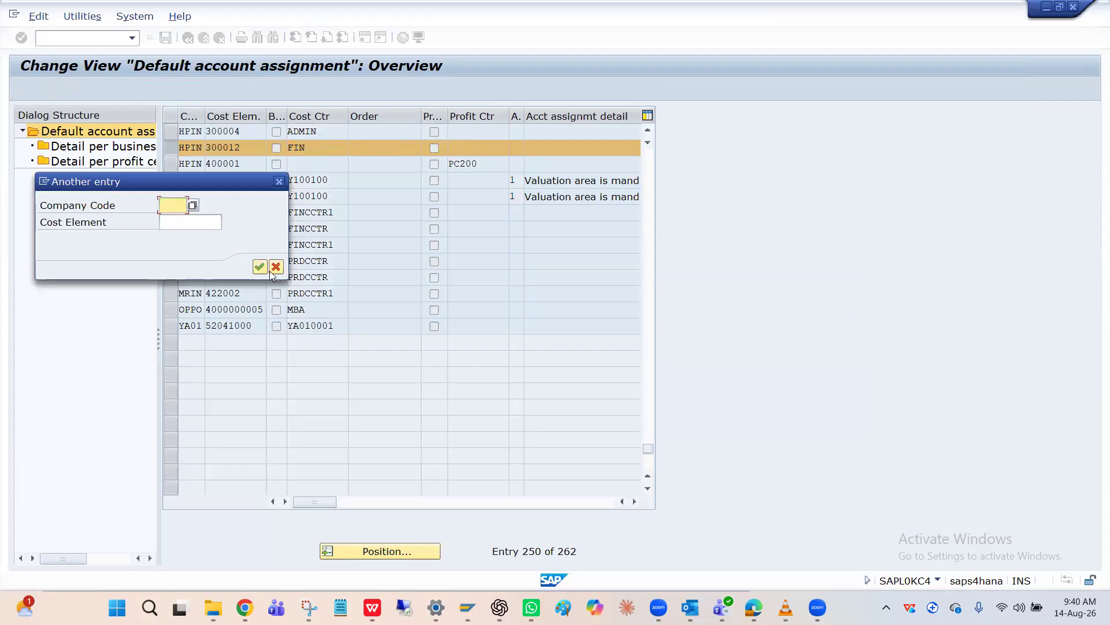
left_click(280, 178)
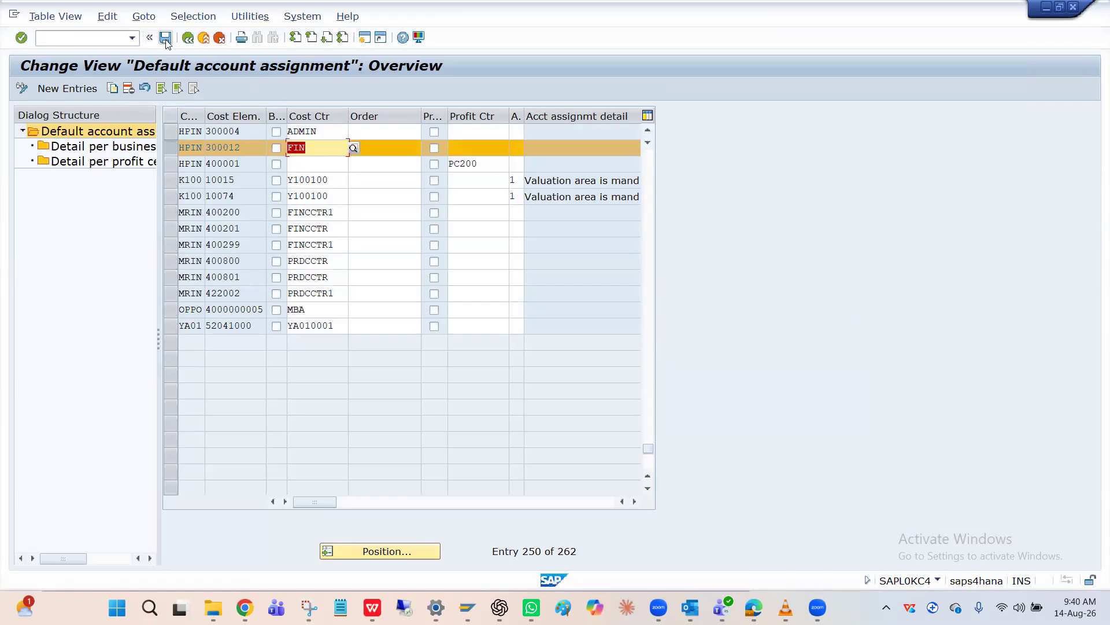
left_click(165, 38)
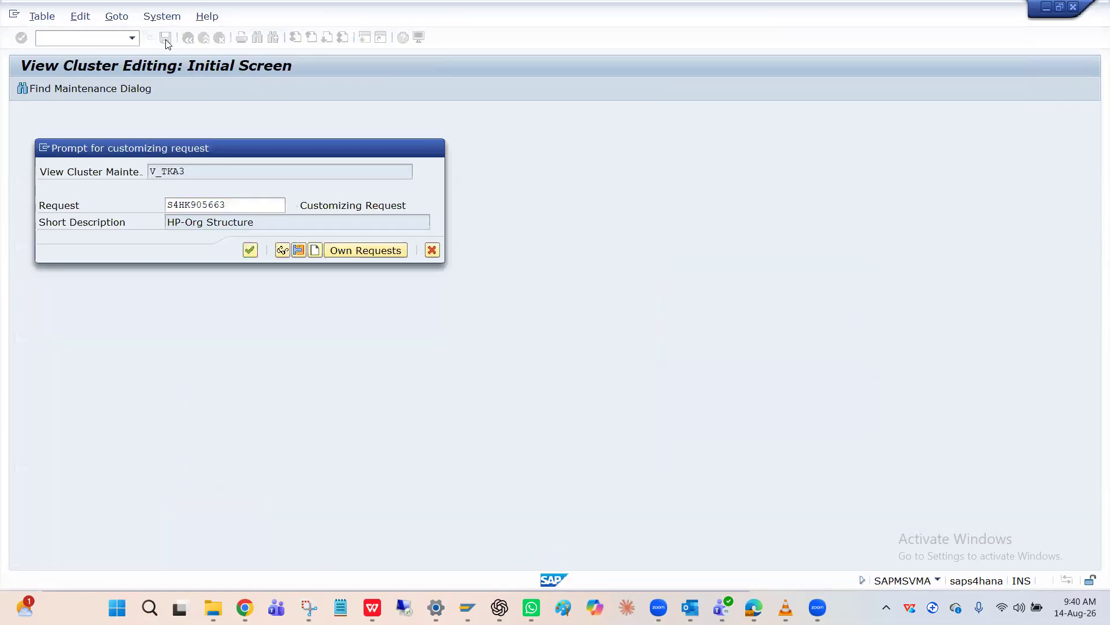
key("Return")
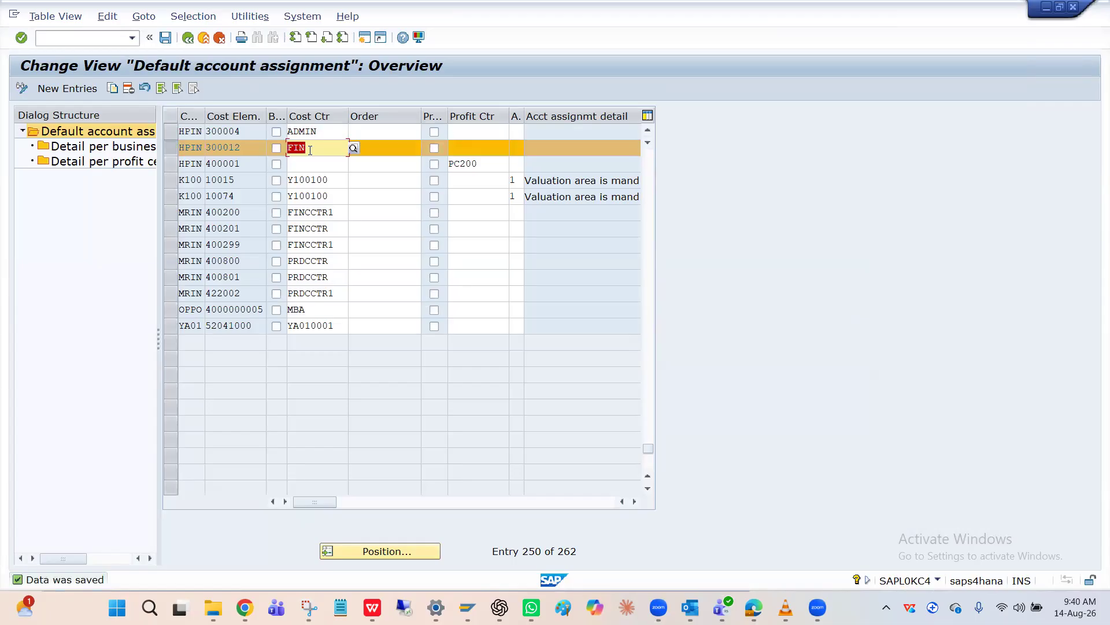
Leave the depreciation document and start a new asset in class HPFURNIT for company code HPIN, described as Table1
left_click(248, 146)
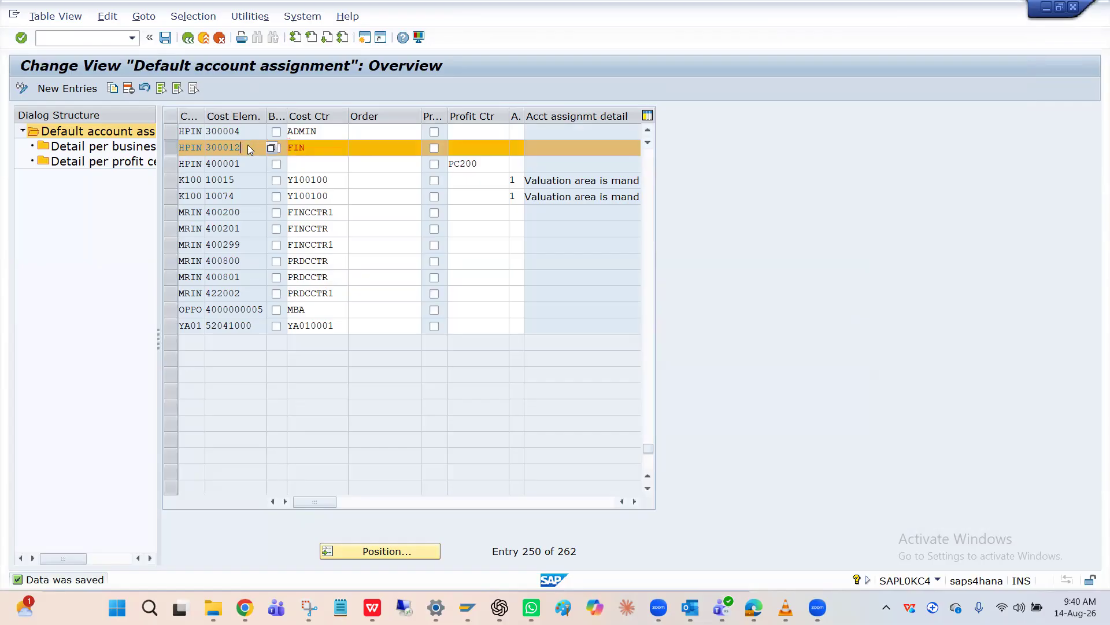
key("alt+Tab")
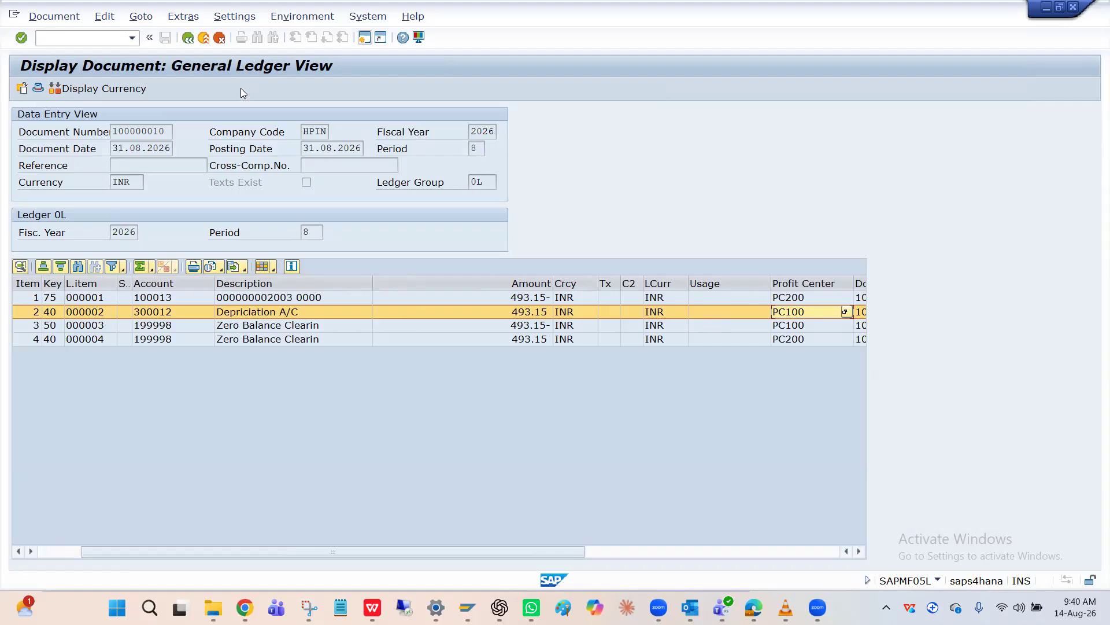
left_click(103, 40)
type("/nAs03")
key("Return")
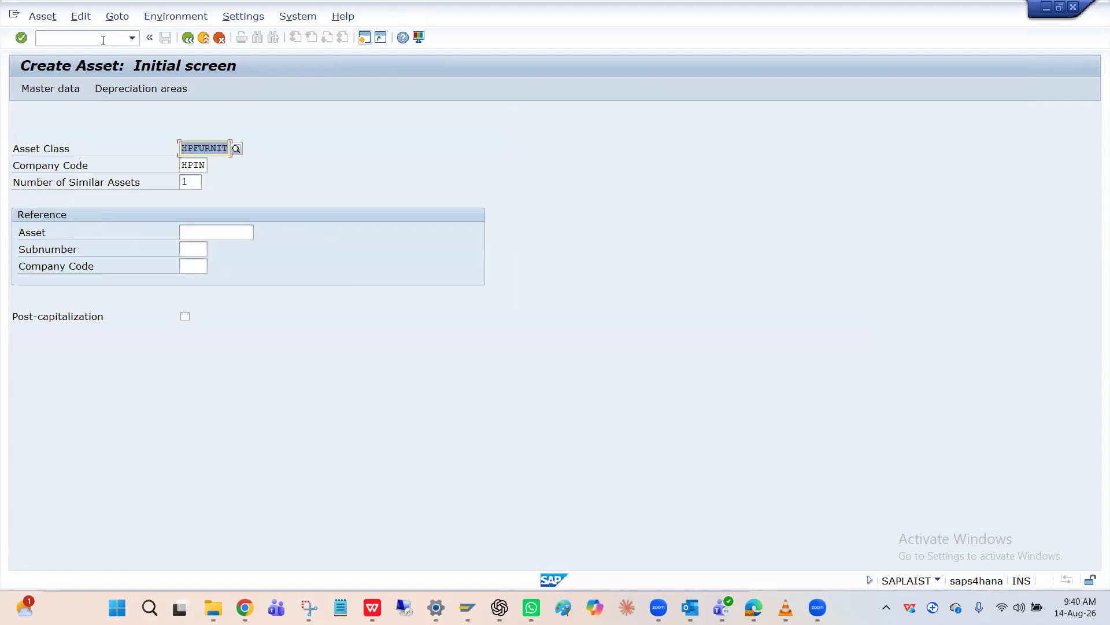
key("Return")
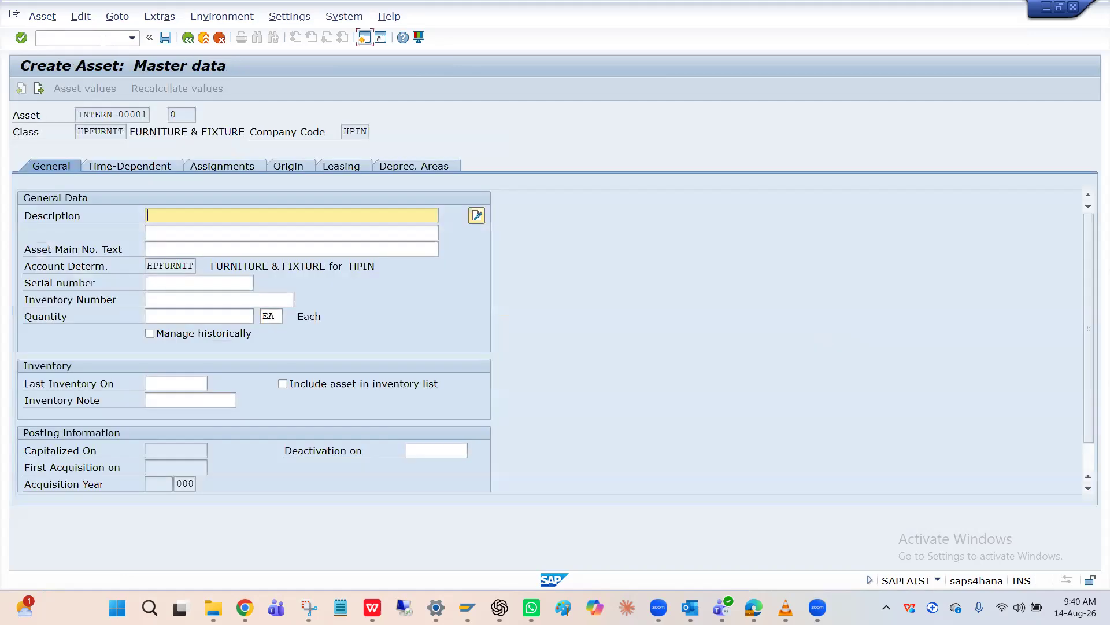
key("Return")
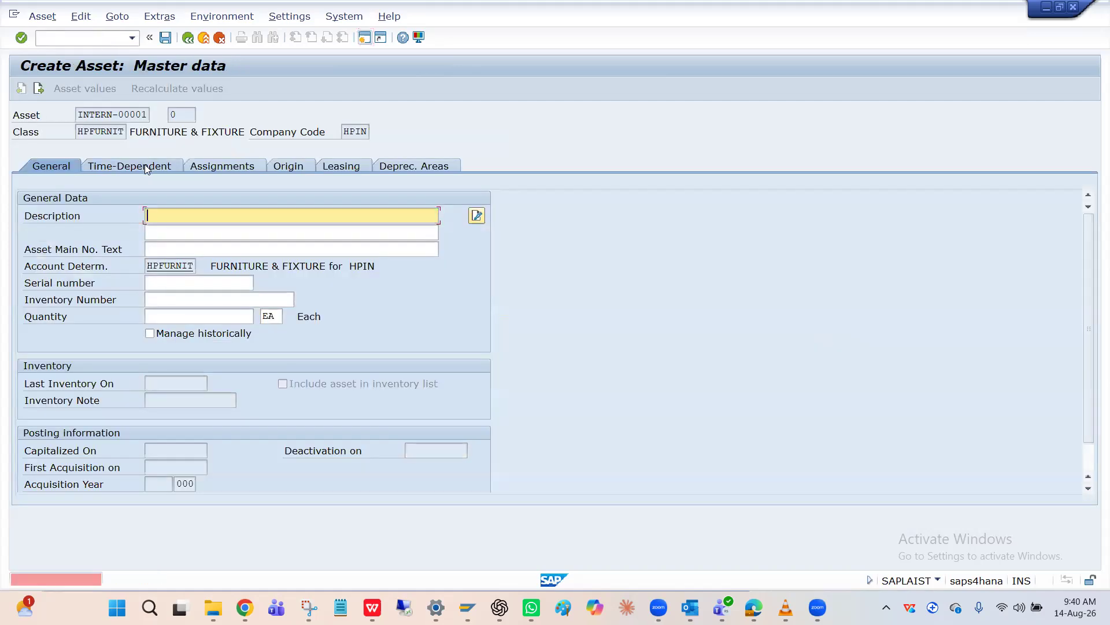
key("Down")
key("Return")
type("1")
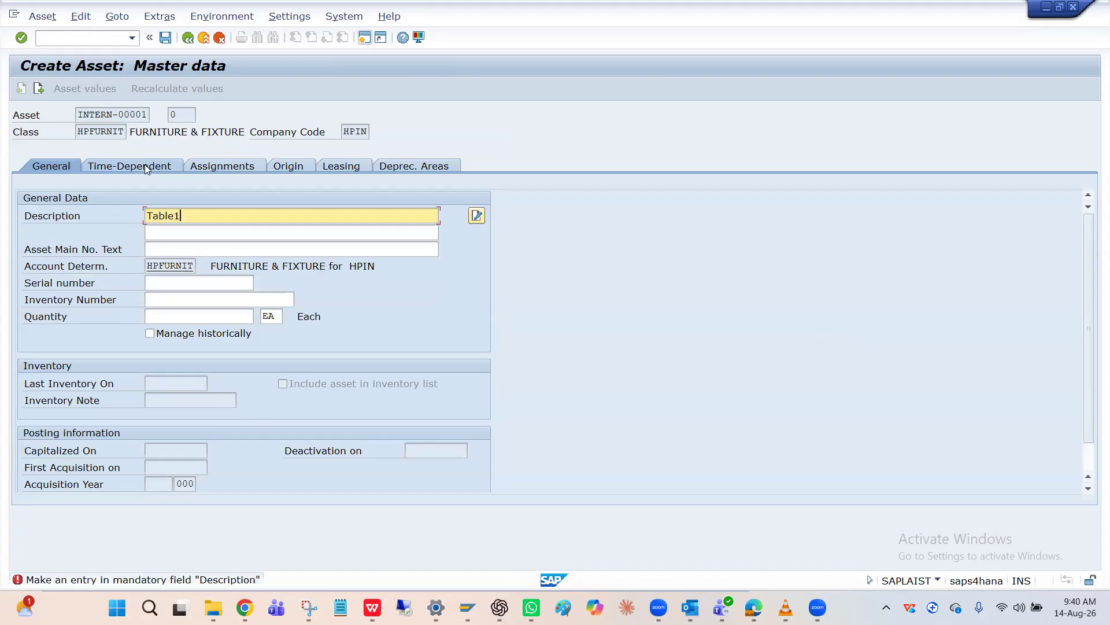
Assign cost center FIN to the new asset, check its depreciation areas and save the asset
left_click(144, 164)
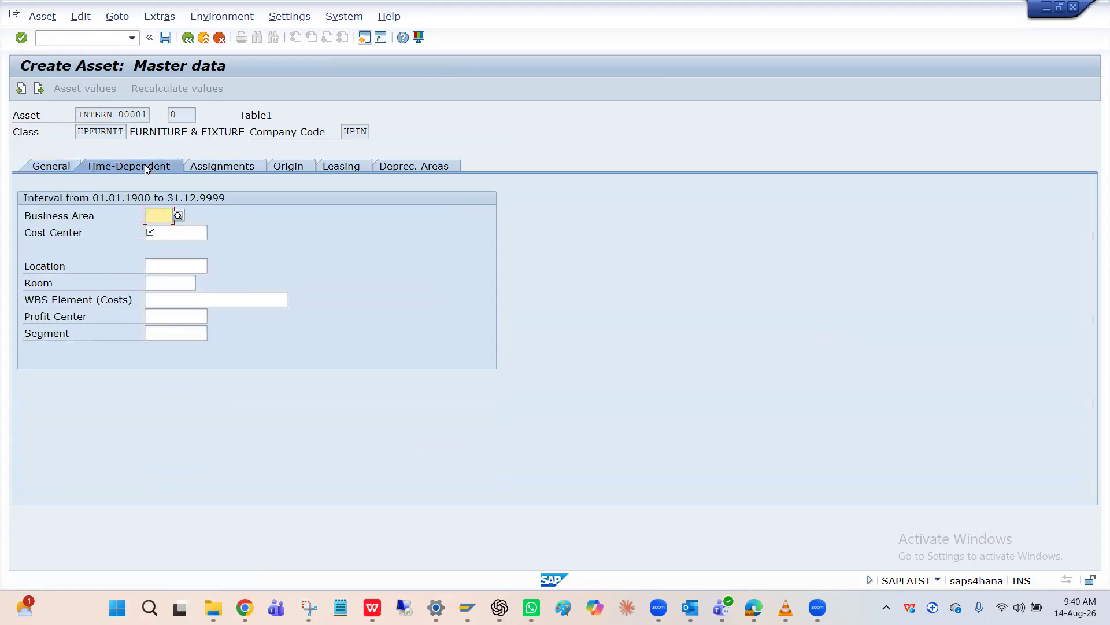
left_click(168, 233)
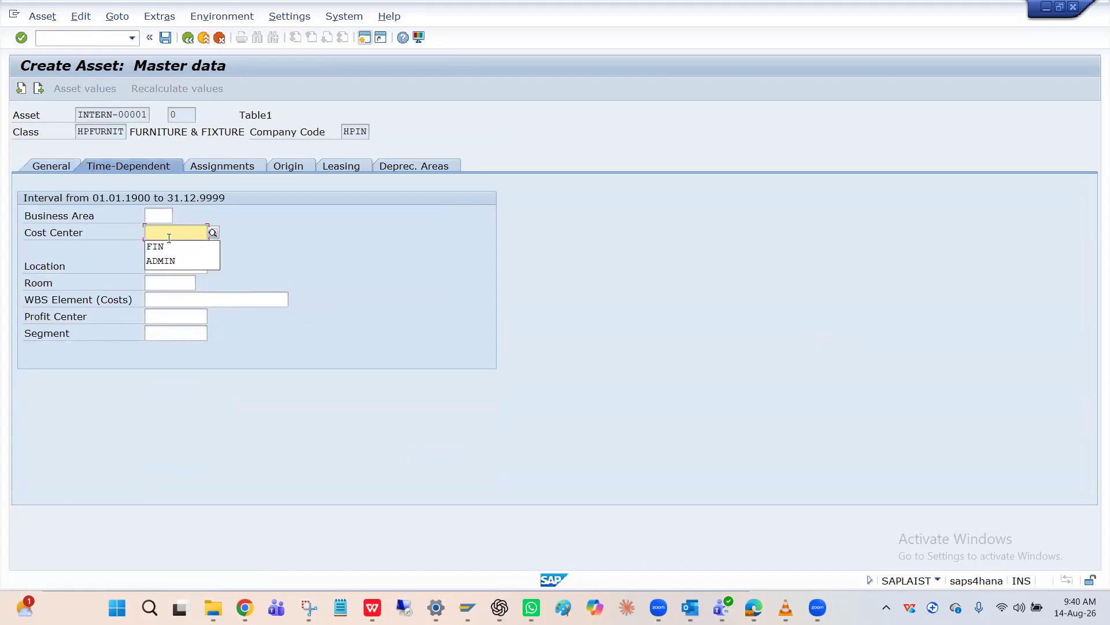
key("Down")
key("Return")
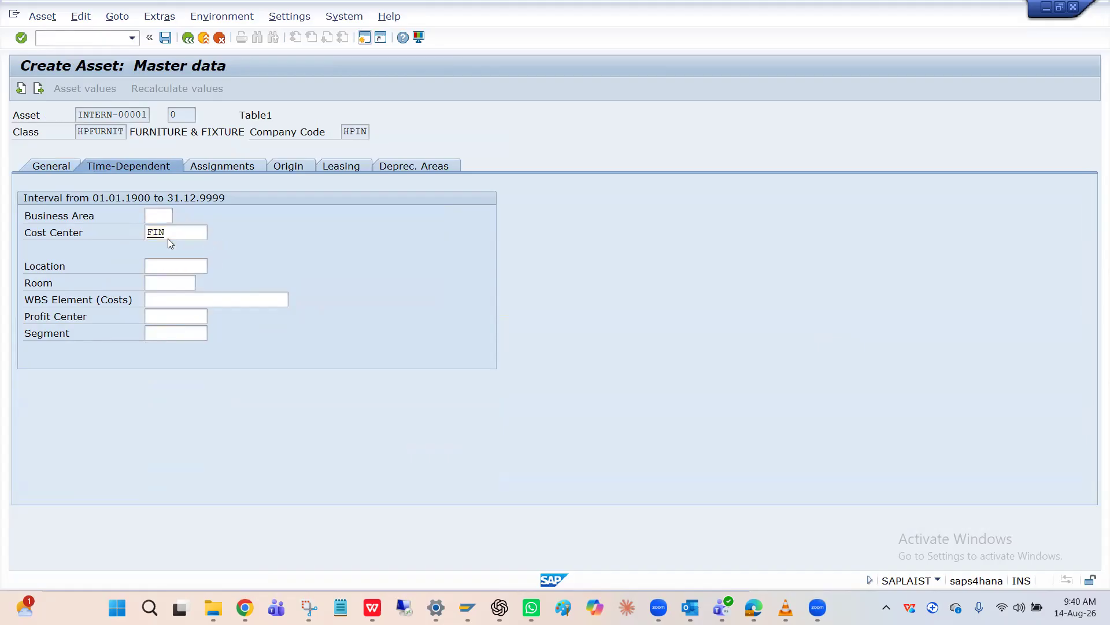
key("Return")
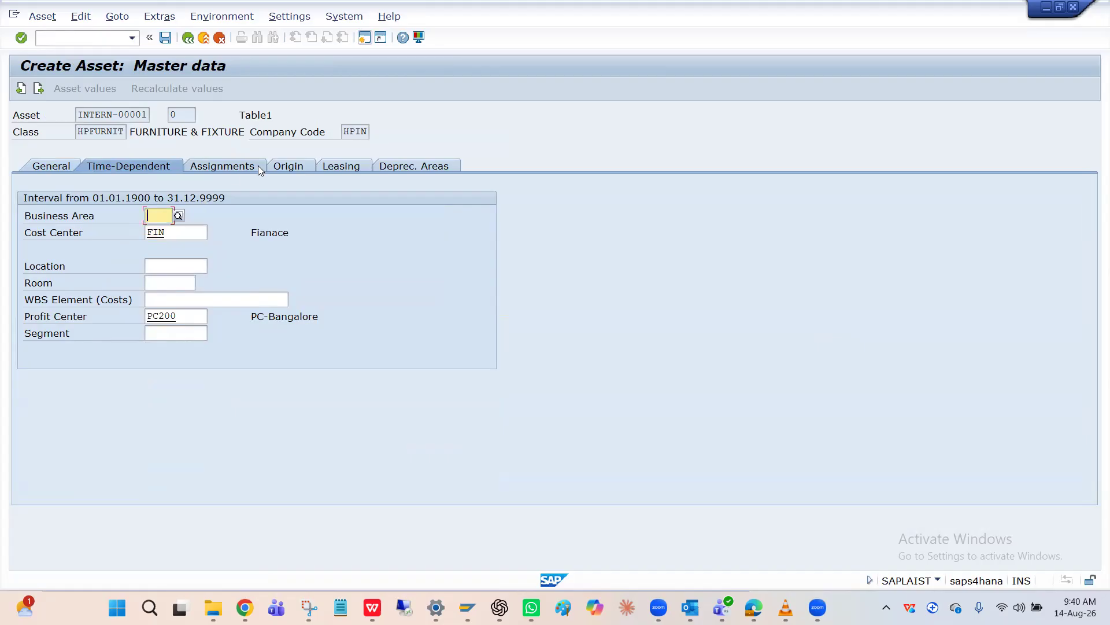
left_click(397, 167)
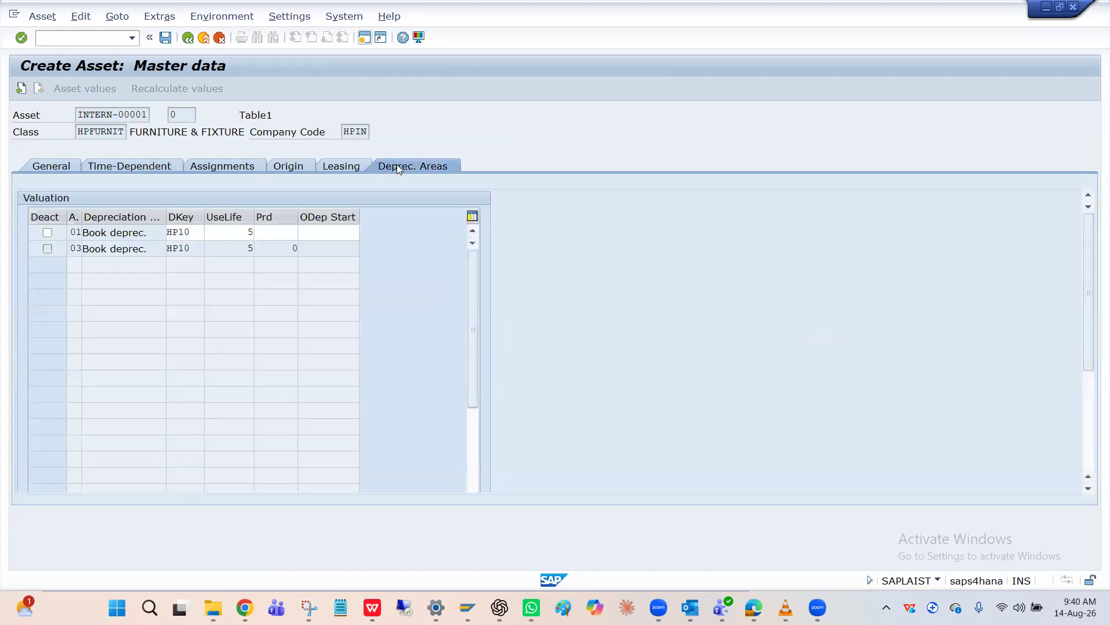
left_click(169, 39)
Start an asset acquisition from purchase with vendor (F-90) and enter document date 14.08.2026
left_click(87, 39)
type("/nF-90")
key("Return")
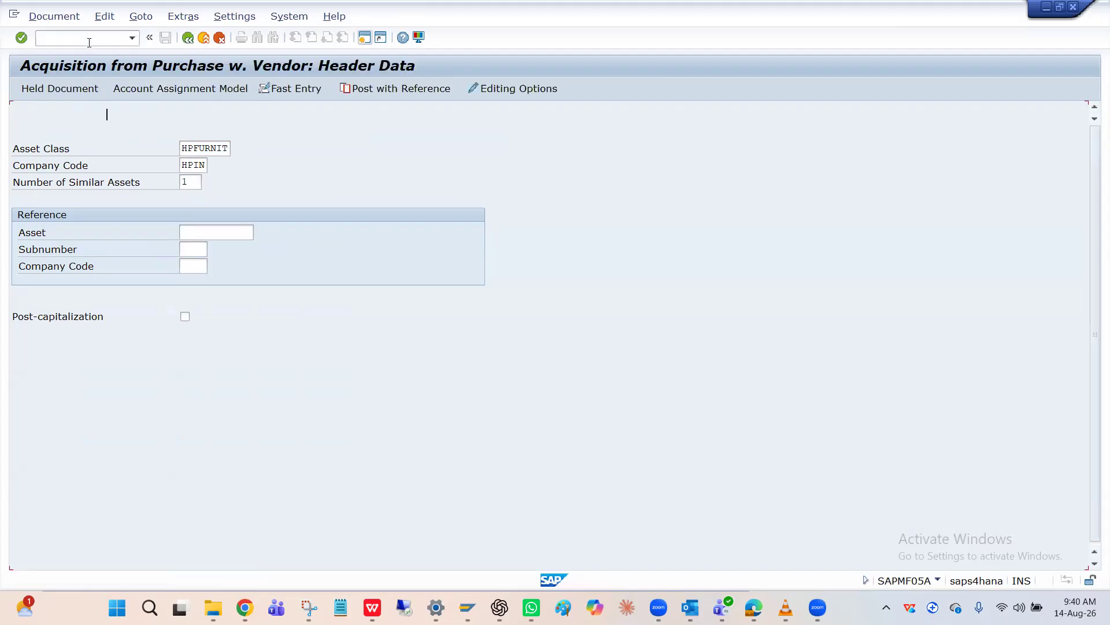
key("Down")
key("Return")
Choose the vendor account for the first line item with posting key 31 and set its amount to 100000 INR
key("Tab")
key("Tab")
key("Tab")
key("Tab")
key("Tab")
key("Tab")
key("Tab")
key("Tab")
key("Tab")
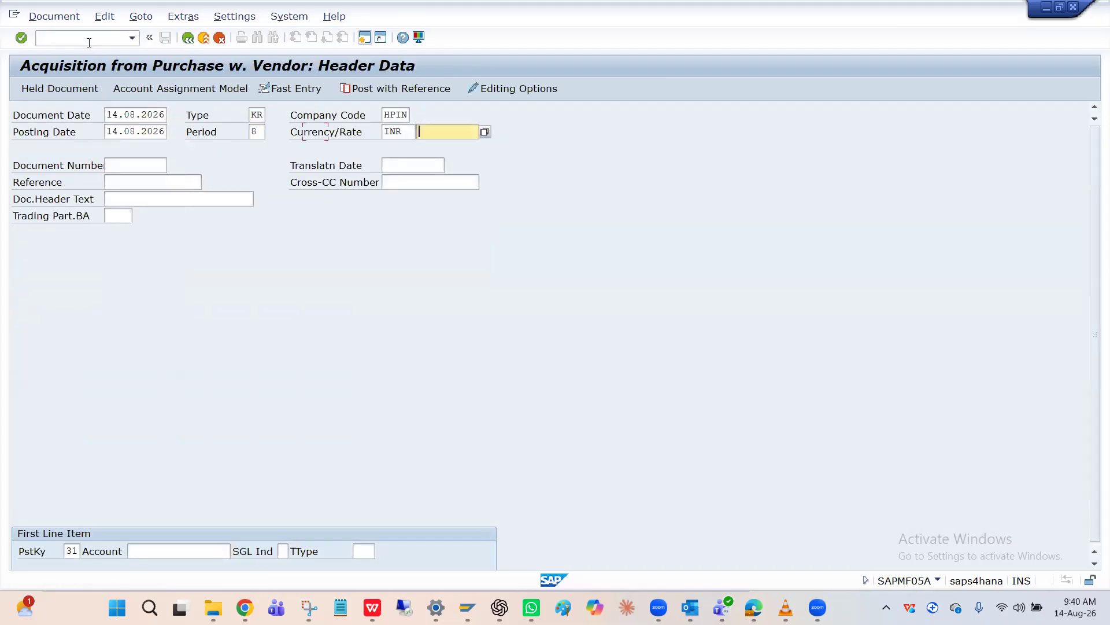
key("Tab")
key("Tab")
key("Tab")
key("Tab")
key("Tab")
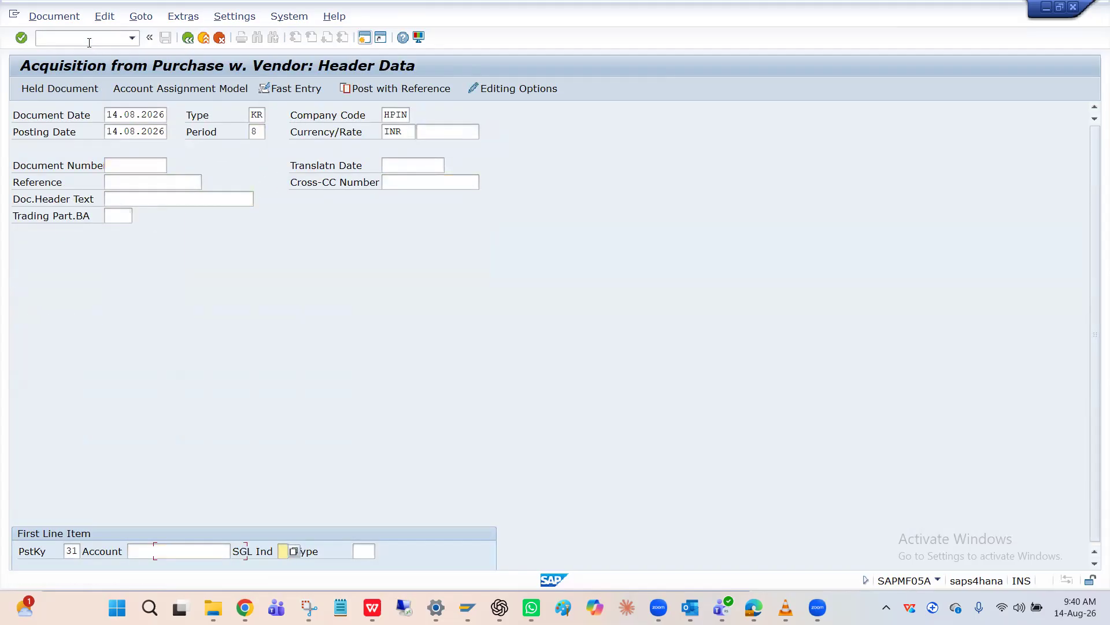
key("shift+Tab")
key("Down")
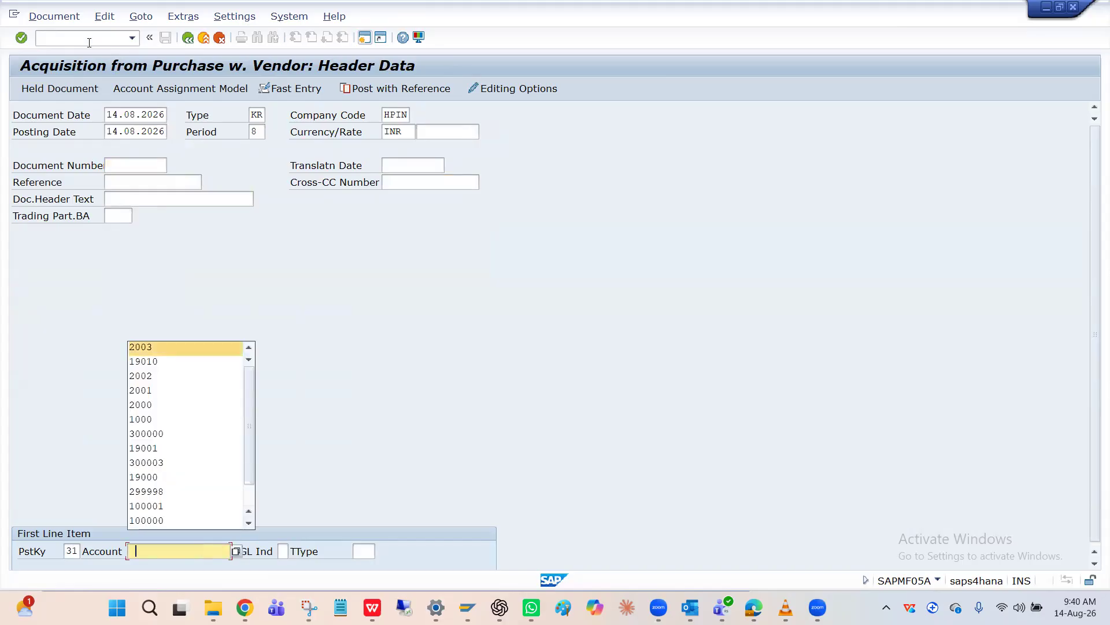
key("Down")
key("Return")
key("Return")
key("Down")
key("Return")
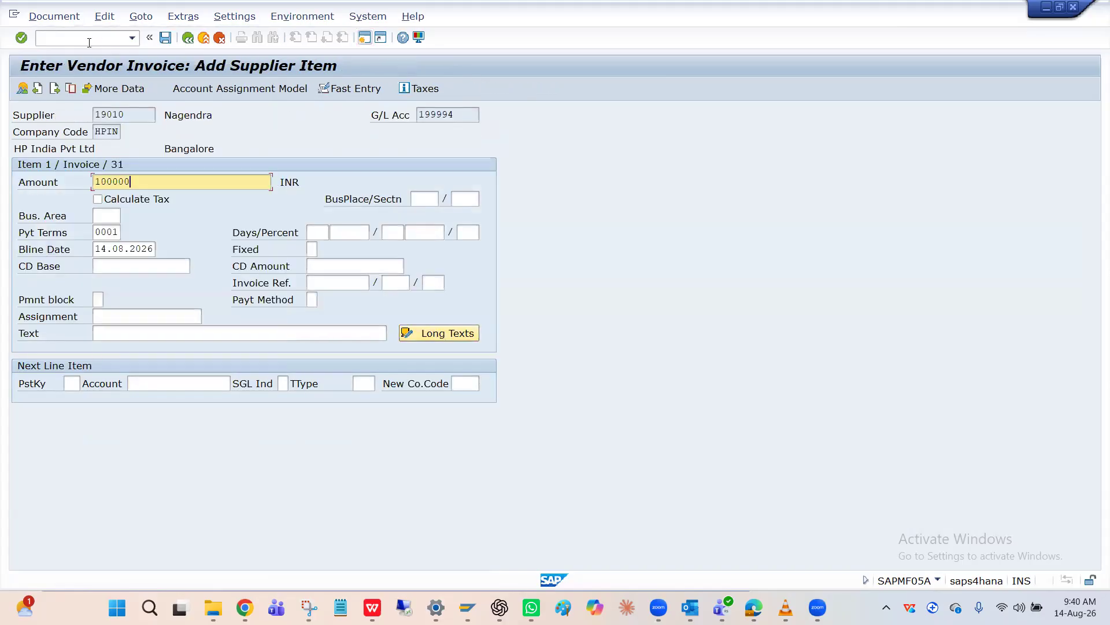
Set the next line item's posting key to 70 for an asset debit
key("Tab")
key("Tab")
key("Tab")
key("Tab")
key("Tab")
key("Tab")
key("Tab")
key("Tab")
key("Tab")
key("Tab")
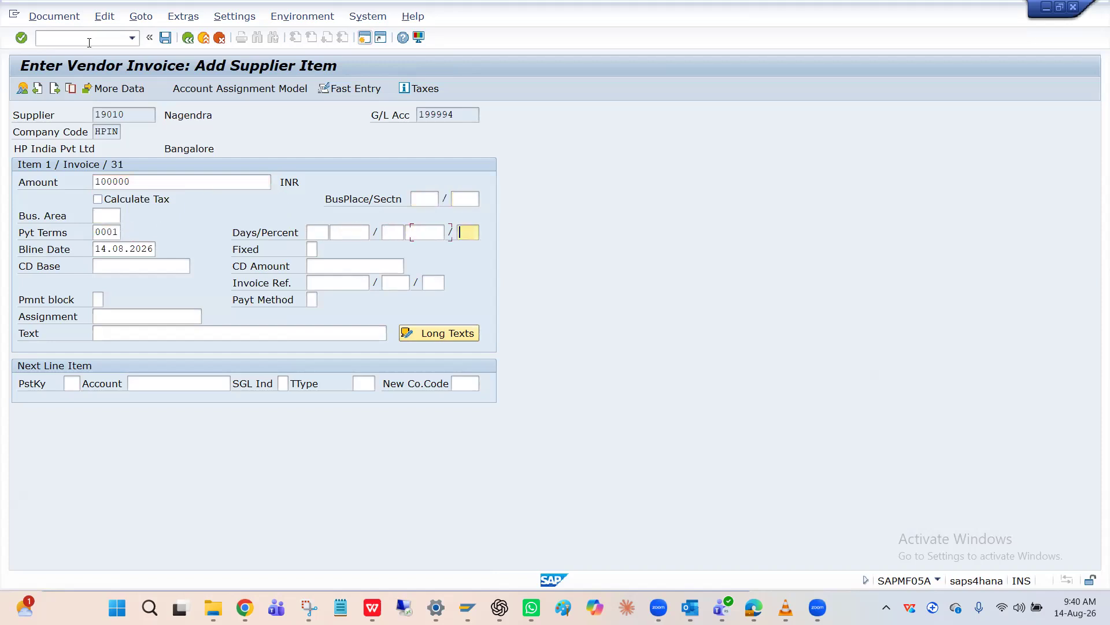
left_click(79, 384)
key("Down")
key("Down")
key("Return")
key("Tab")
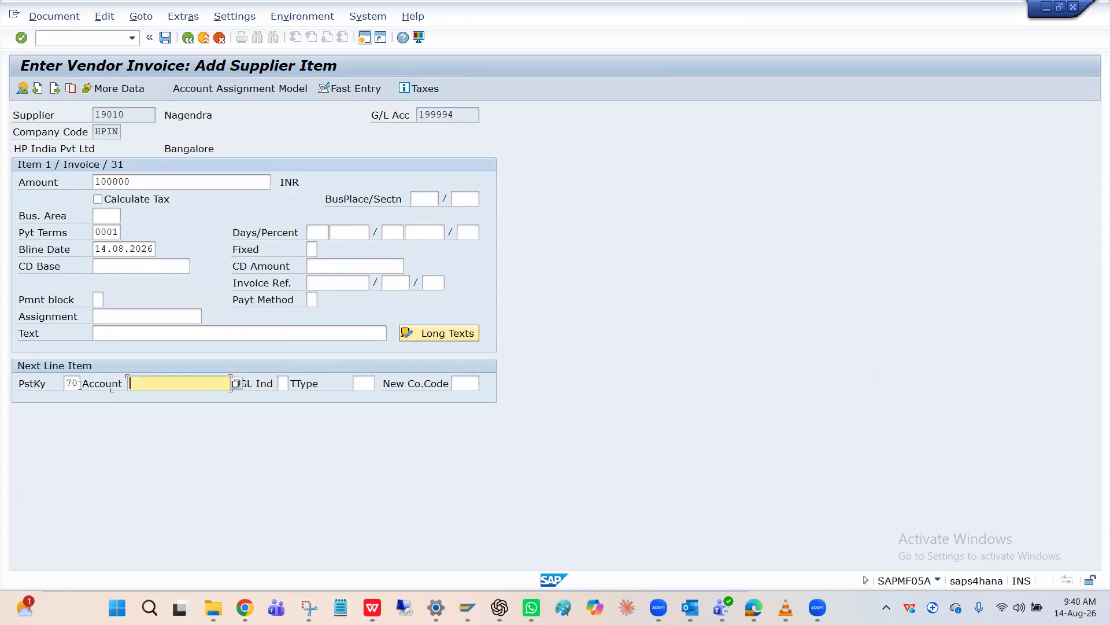
Enter asset 2004 with transaction type 100 for the next line item and open the asset item
key("Down")
key("Down")
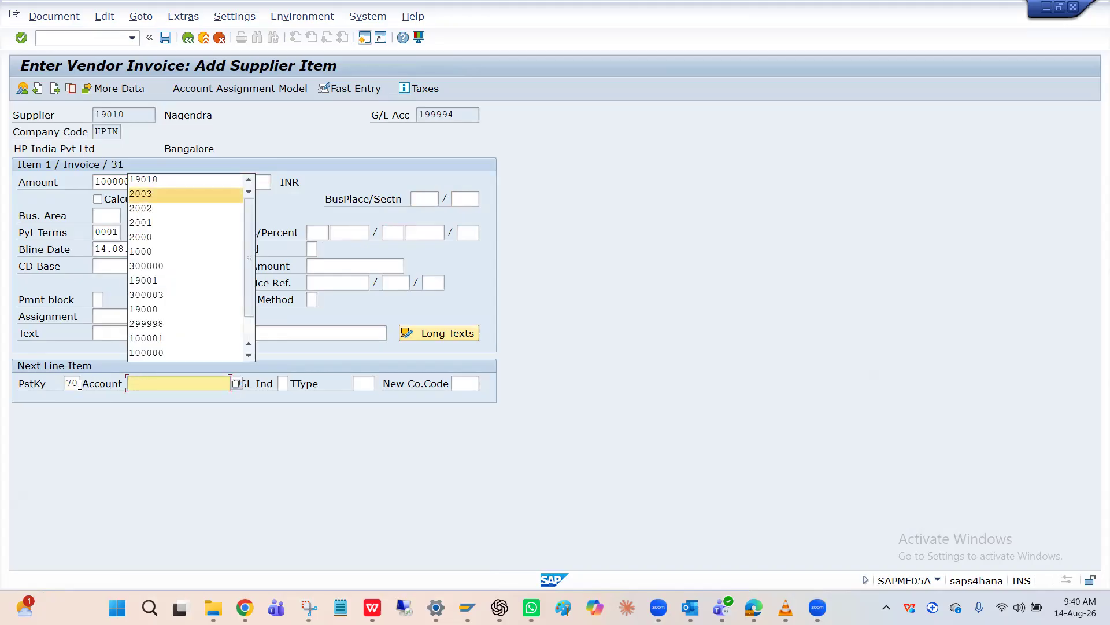
key("Return")
key("BackSpace")
type("4")
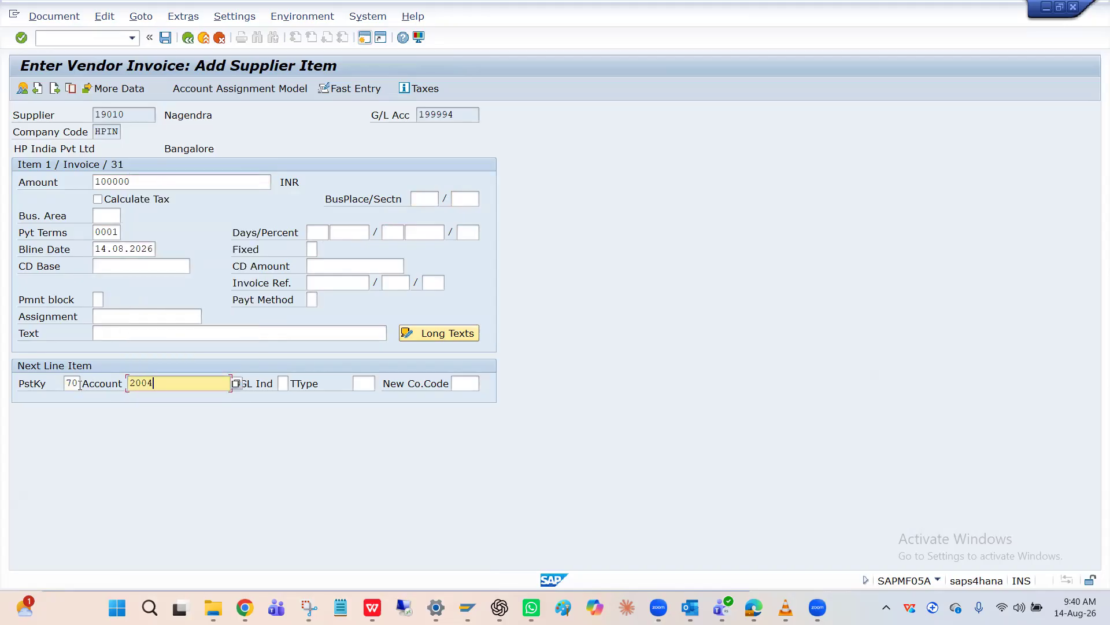
key("Tab")
key("Tab")
key("Down")
key("Return")
Set the asset item's amount to 100000 INR and its text to Asset
key("Return")
key("Down")
key("Down")
key("Return")
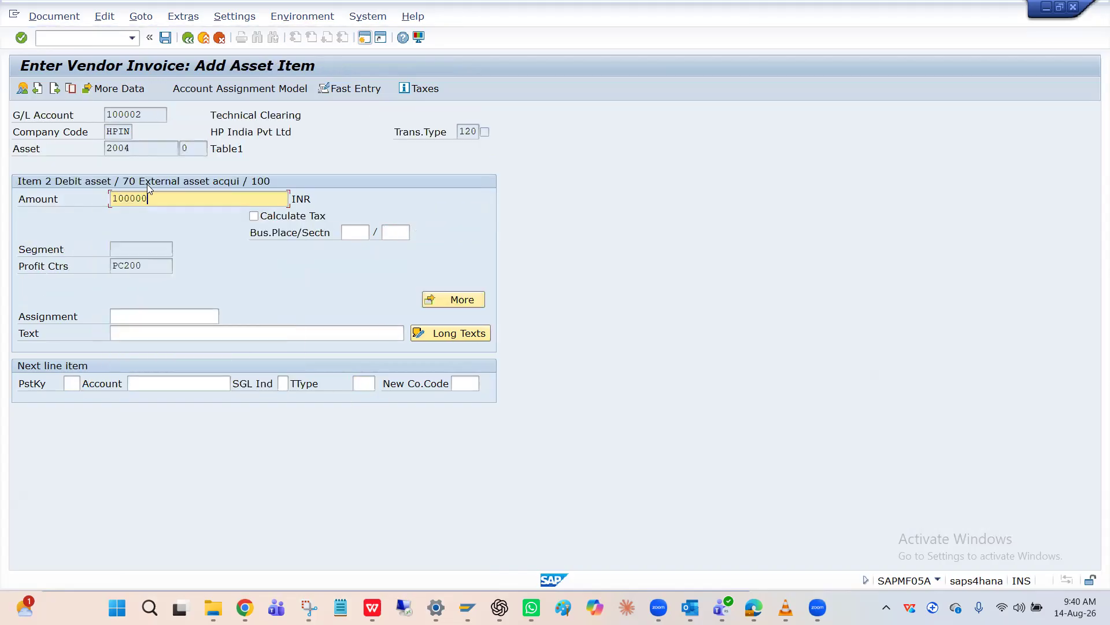
left_click(146, 335)
key("Down")
key("Down")
key("Return")
key("Return")
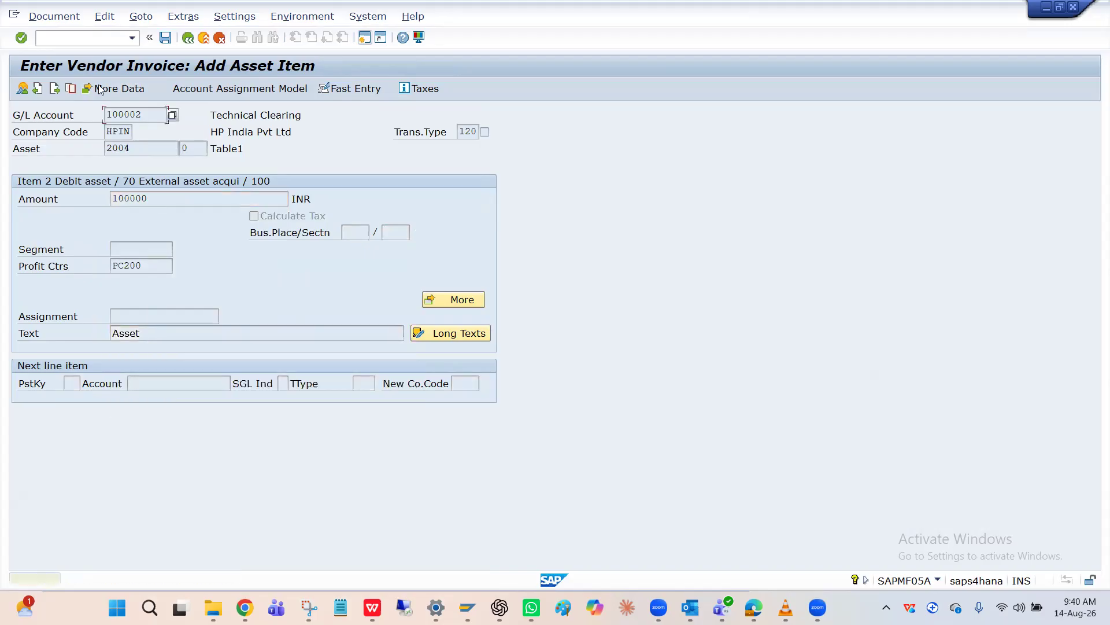
Post the asset acquisition document, passing the asset quantity warnings
left_click(168, 41)
left_click(169, 42)
left_click(169, 43)
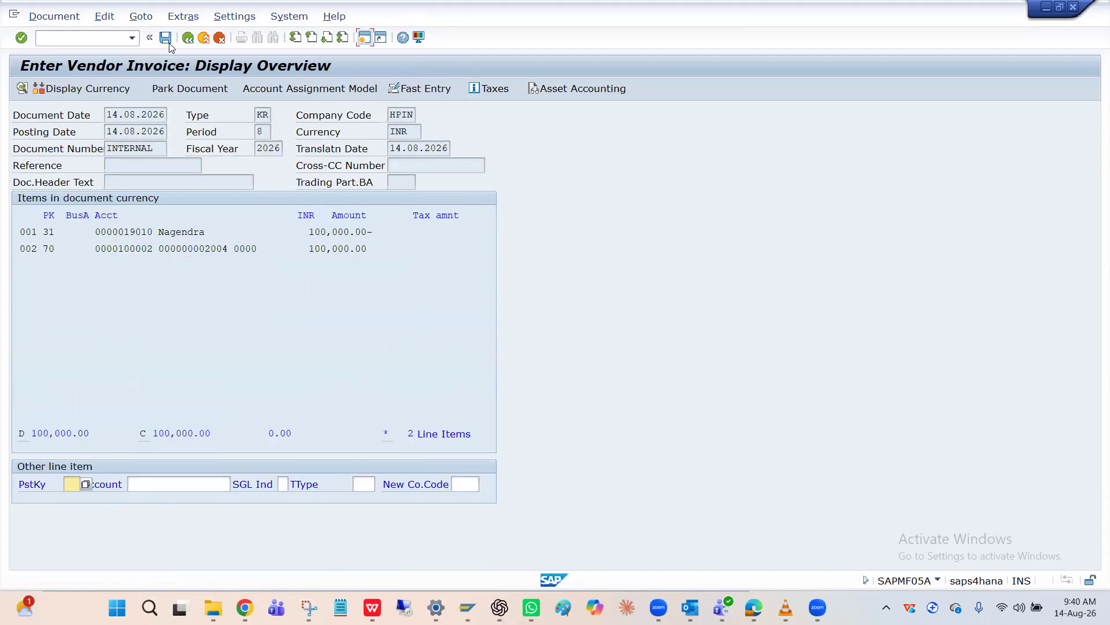
left_click(168, 42)
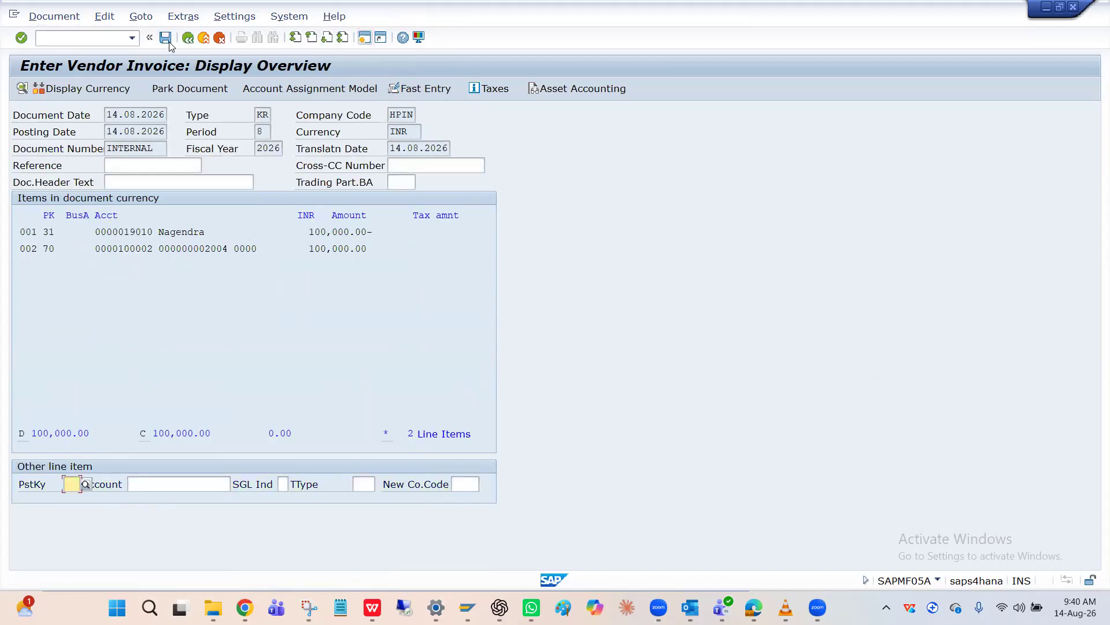
left_click(167, 41)
left_click(166, 40)
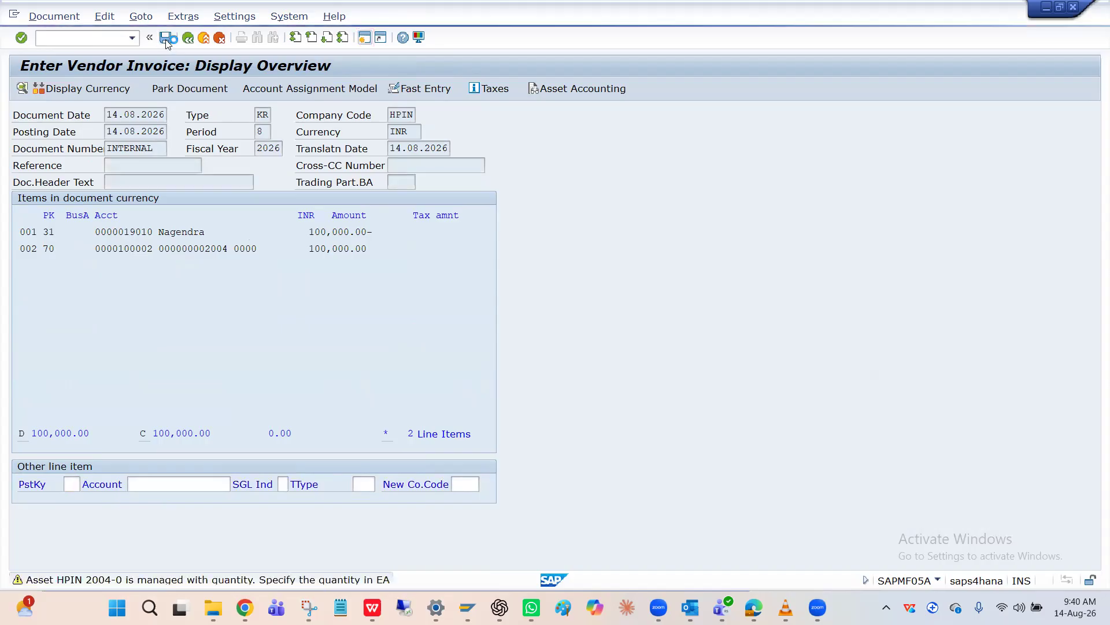
left_click(166, 42)
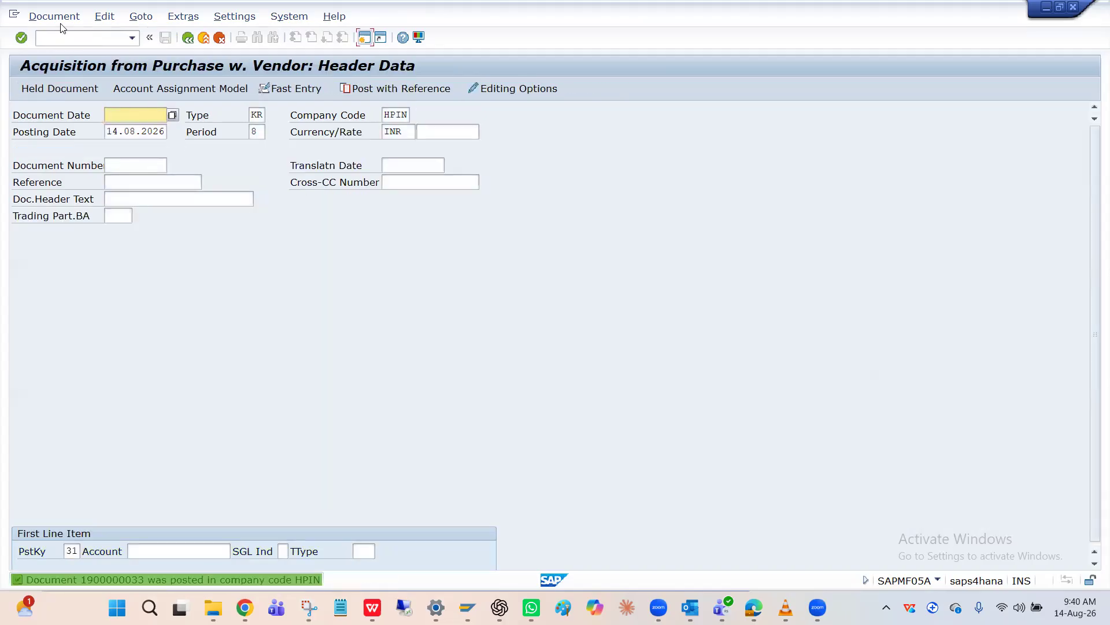
Start the depreciation posting run (AFAB) for company code HPIN and set the posting period to 8
left_click(58, 19)
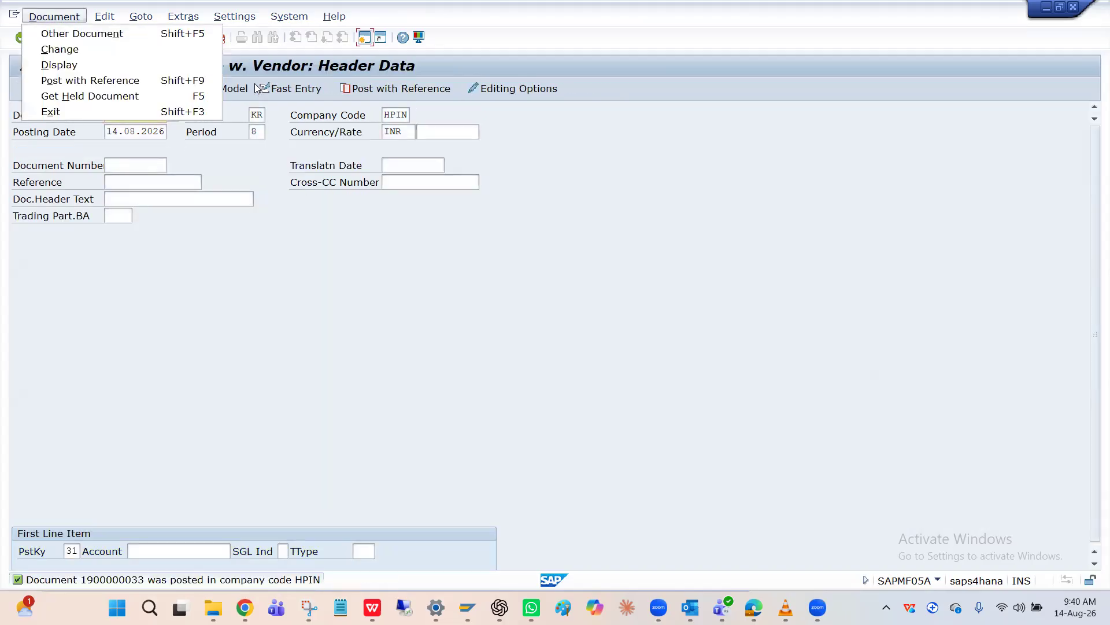
left_click(259, 70)
left_click(92, 38)
type("/nAFAB")
key("Return")
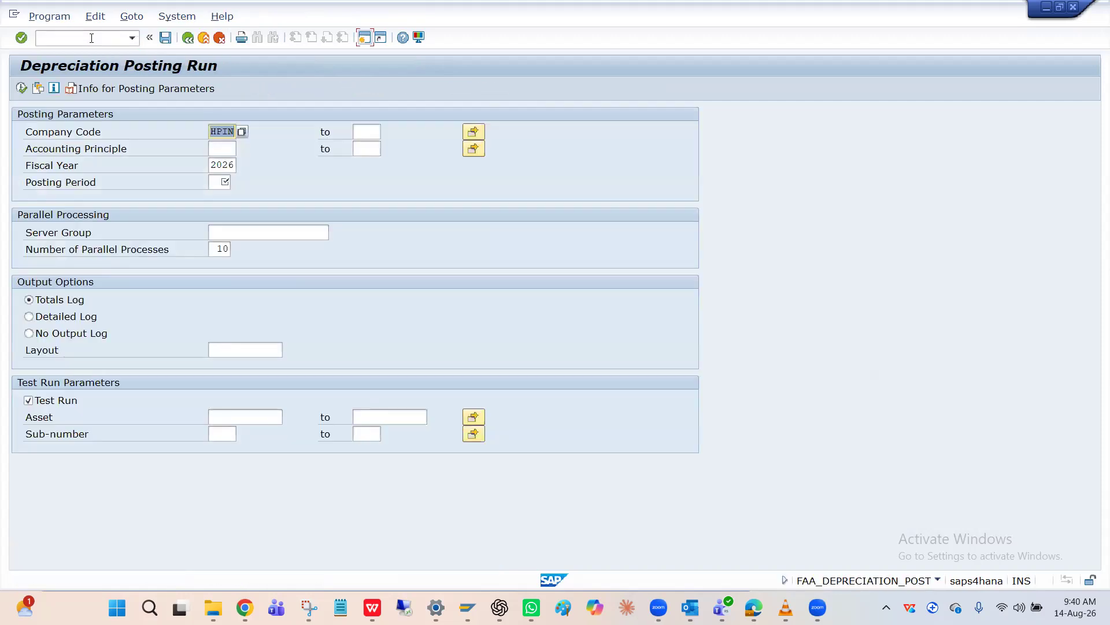
left_click(218, 182)
left_click(223, 196)
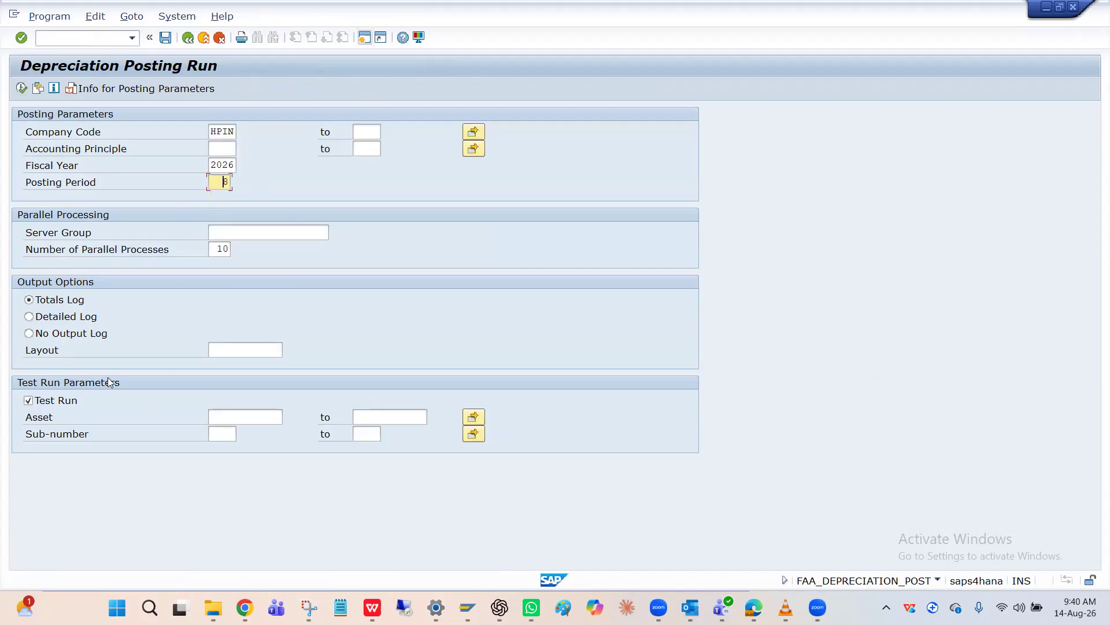
Try to execute the depreciation posting directly in the foreground with the test run option switched off
left_click(38, 404)
left_click(247, 412)
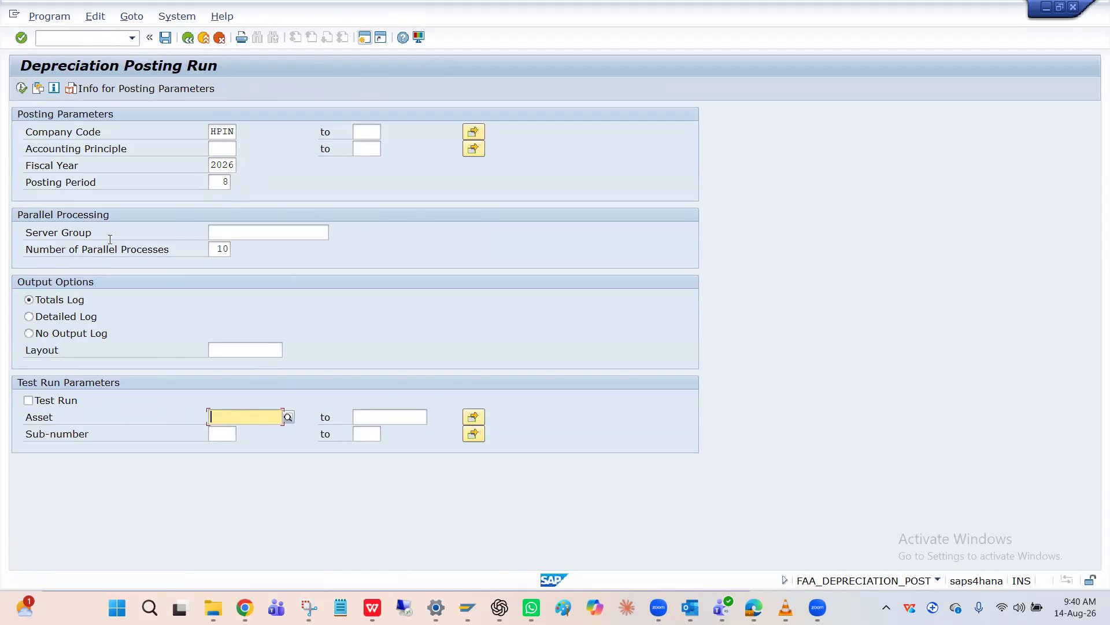
left_click(24, 91)
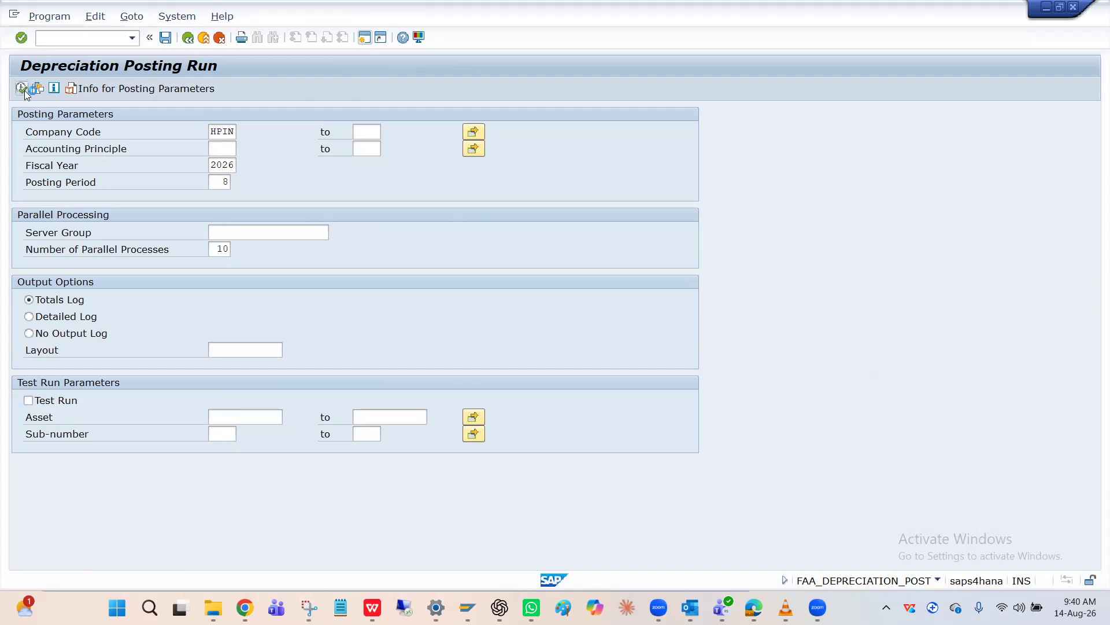
key("Return")
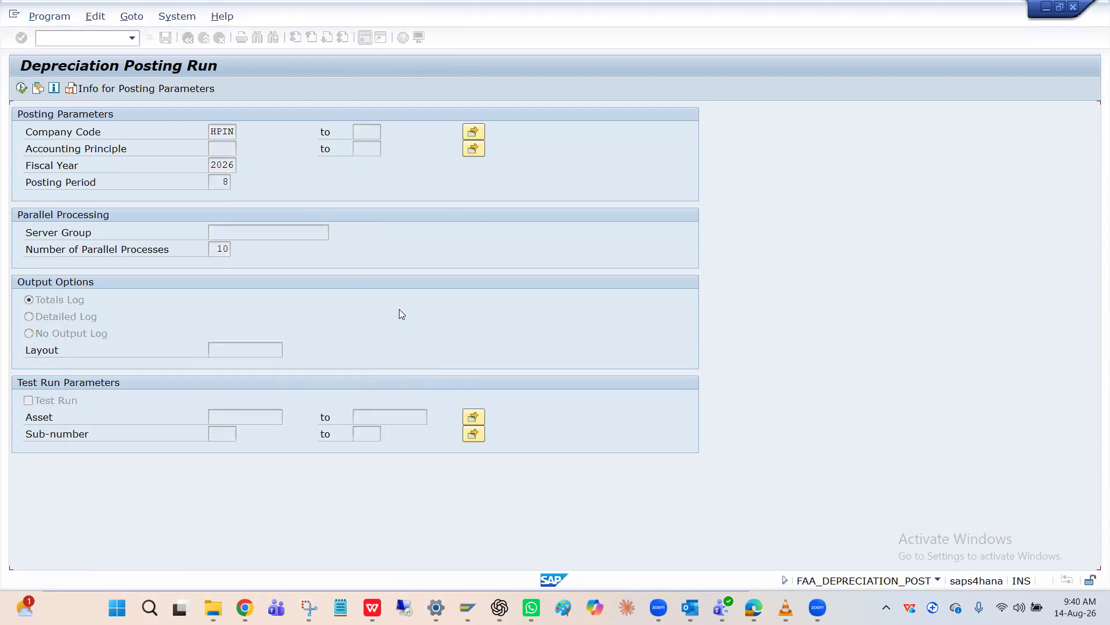
left_click(49, 16)
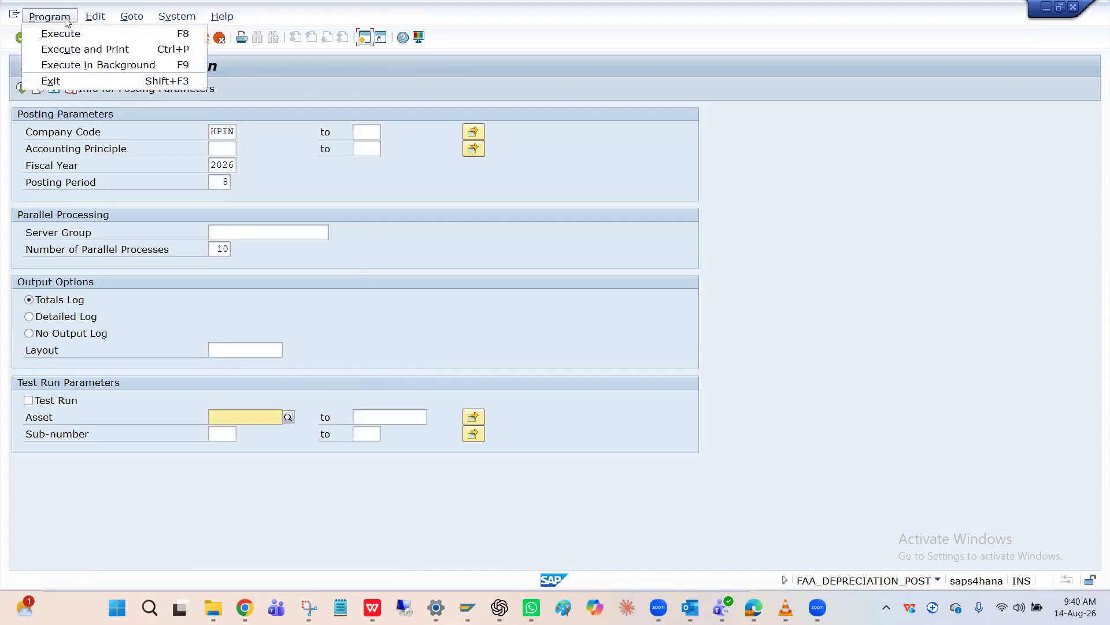
left_click(95, 130)
left_click_drag(95, 131, 38, 134)
Execute the depreciation for period 8 as a test run, check its log and return to the parameters
left_click(35, 400)
left_click(22, 88)
key("Return")
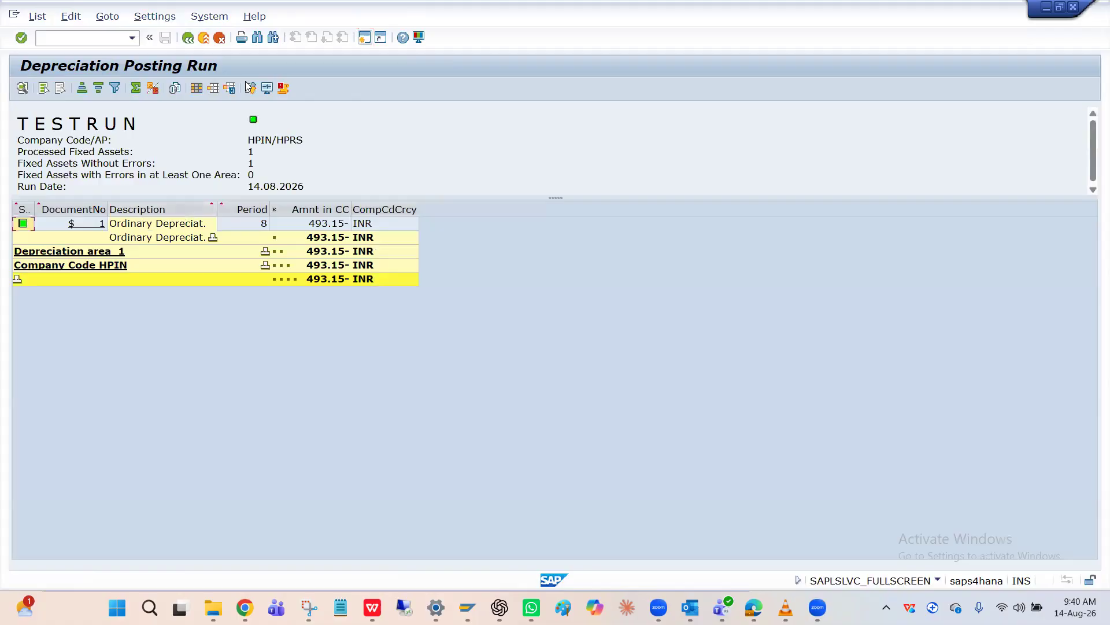
left_click(188, 39)
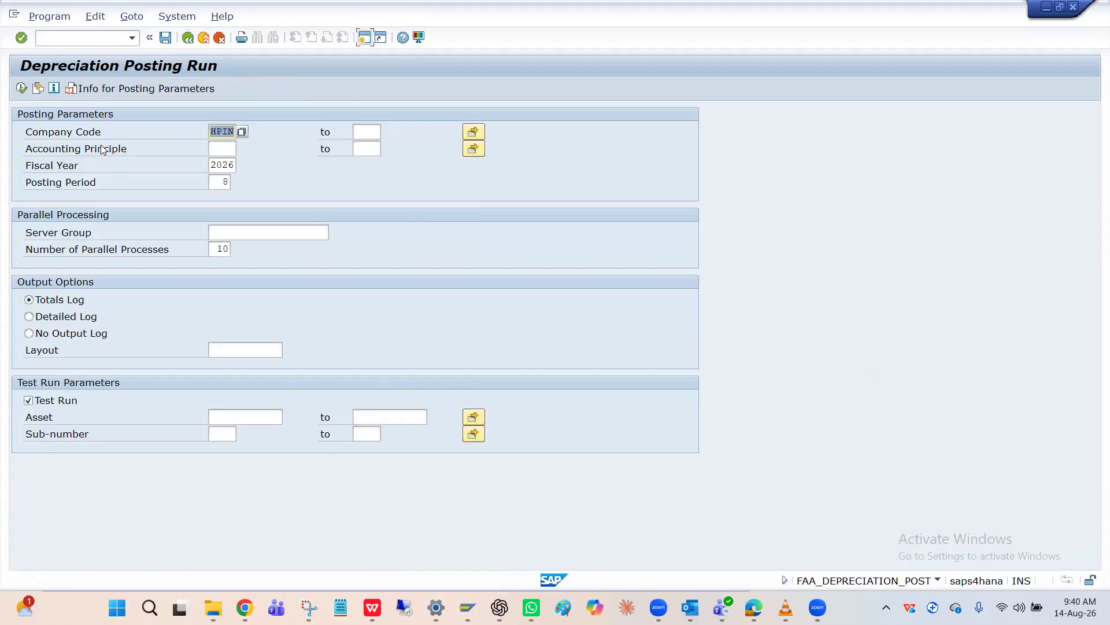
Switch off the test run and schedule the depreciation run in the background with output device LP01 and immediate start
left_click(44, 400)
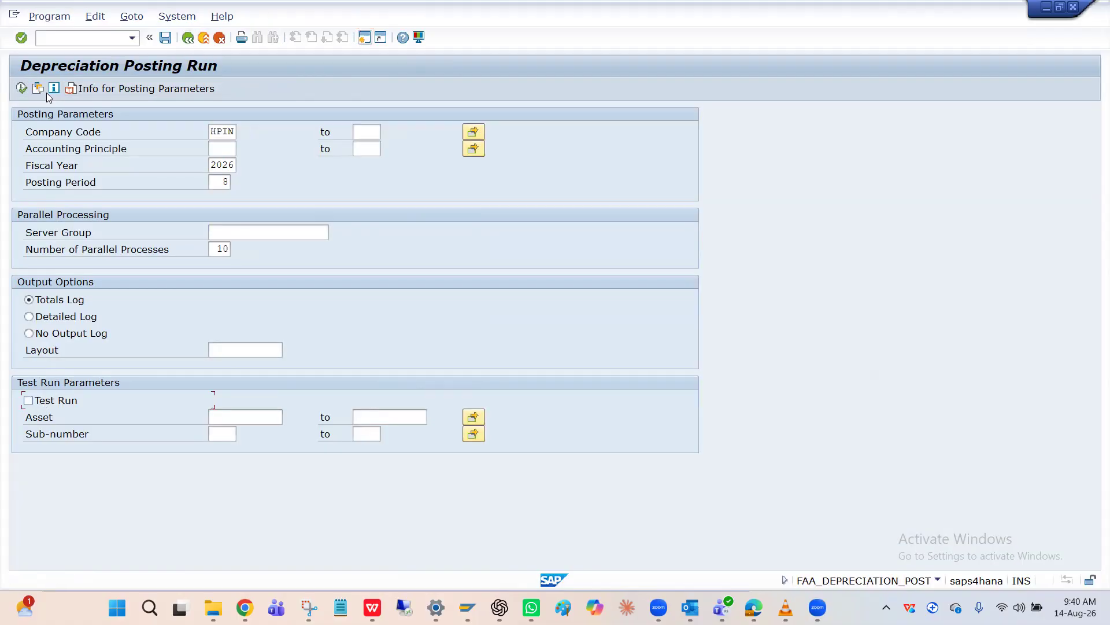
left_click(46, 17)
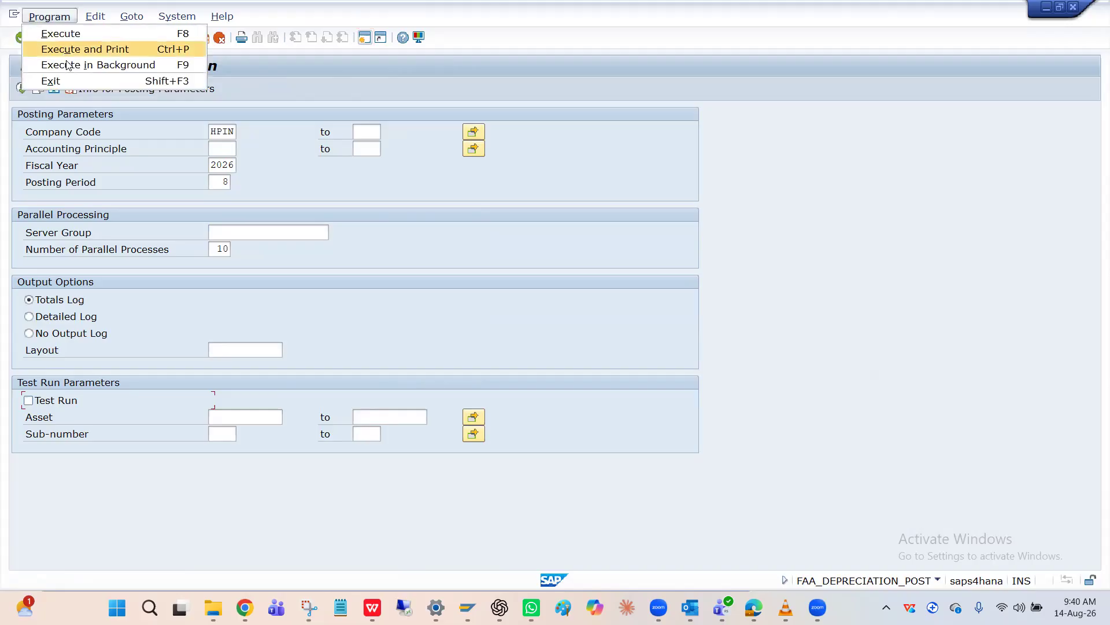
left_click(68, 65)
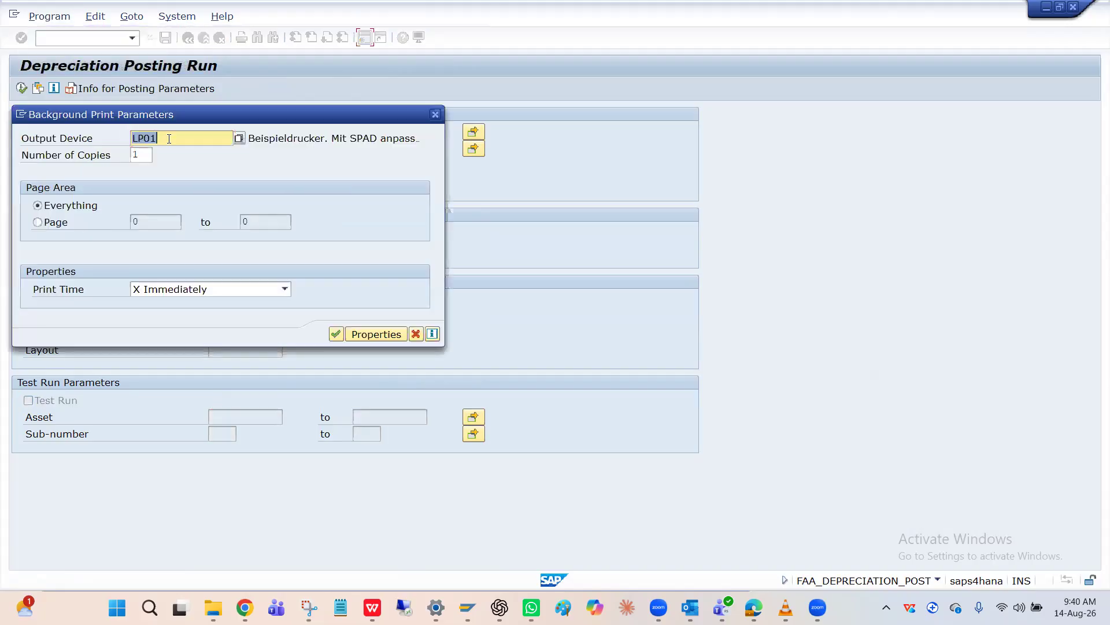
left_click(341, 333)
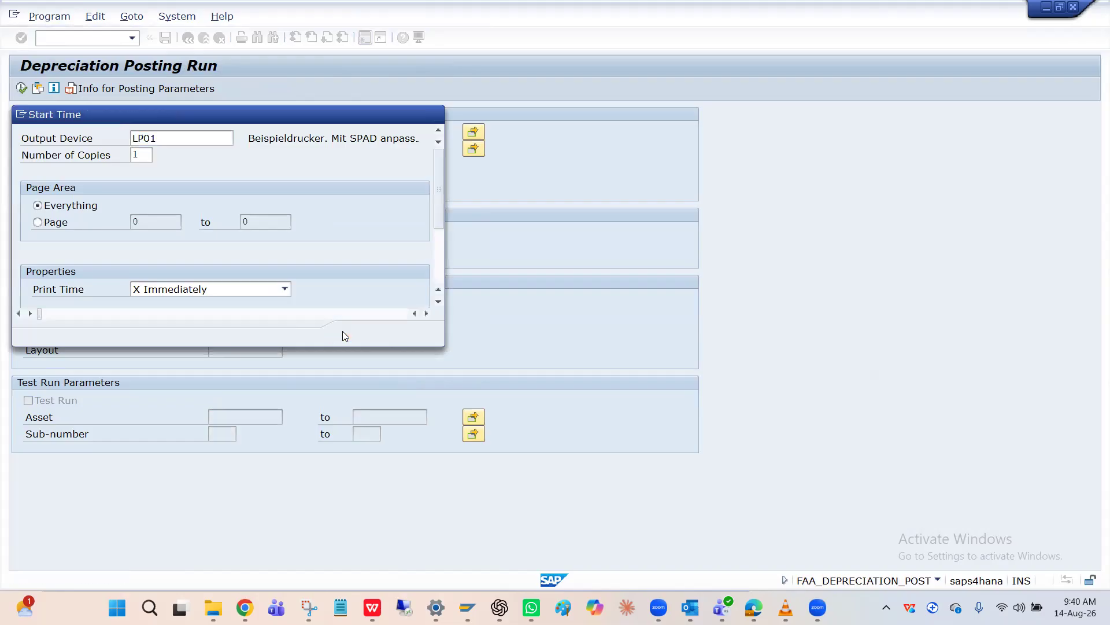
left_click(55, 150)
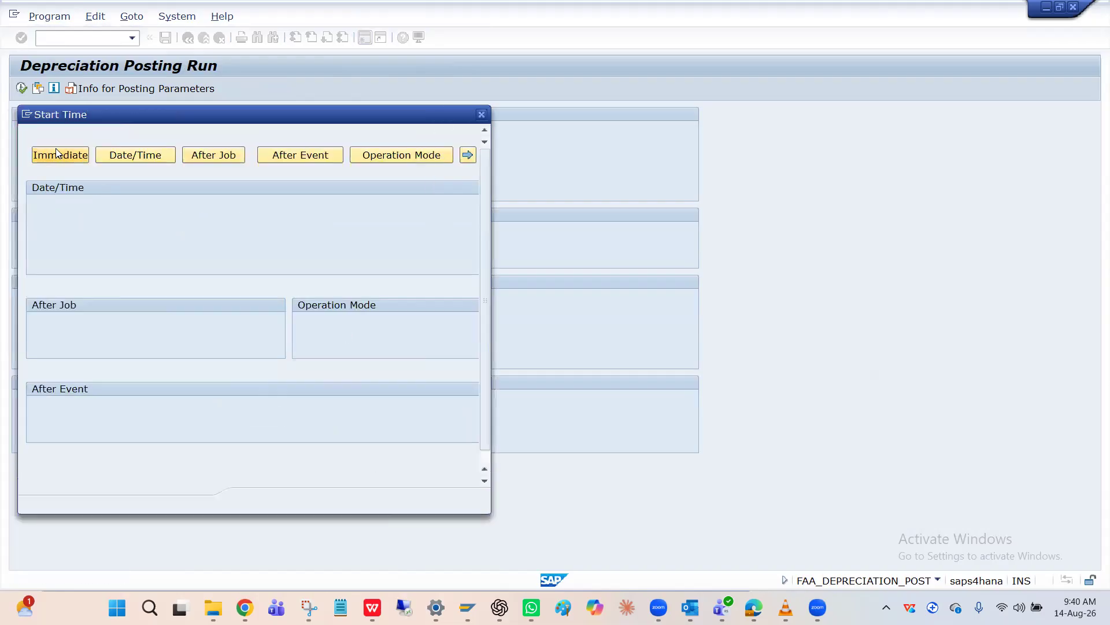
left_click(270, 503)
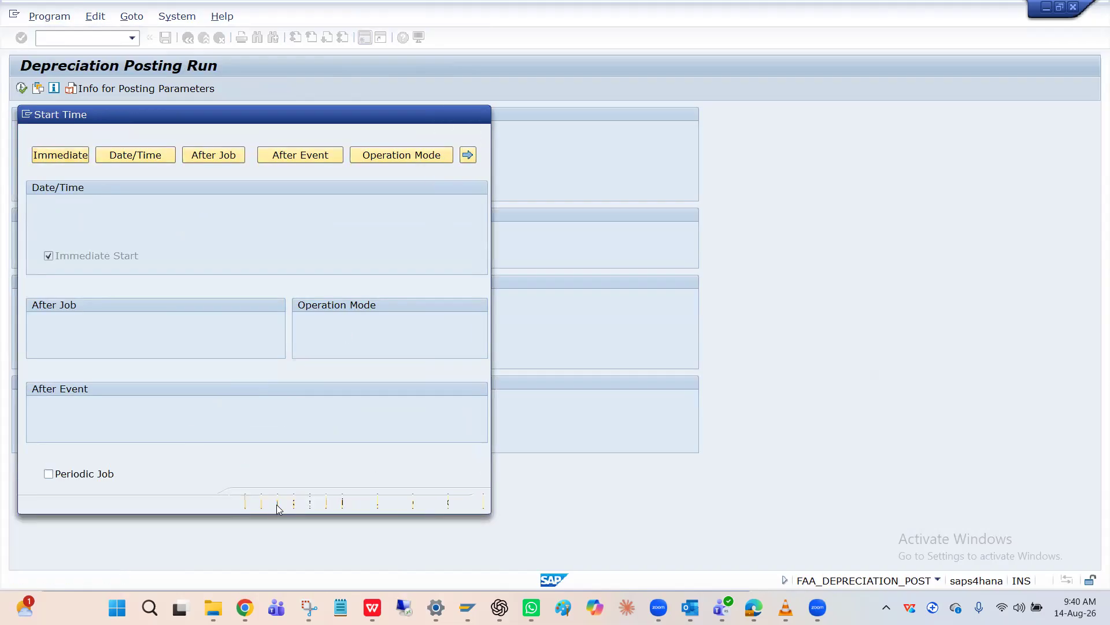
left_click(310, 505)
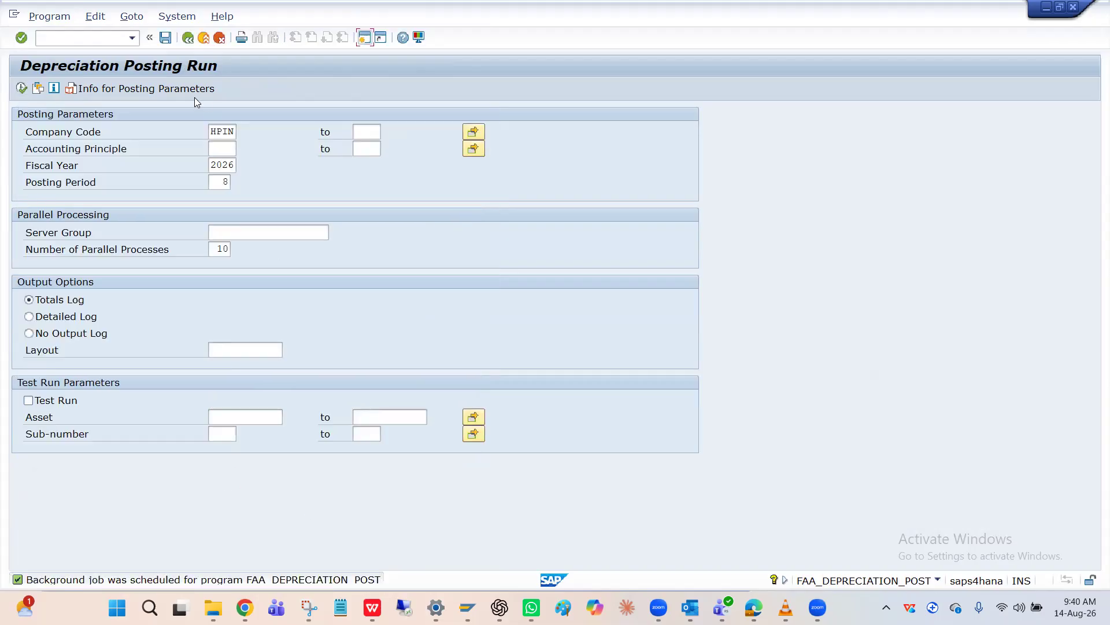
Display the asset values of asset 2004 with AS03 and view the document of its external acquisition transaction
left_click(187, 38)
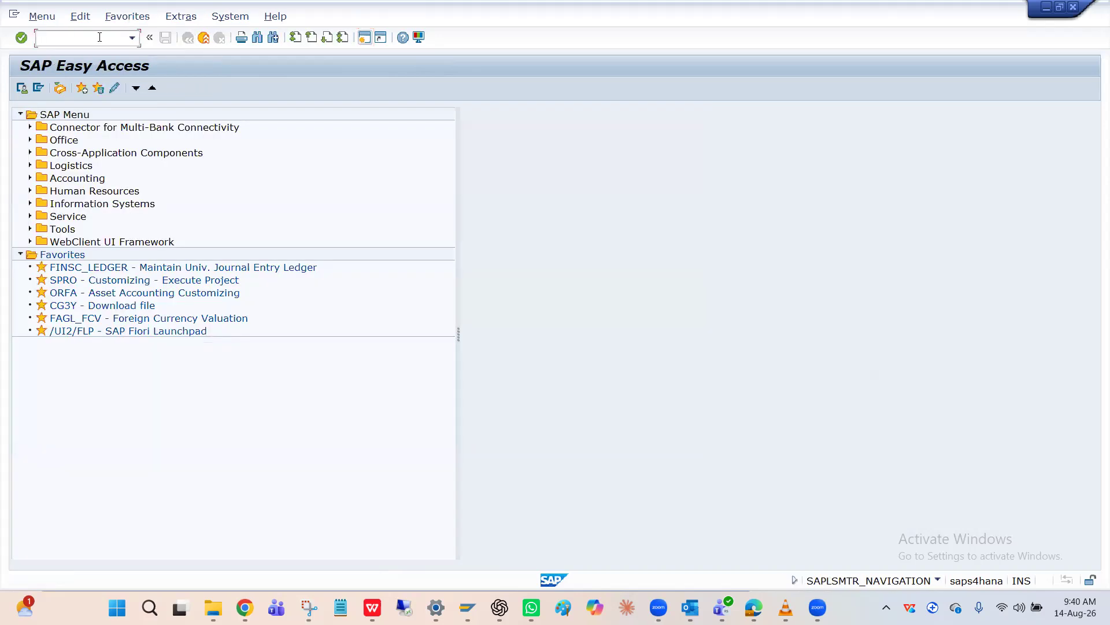
type("/")
type("As")
type("0")
type("3")
key("Return")
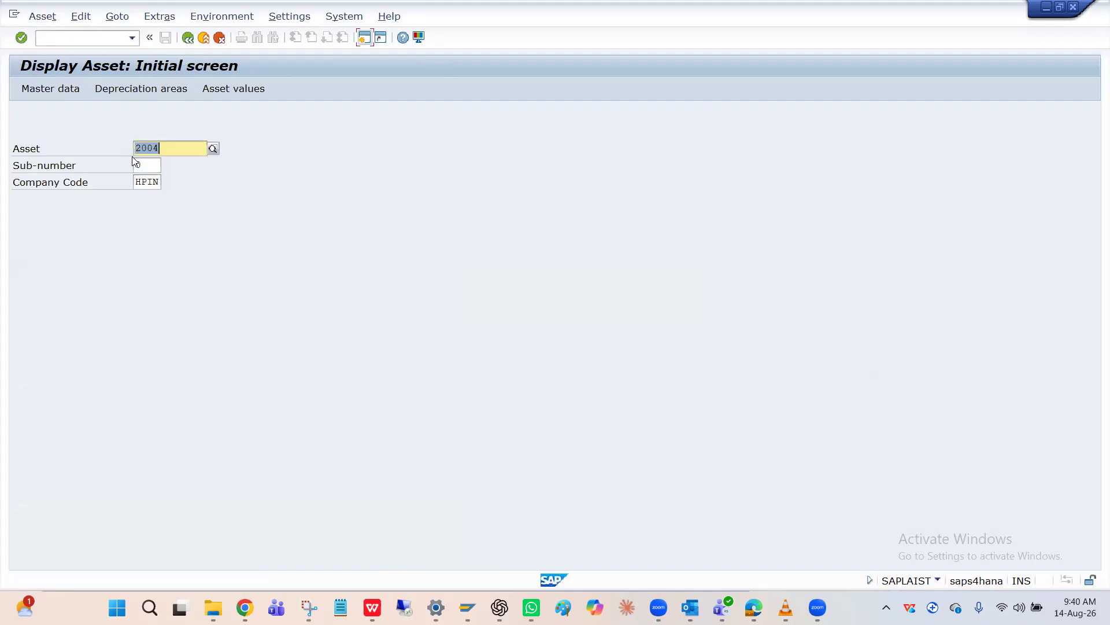
left_click(233, 91)
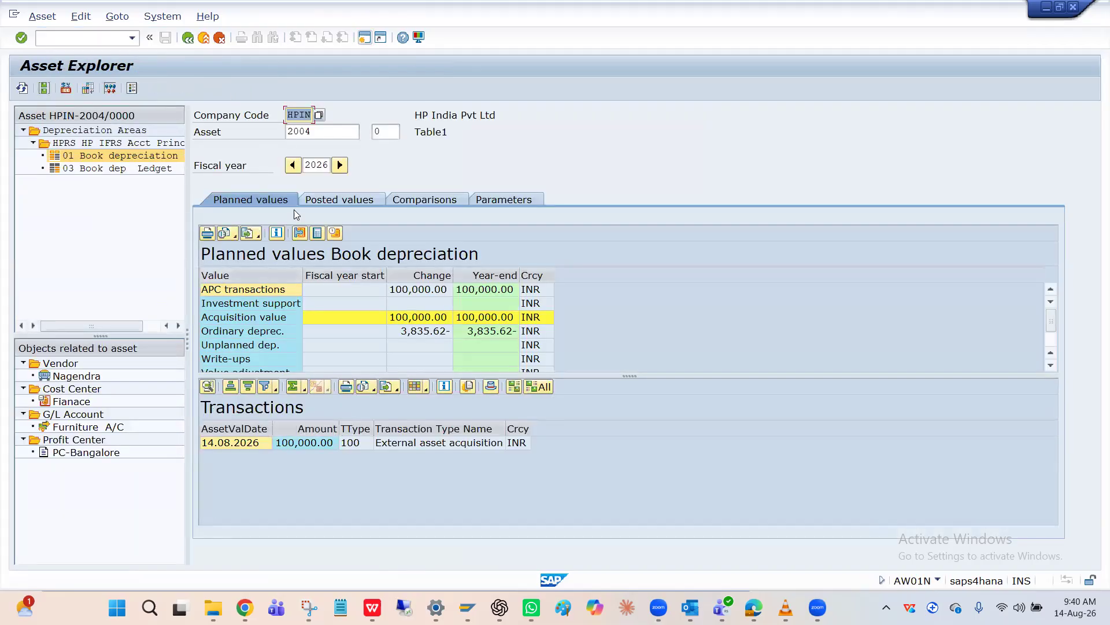
double_click(346, 445)
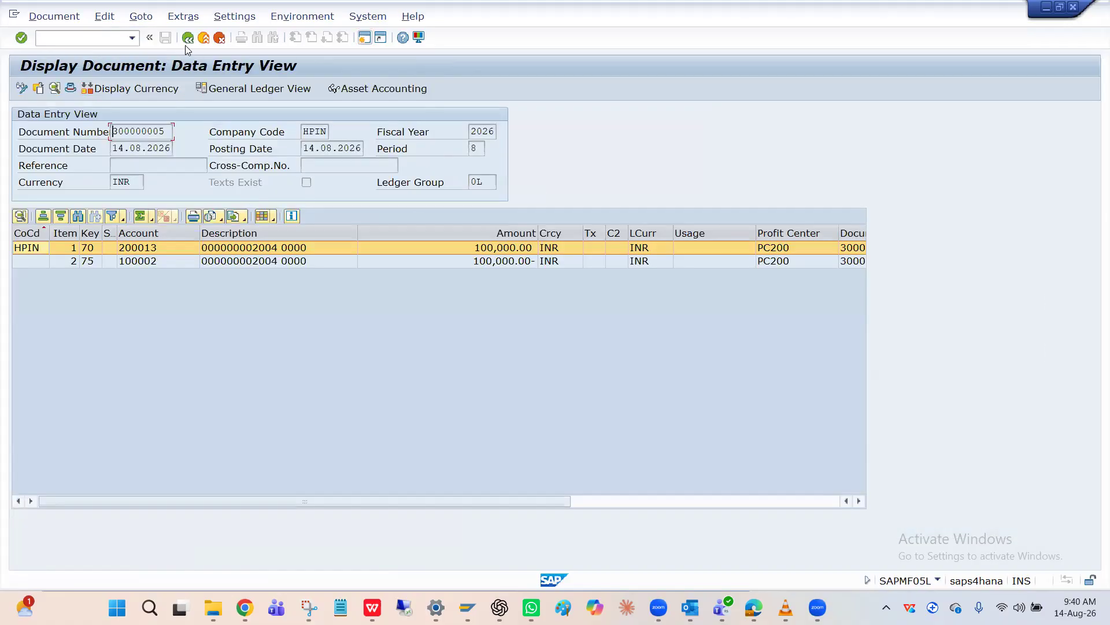
left_click(188, 38)
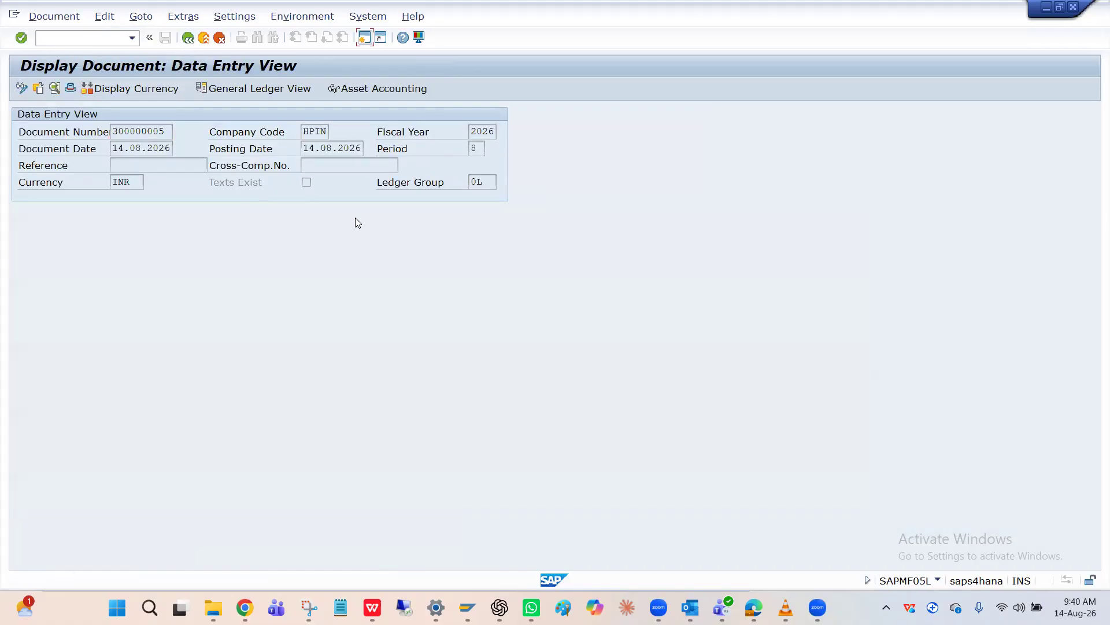
Open the document of the posted period 8 depreciation from asset 2004's posted values
left_click(338, 200)
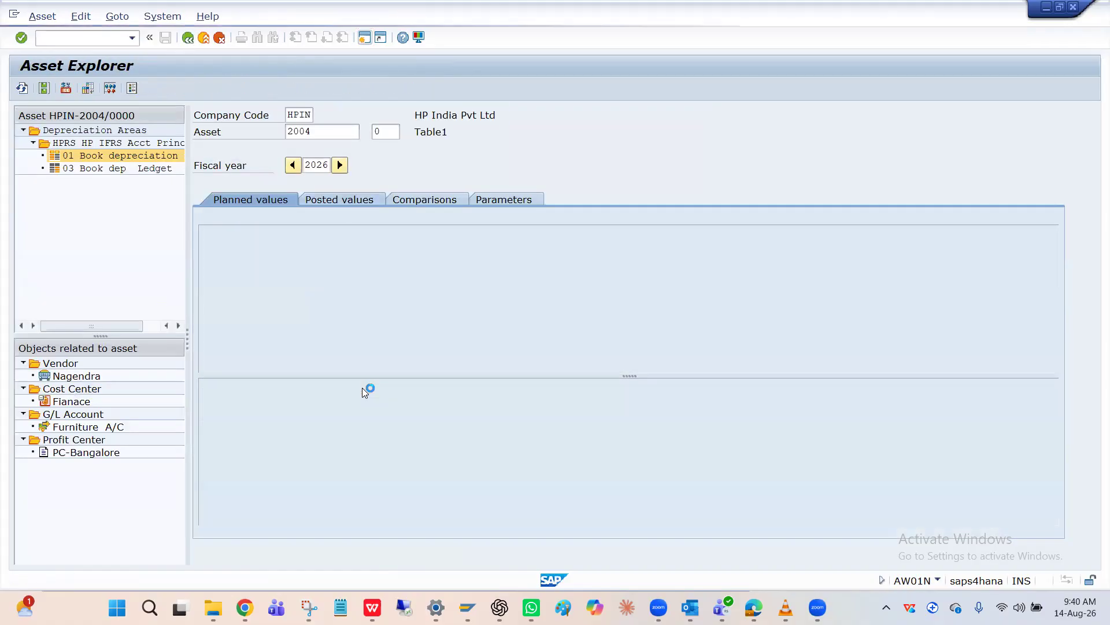
double_click(296, 437)
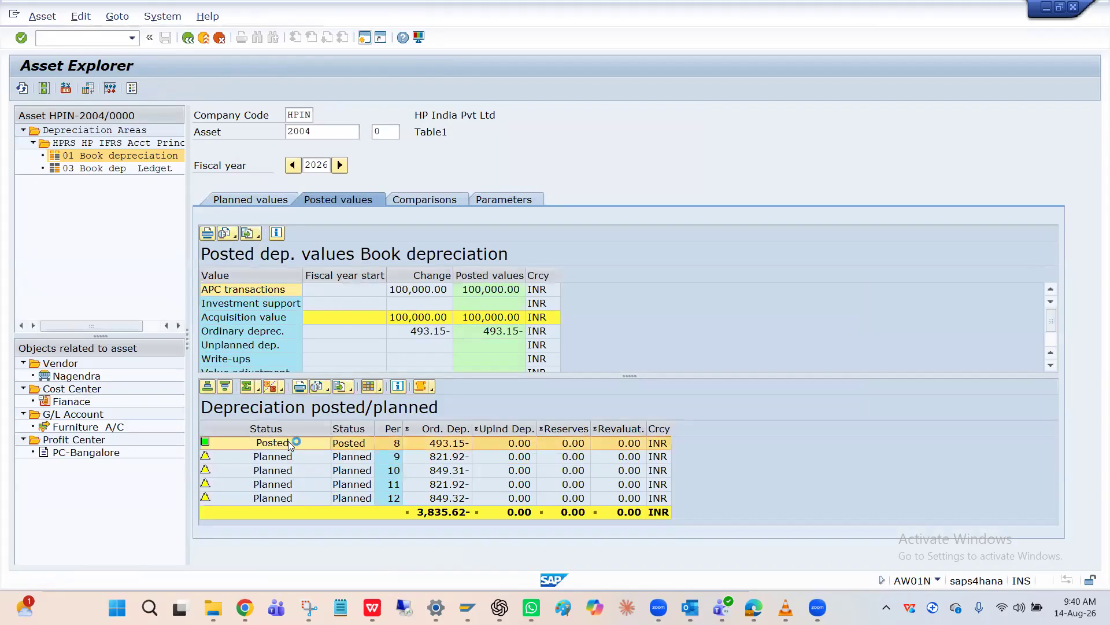
double_click(153, 272)
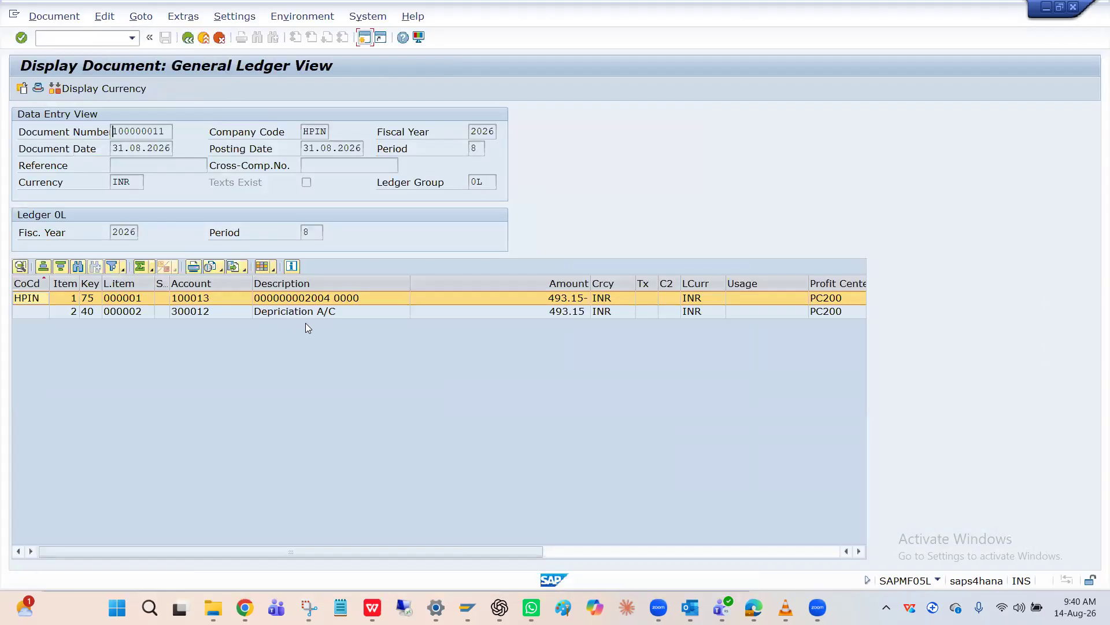
Compare the profit centers of the asset line and the Depriciation A/C line in the depreciation document's general ledger view
left_click(319, 316)
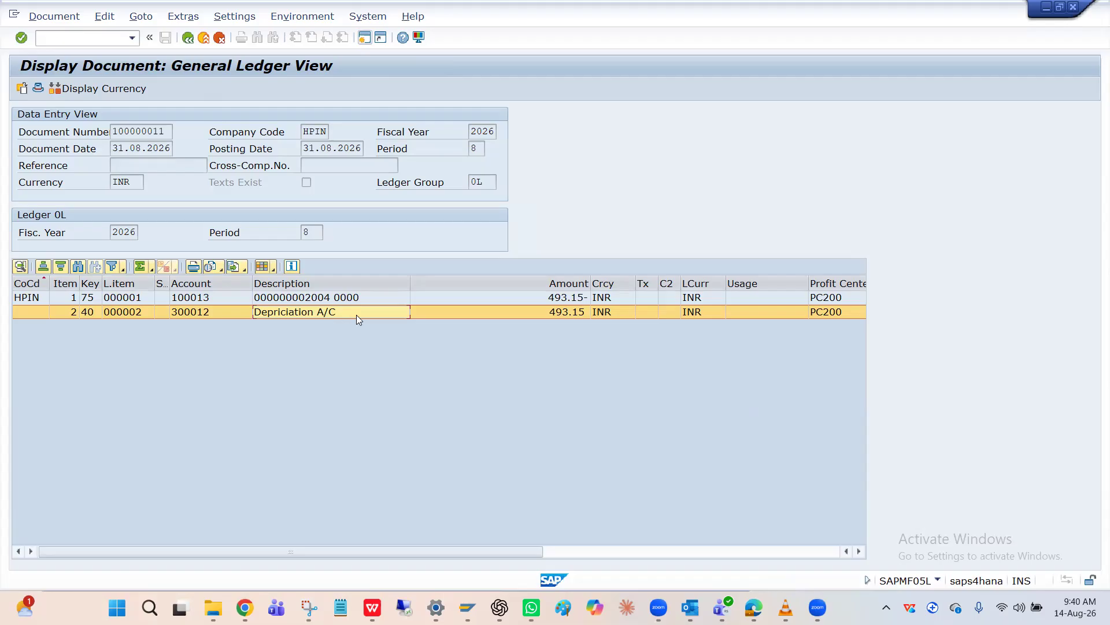
left_click(818, 312)
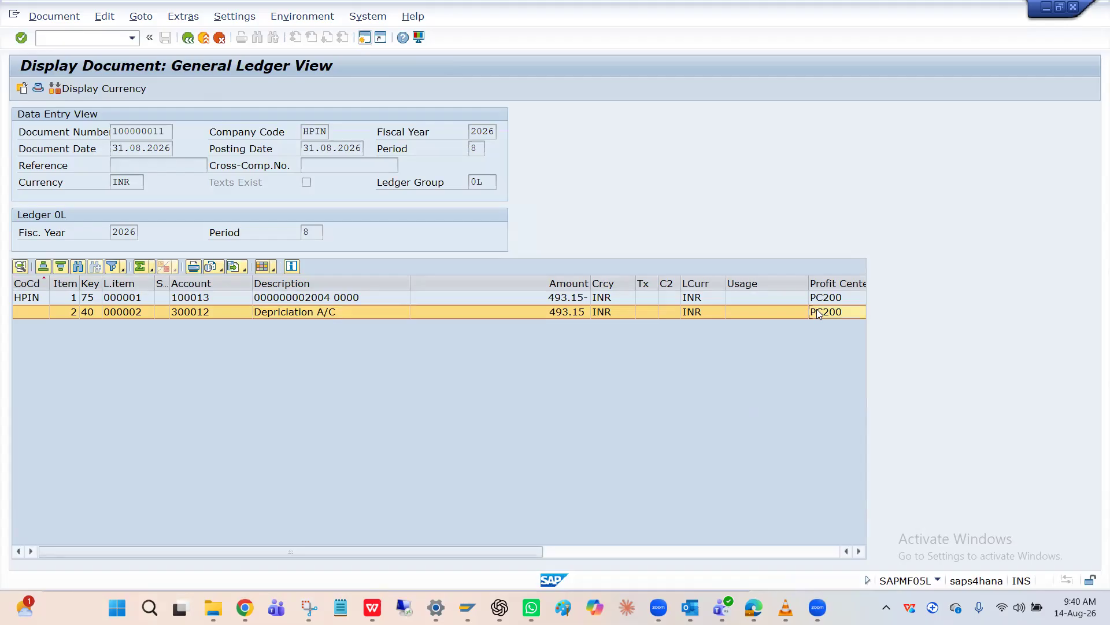
left_click(311, 300)
left_click(312, 312)
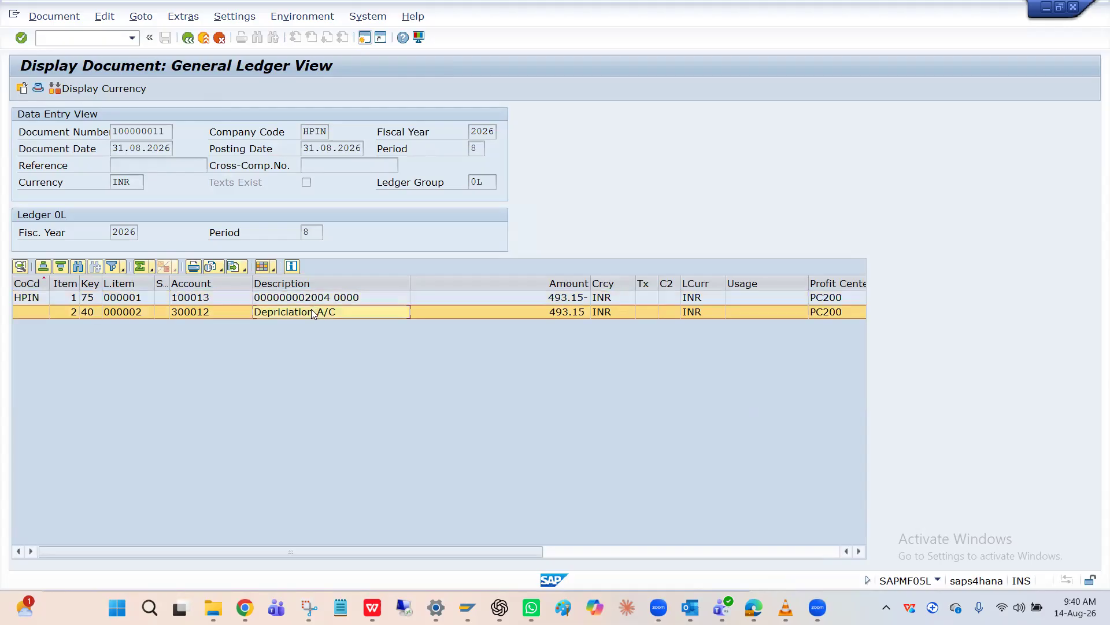
left_click(314, 302)
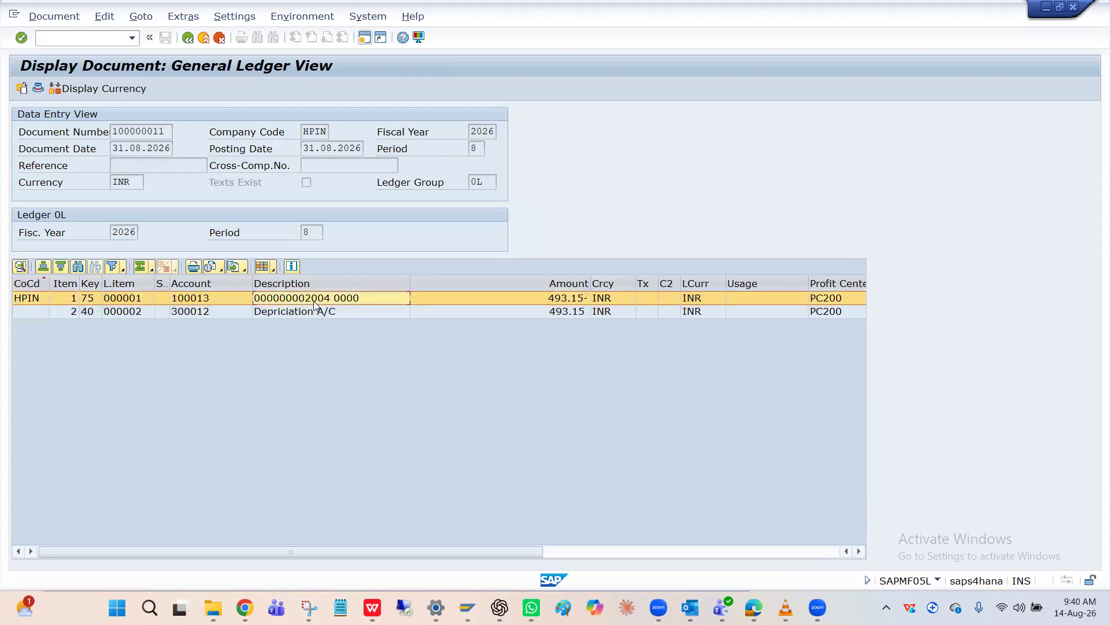
left_click(317, 312)
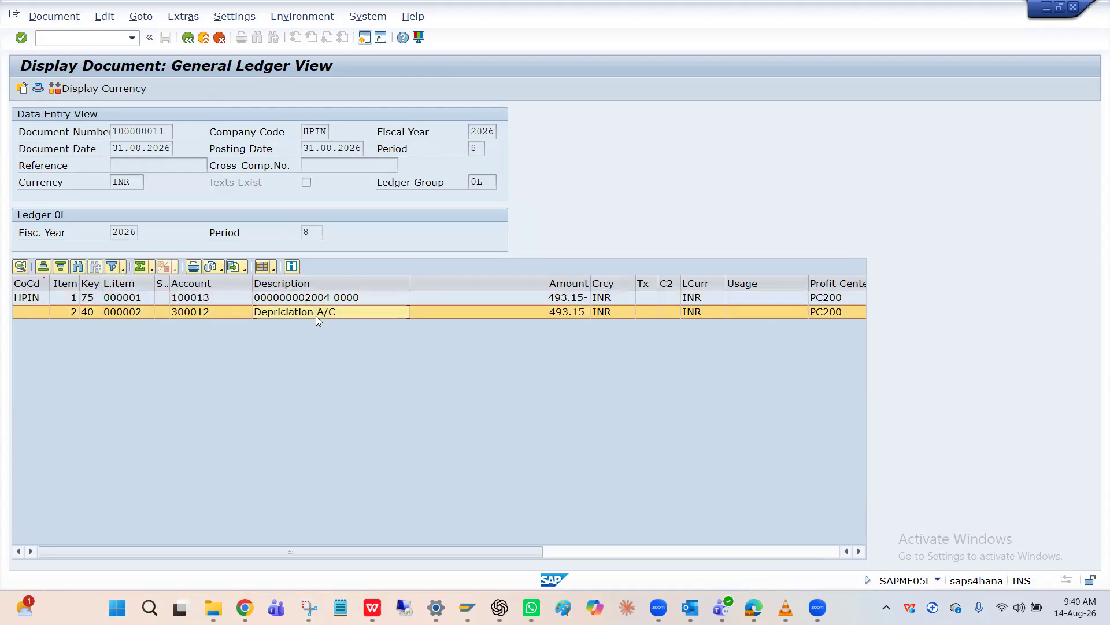
left_click(320, 302)
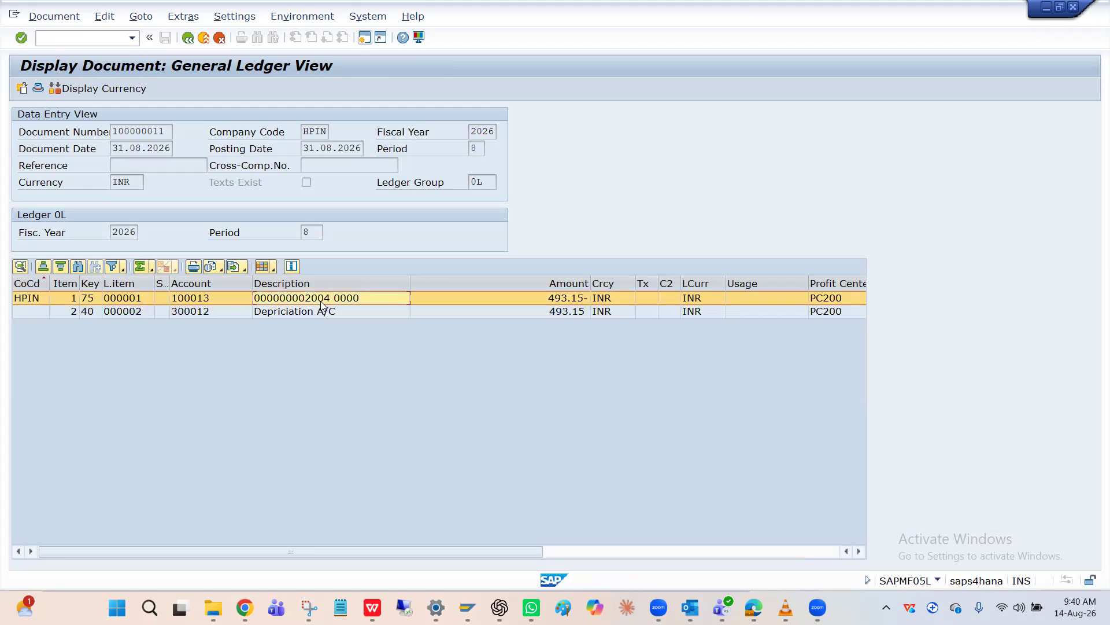
left_click(321, 312)
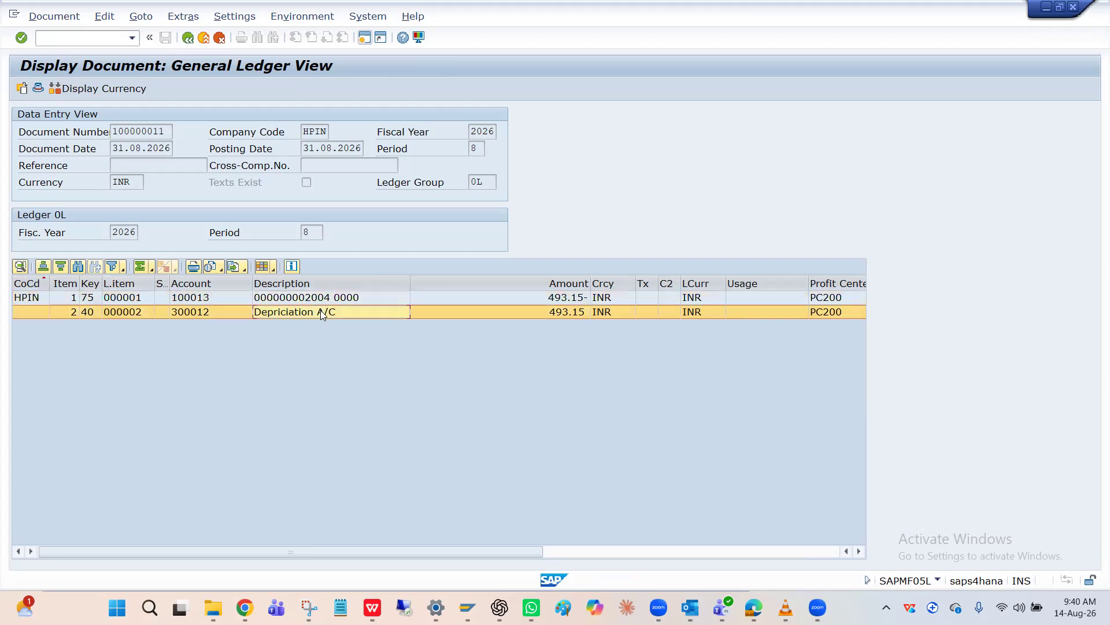
left_click(325, 303)
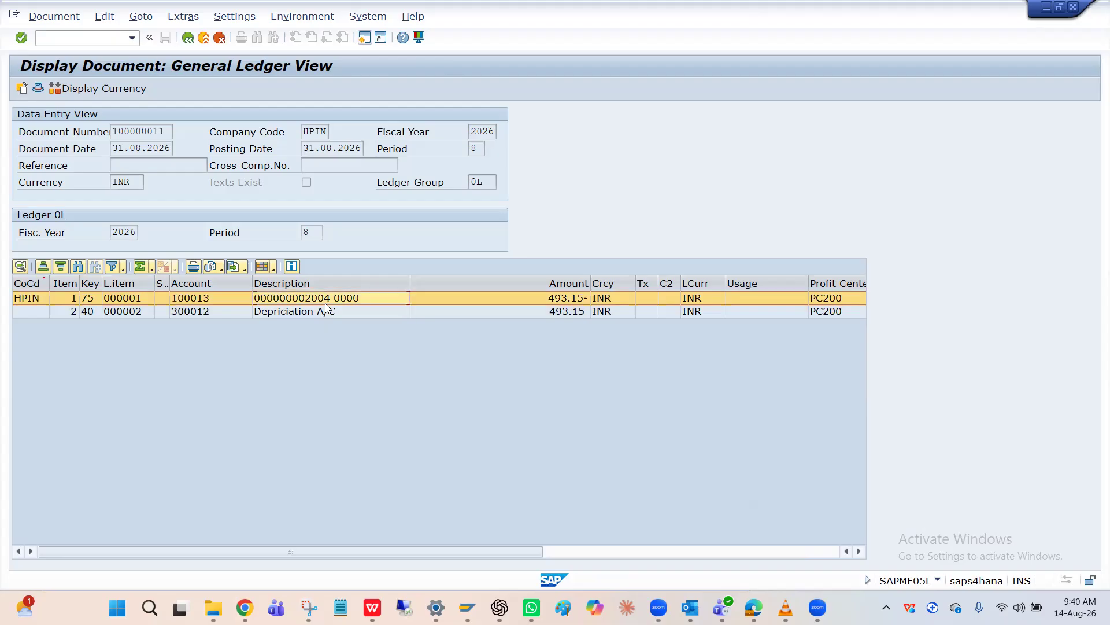
left_click(325, 312)
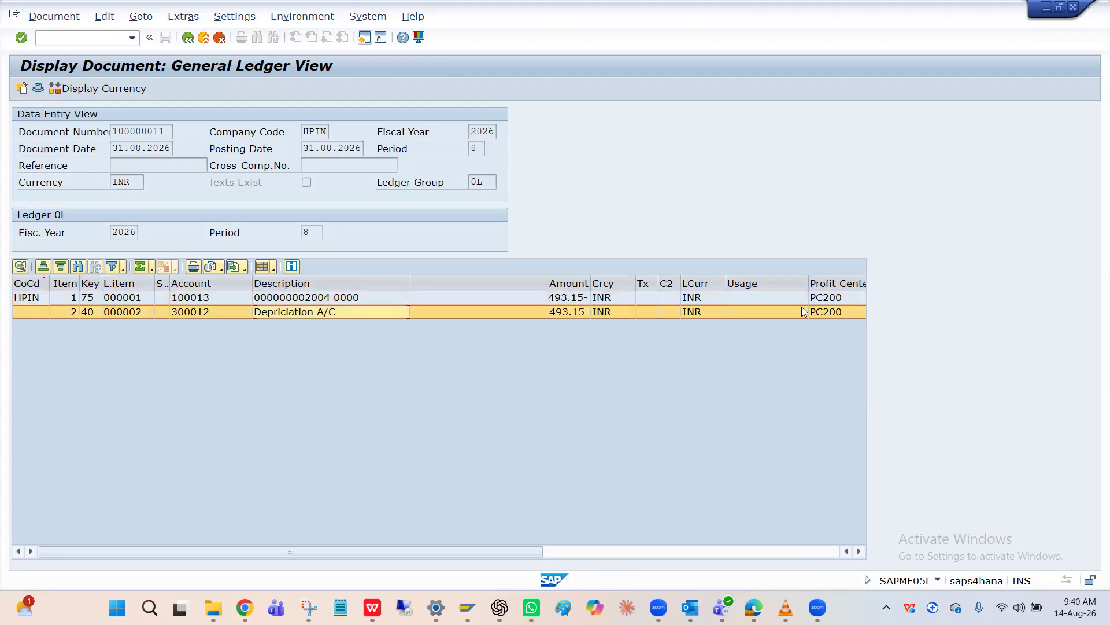
left_click(829, 311)
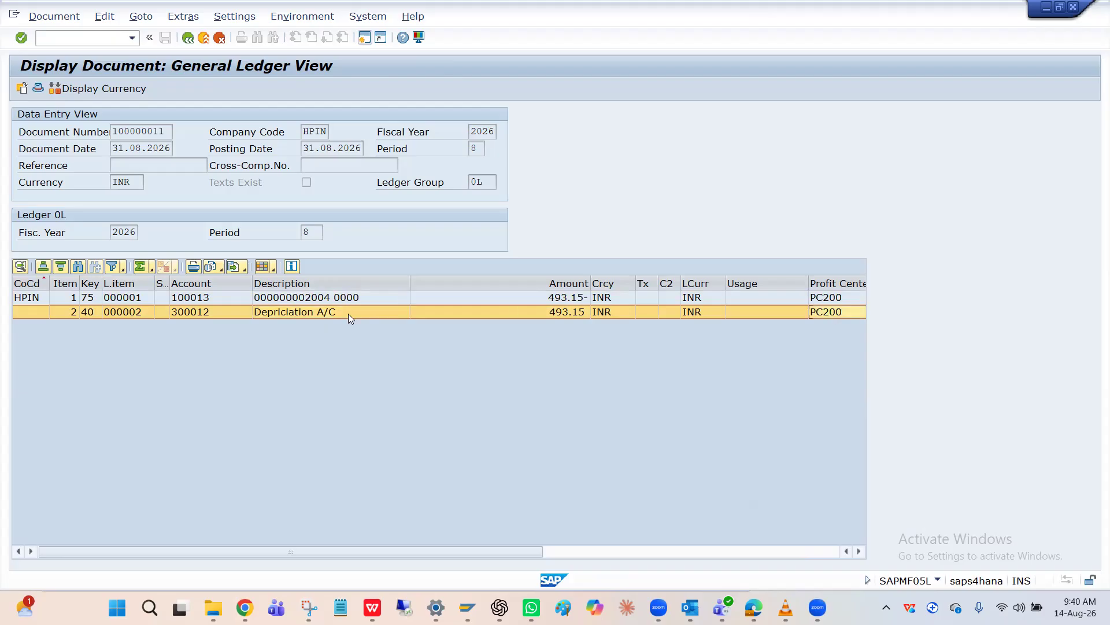
left_click(834, 312)
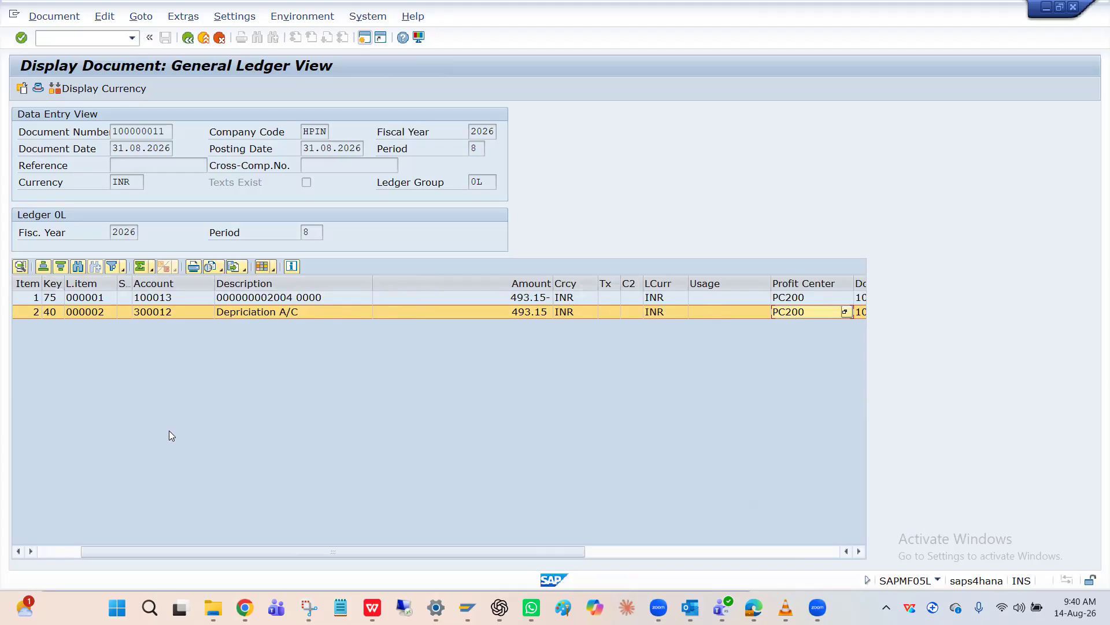
Examine the account assigned to the Depriciation A/C line and recheck the asset line's profit center against it
scroll(84, 531, "left", 2)
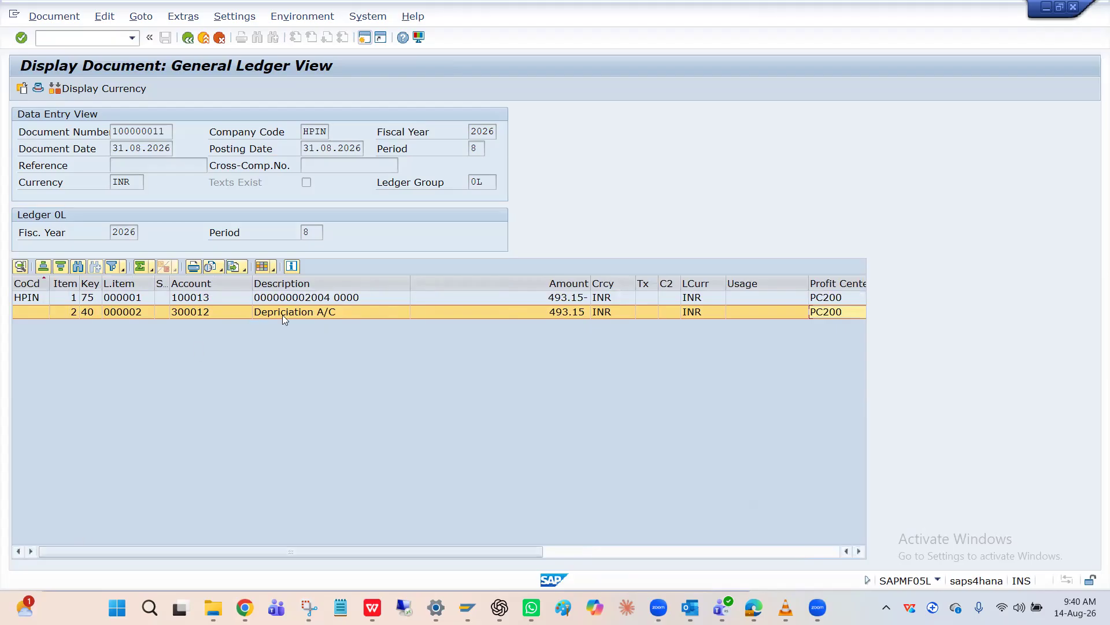
left_click(219, 313)
left_click(287, 314)
left_click(214, 314)
left_click(278, 313)
left_click(337, 299)
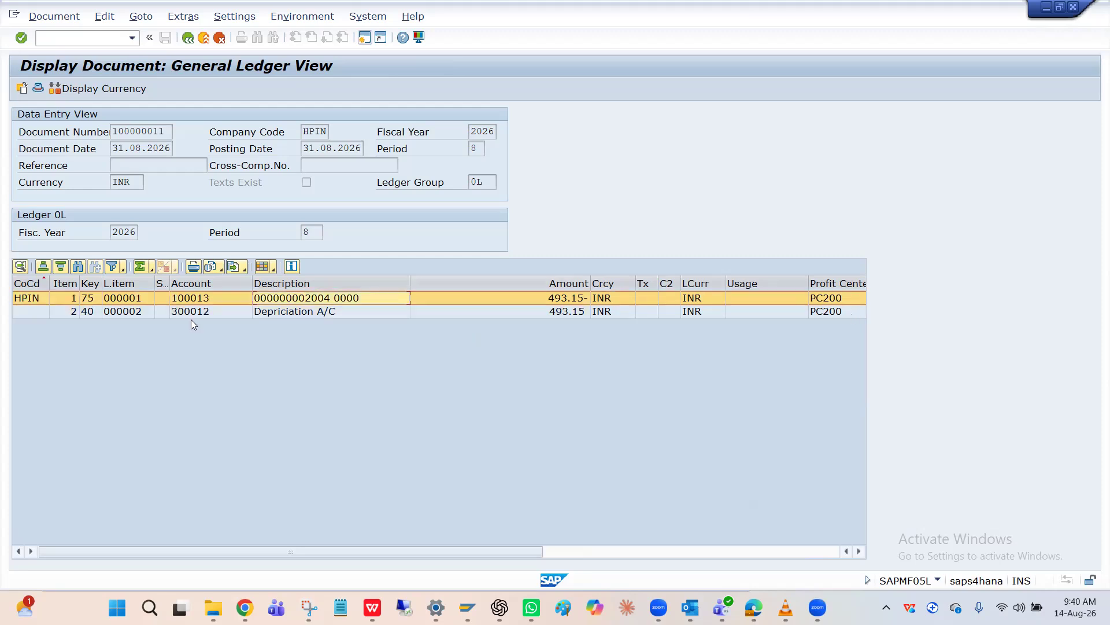
left_click(65, 302)
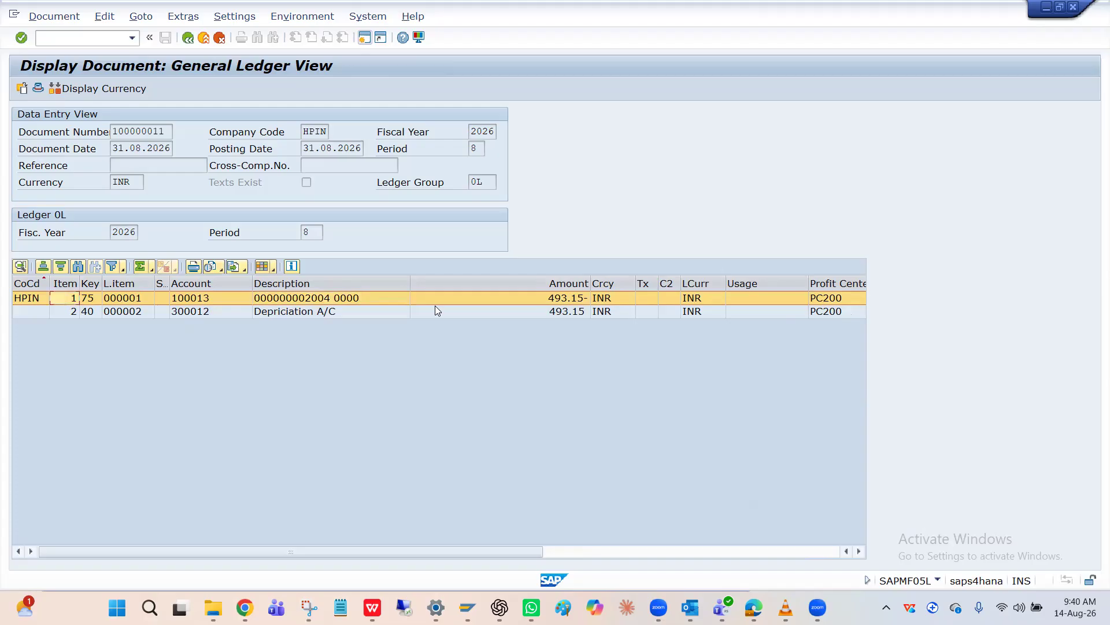
left_click(822, 300)
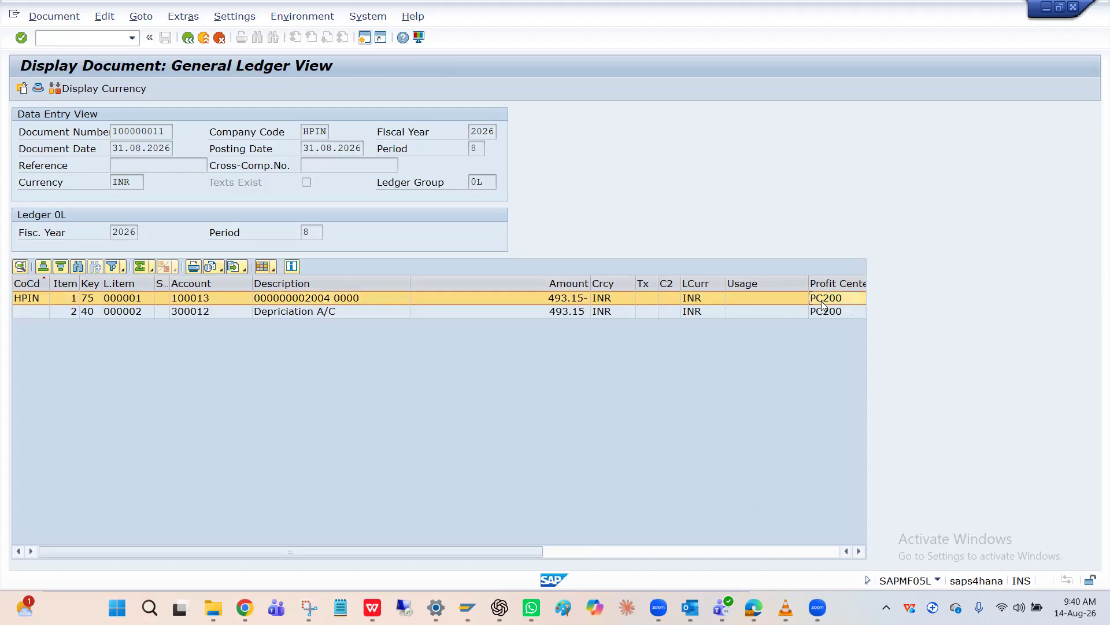
left_click(314, 315)
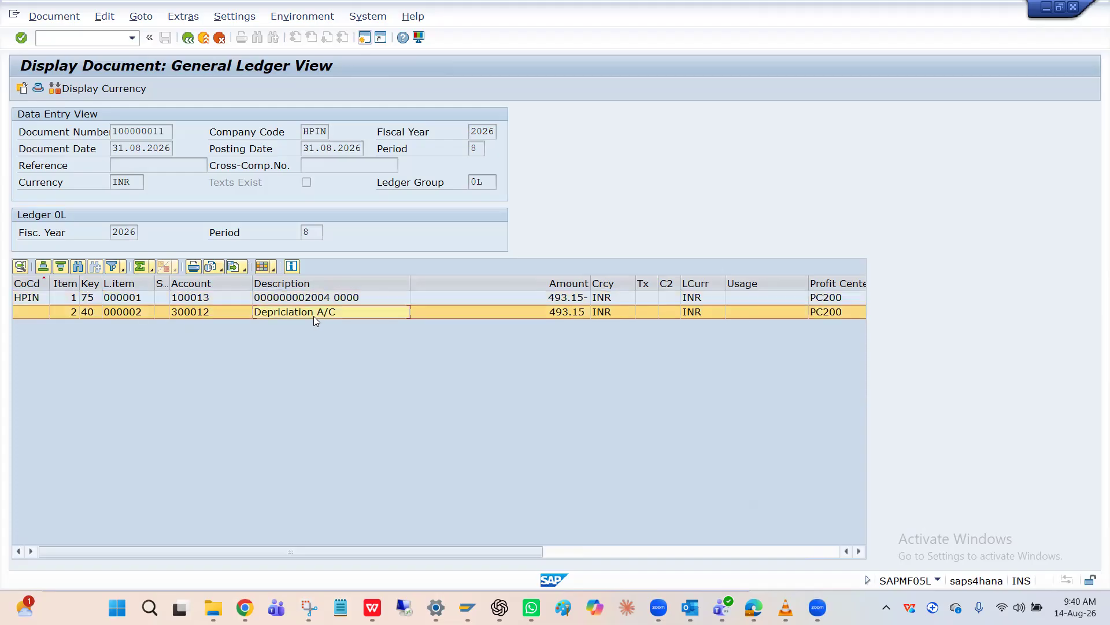
left_click(831, 300)
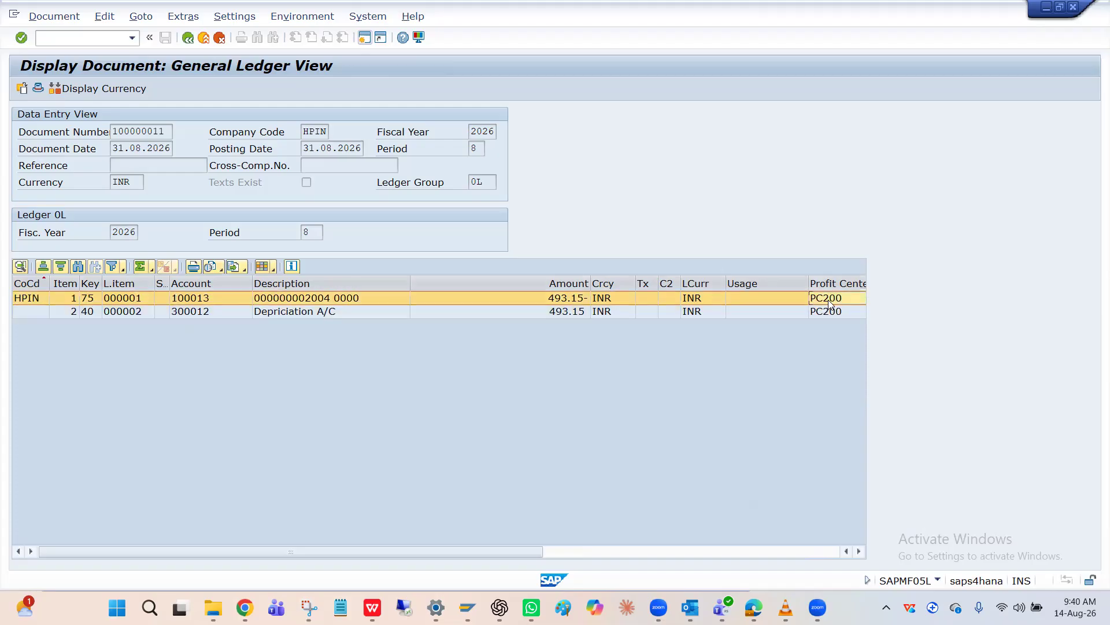
left_click(423, 317)
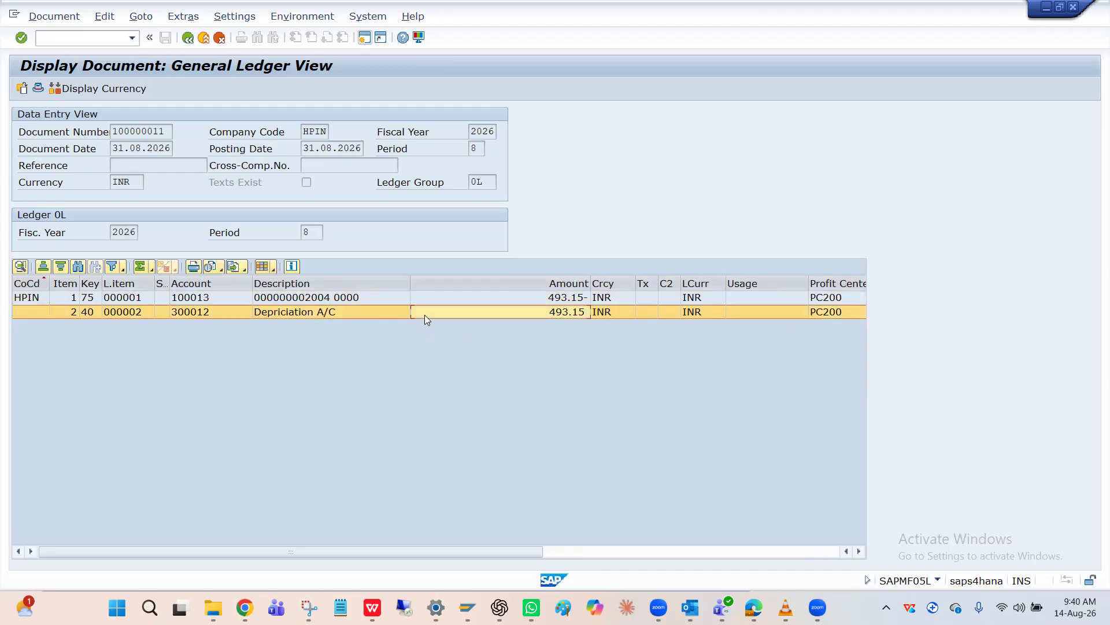
Review the accounts and descriptions of both depreciation line items and return to the table of posted depreciation documents
left_click(213, 317)
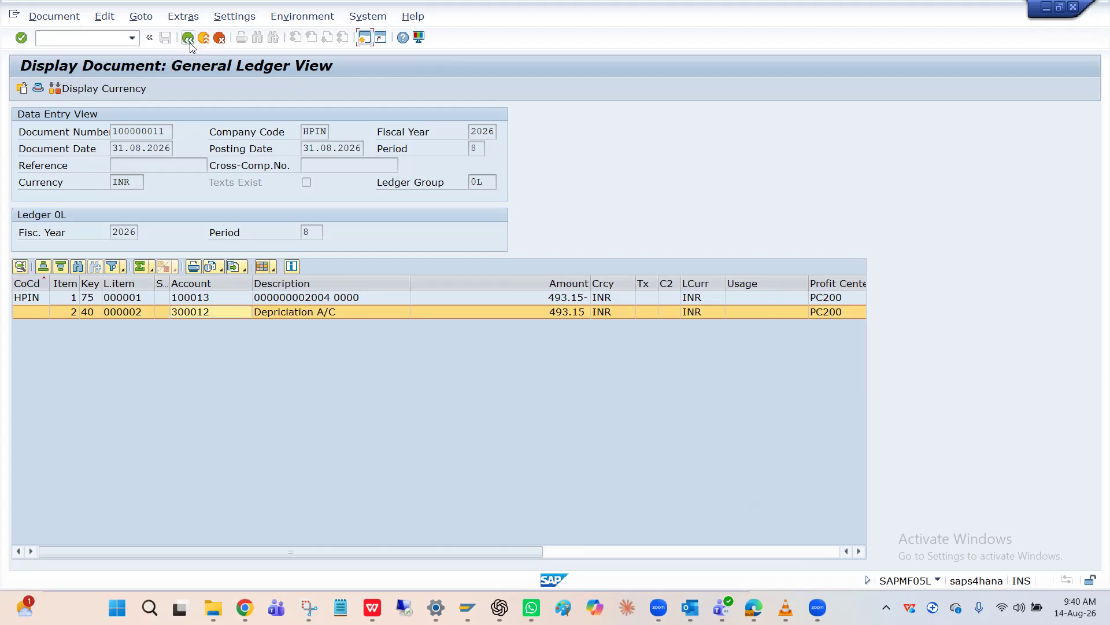
left_click(232, 299)
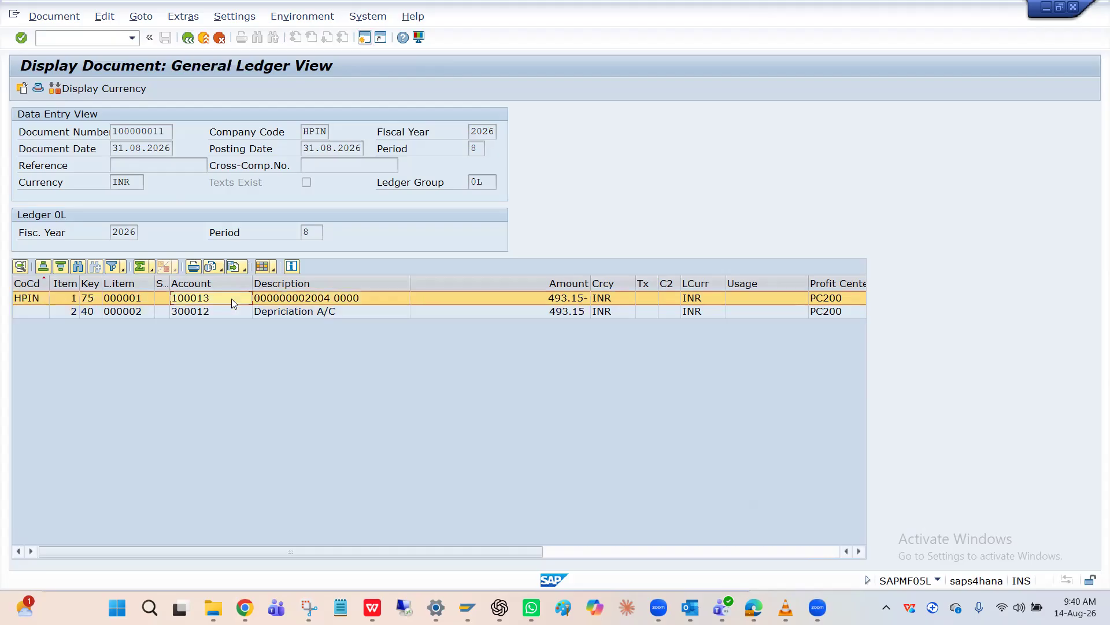
left_click(225, 313)
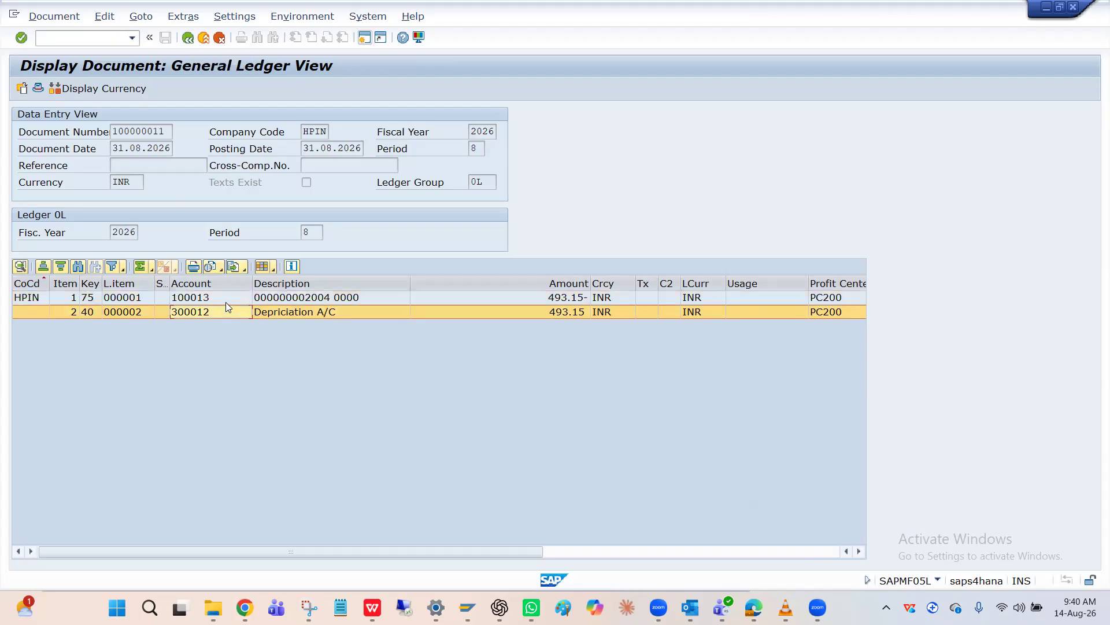
left_click(226, 300)
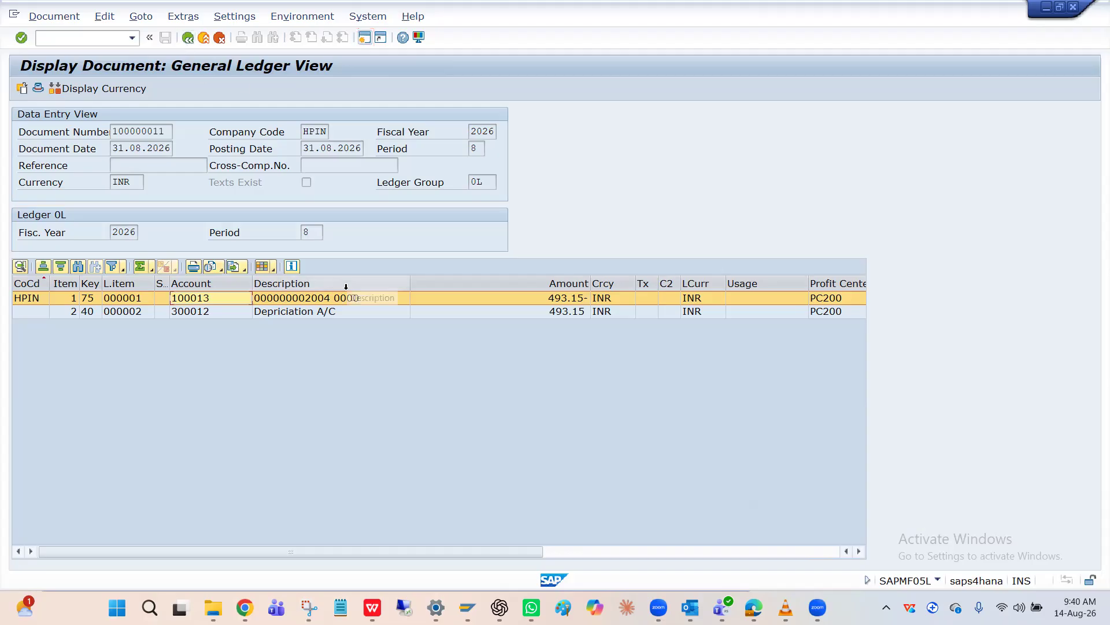
left_click(329, 317)
left_click(337, 303)
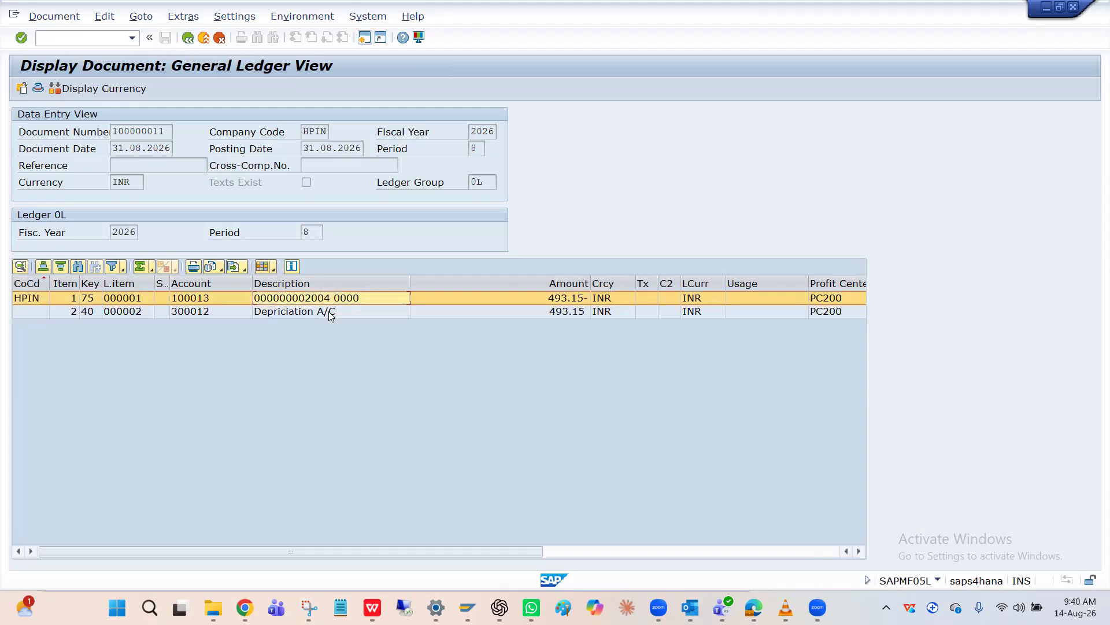
left_click(331, 314)
left_click(329, 302)
left_click(328, 312)
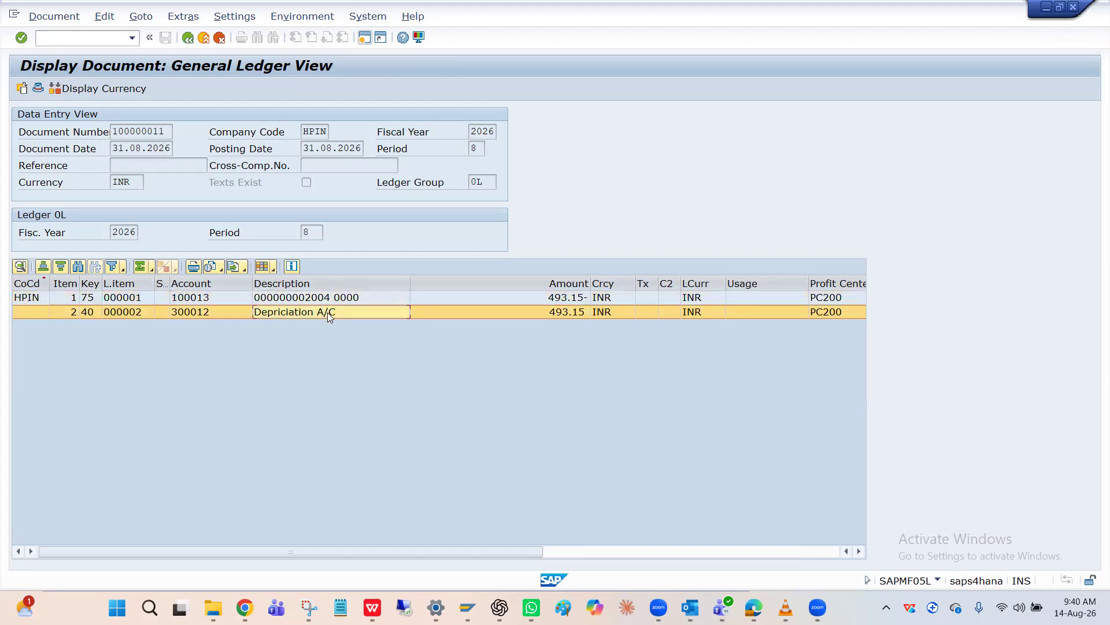
left_click(188, 39)
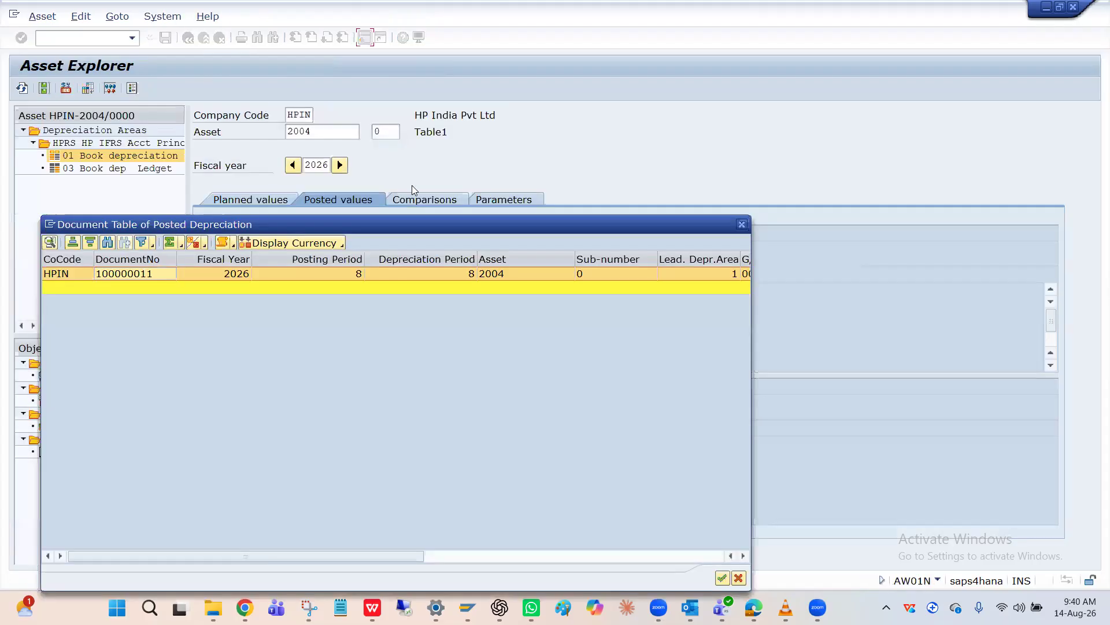